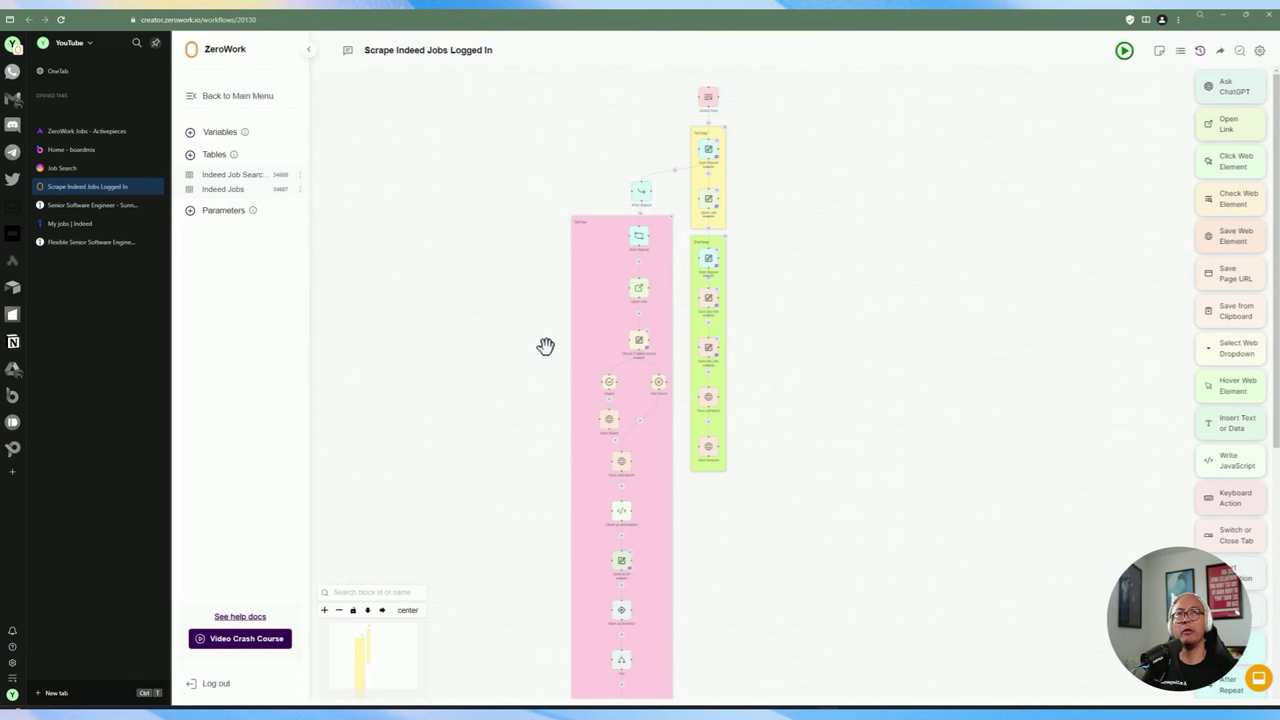
Open the first link in the Indeed Job Search URLs table and check the search's job title and location.
mouse_move(523, 343)
left_mouse_down()
mouse_move(511, 357)
mouse_move(526, 340)
left_mouse_up()
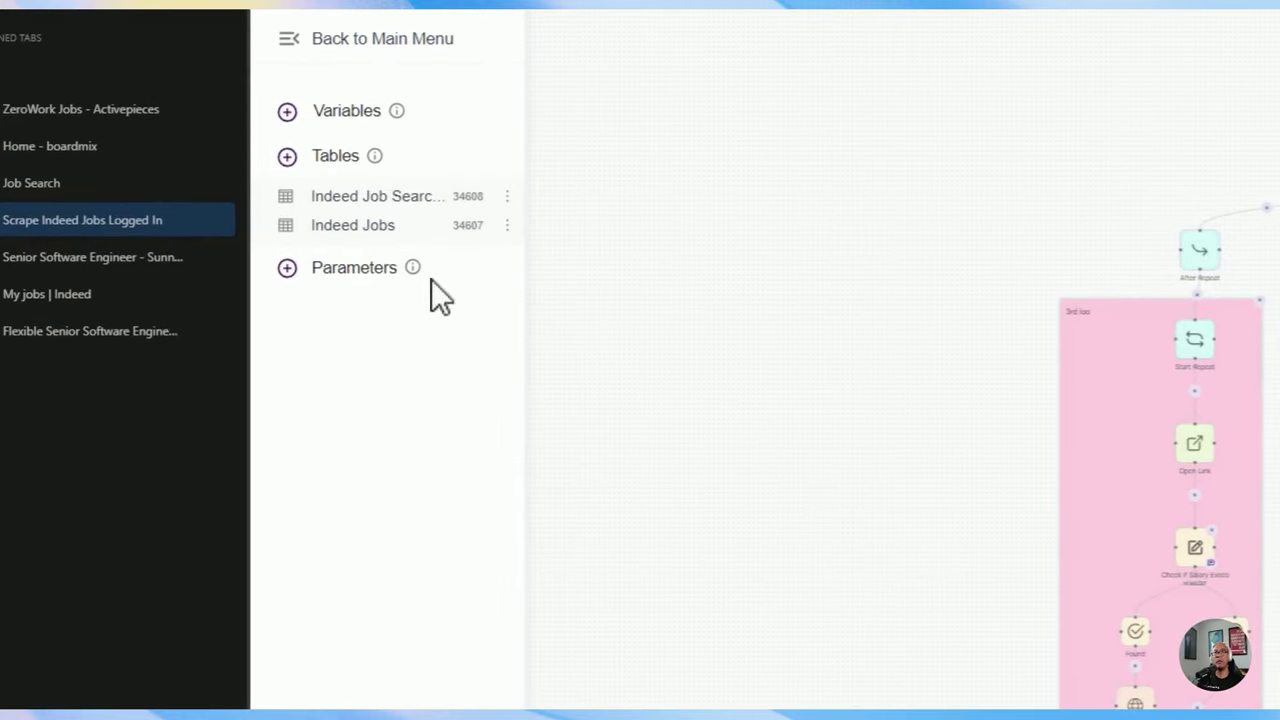
left_click(358, 228)
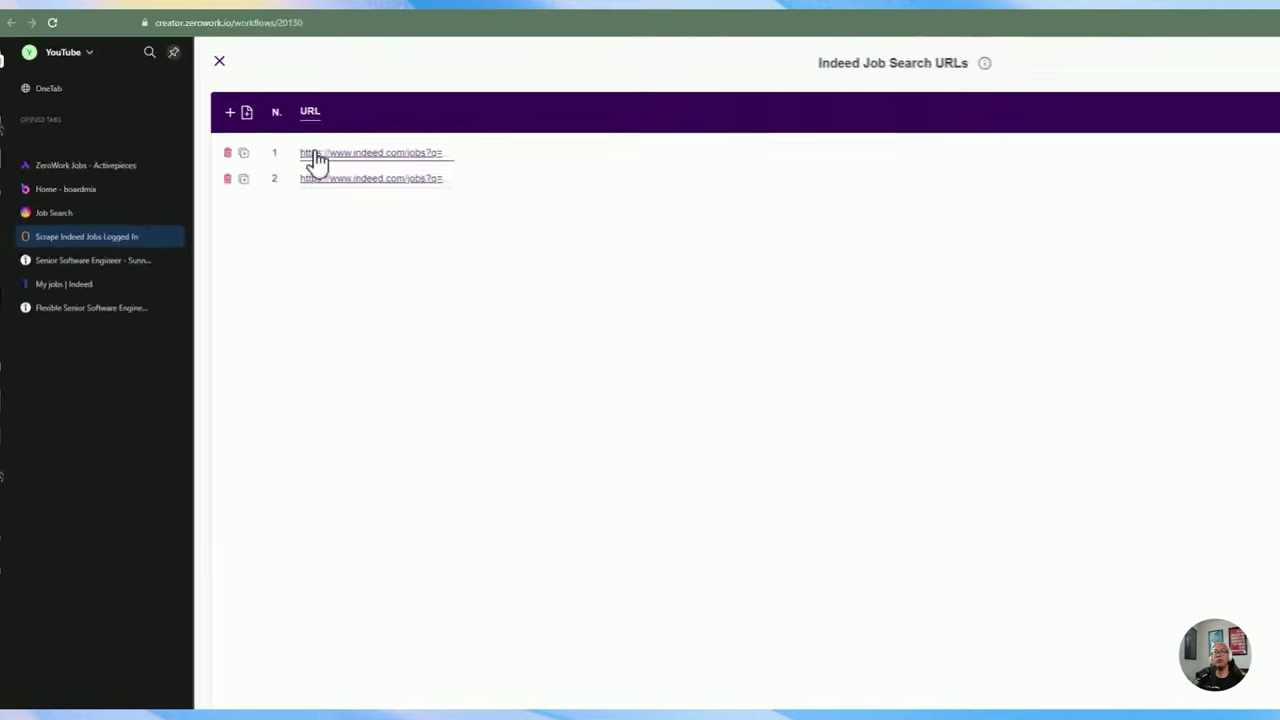
left_click(316, 155)
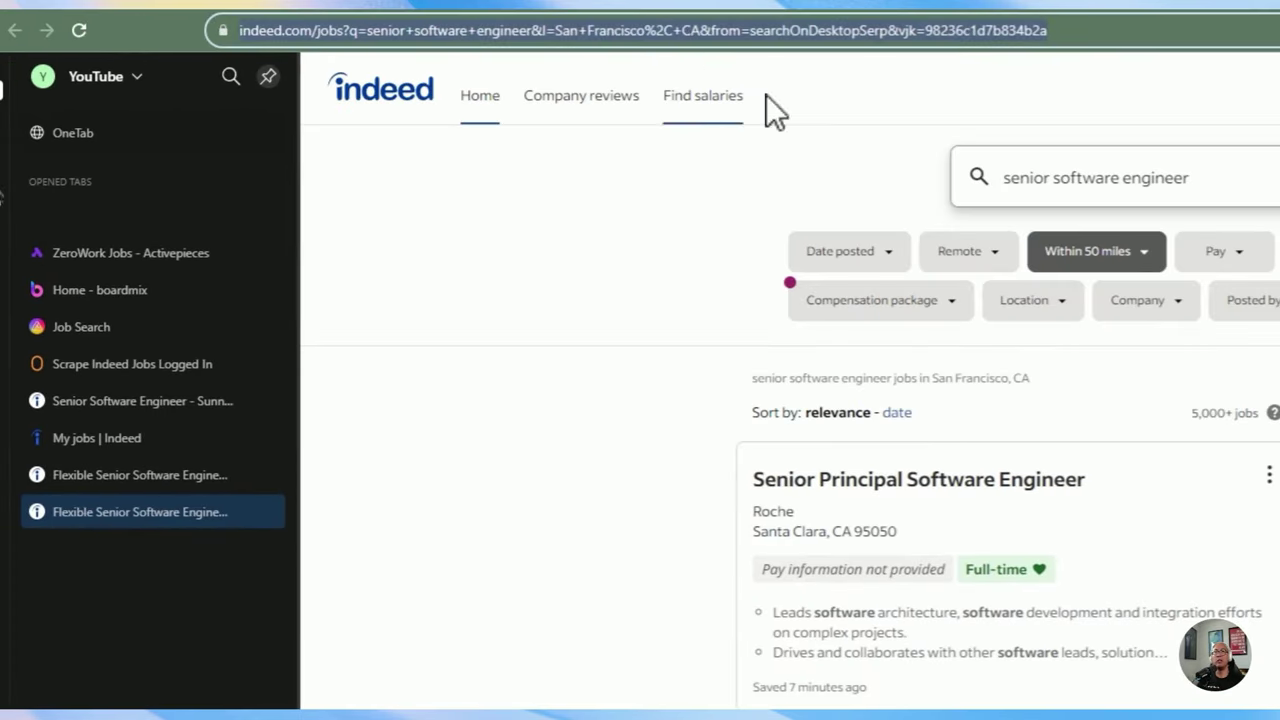
left_click_drag(1189, 178, 913, 177)
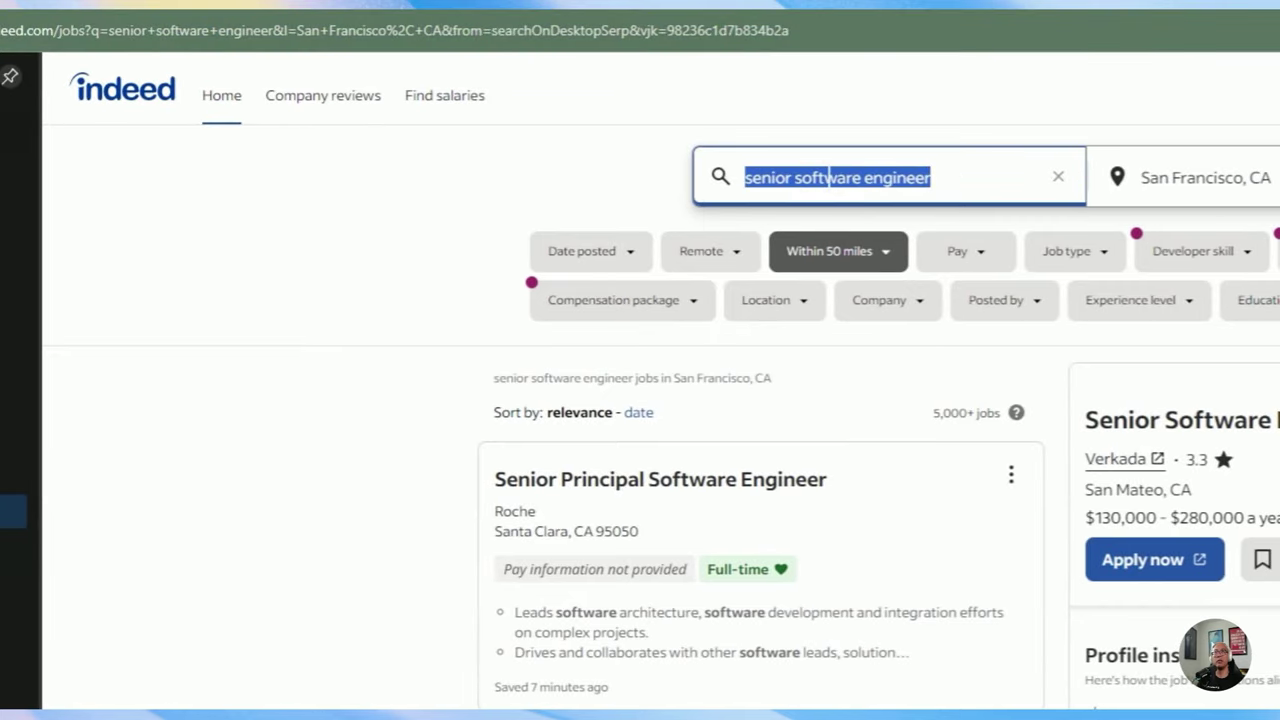
left_click(1240, 177)
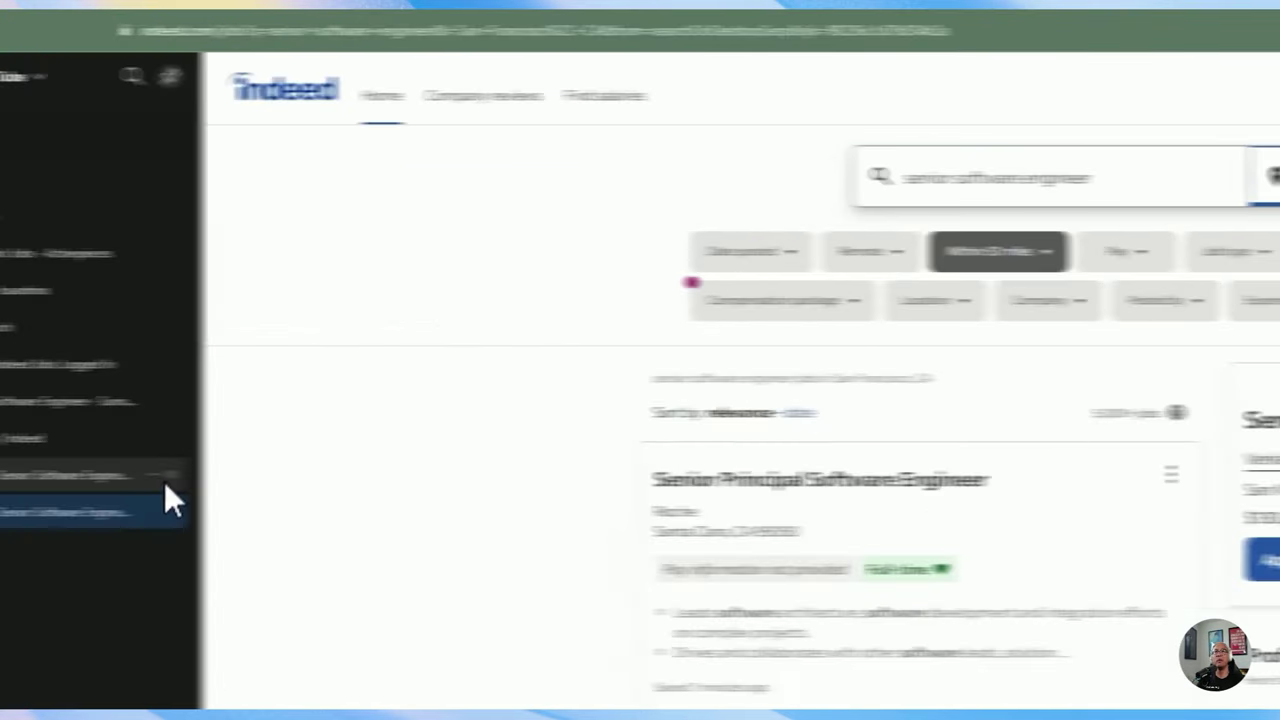
Review the .NET developer listings behind the second search URL in the ZeroWork table, and close the table.
left_click(25, 364)
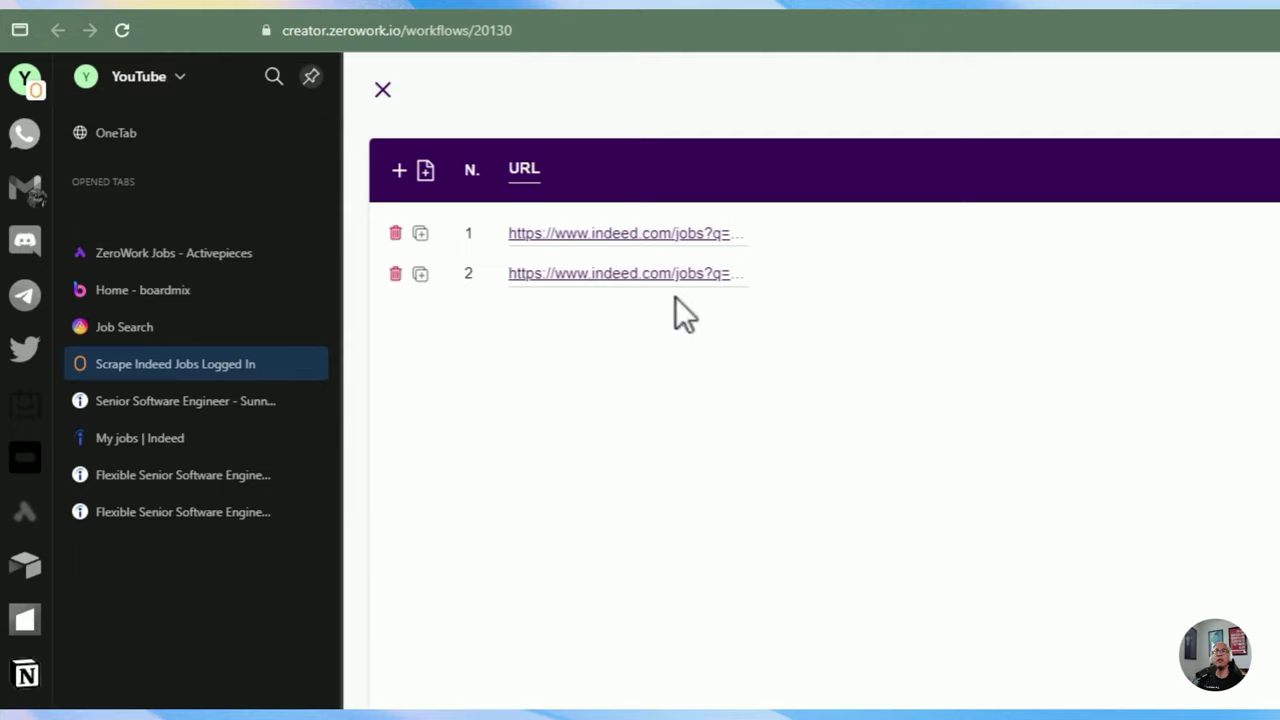
left_click(645, 275)
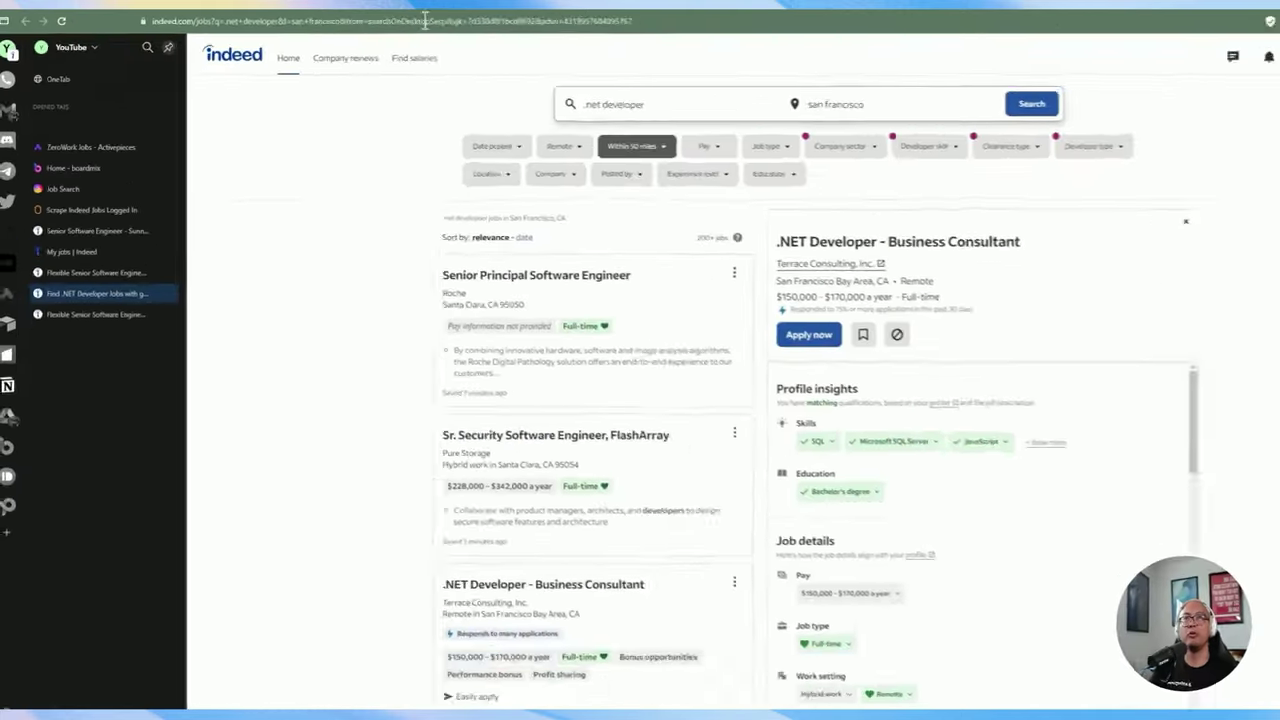
scroll(411, 199, "down", 3)
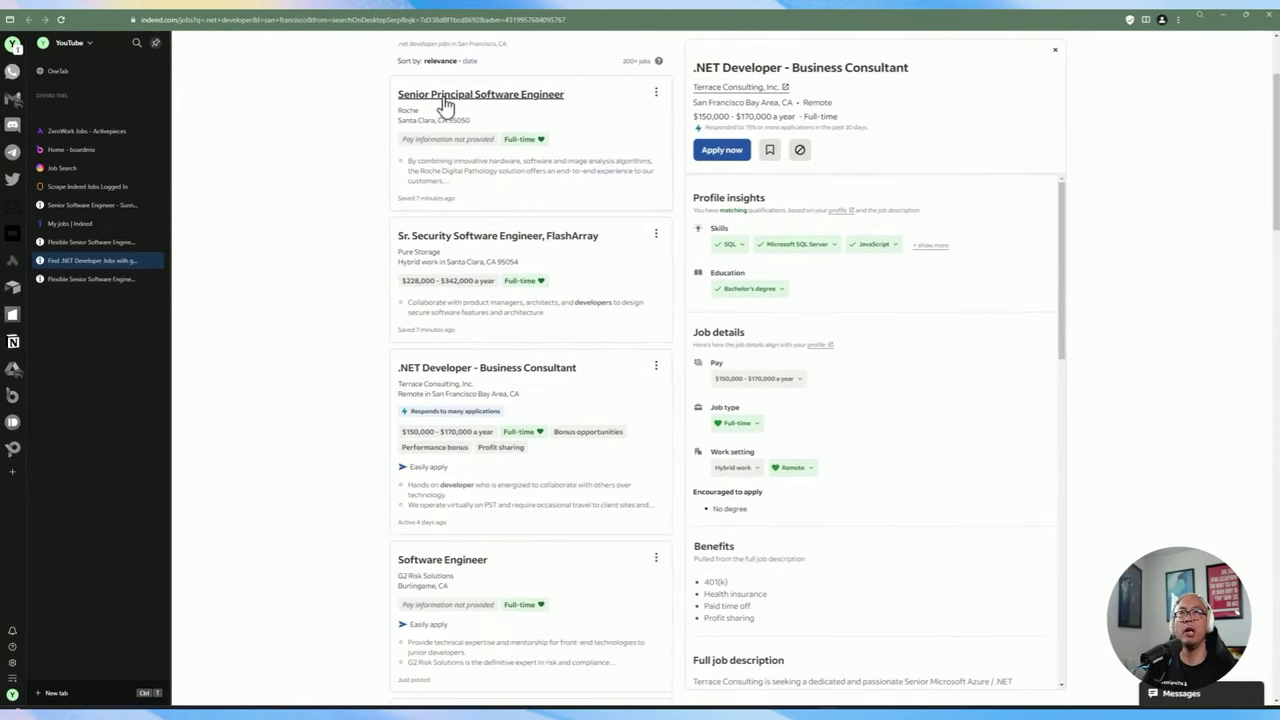
scroll(447, 200, "down", 4)
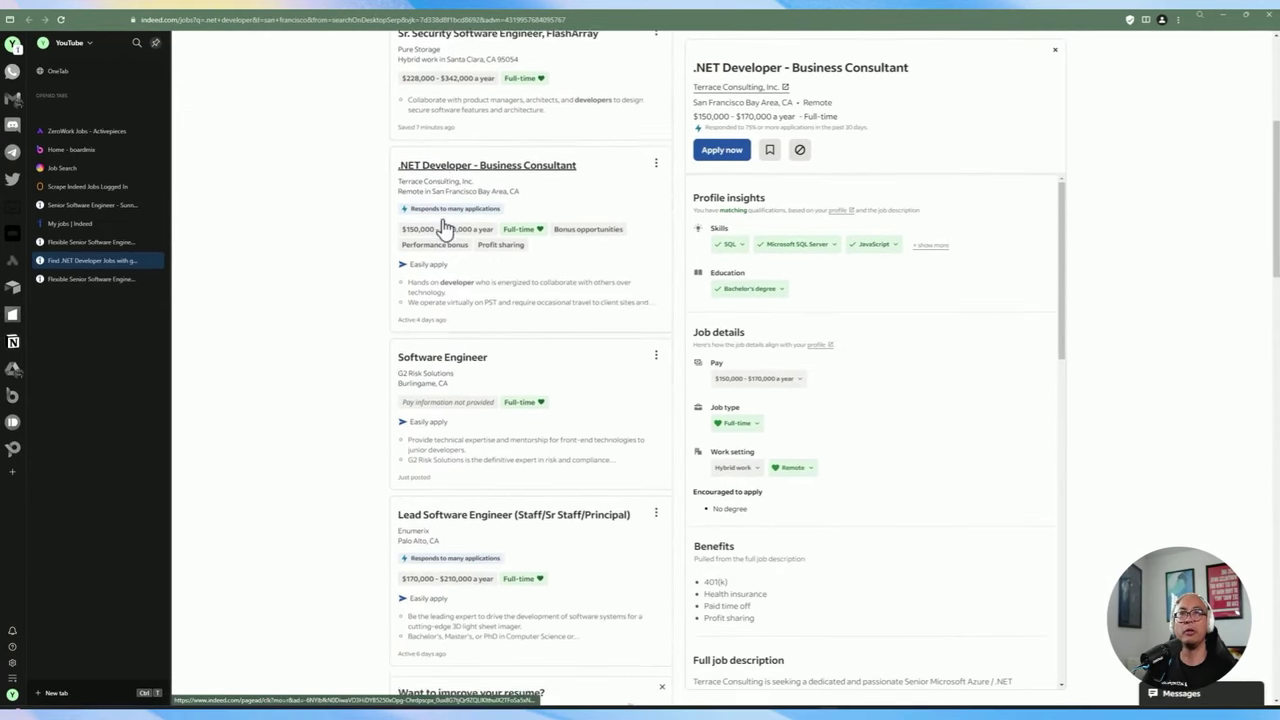
scroll(445, 228, "down", 1)
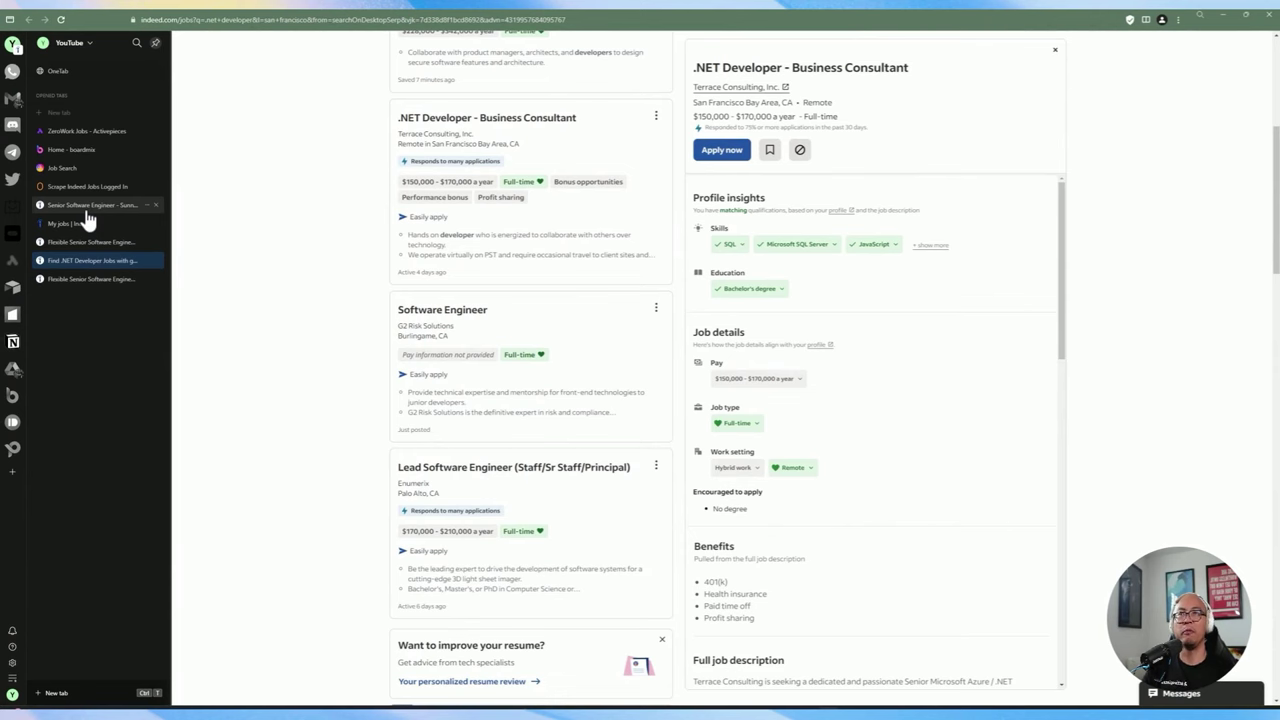
left_click(88, 187)
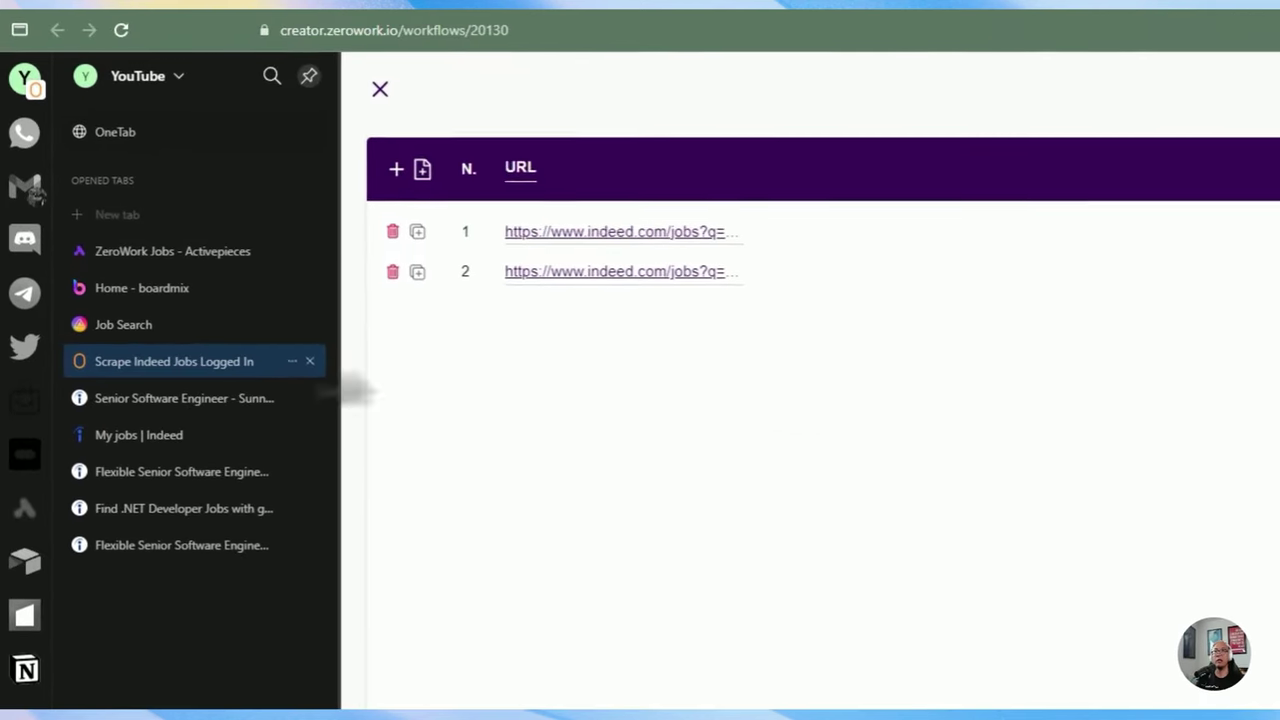
left_click(381, 92)
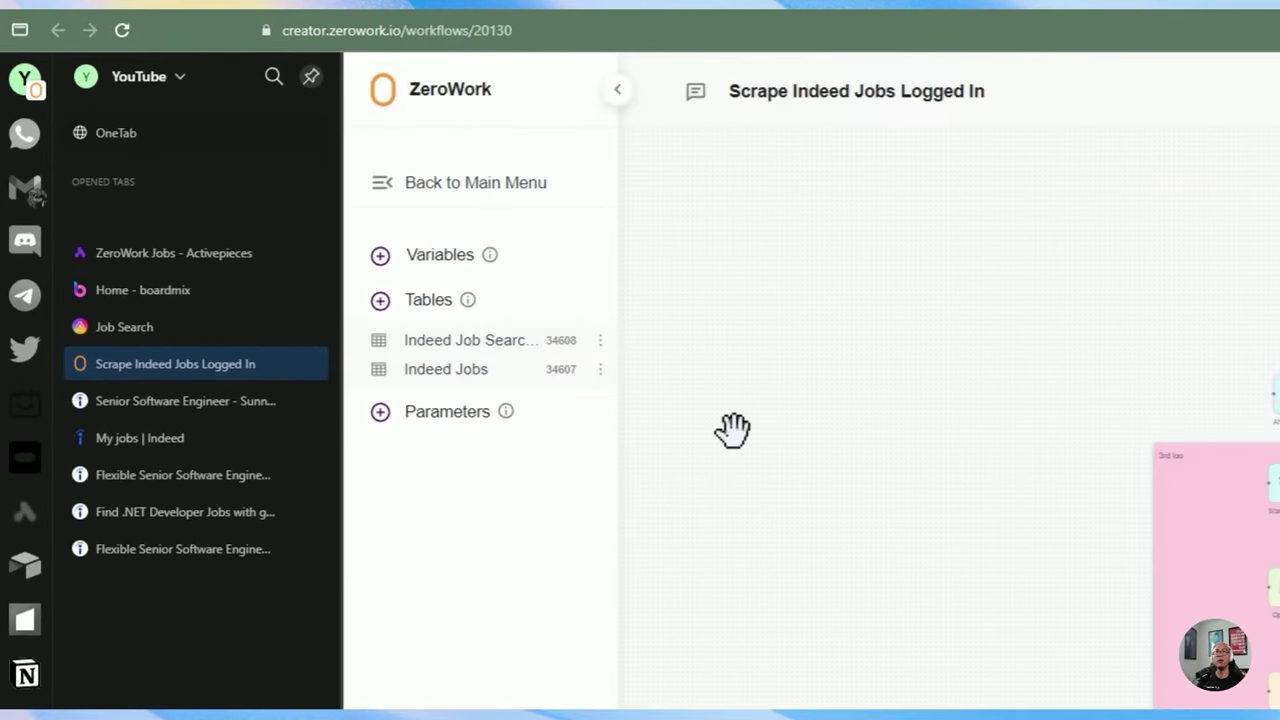
Unsave all three jobs in the Indeed account's saved jobs list and dismiss the notices.
left_click(155, 487)
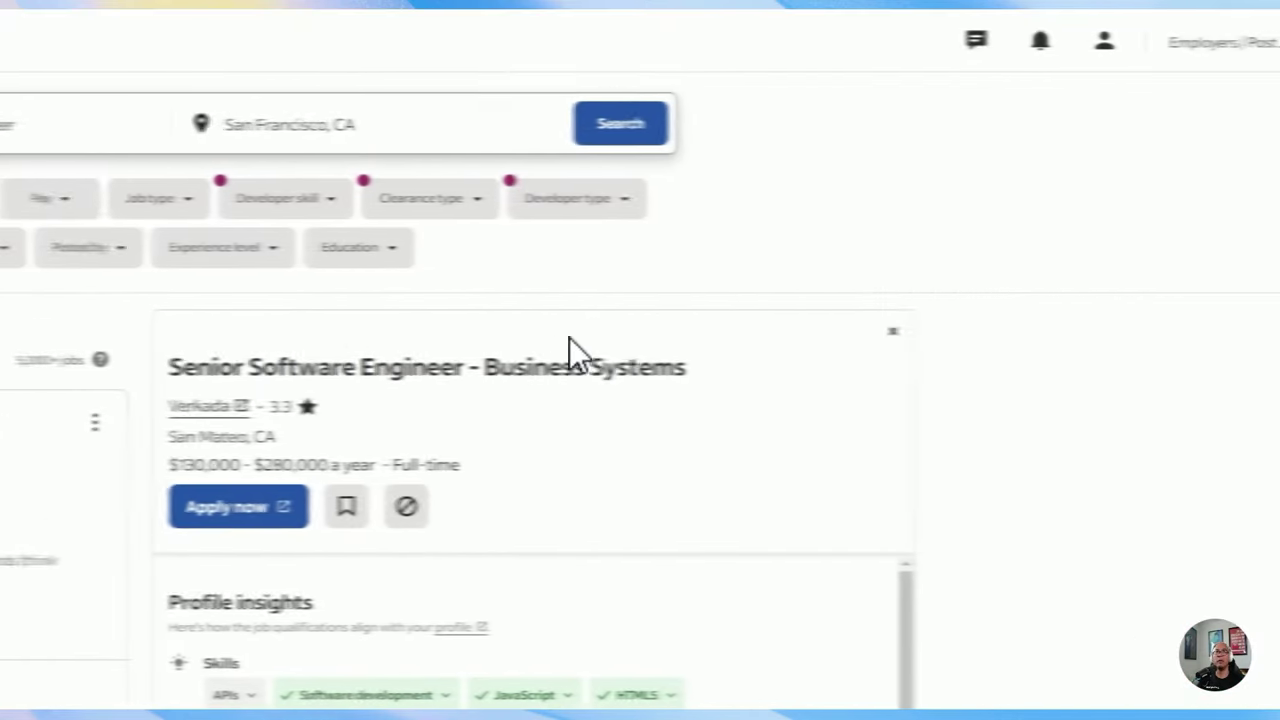
left_click(1104, 40)
left_click(895, 277)
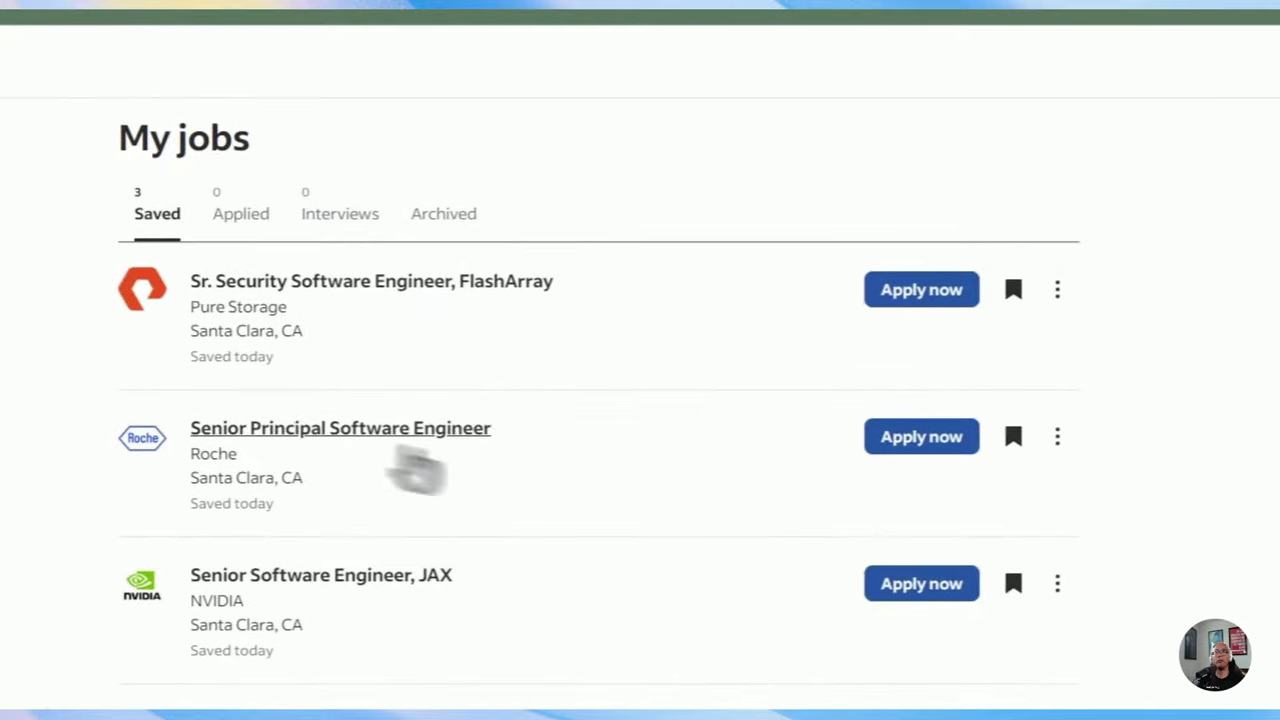
left_click(1012, 292)
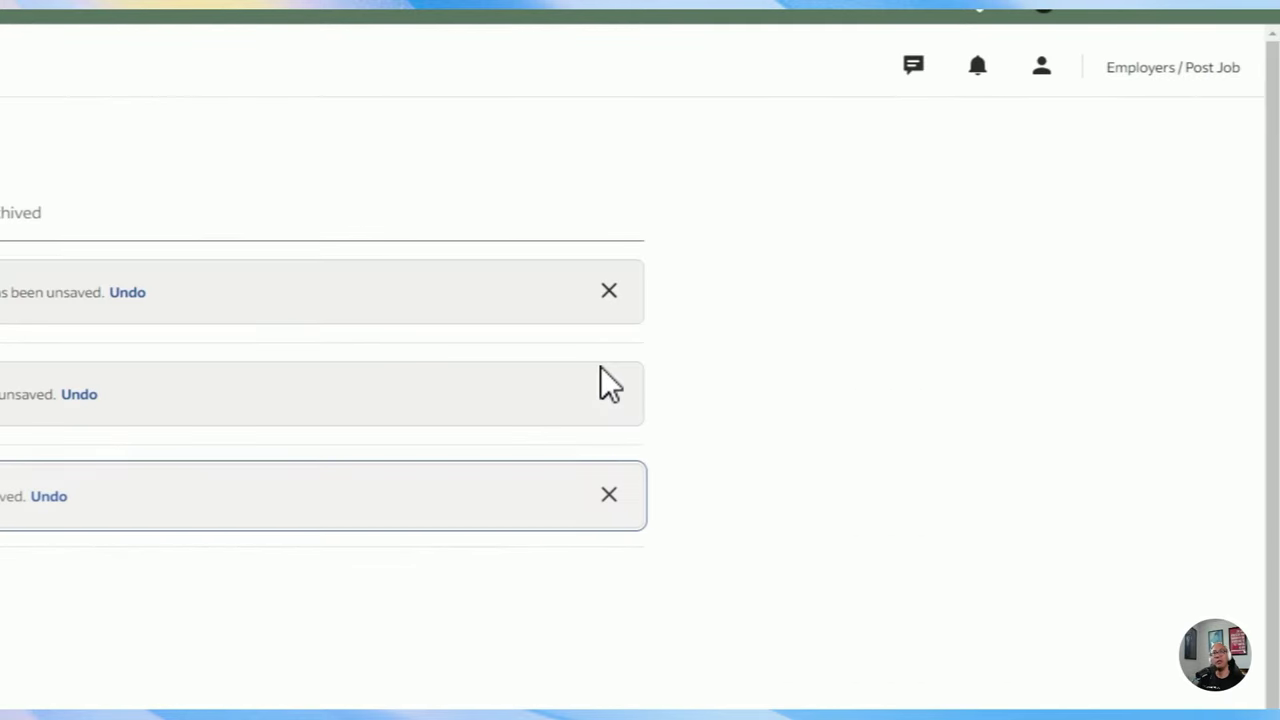
left_click(608, 294)
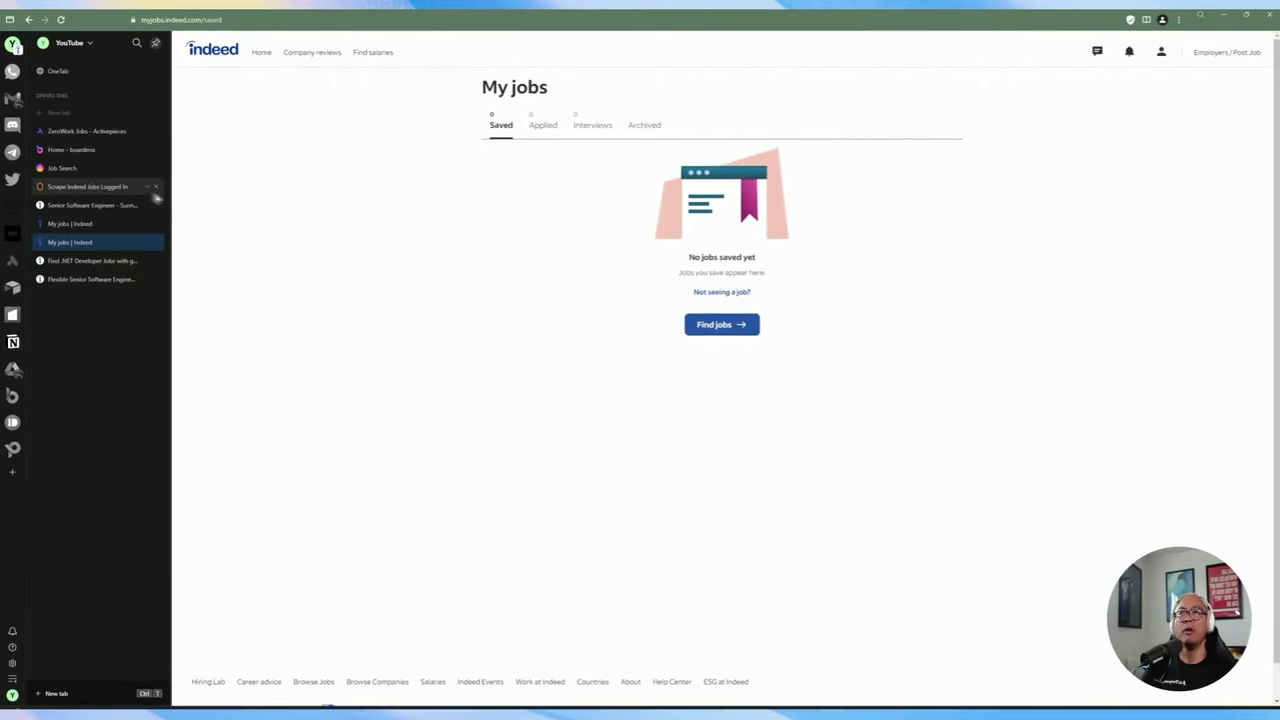
Run the Scrape Indeed Jobs Logged In workflow in ZeroWork and look over the job pages it visits.
left_click(95, 188)
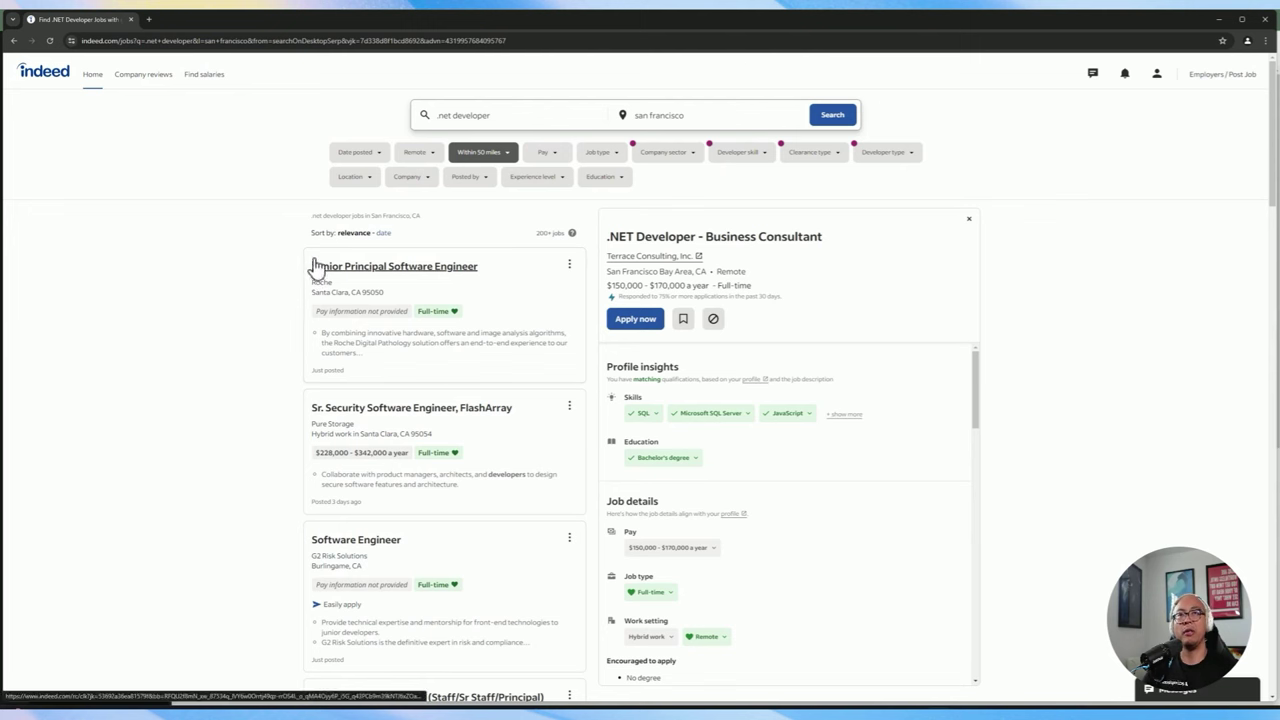
left_click(371, 282)
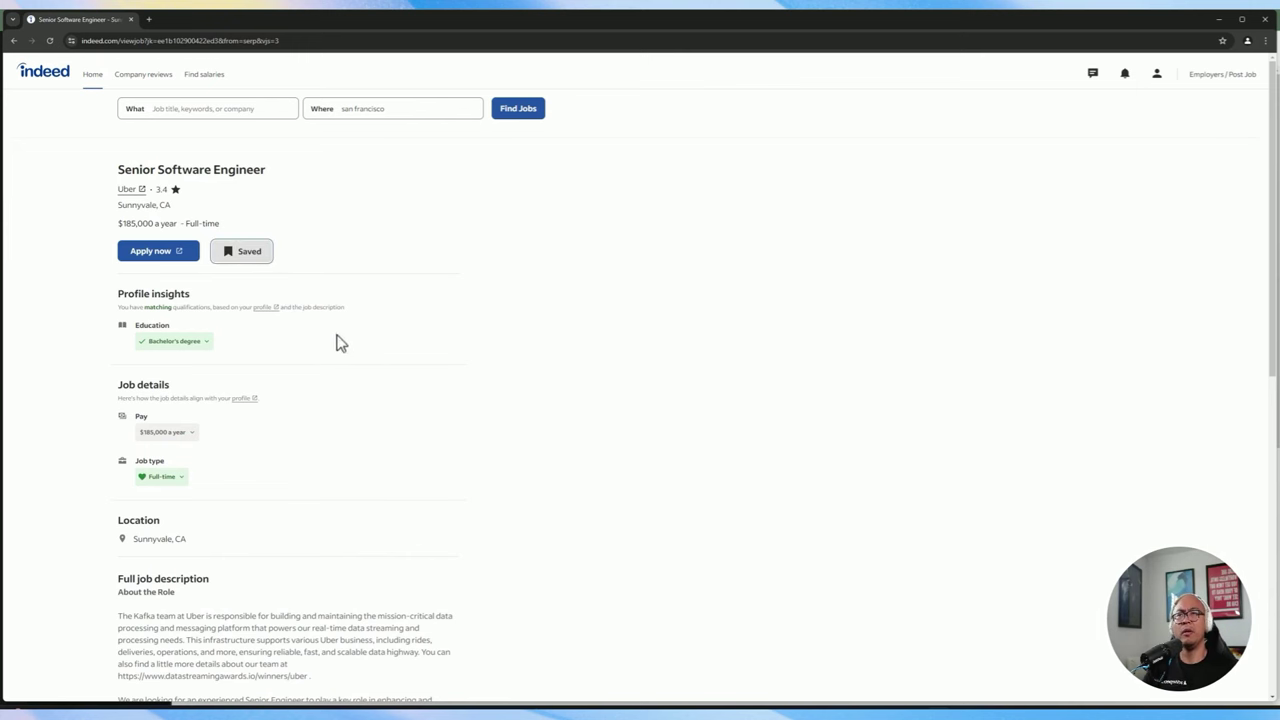
scroll(323, 420, "down", 2)
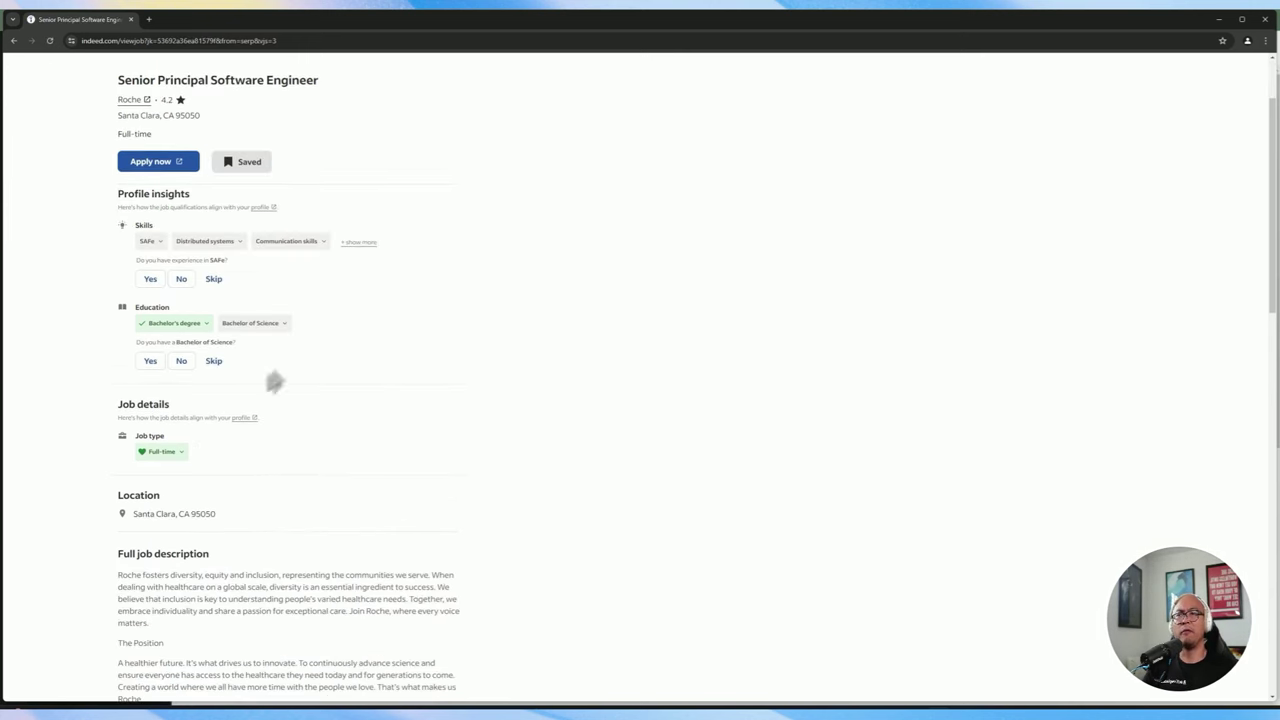
scroll(256, 487, "up", 2)
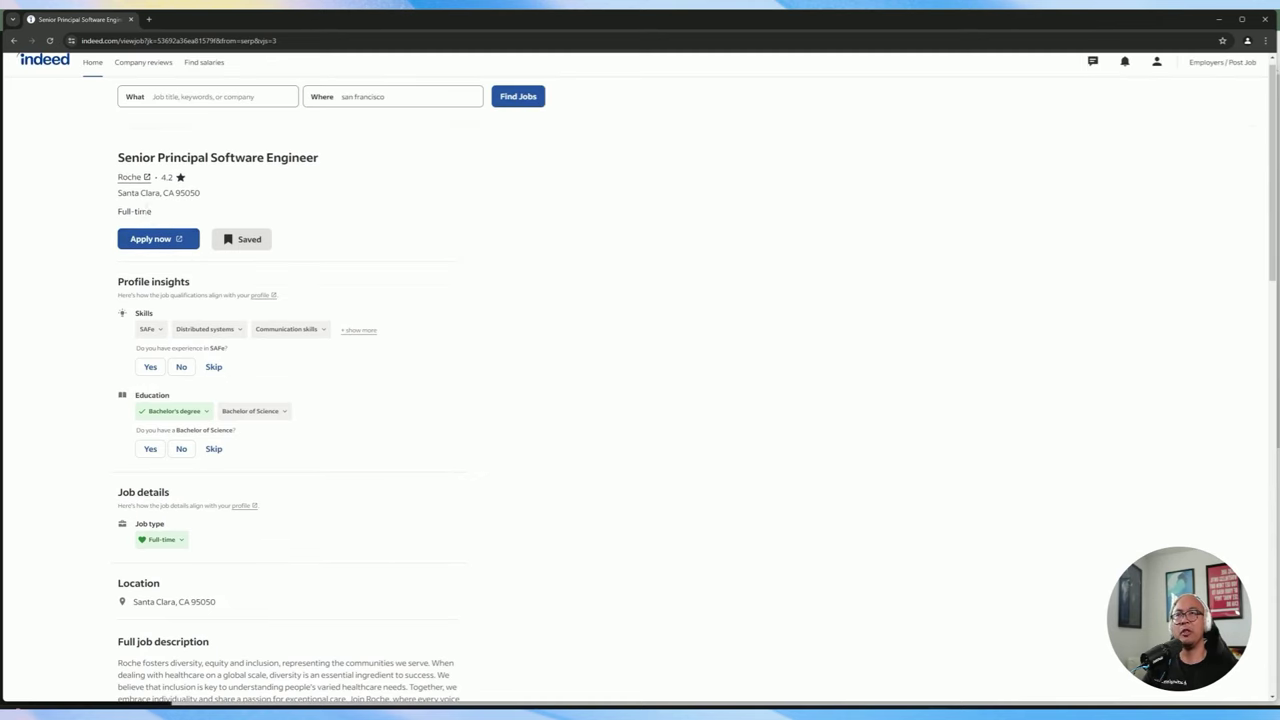
scroll(286, 371, "down", 1)
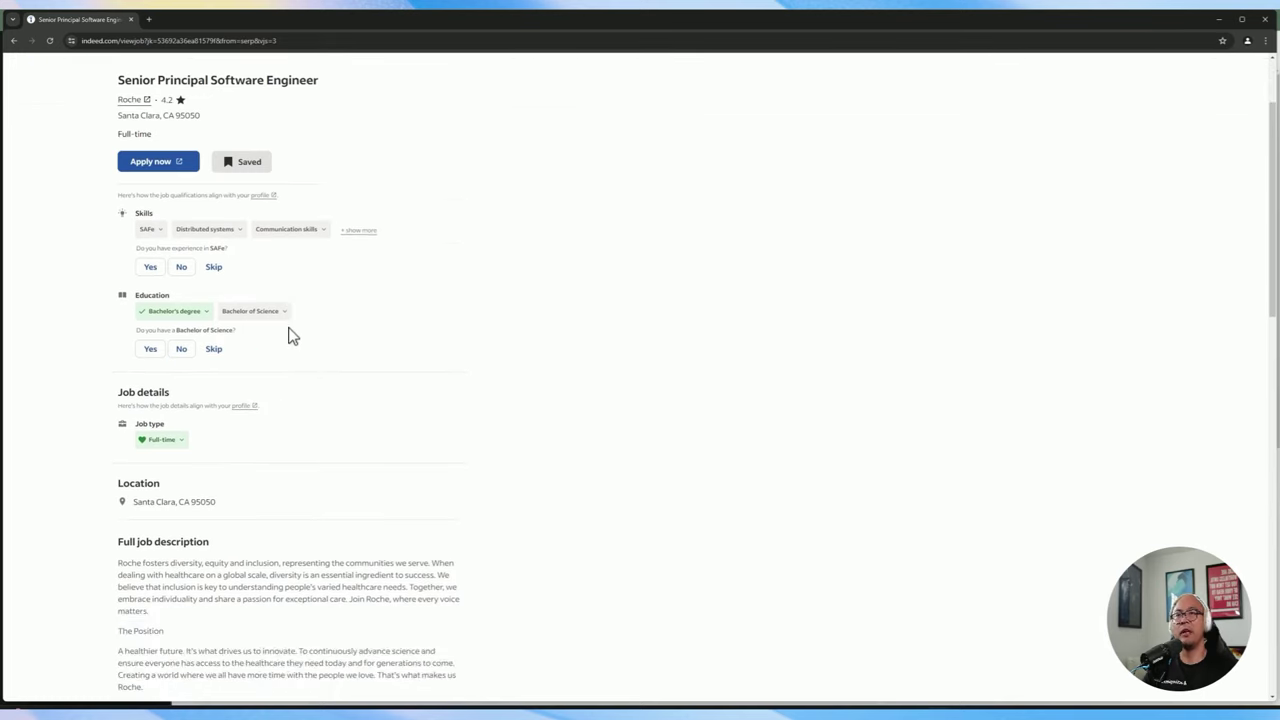
scroll(289, 336, "up", 1)
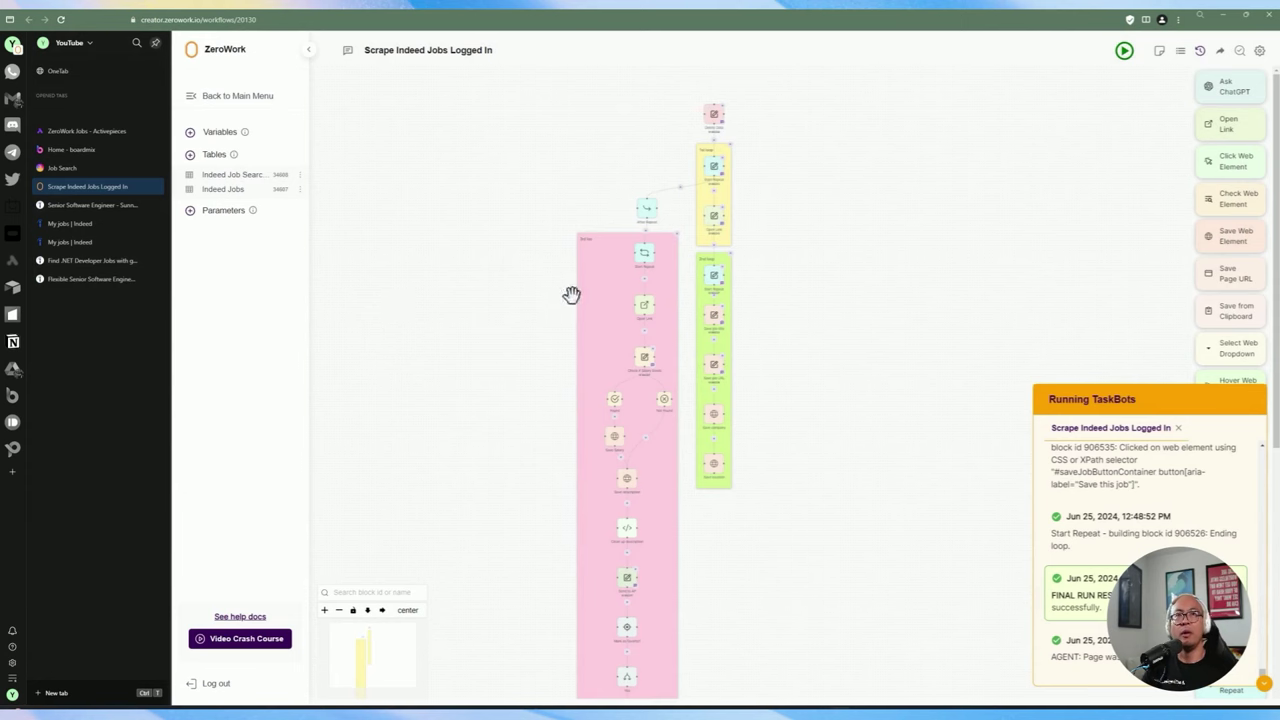
Review the scraped salary values in the Indeed Jobs table and close the table.
left_click(230, 189)
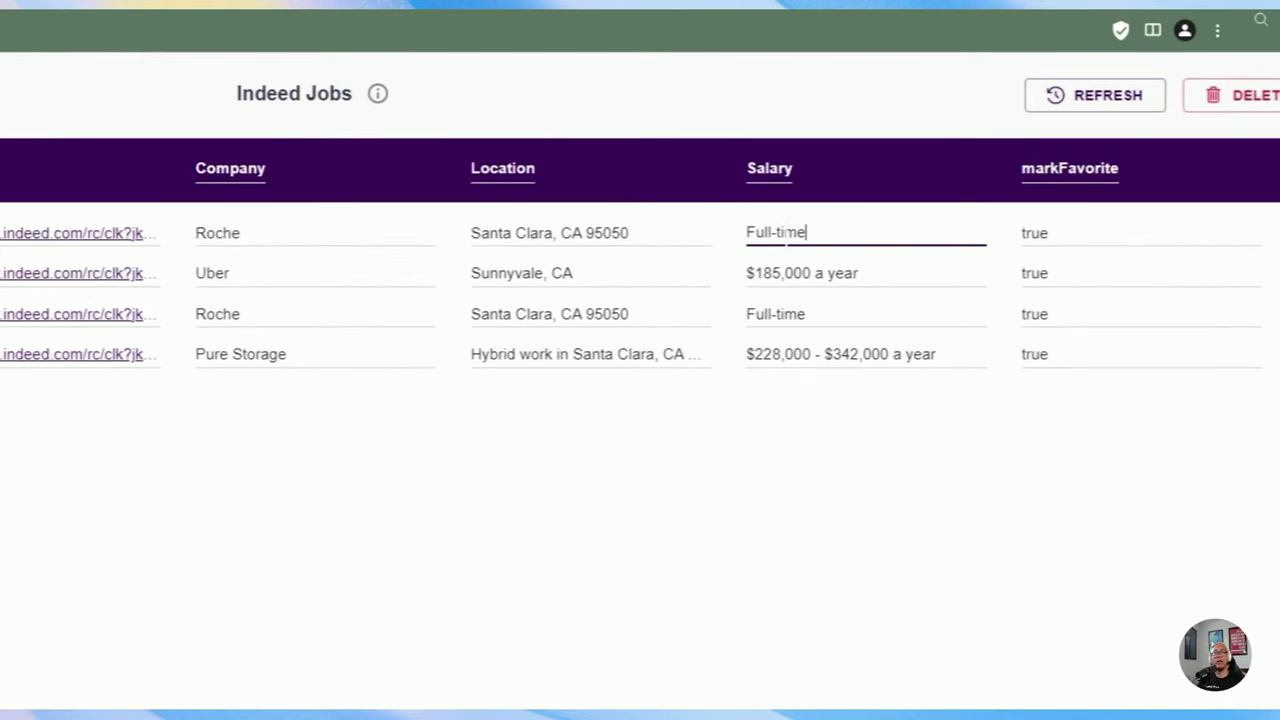
left_click_drag(858, 273, 746, 274)
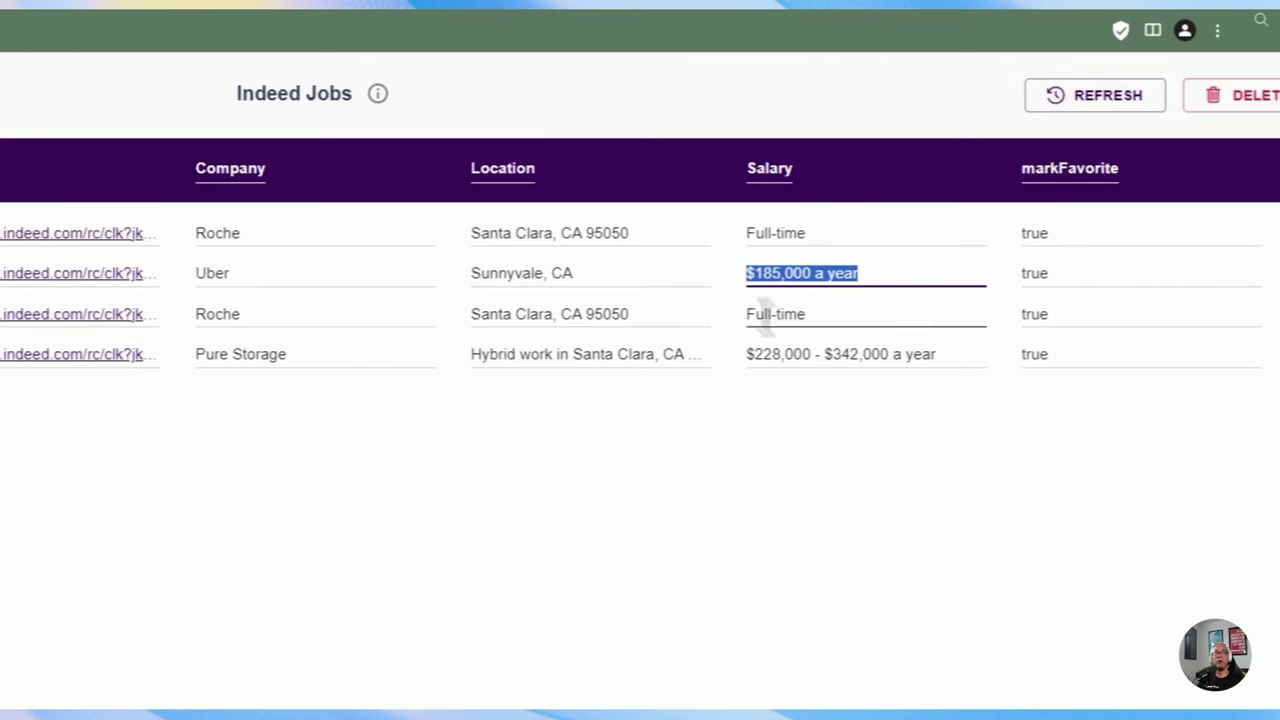
left_click(955, 354)
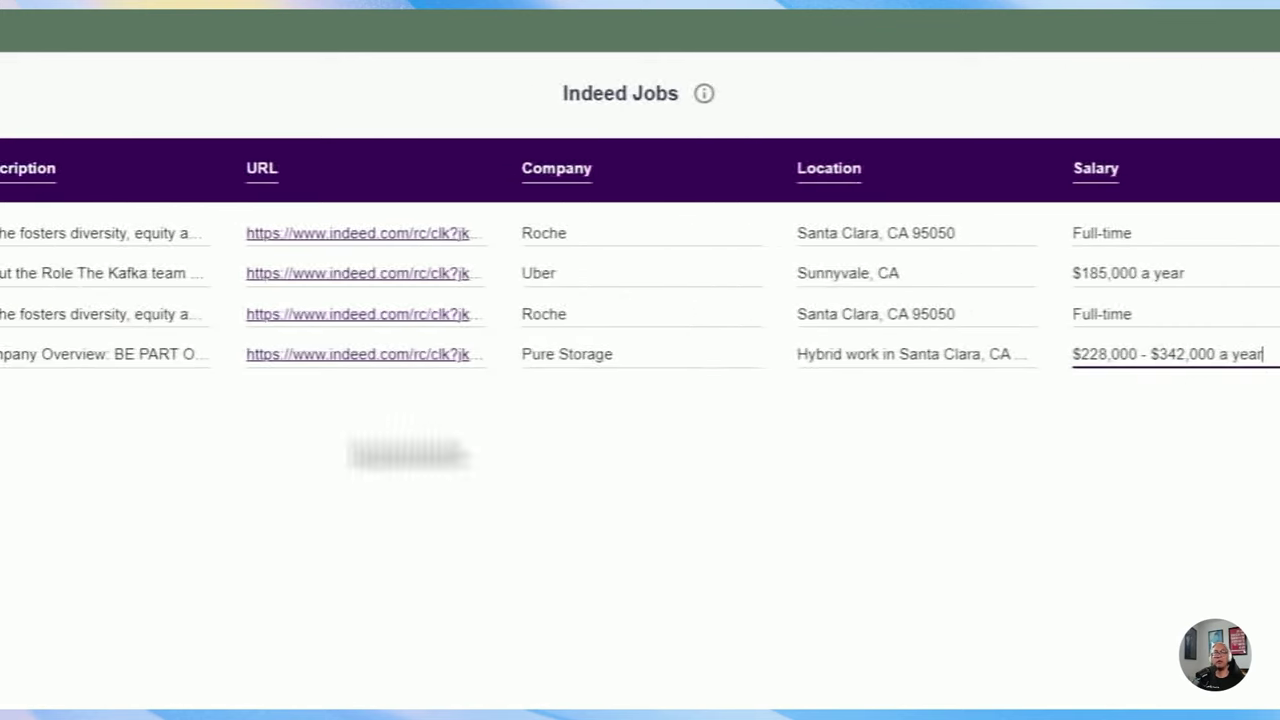
left_click(96, 90)
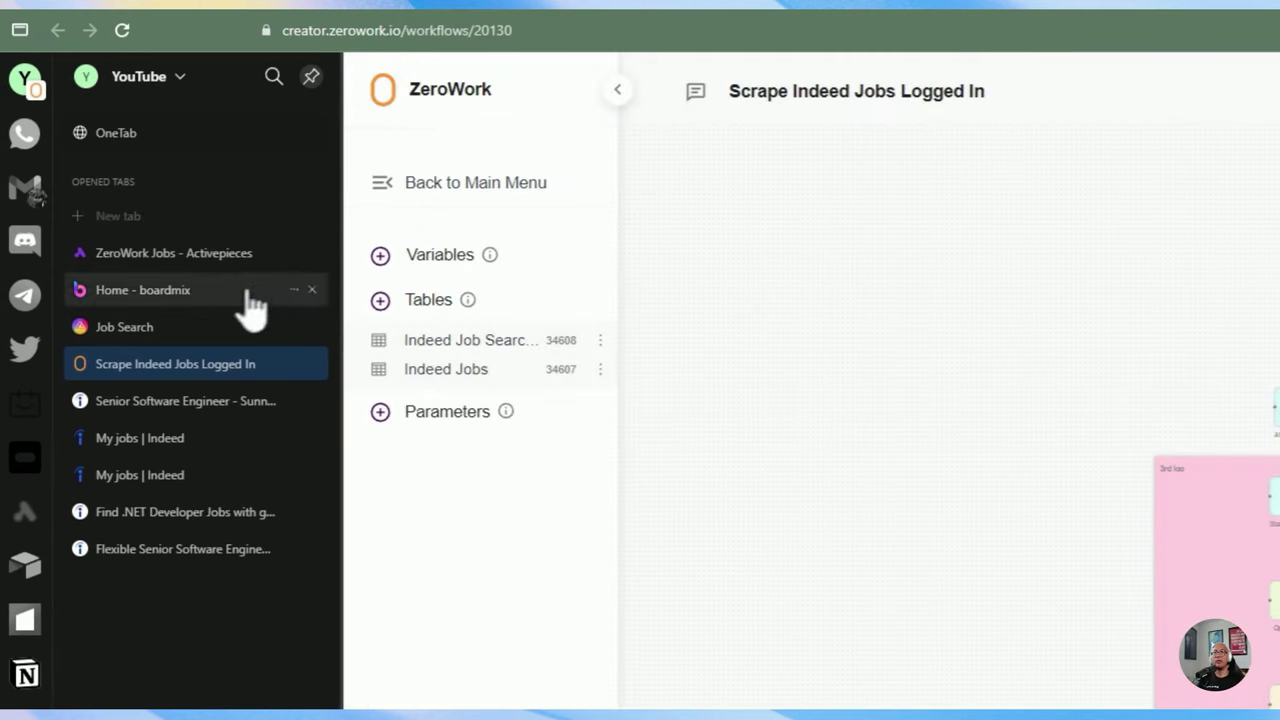
Switch to the Job Search datasheet in AITable and review the columns of the scraped job records.
left_click(160, 328)
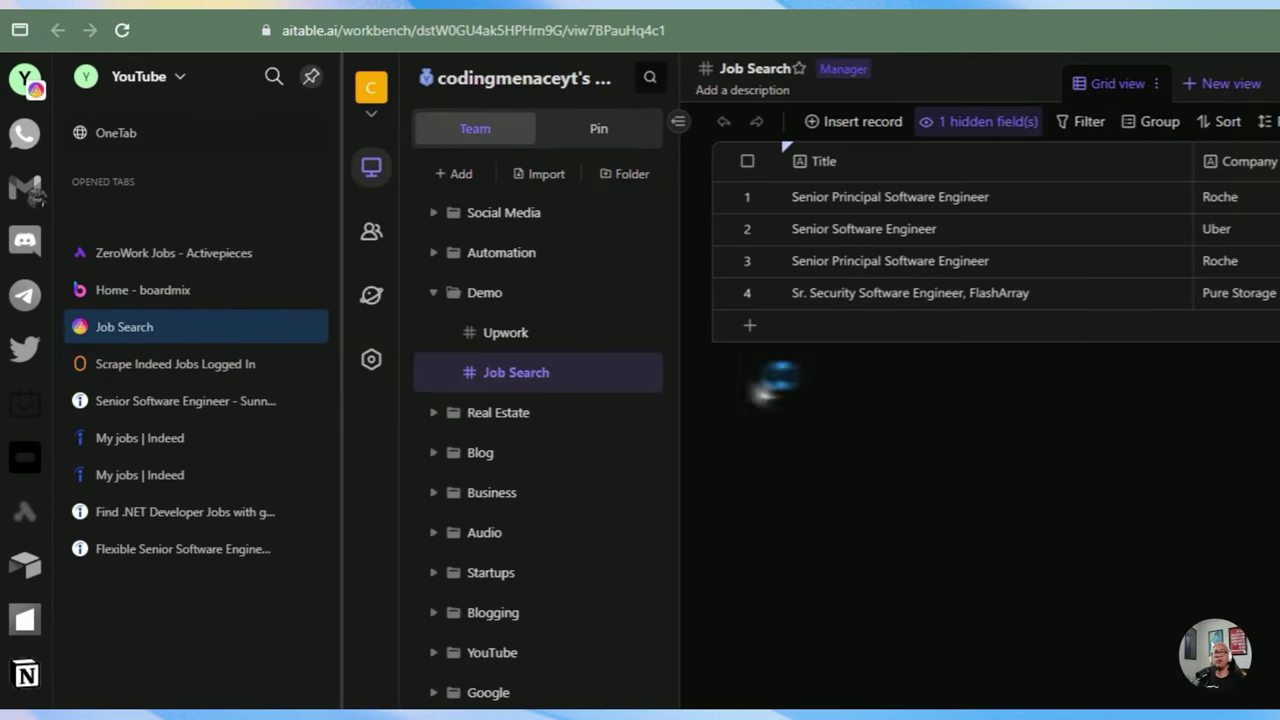
left_click(855, 233)
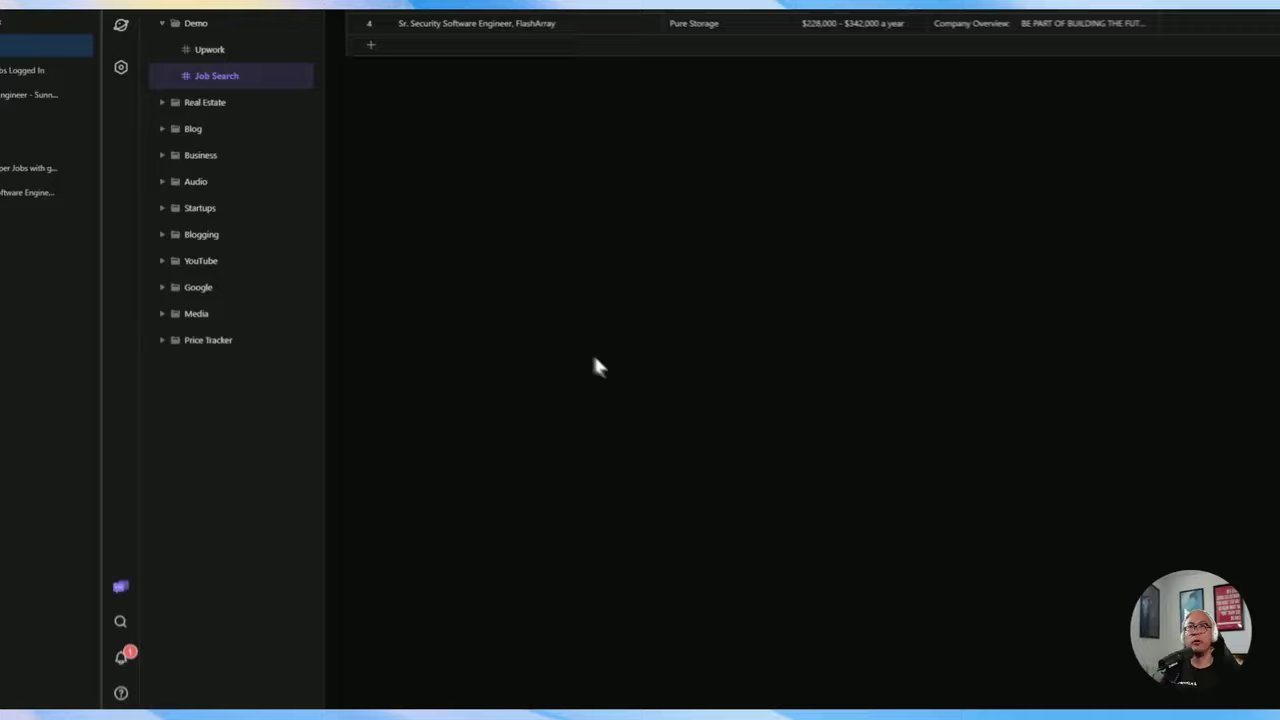
left_click_drag(809, 704, 1025, 705)
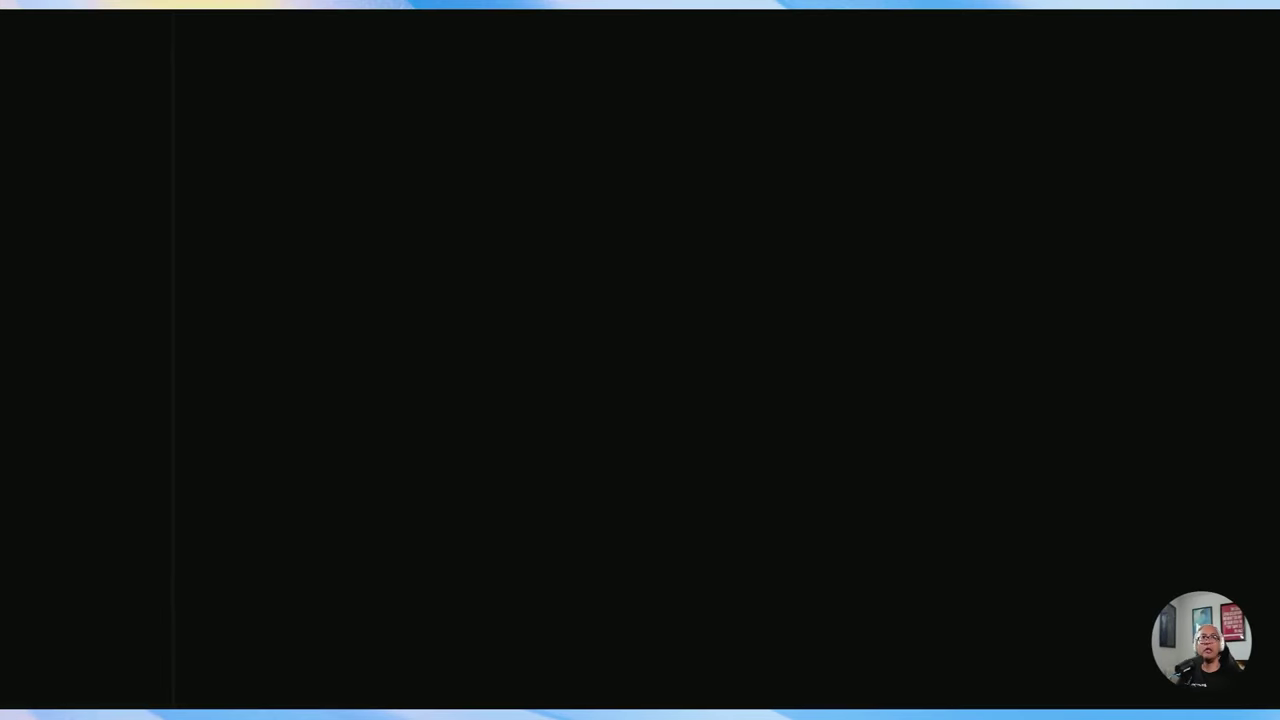
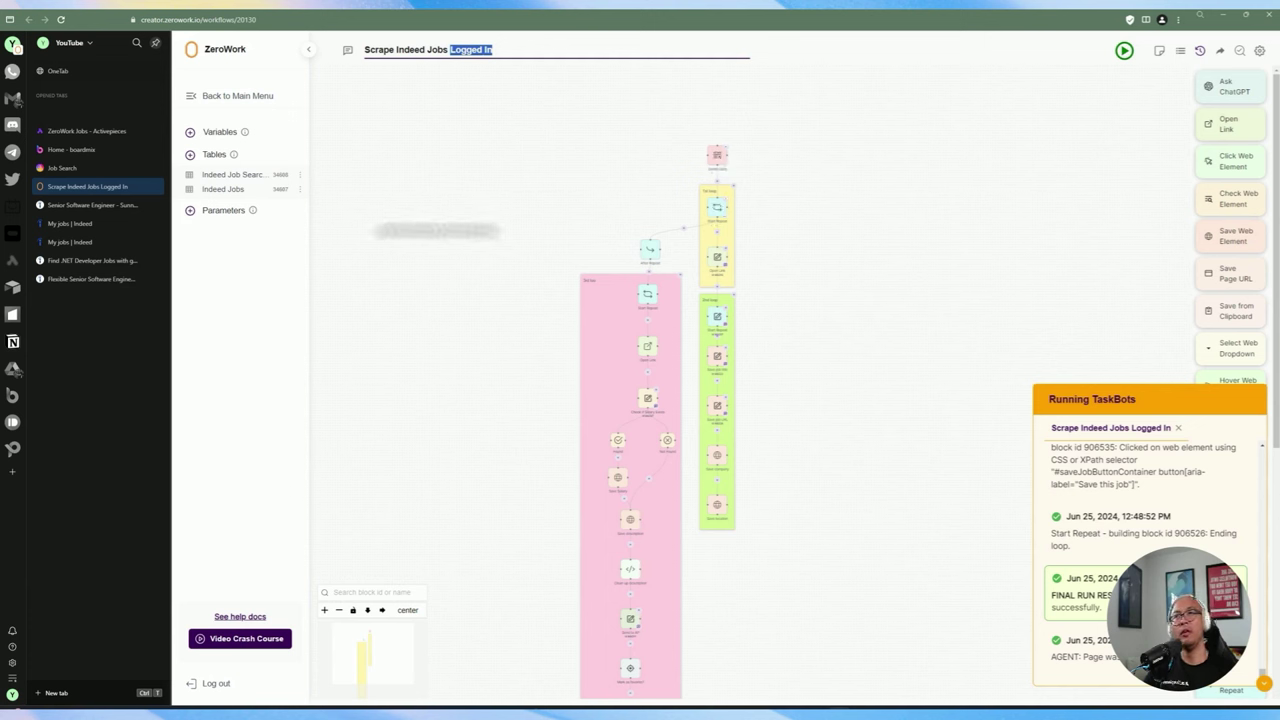
Copy the Indeed site's cookies to the clipboard from the .NET developer search page with the cookie extension.
left_click(86, 262)
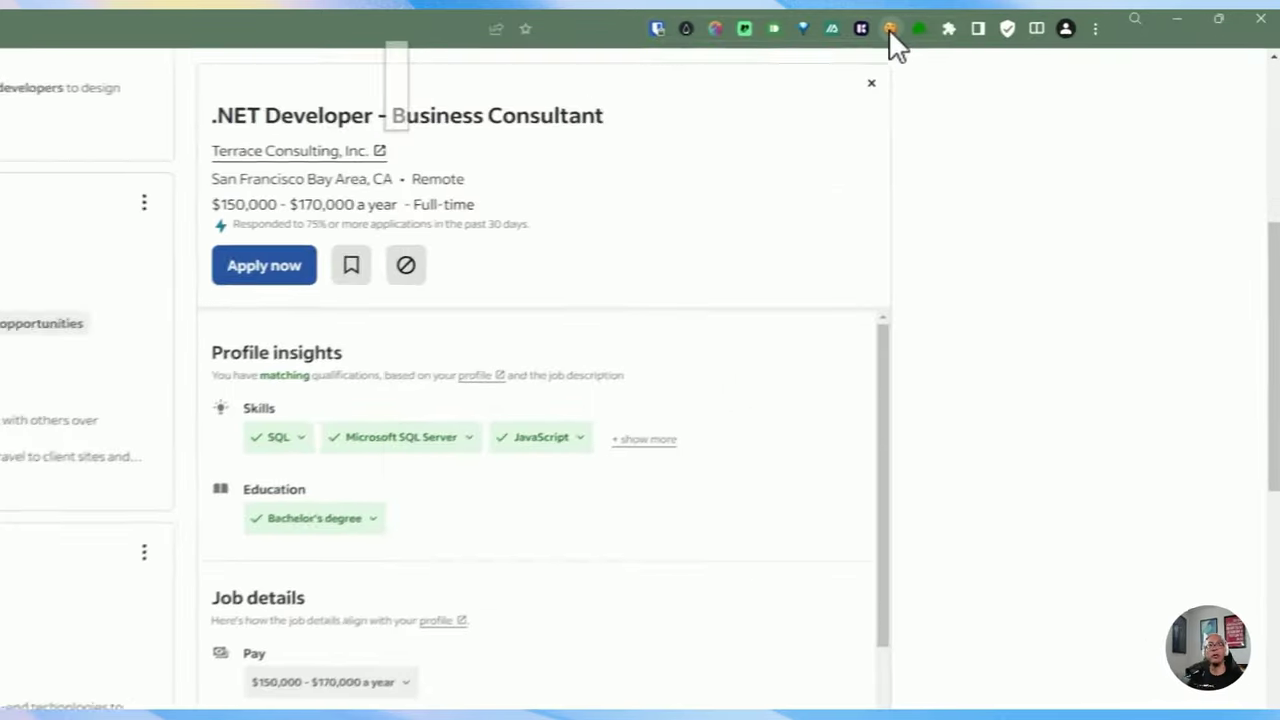
left_click(1066, 22)
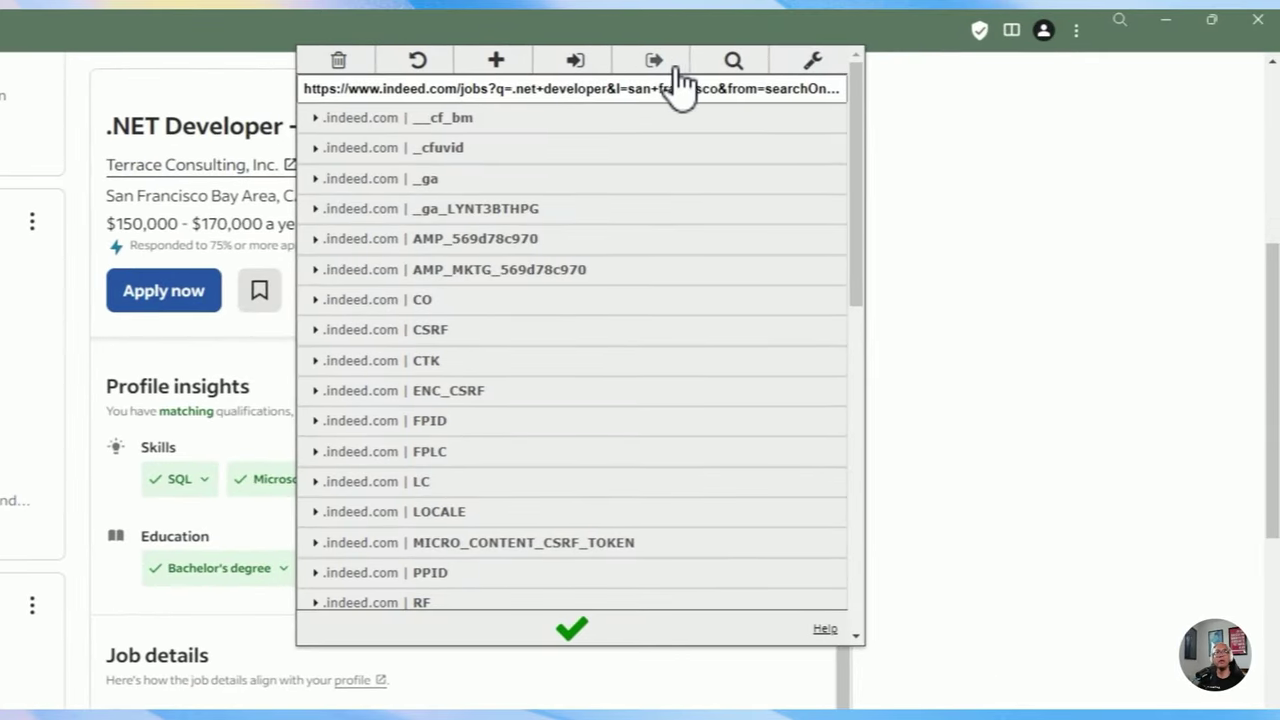
left_click(654, 62)
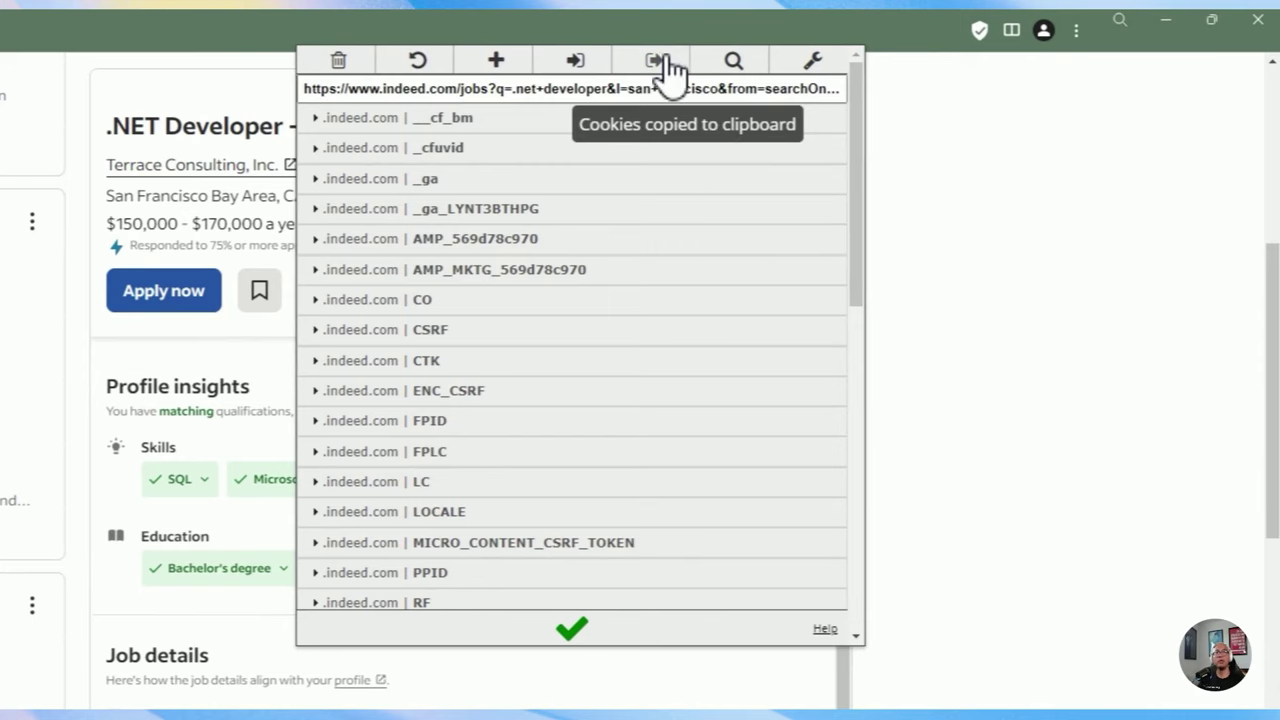
left_click(986, 223)
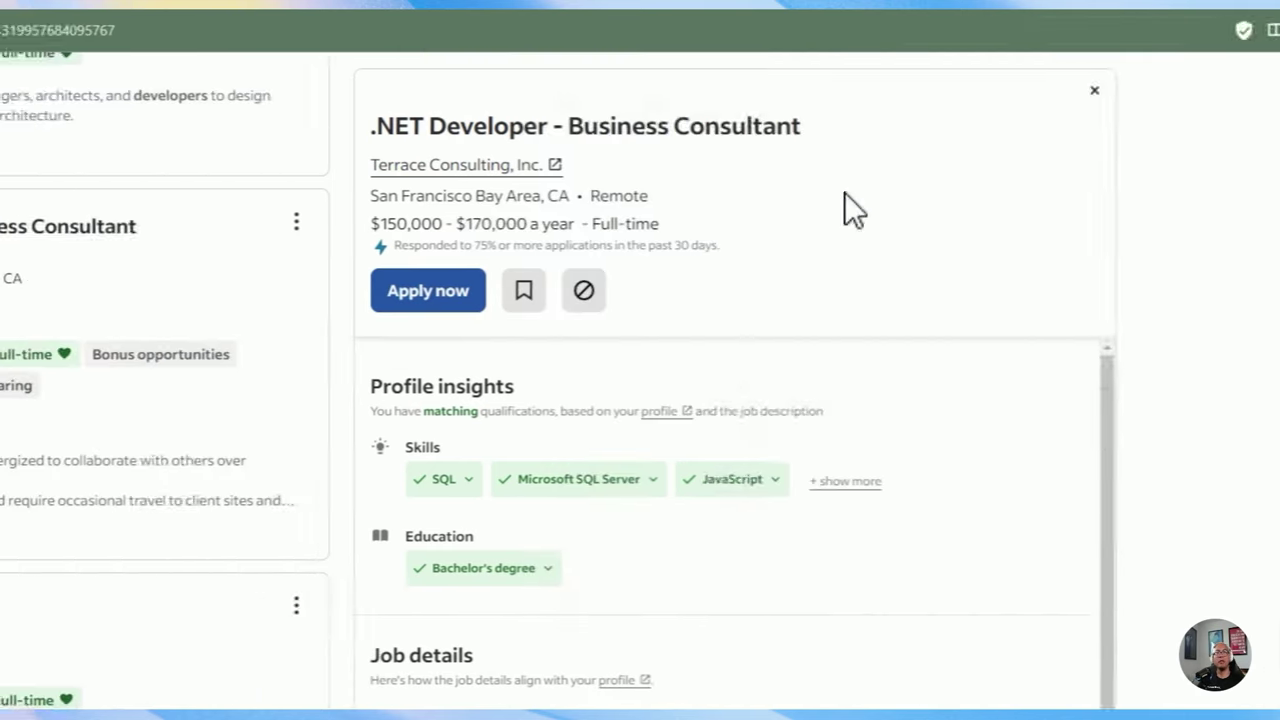
right_click(114, 226)
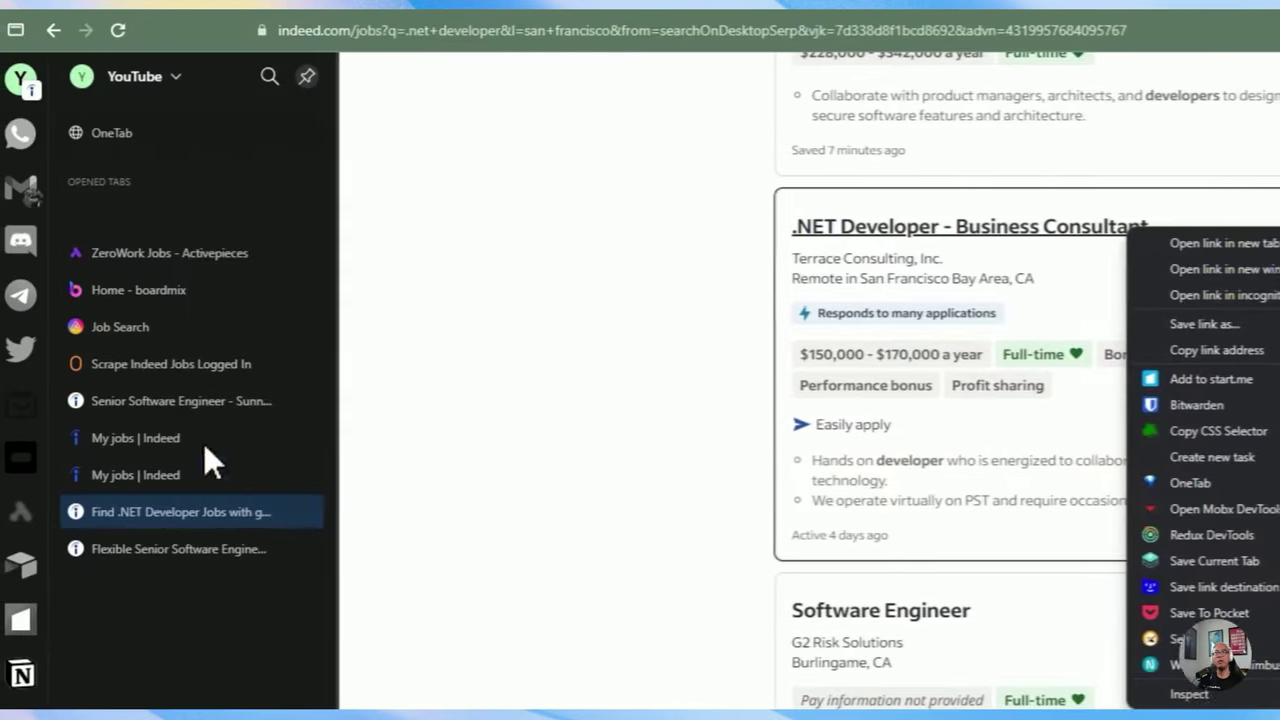
Switch to the Scrape Indeed Jobs Logged In workflow, check the Indeed cookies in its TaskBot settings, and close the settings.
left_click(203, 443)
left_click(160, 370)
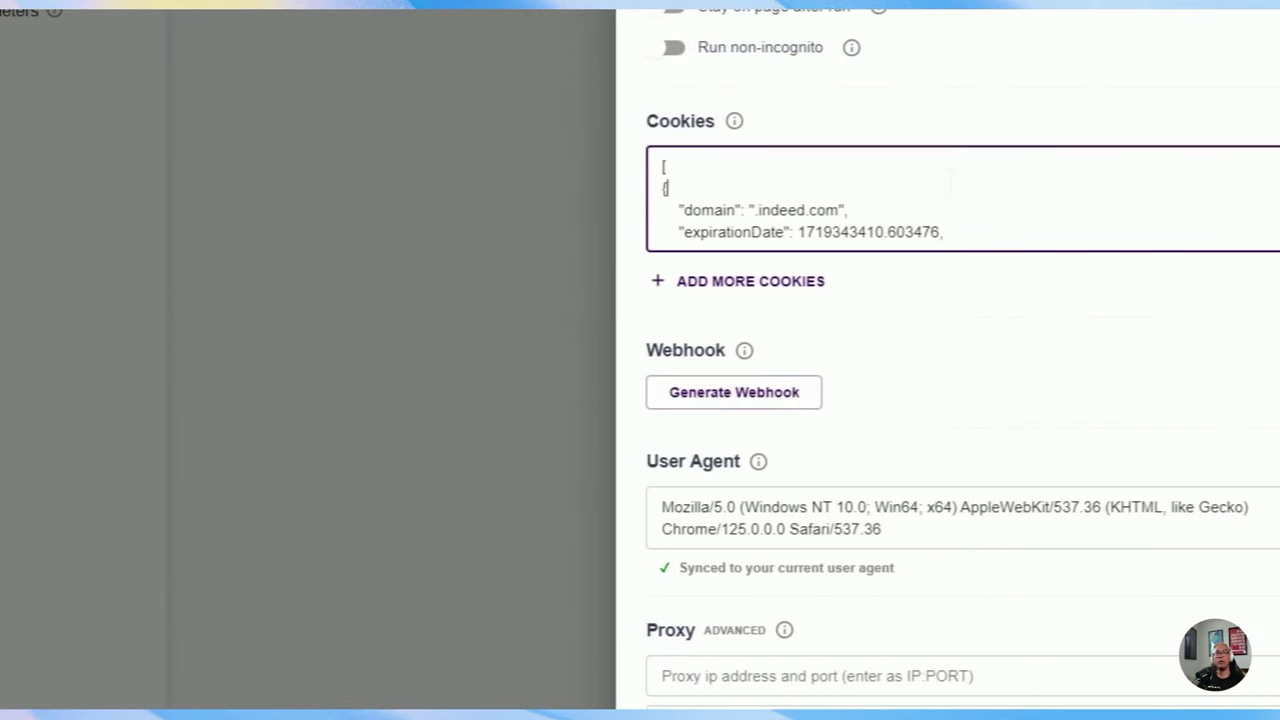
scroll(950, 180, "down", 1)
scroll(950, 180, "up", 1)
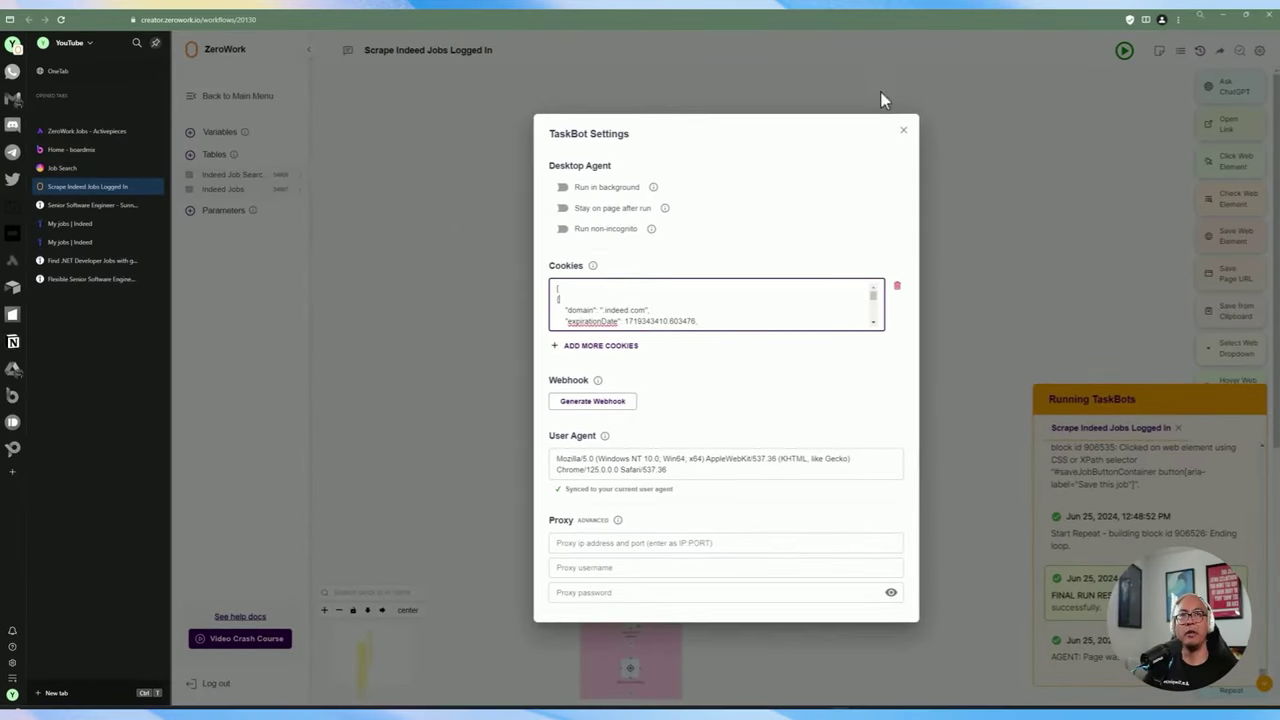
left_click(904, 134)
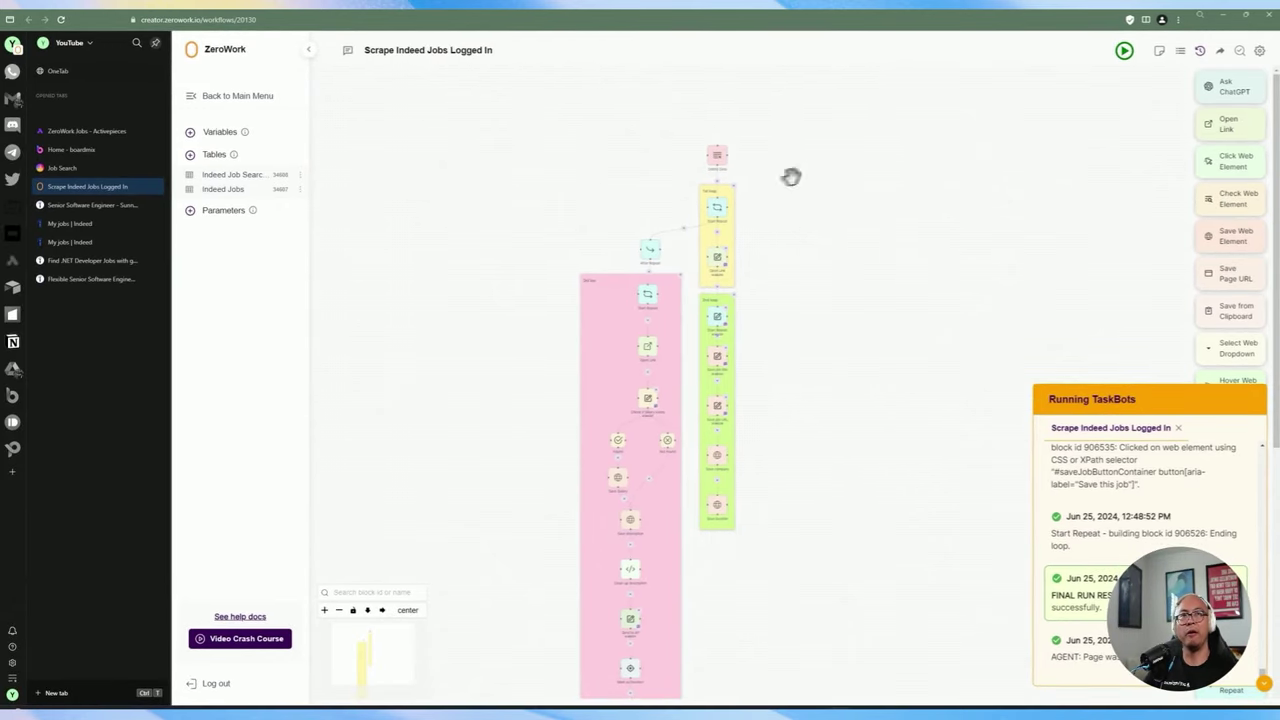
Examine the workflow's overall structure, from the Delete Data block through the first, second and third loops.
left_click_drag(795, 201, 800, 180)
scroll(804, 181, "up", 1)
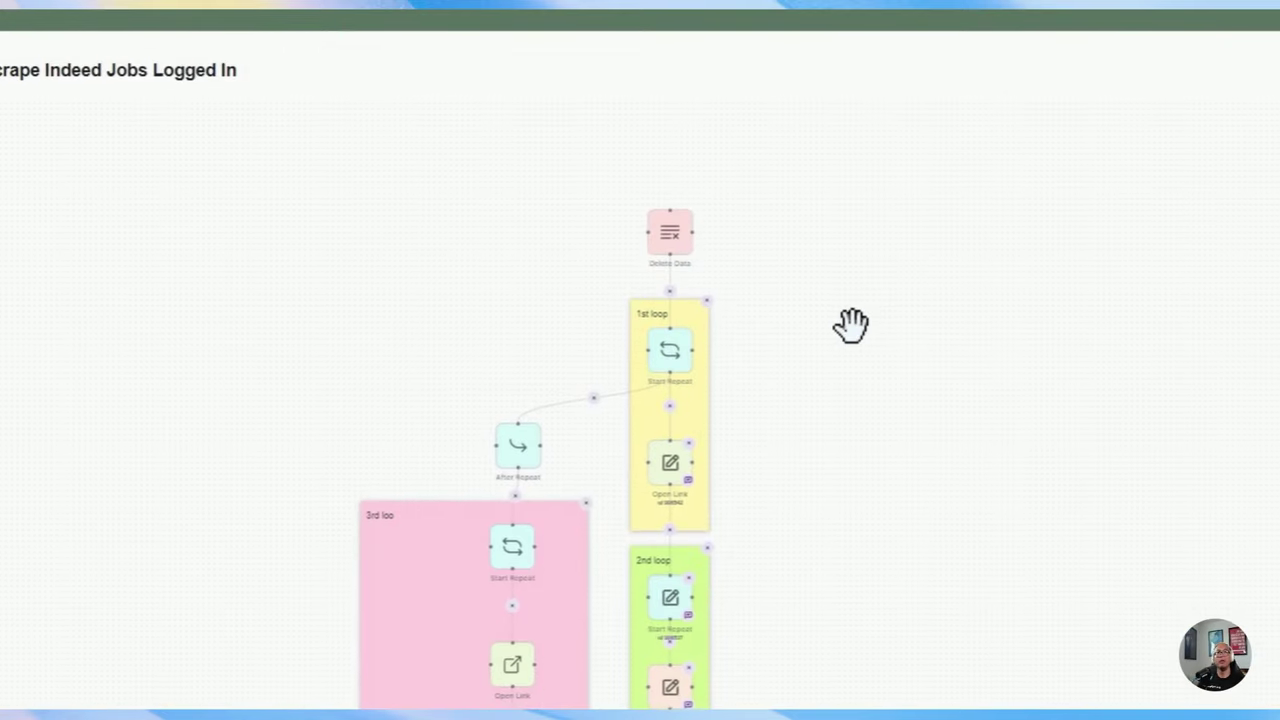
scroll(848, 337, "down", 2)
left_click_drag(851, 374, 857, 246)
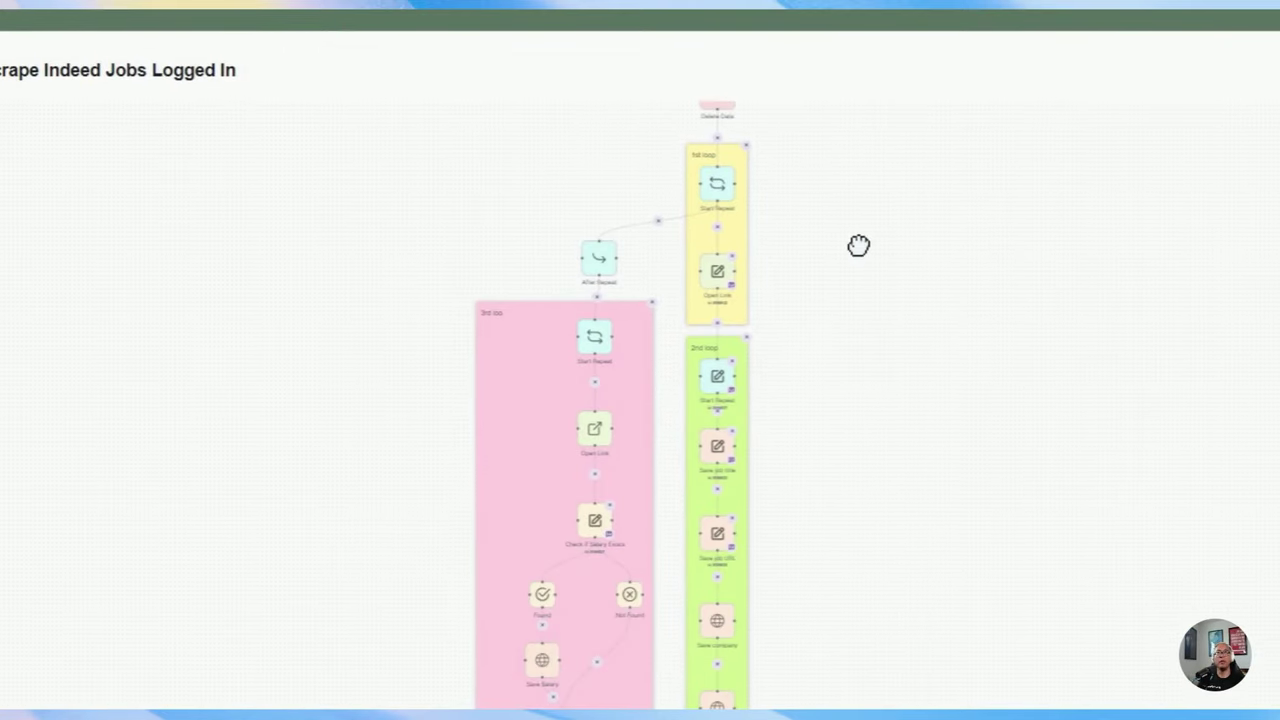
left_click_drag(874, 330, 883, 514)
left_click_drag(870, 250, 851, 366)
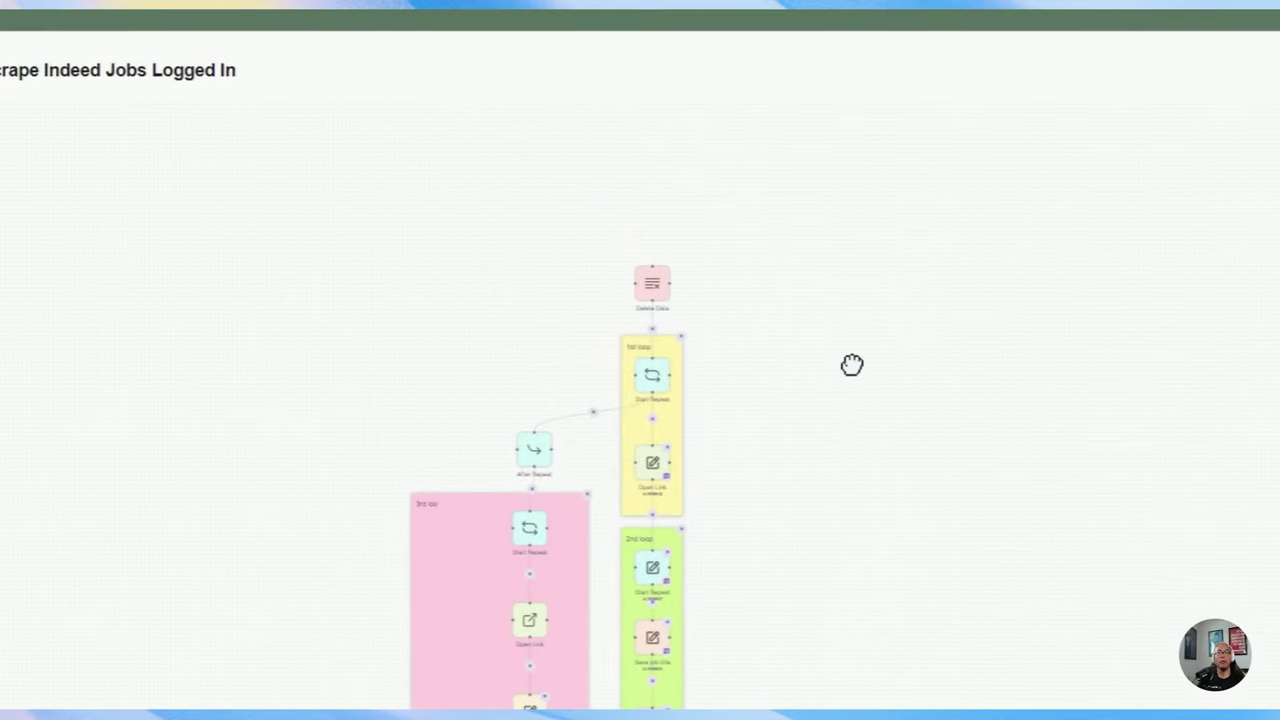
scroll(827, 367, "up", 1)
scroll(826, 367, "up", 1)
left_click_drag(781, 390, 877, 301)
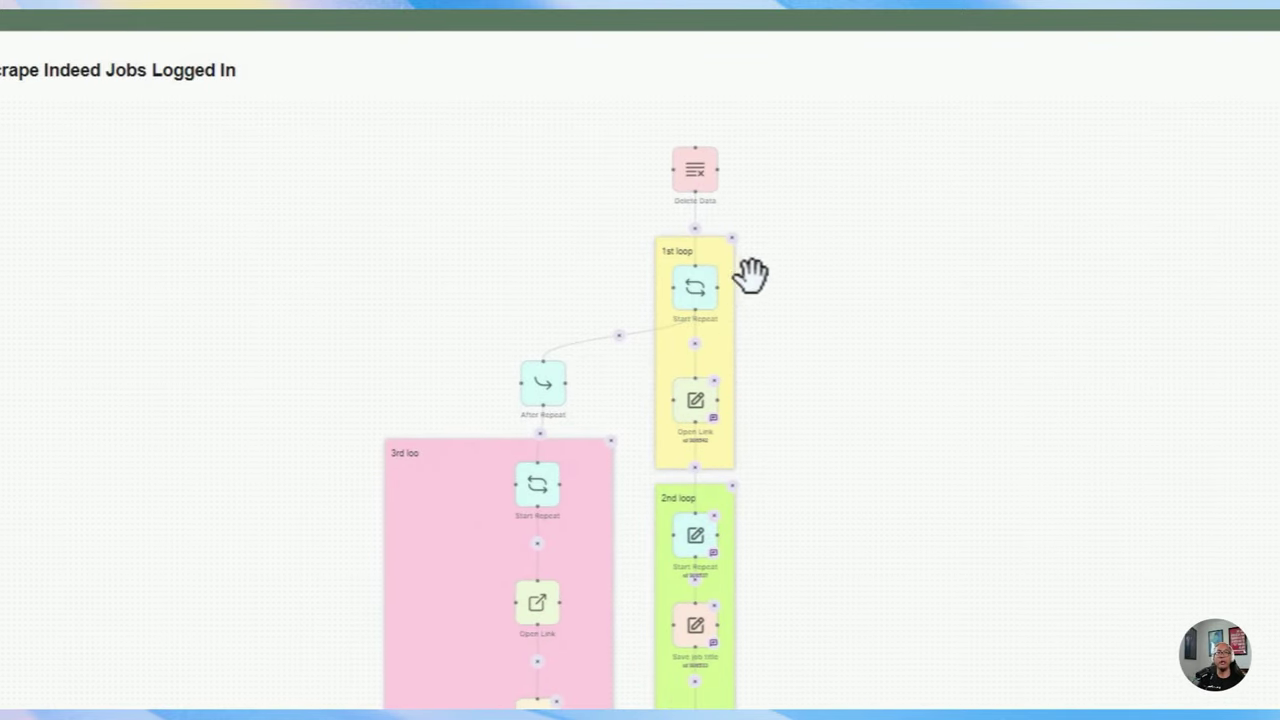
scroll(793, 435, "up", 2)
left_click_drag(793, 435, 836, 479)
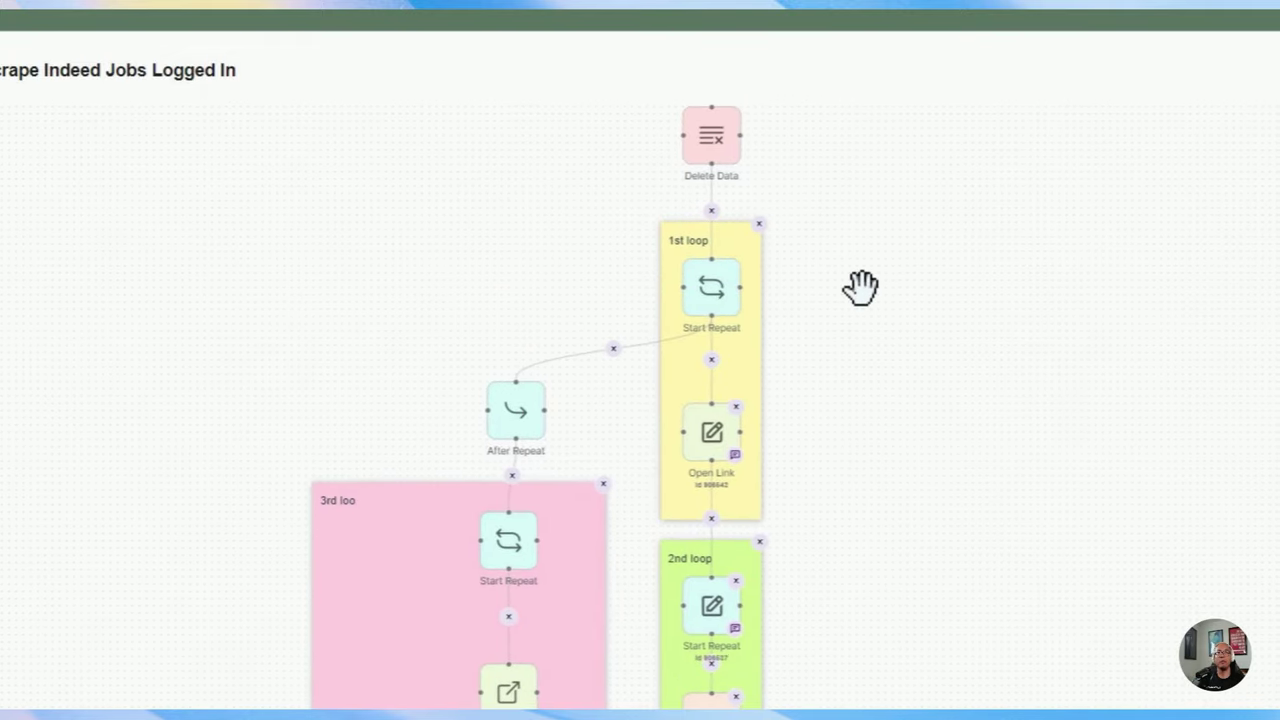
scroll(860, 285, "up", 2)
left_click_drag(836, 279, 865, 434)
scroll(864, 393, "up", 2)
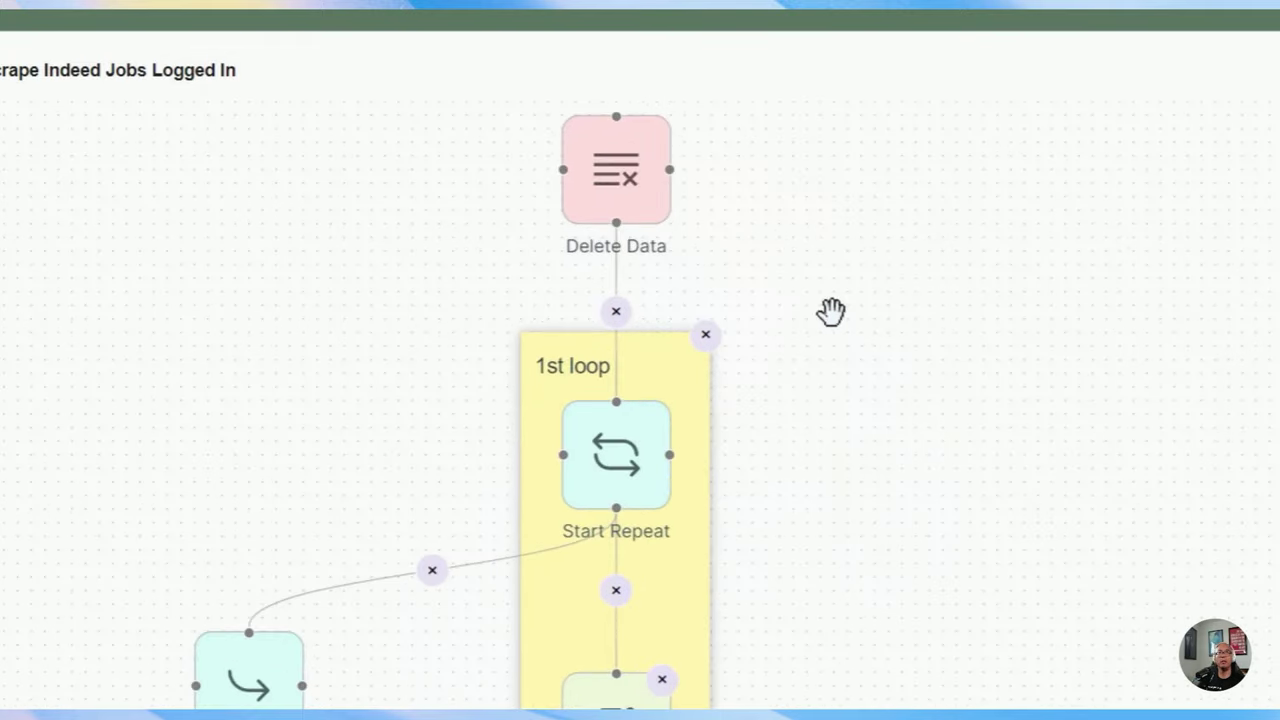
left_click_drag(831, 311, 859, 445)
Look over the Indeed Jobs table and check which rows and table the Delete Data block clears.
mouse_move(655, 321)
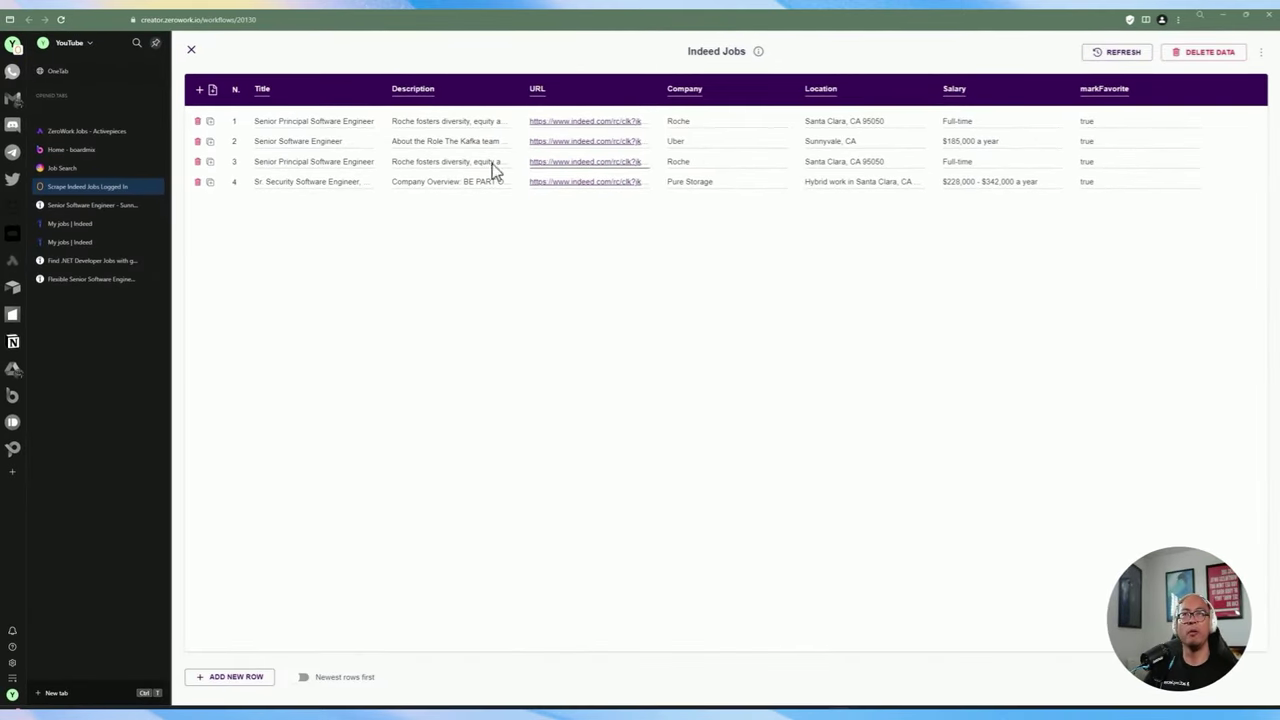
left_click(195, 53)
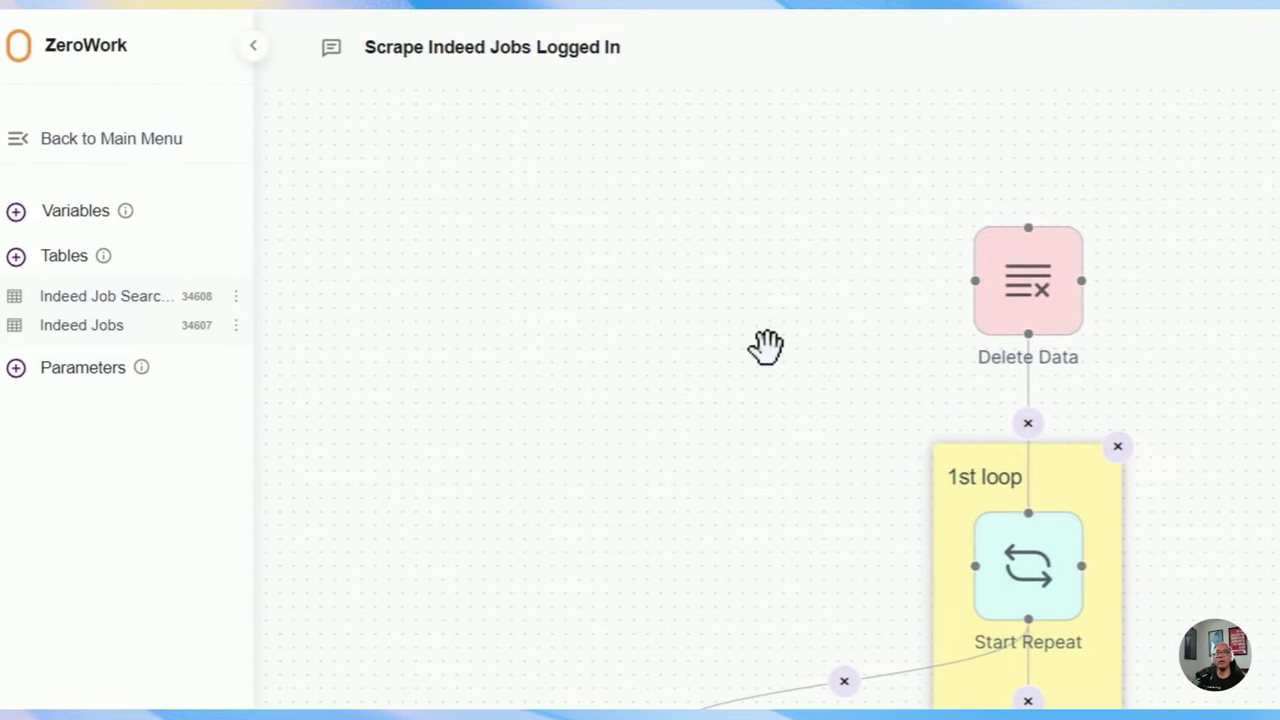
left_click(352, 327)
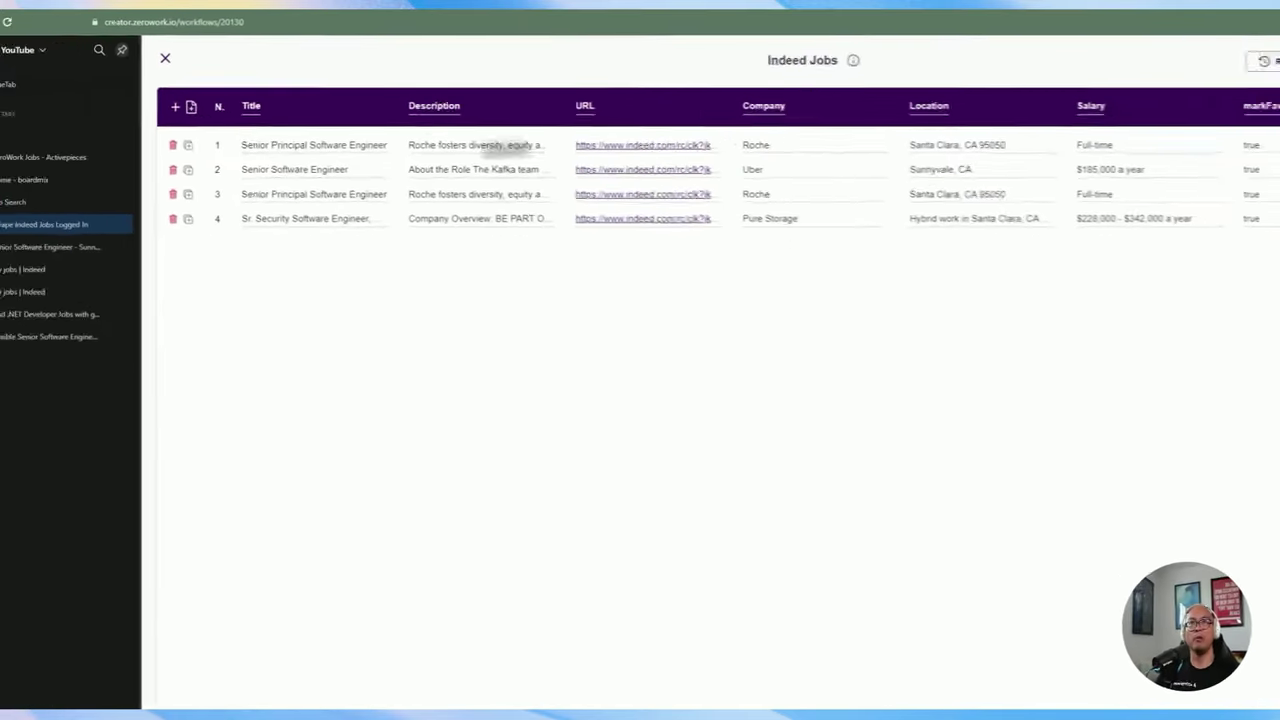
left_click(166, 58)
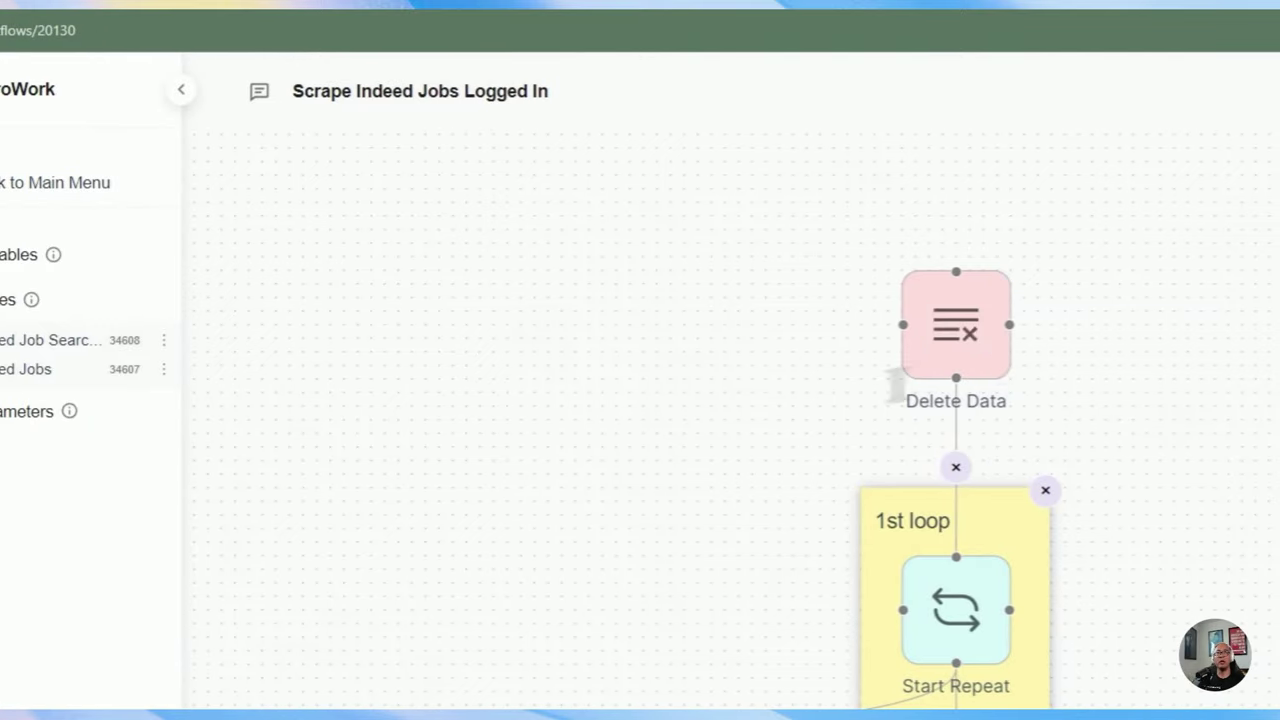
left_click(945, 363)
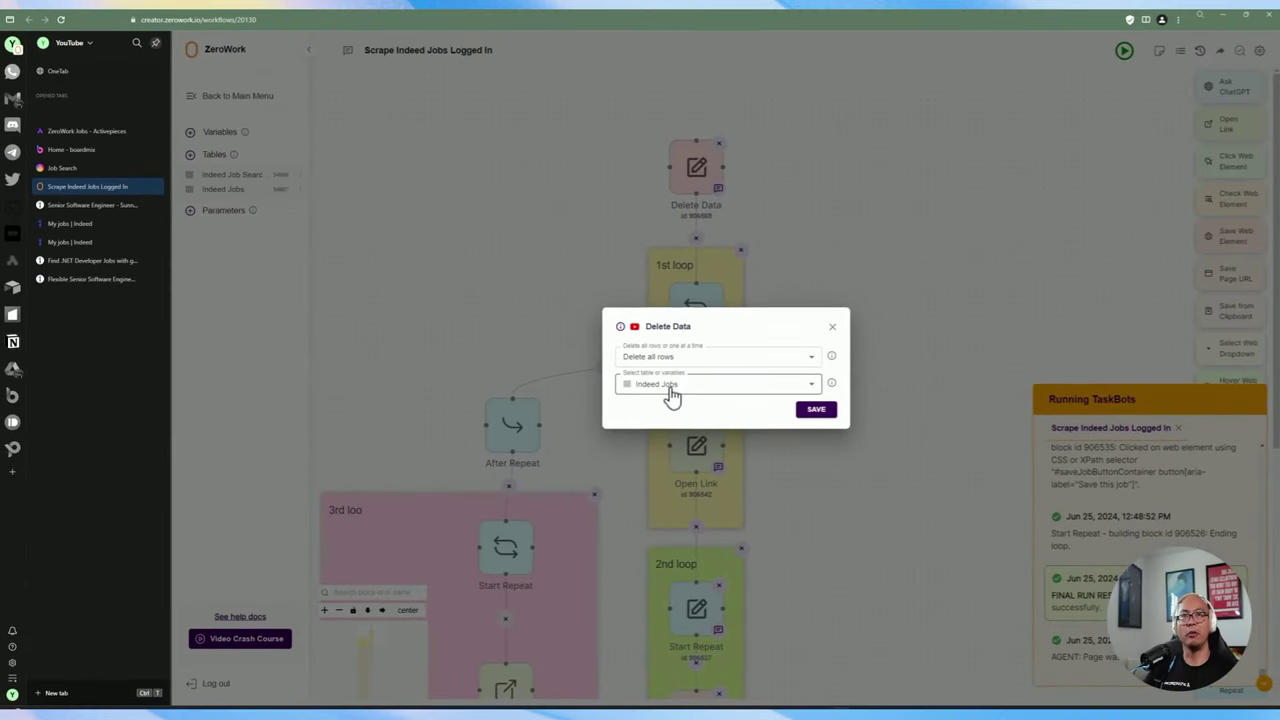
left_click(553, 267)
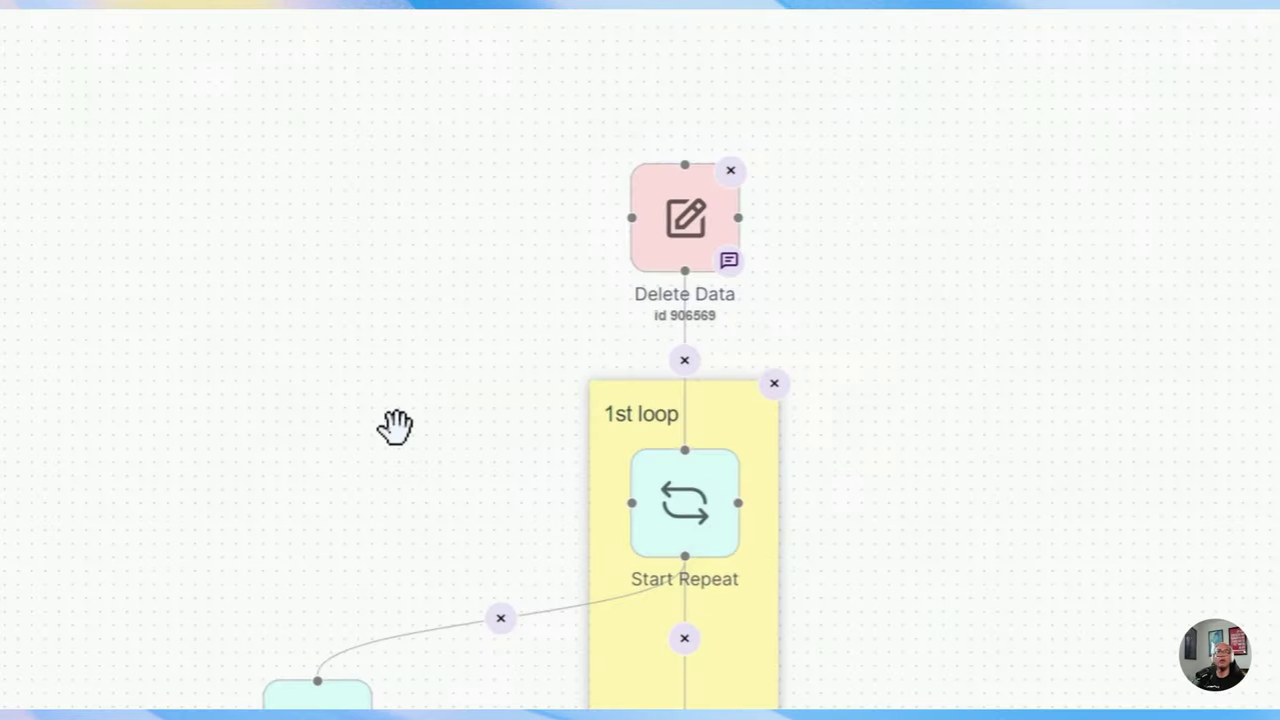
Review the Indeed Job Search URLs table and the columns of the Indeed Jobs table, closing each one.
left_click_drag(394, 400, 602, 426)
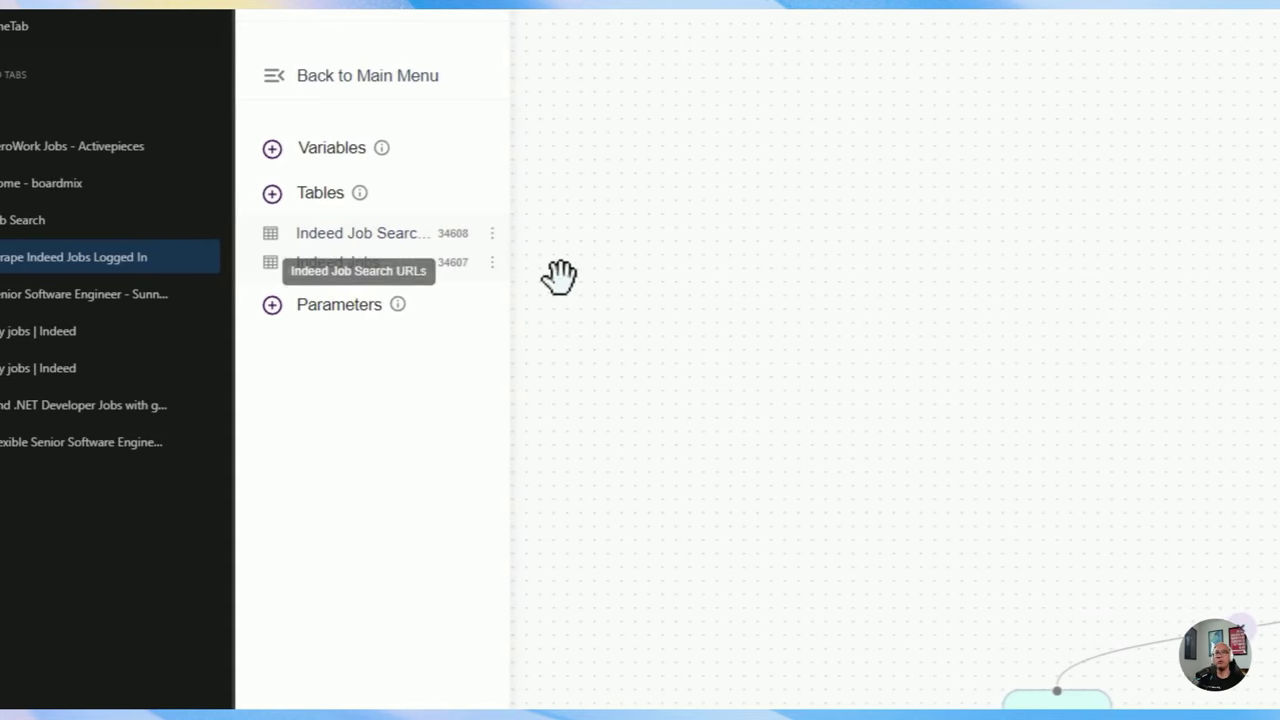
left_click(362, 236)
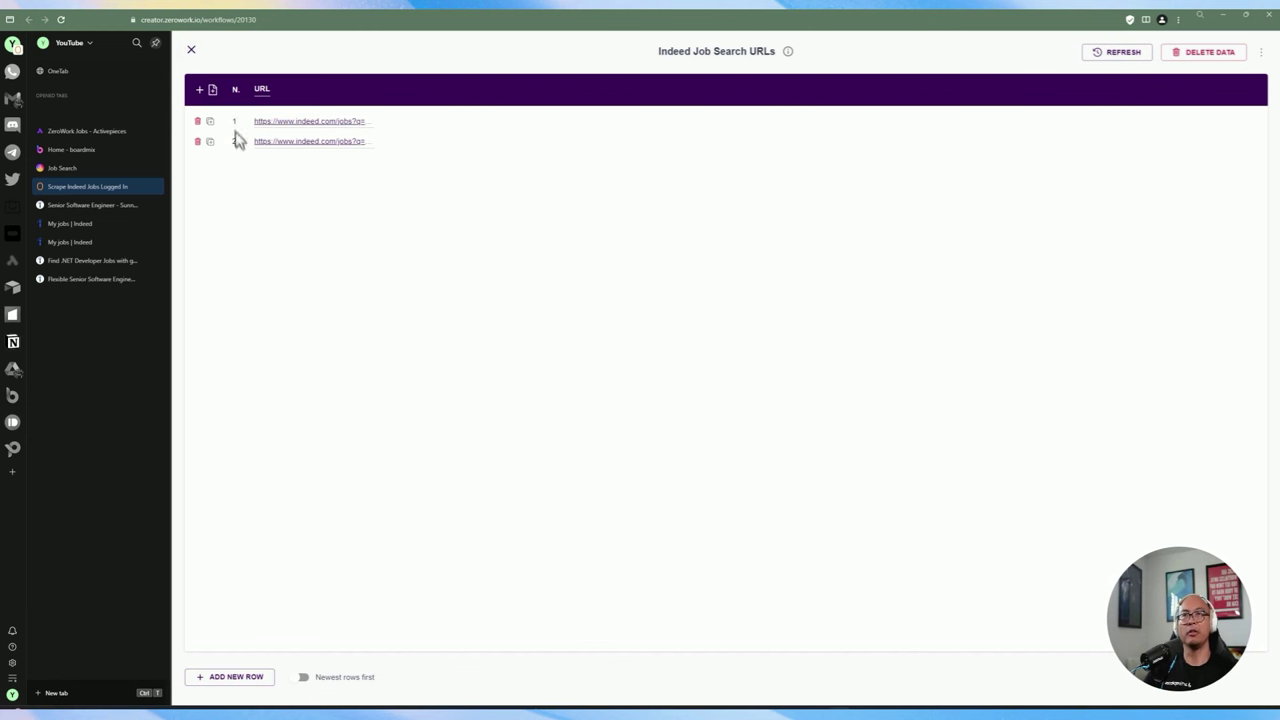
left_click(192, 51)
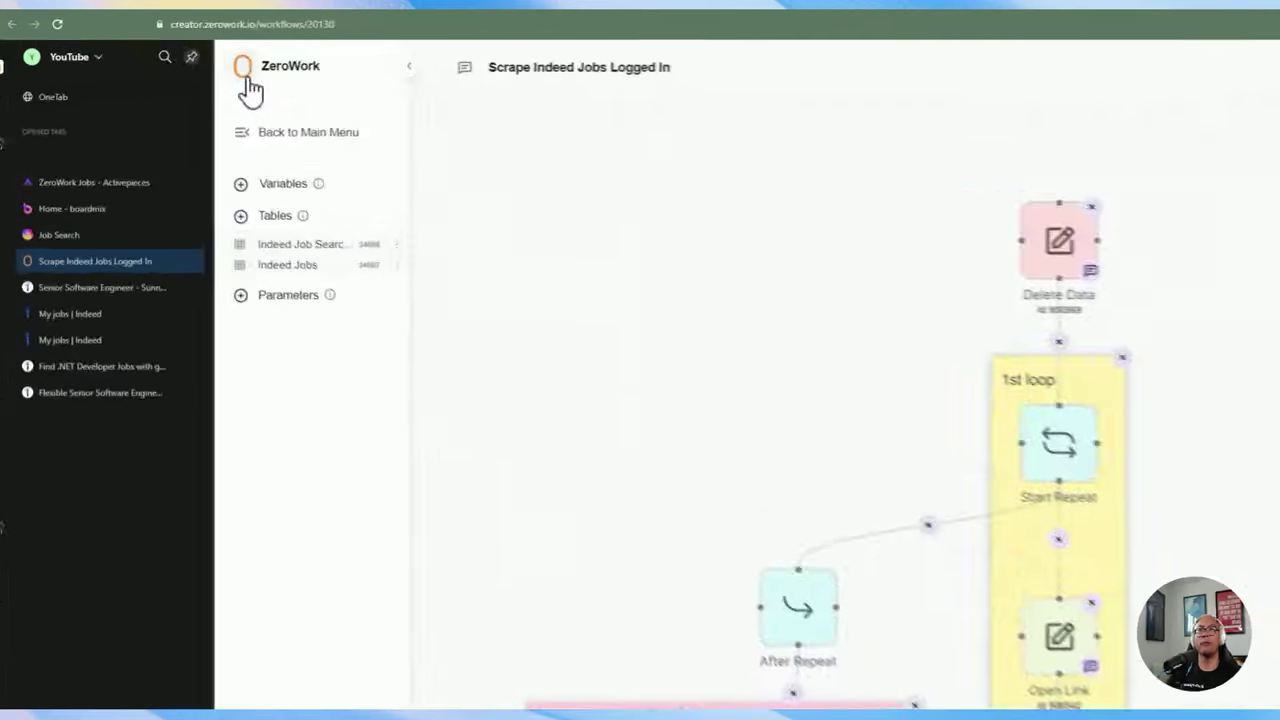
left_click(224, 183)
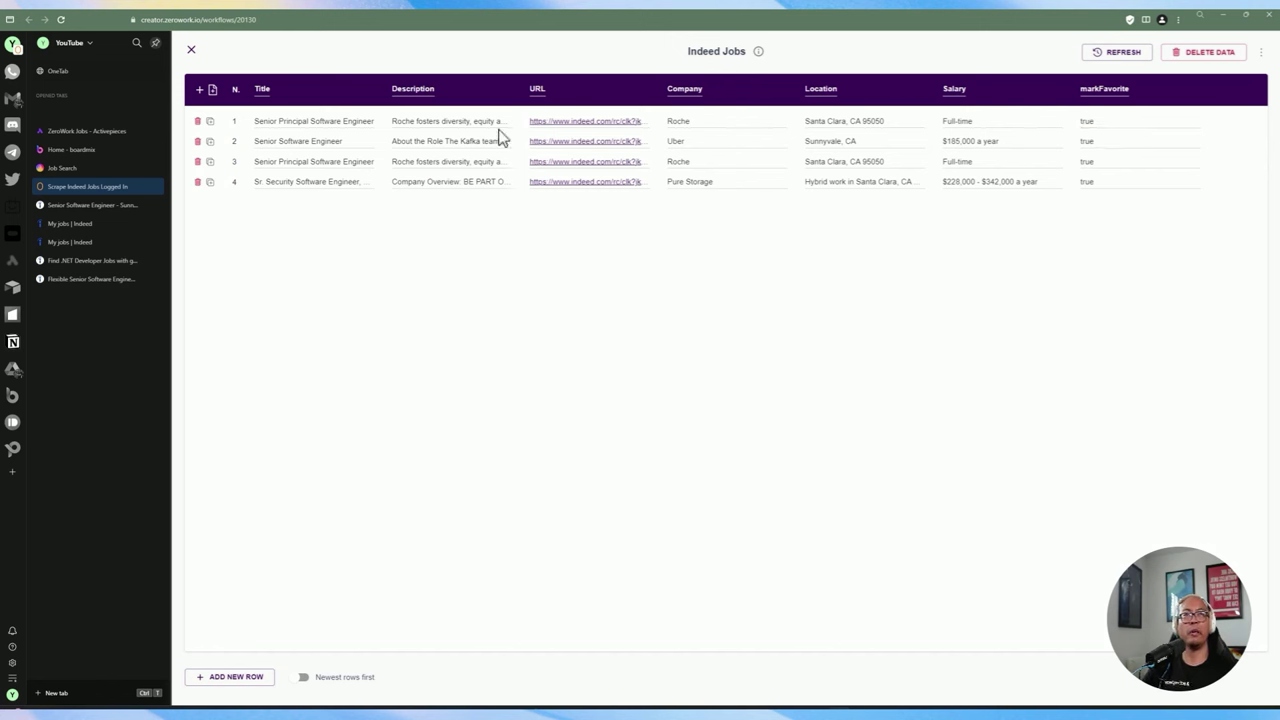
left_click(193, 53)
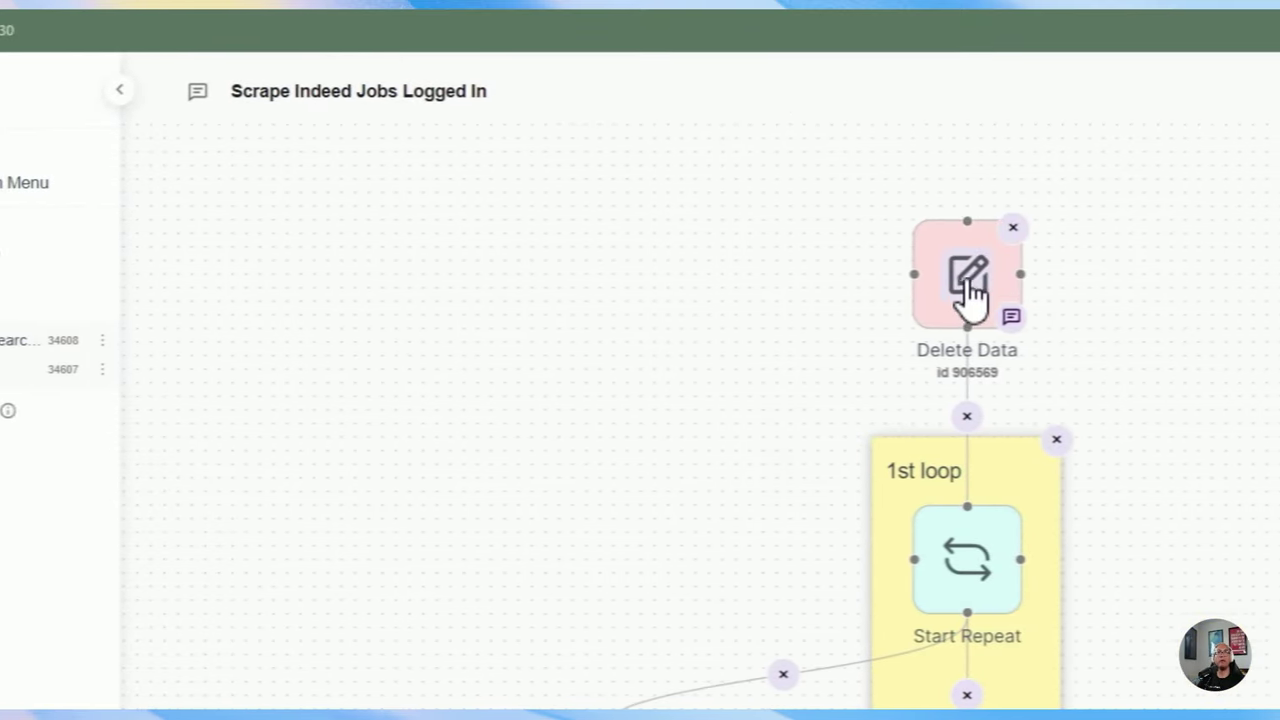
Inspect the first loop's Start Repeat block and the link reference in its Open Link block.
left_click_drag(752, 402, 897, 537)
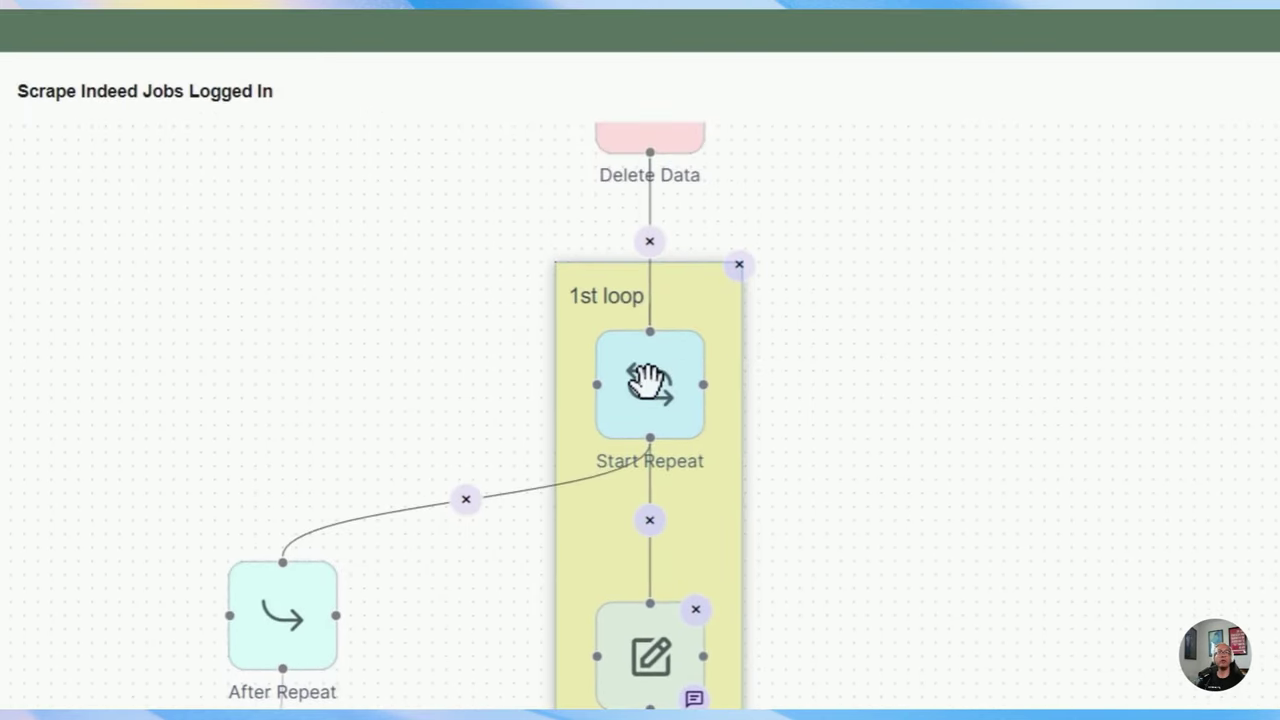
left_click(660, 390)
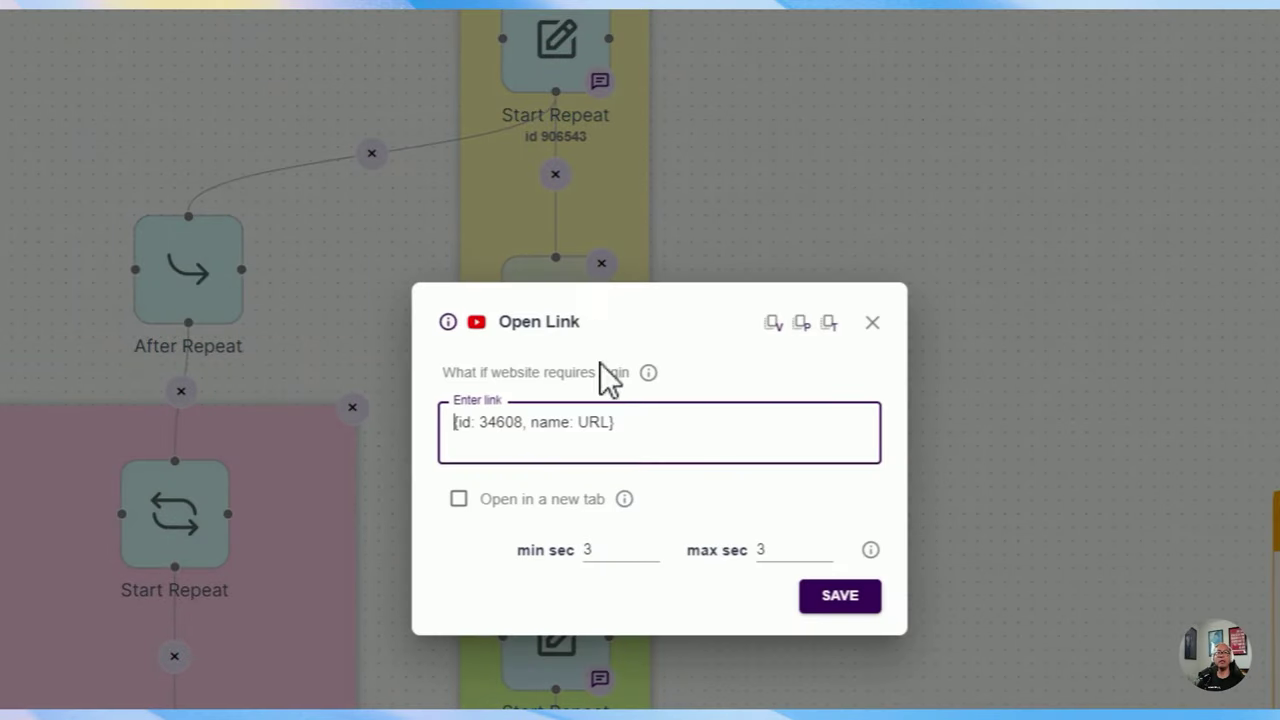
left_click_drag(654, 425, 396, 426)
left_click(733, 407)
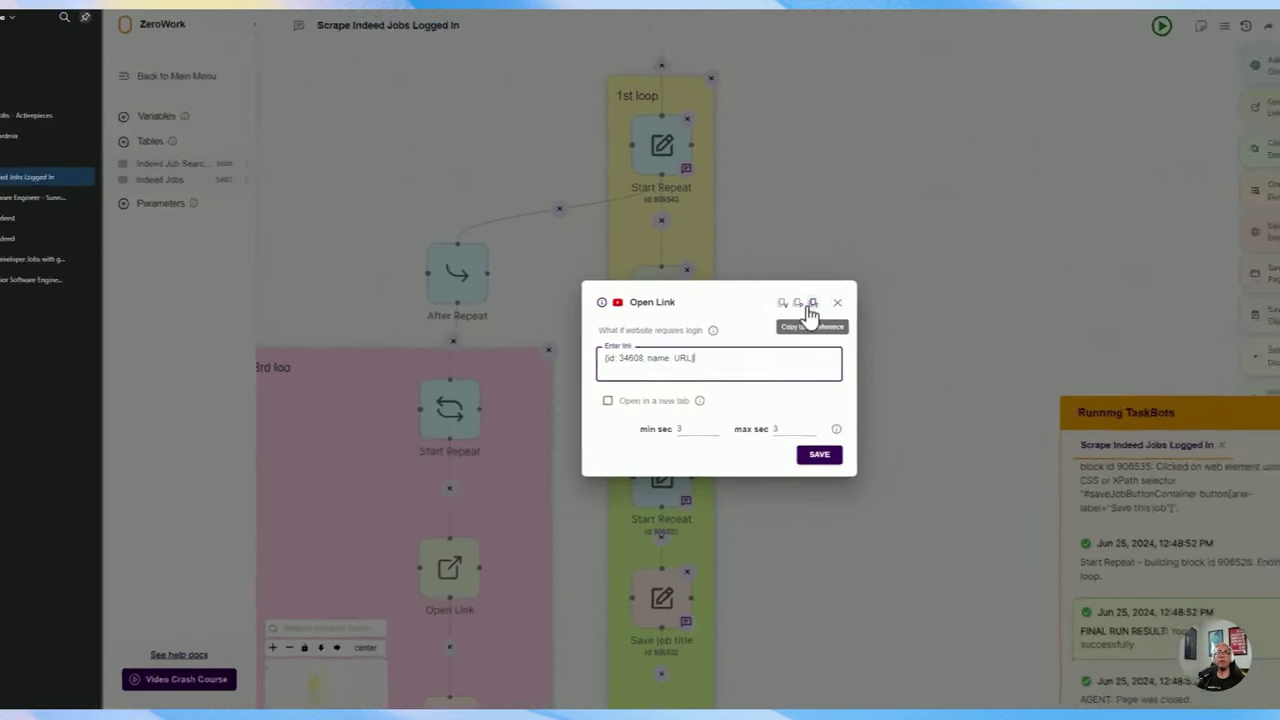
Replace the first loop's Open Link address with the URL column reference from the Indeed Job Search URLs table and save the block.
triple_click(530, 423)
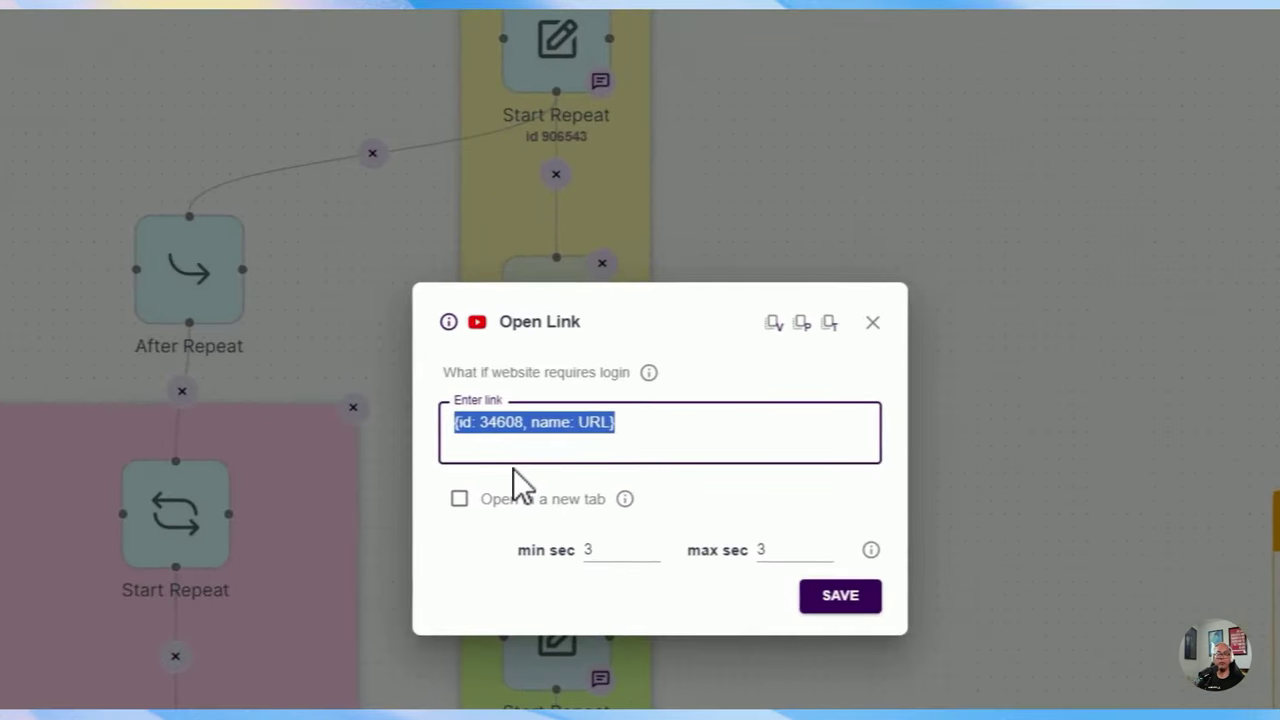
key("BackSpace")
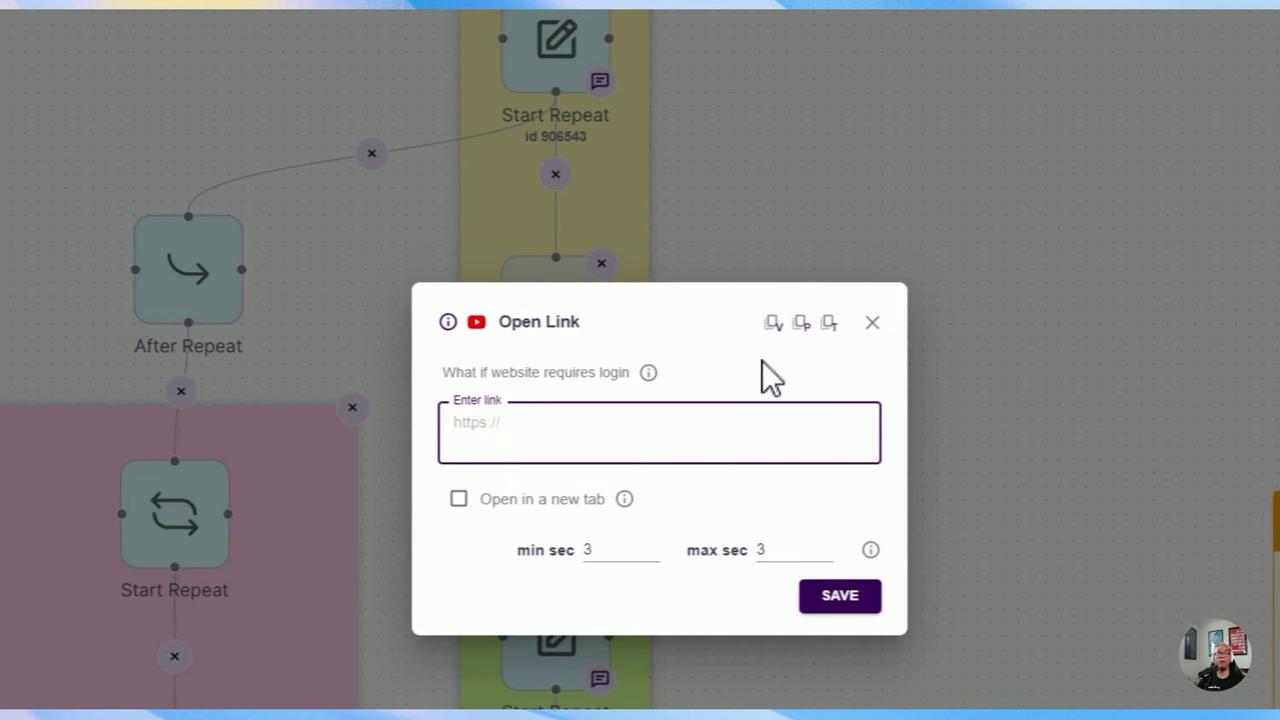
left_click(830, 332)
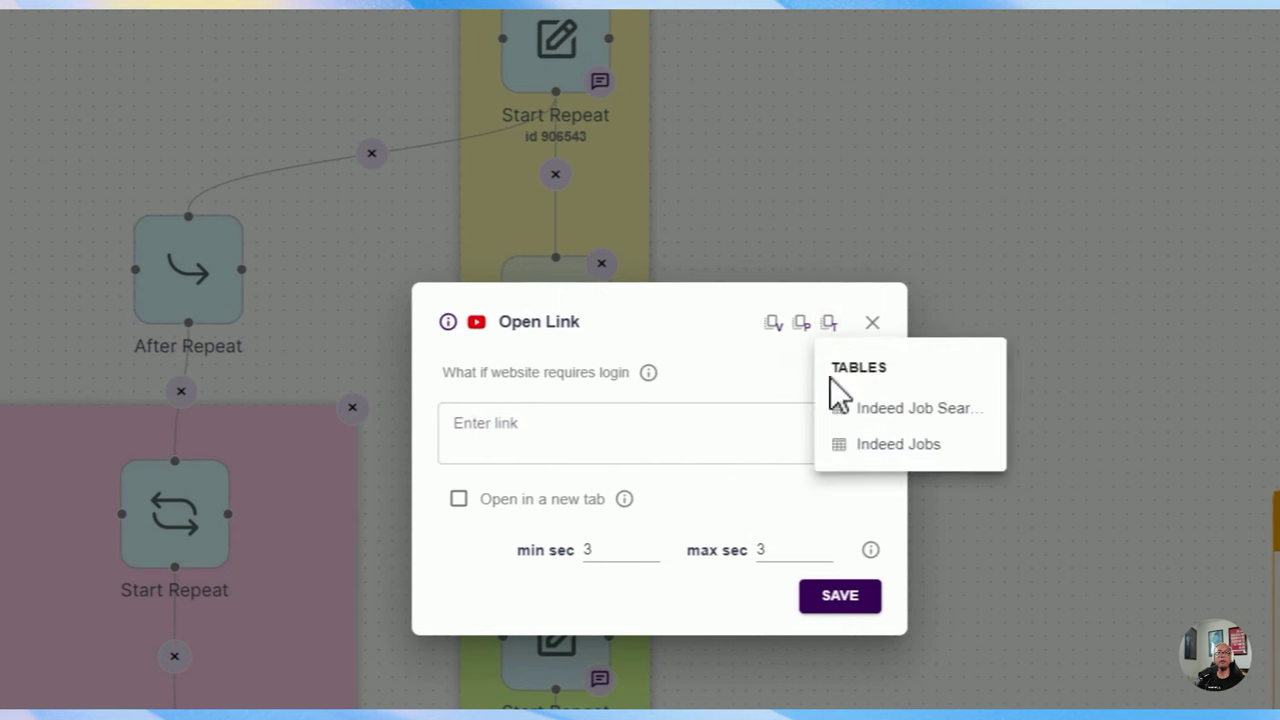
left_click(882, 420)
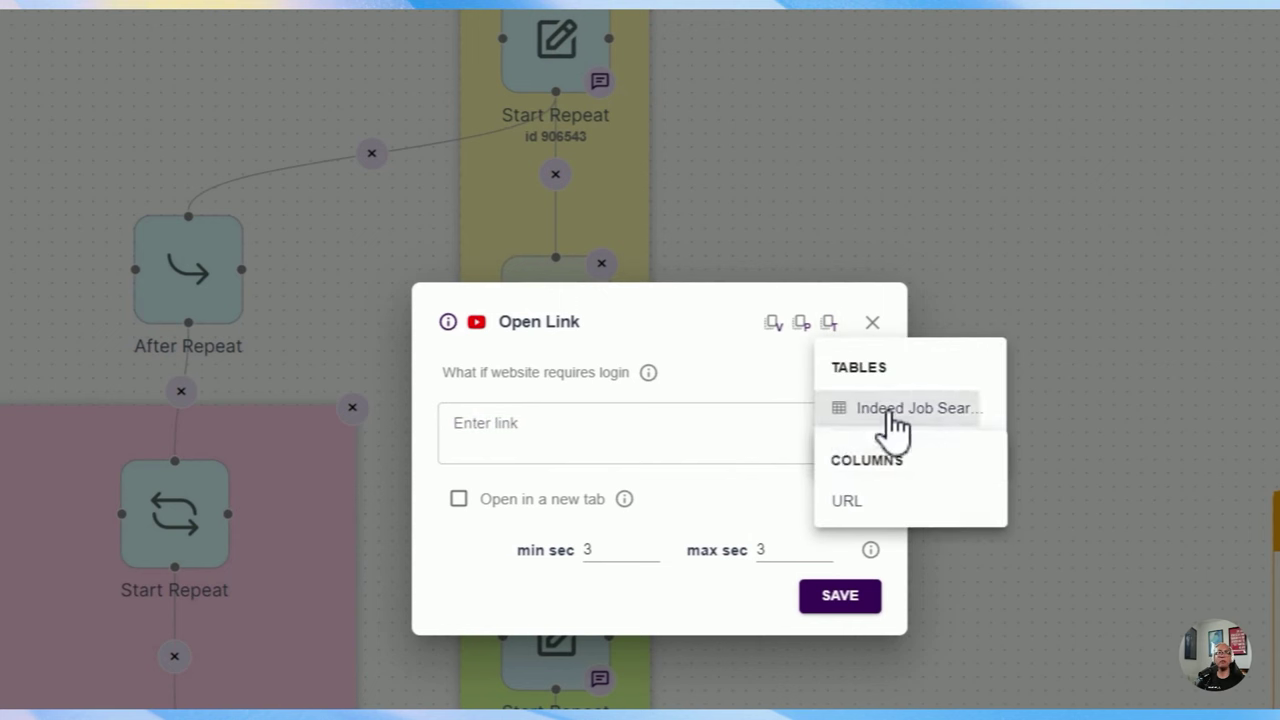
left_click(850, 505)
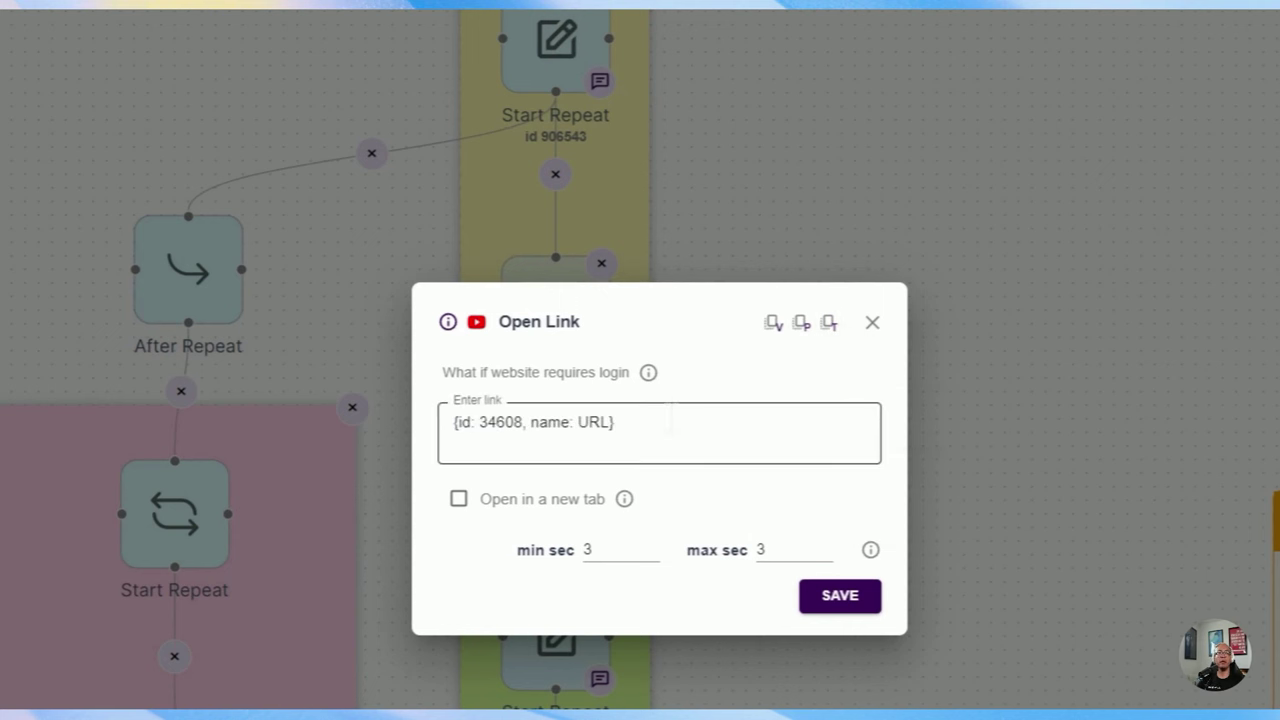
left_click(840, 595)
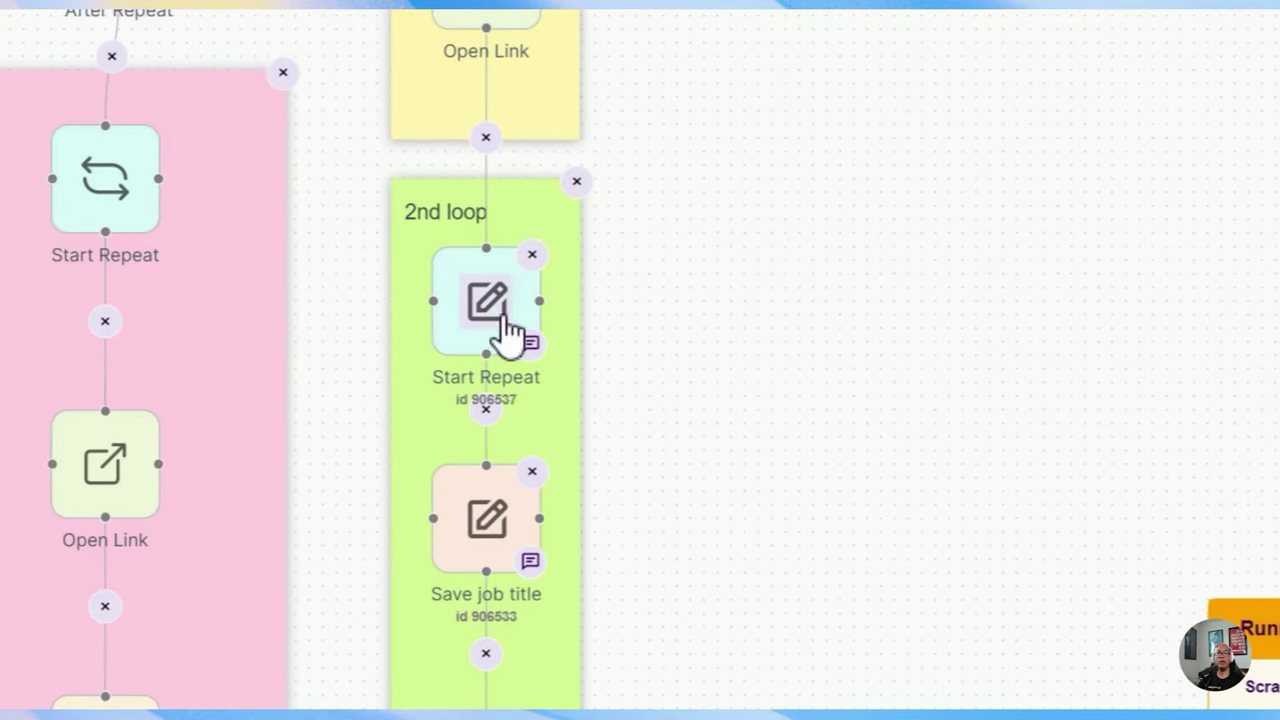
Open the second loop's Start Repeat settings and examine the parts of its lead selector td.resultContent.
left_click(493, 310)
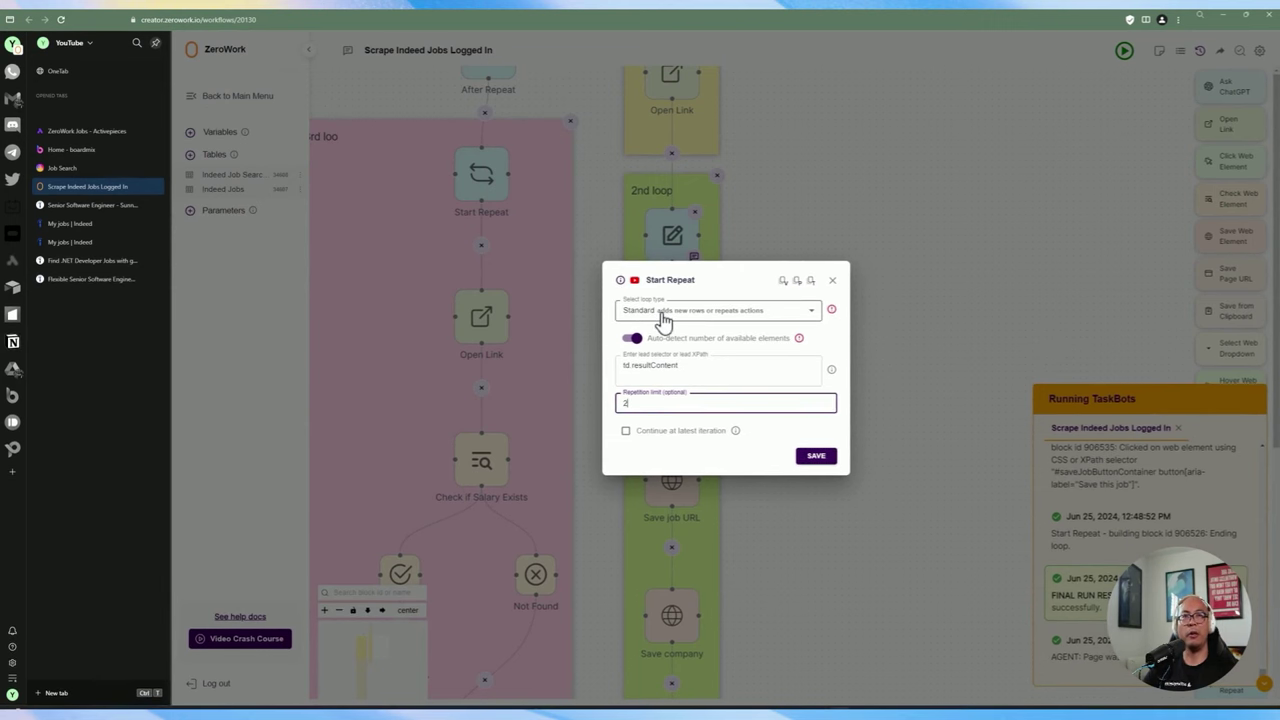
triple_click(666, 367)
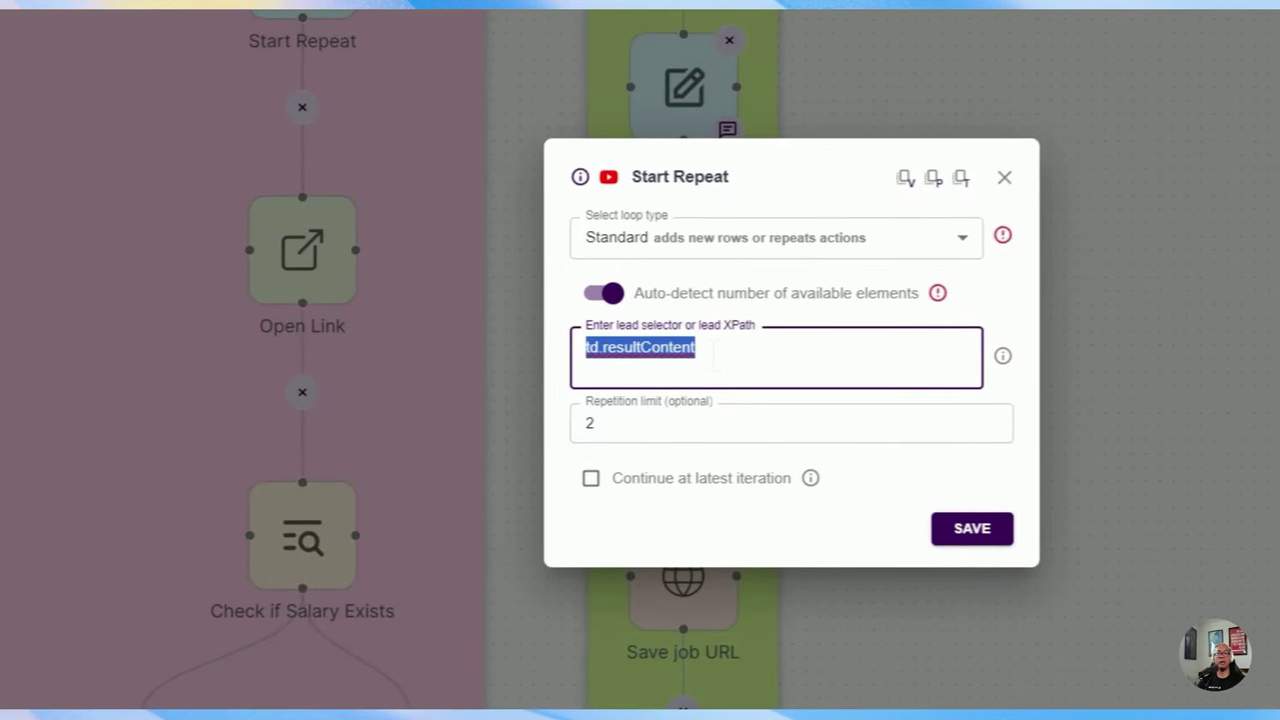
left_click(703, 363)
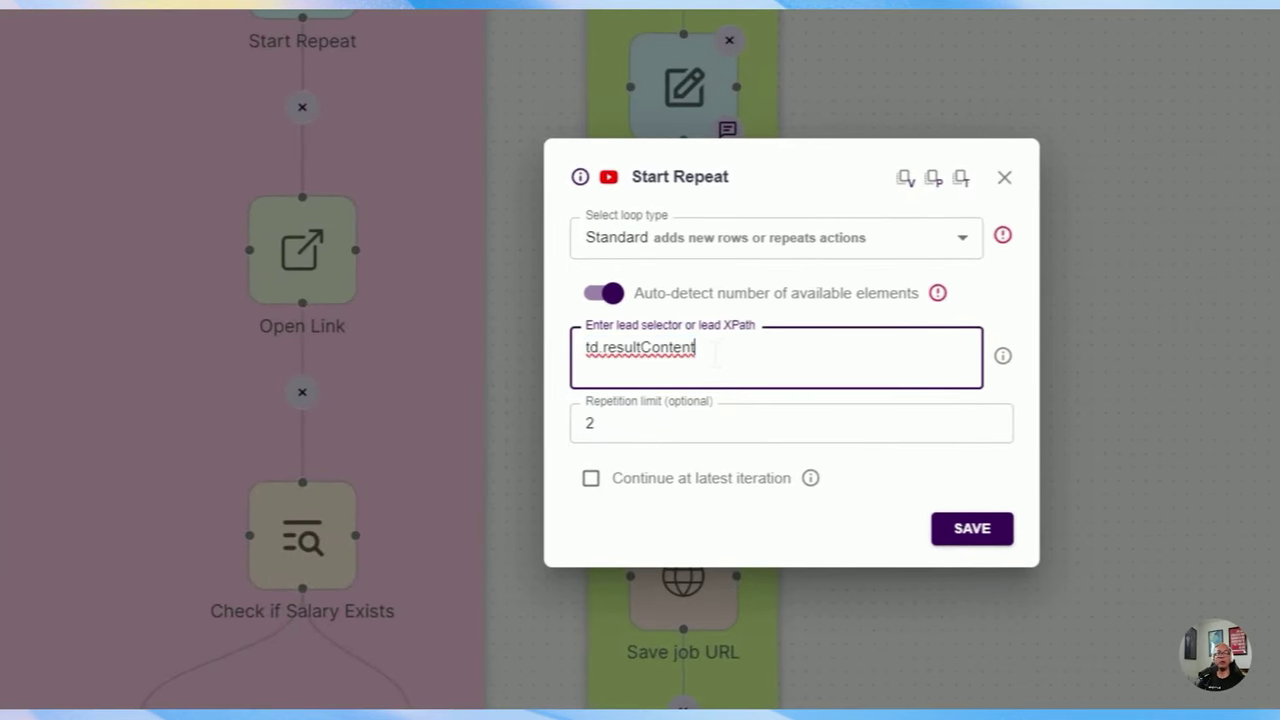
left_click_drag(700, 362, 538, 364)
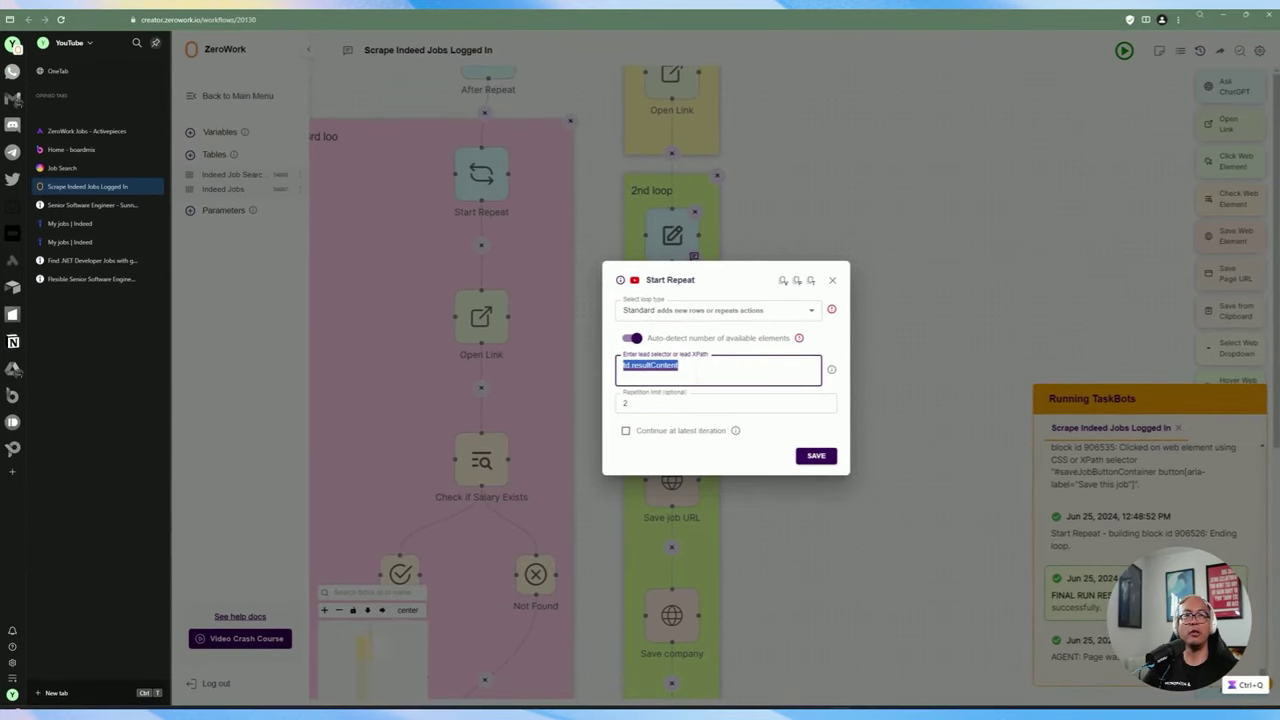
left_click(696, 371)
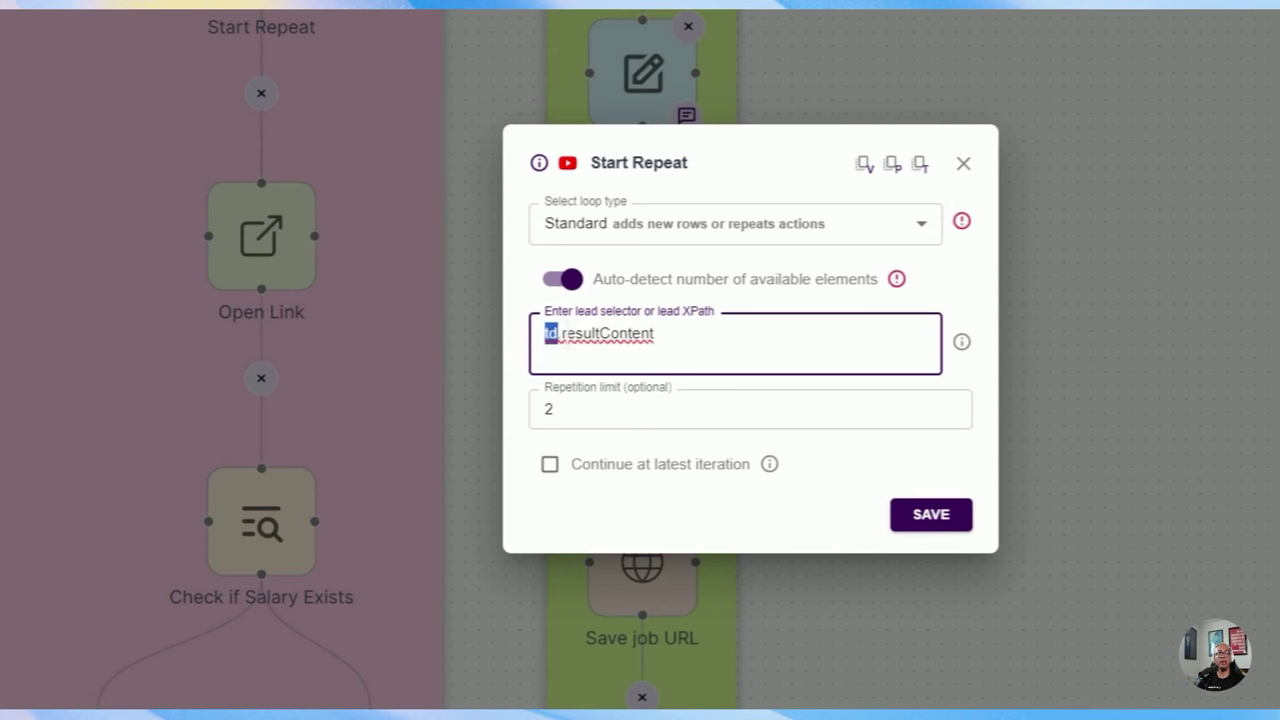
double_click(652, 340)
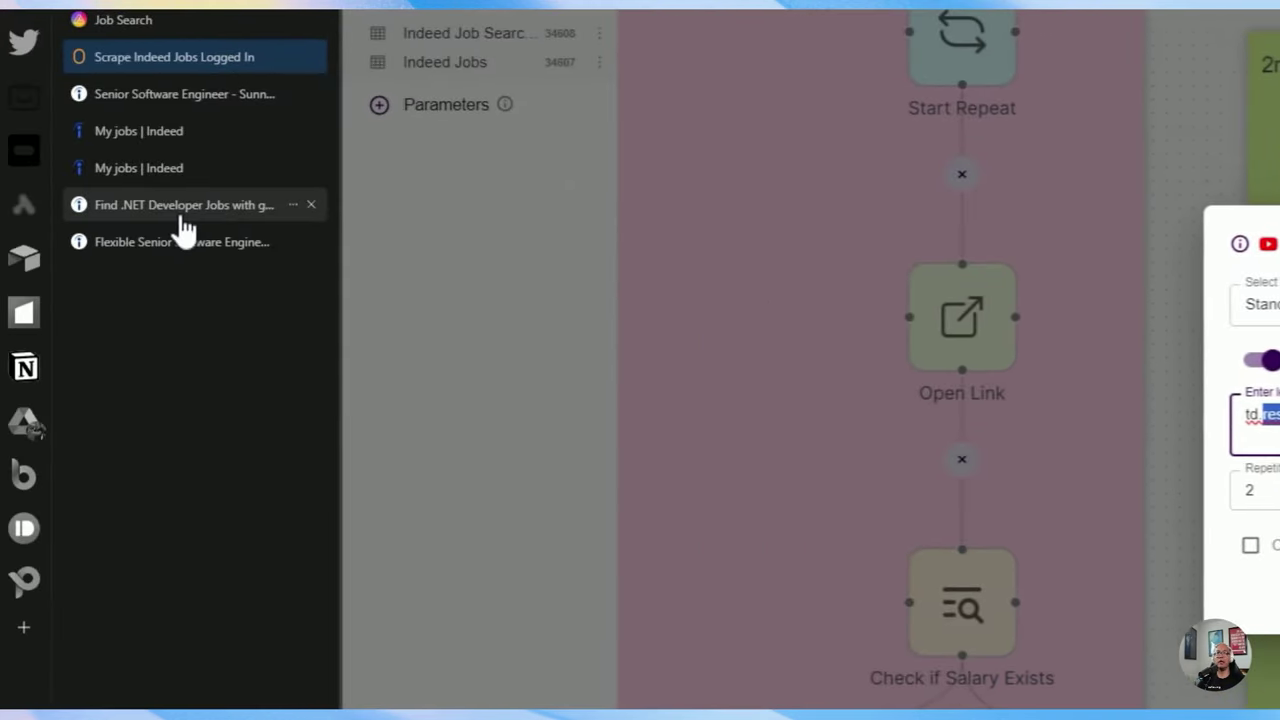
Inspect the Indeed .NET developer results page and go through the job cards matching td.resultContent in the page's elements.
left_click(183, 215)
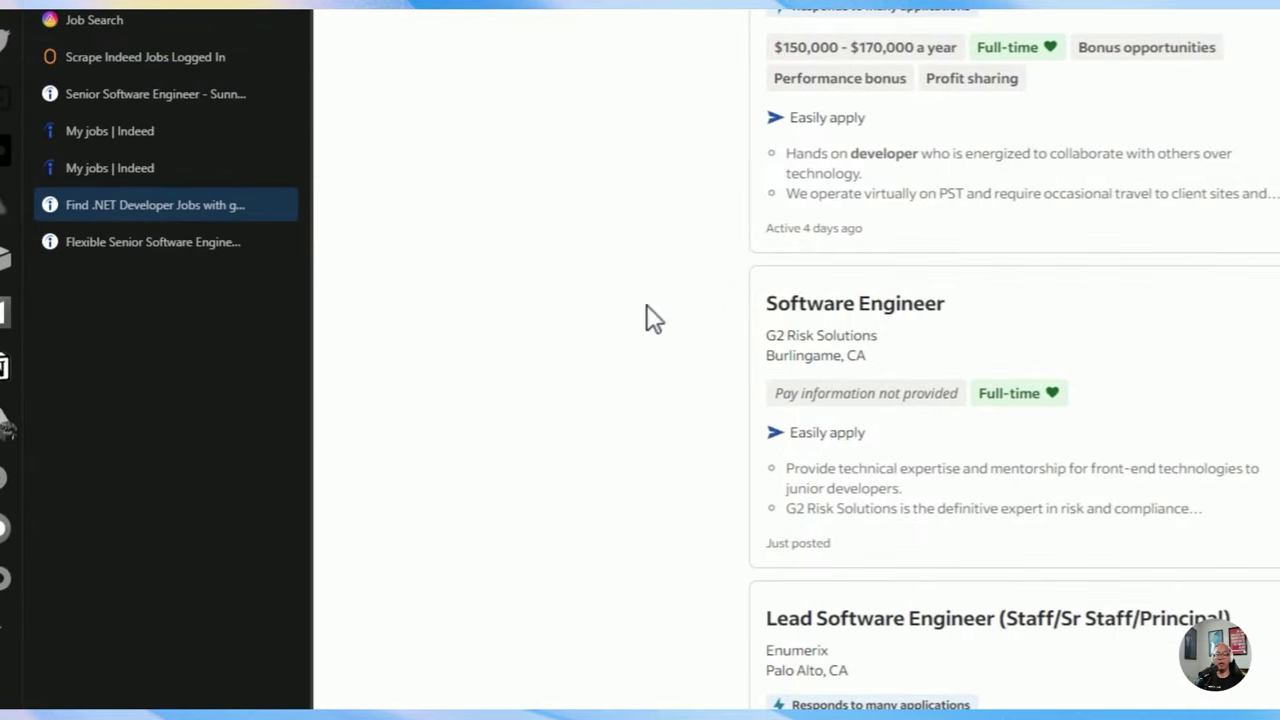
right_click(648, 307)
left_click(743, 576)
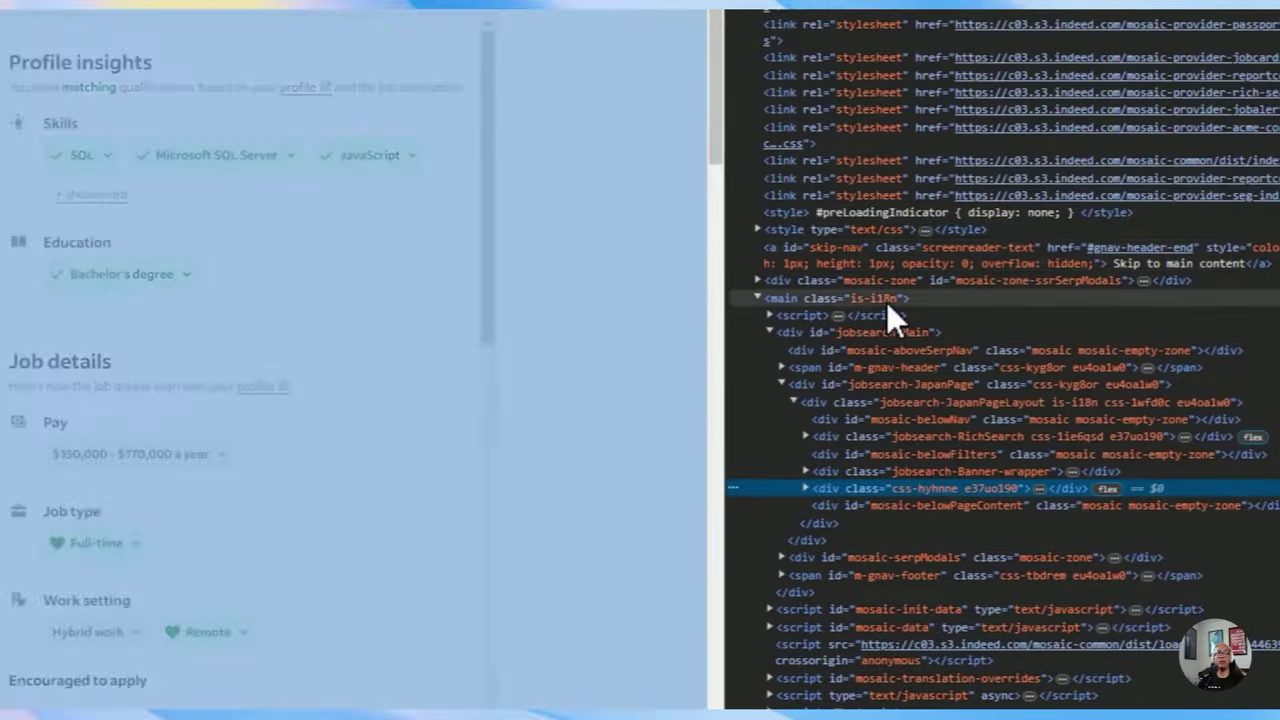
left_click(897, 332)
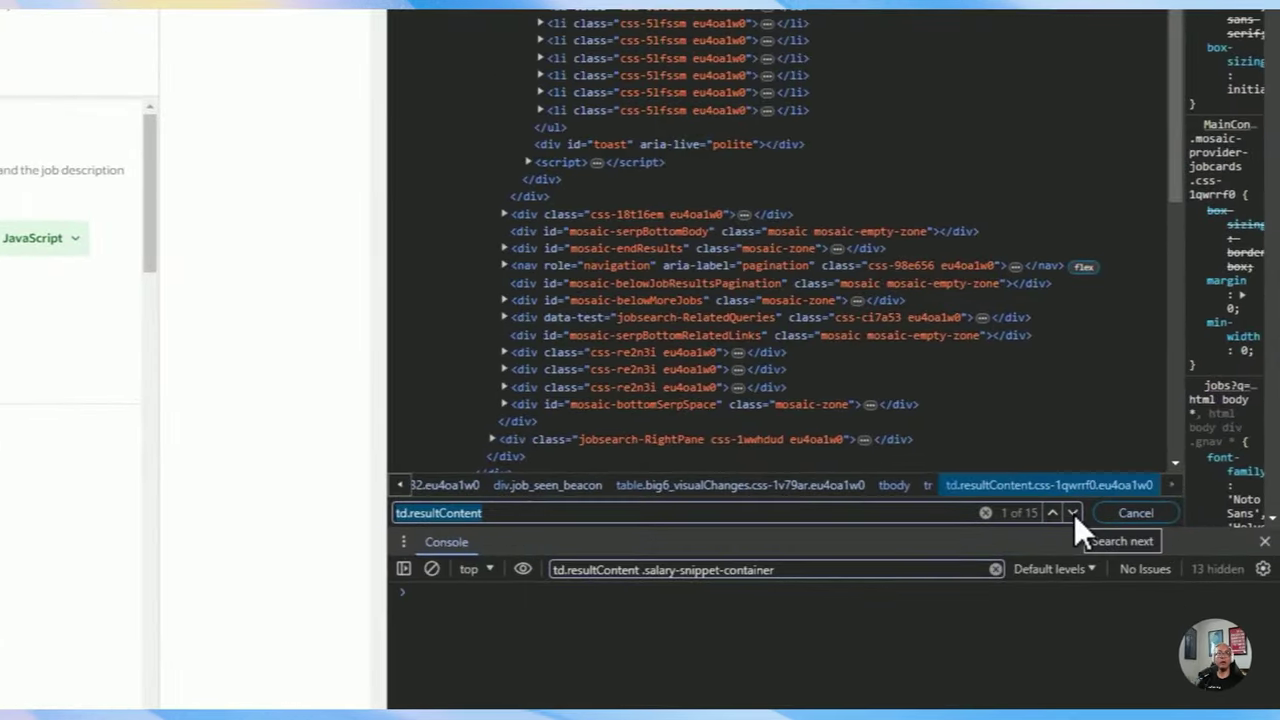
left_click(1072, 512)
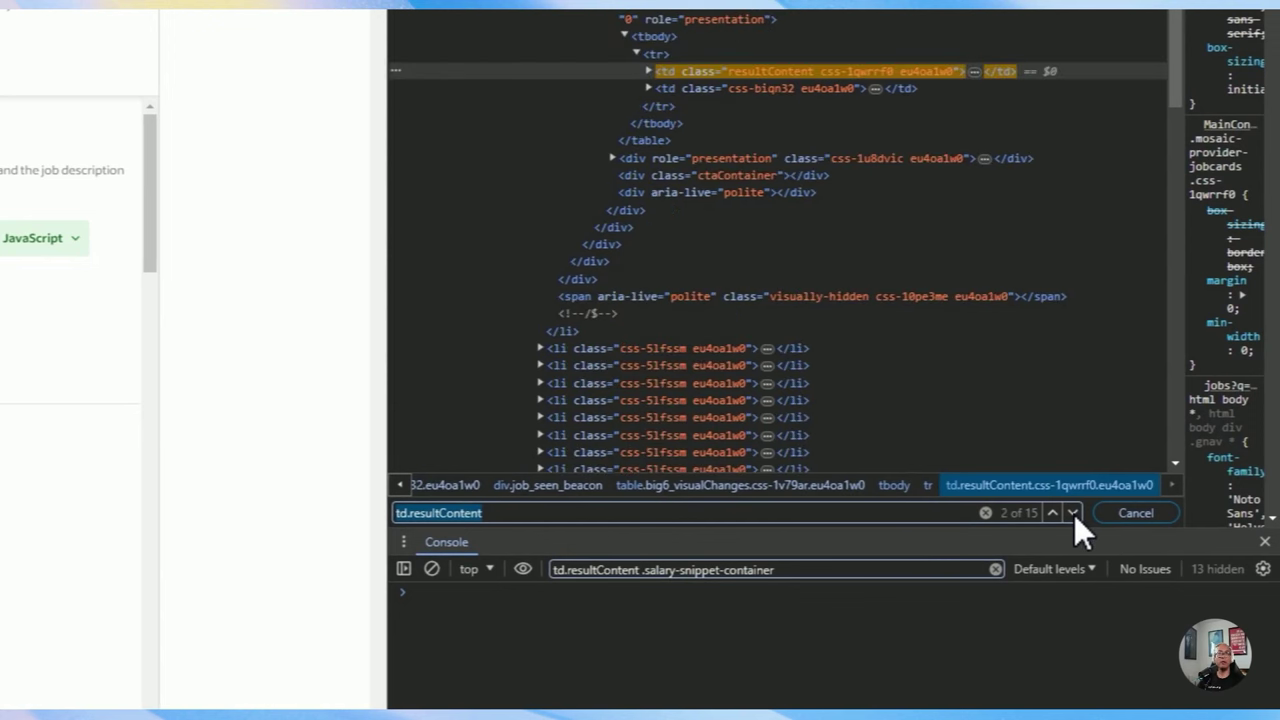
left_click(1072, 512)
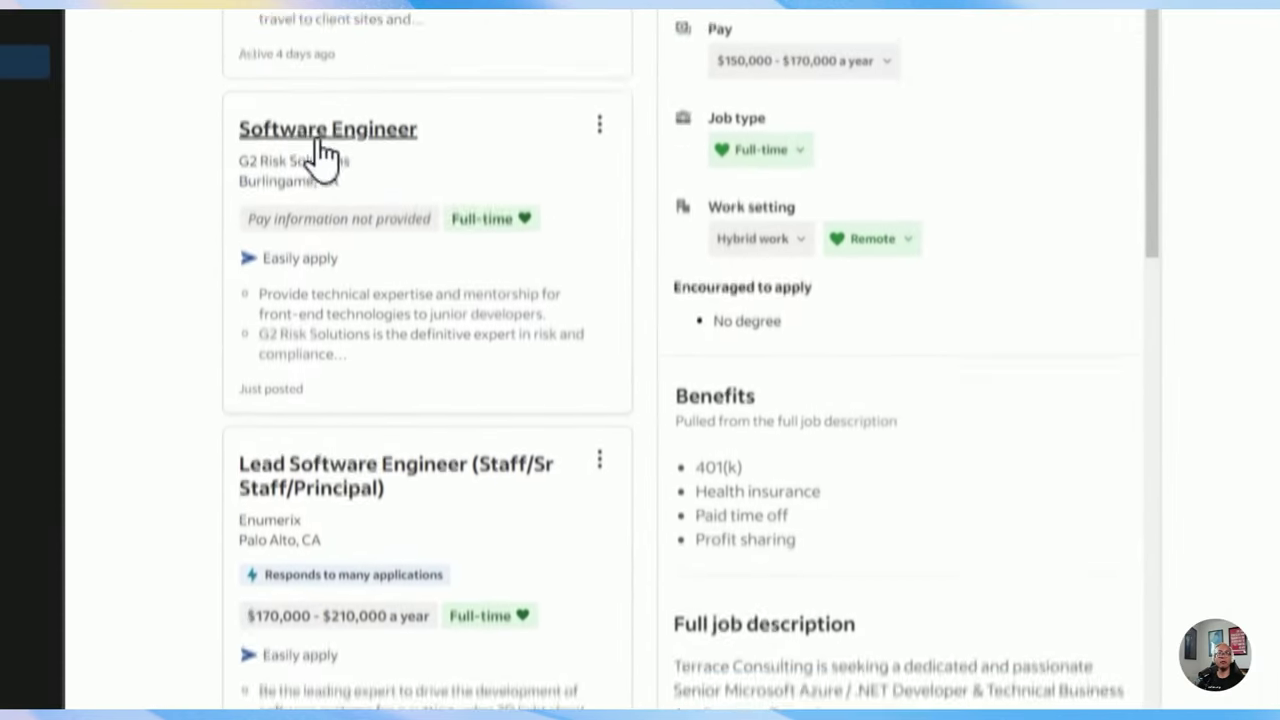
scroll(418, 410, "down", 1)
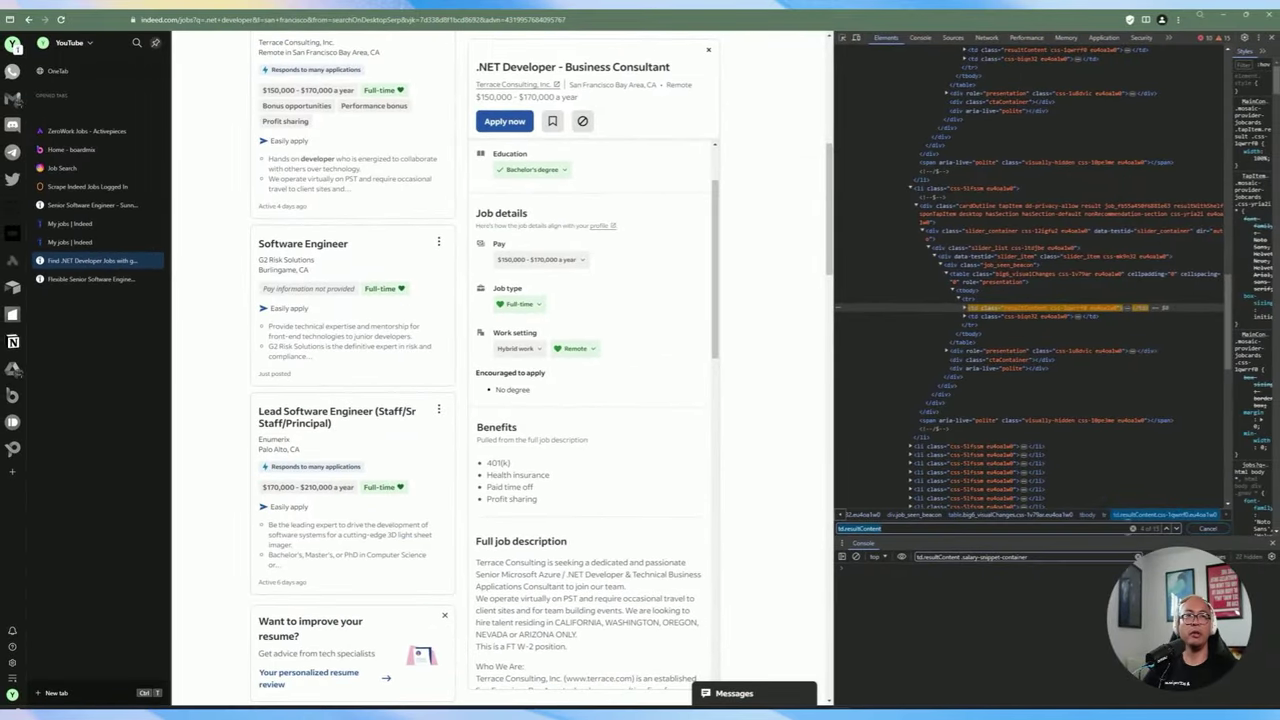
left_click(1176, 529)
left_click(1176, 529)
left_click(1176, 529)
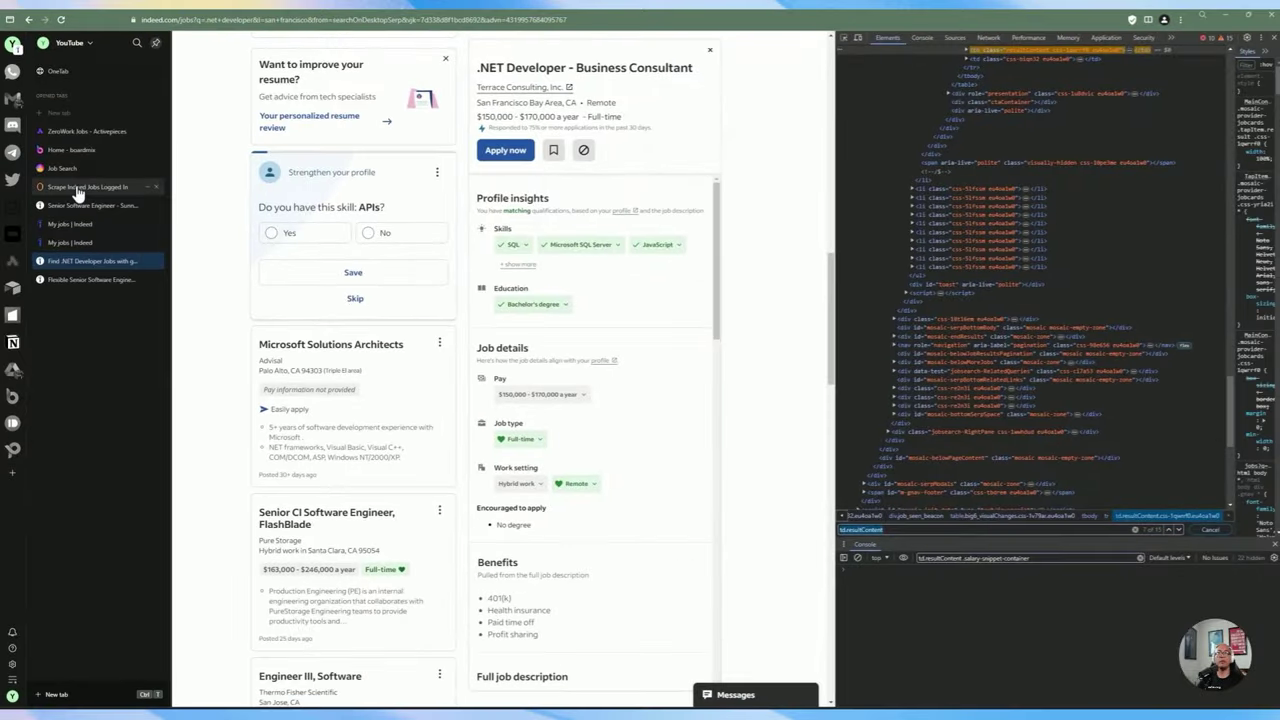
Return to the Scrape Indeed Jobs Logged In workflow, check the second loop's repetition limit, and close its Start Repeat settings.
left_click(78, 190)
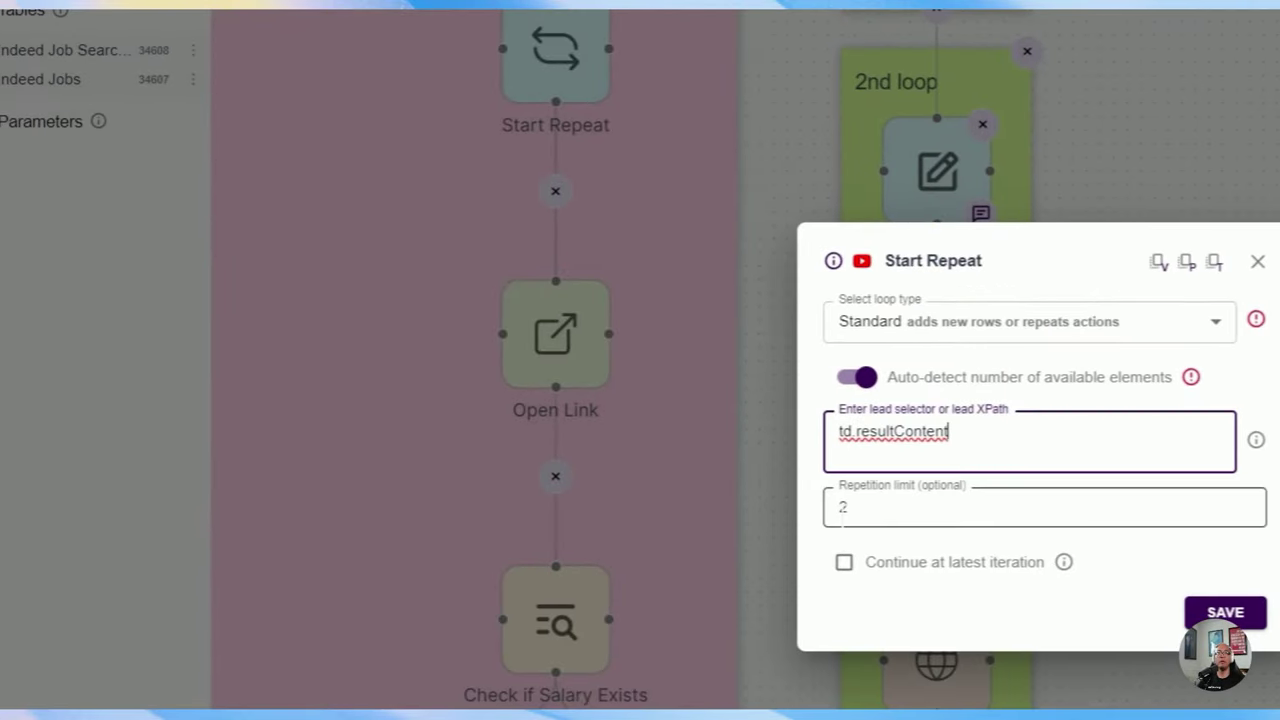
left_click(880, 507)
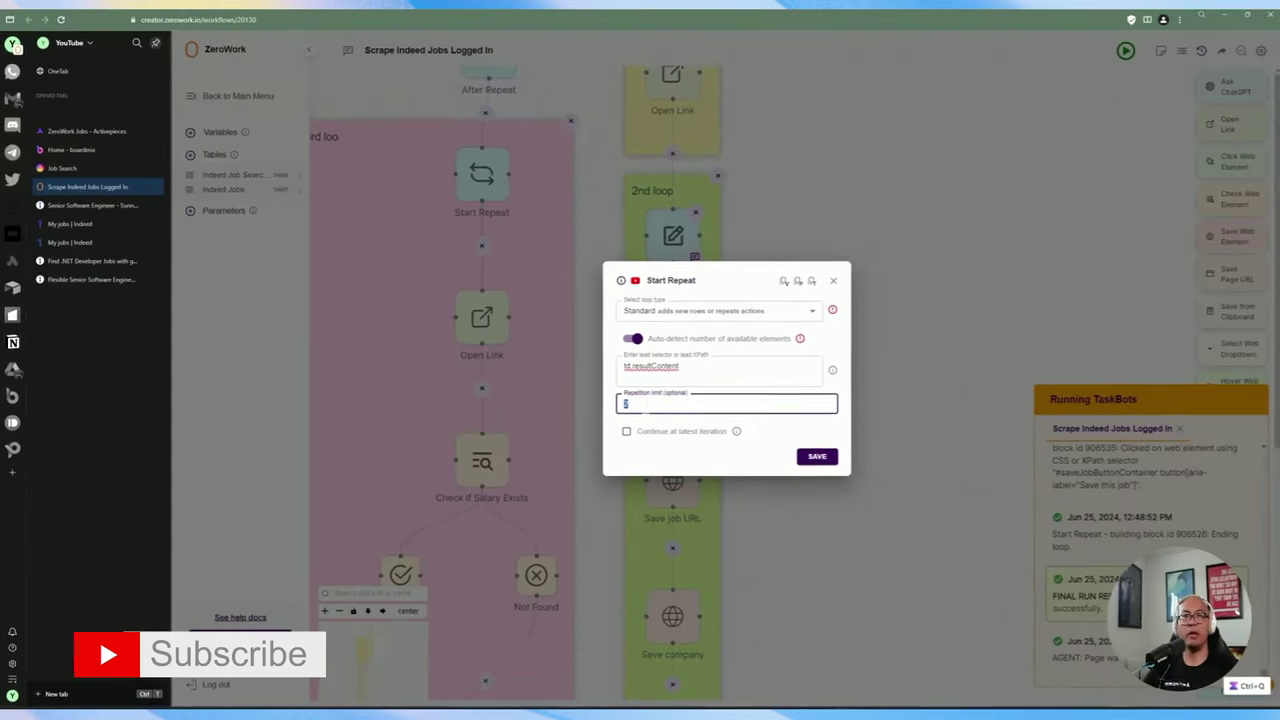
left_click(883, 510)
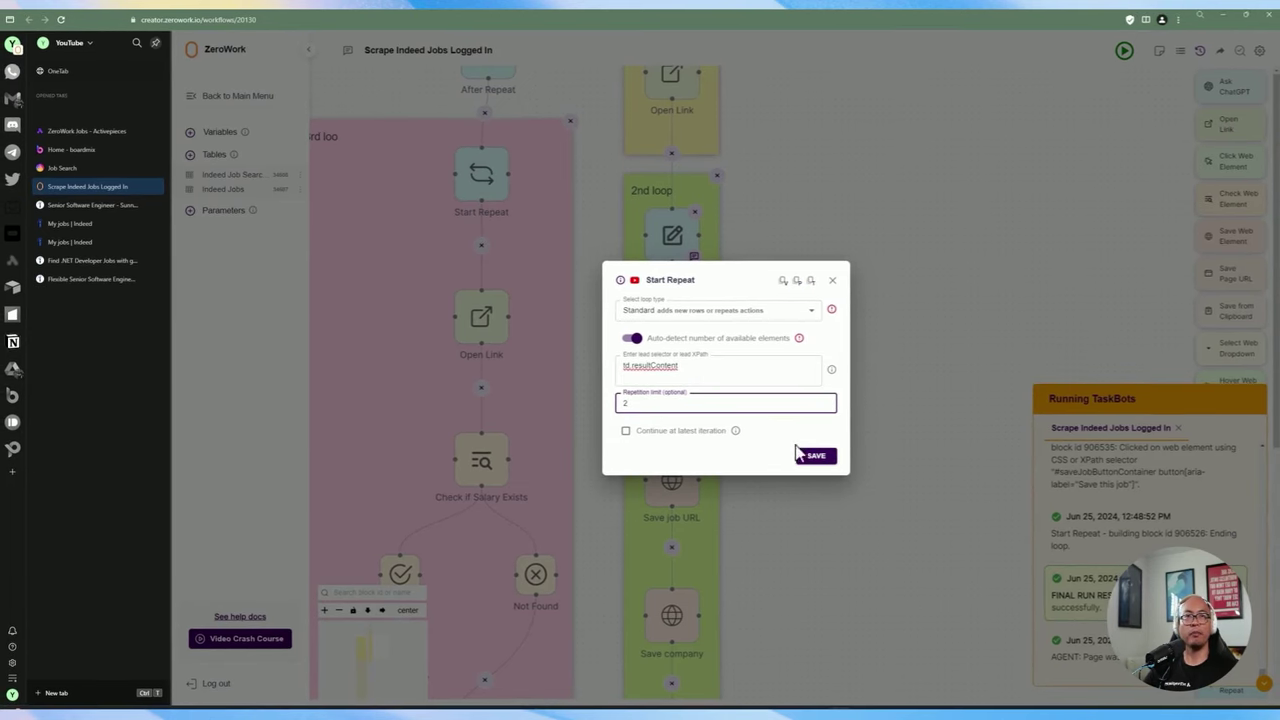
double_click(626, 403)
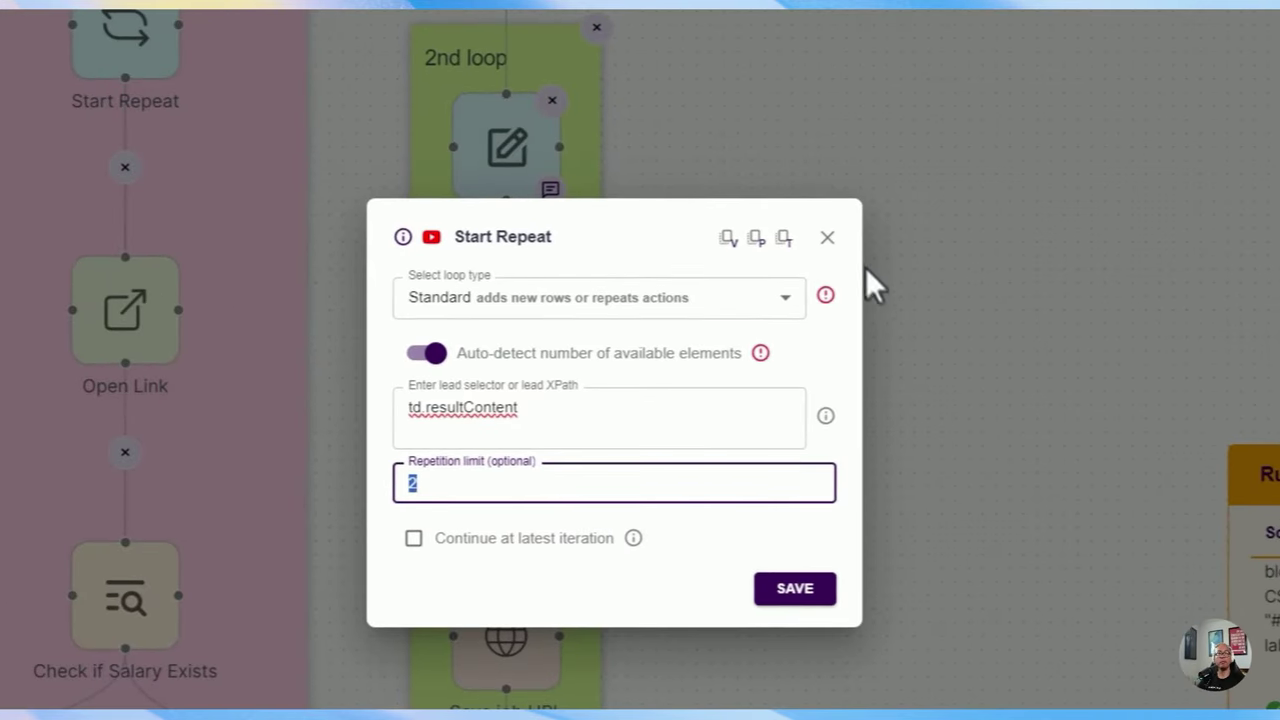
left_click(827, 238)
Open the second loop's Save job title block and examine the td.resultContent and h2.jobTitle parts of its selector.
left_click_drag(818, 291, 814, 189)
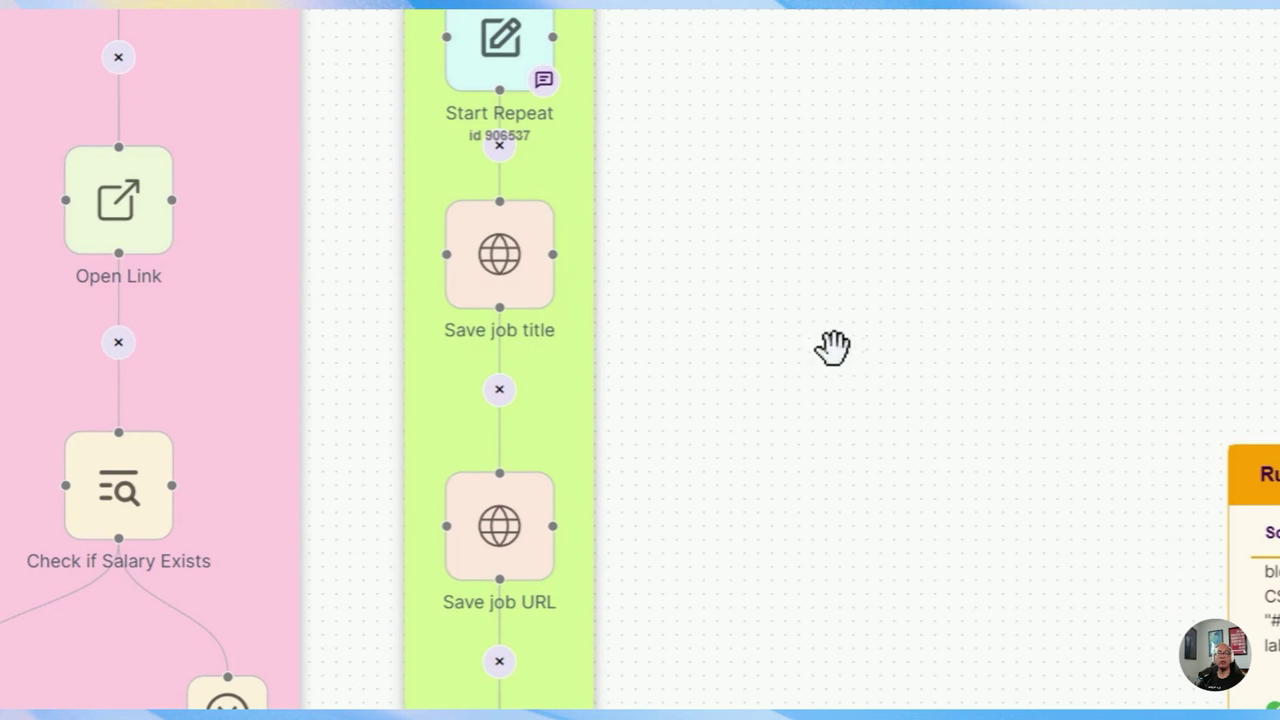
left_click_drag(831, 346, 834, 318)
mouse_move(490, 258)
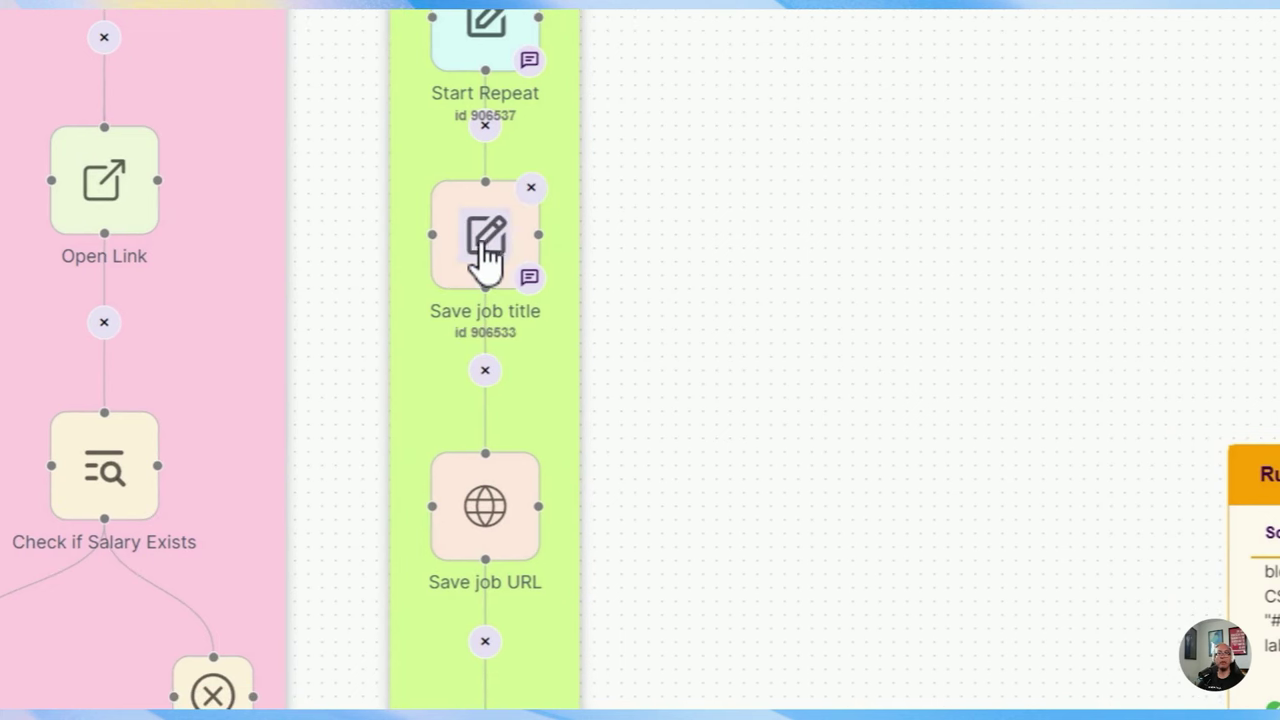
left_click(490, 255)
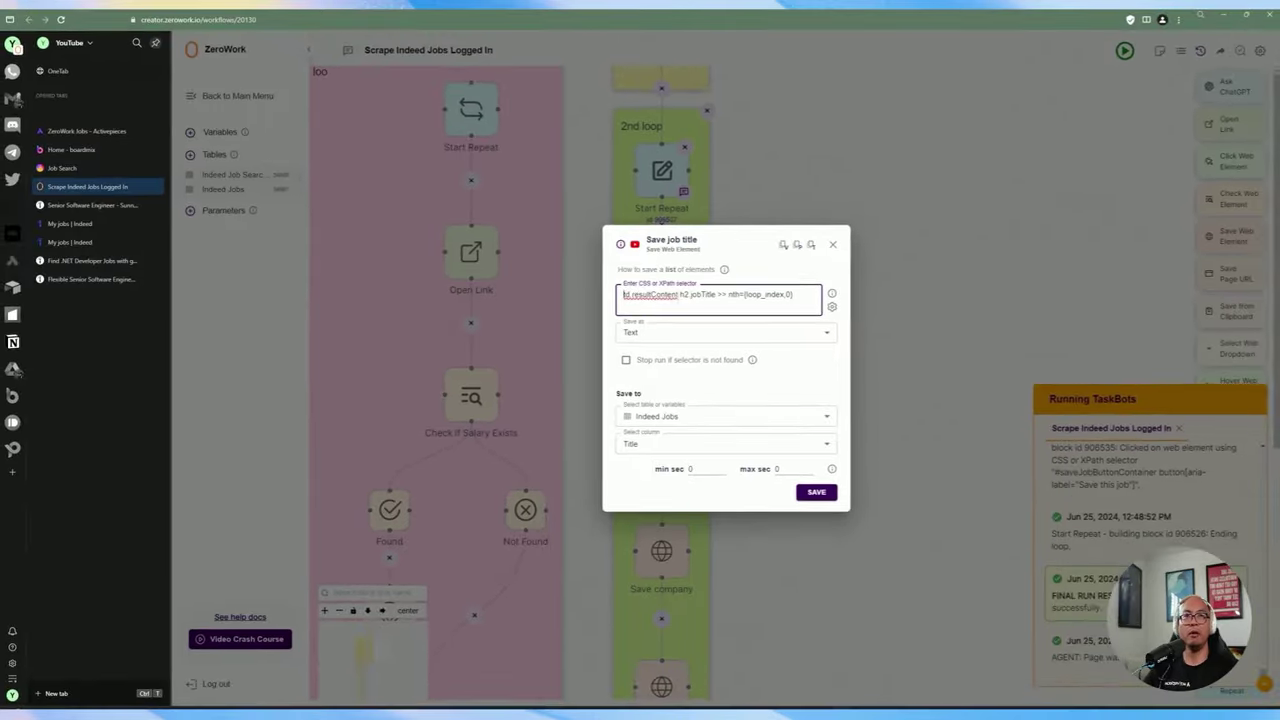
left_click_drag(623, 294, 677, 294)
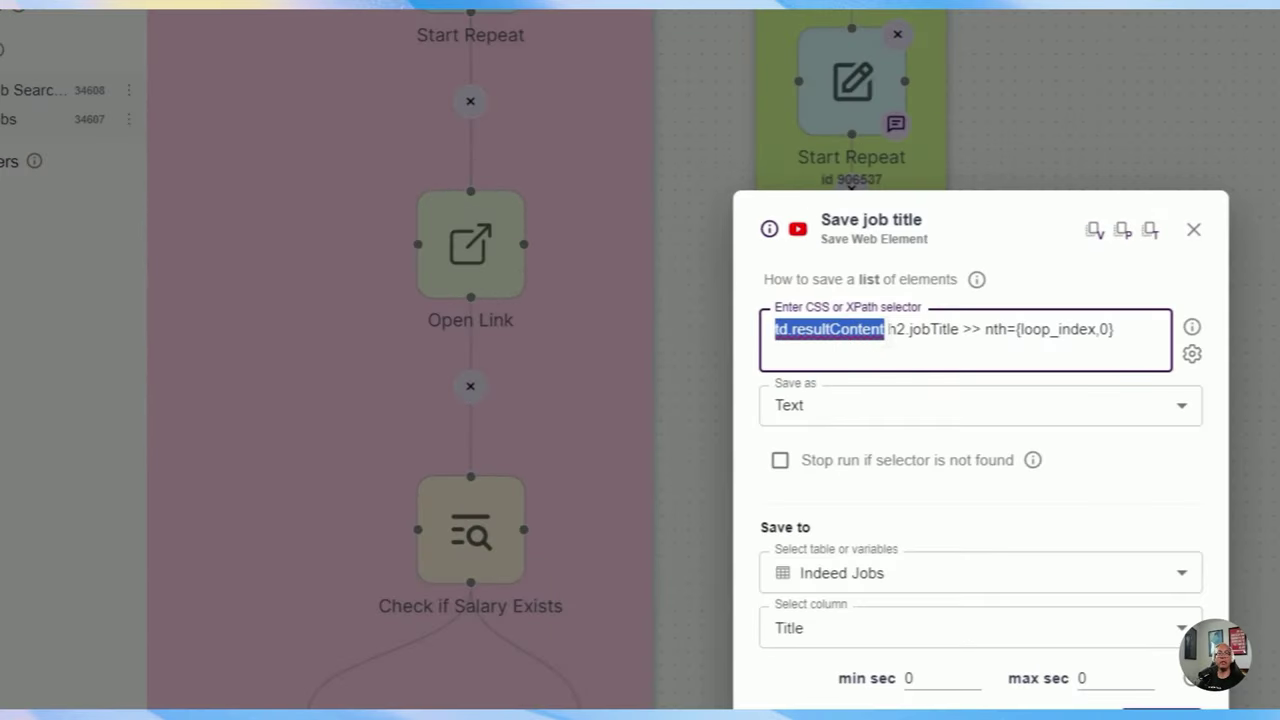
left_click_drag(888, 330, 896, 330)
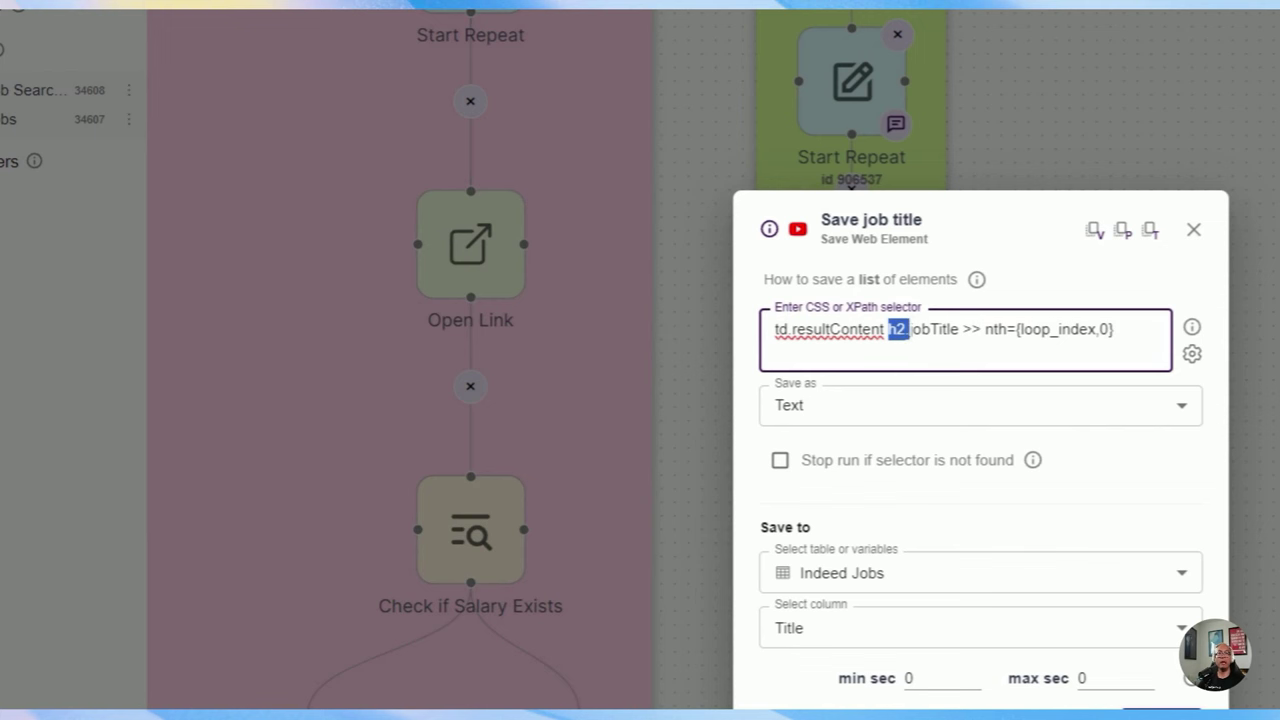
left_click(943, 329)
left_click_drag(958, 329, 722, 331)
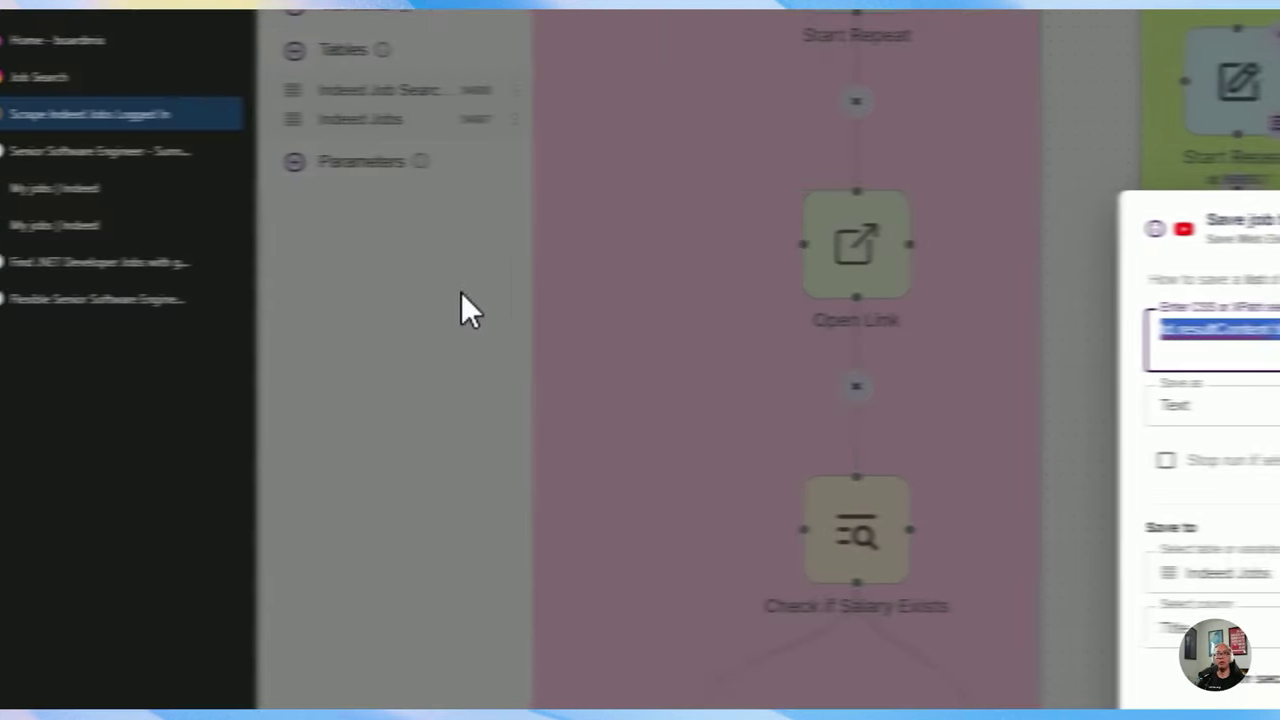
Search the Indeed results page's elements for td.resultContent h2.jobTitle and go through the matching job titles.
left_click(137, 262)
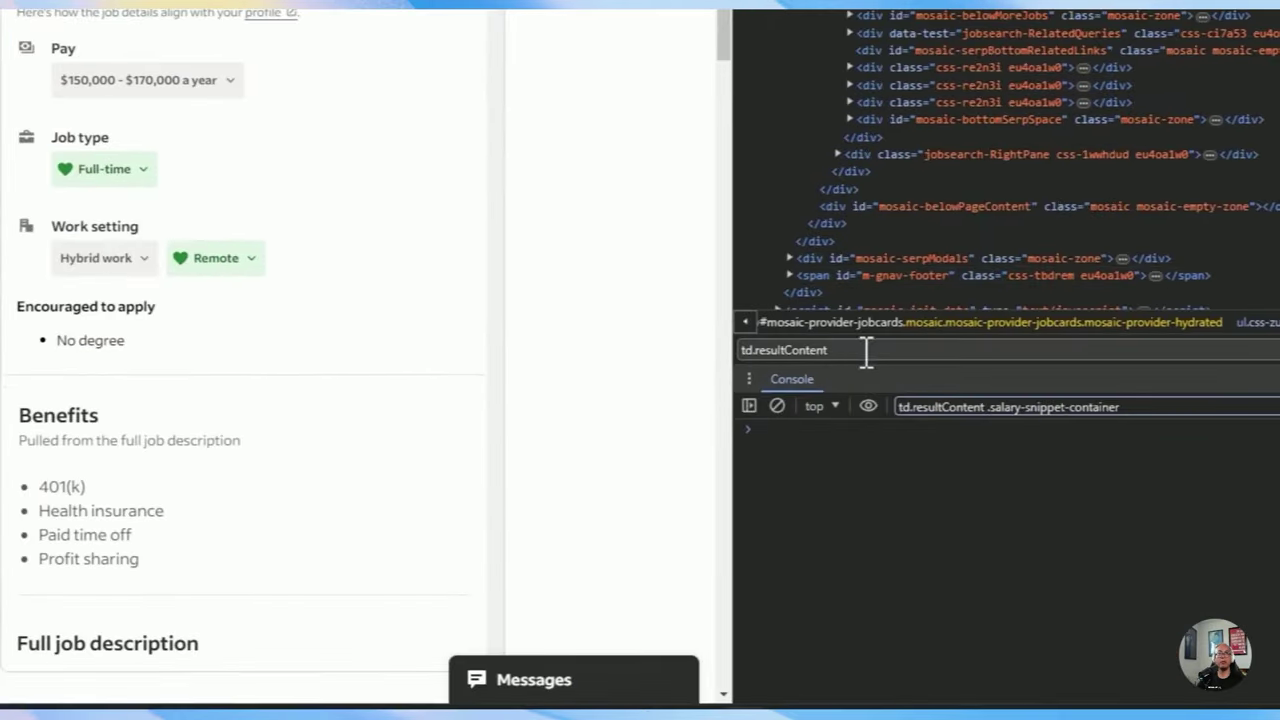
left_click_drag(868, 389, 701, 379)
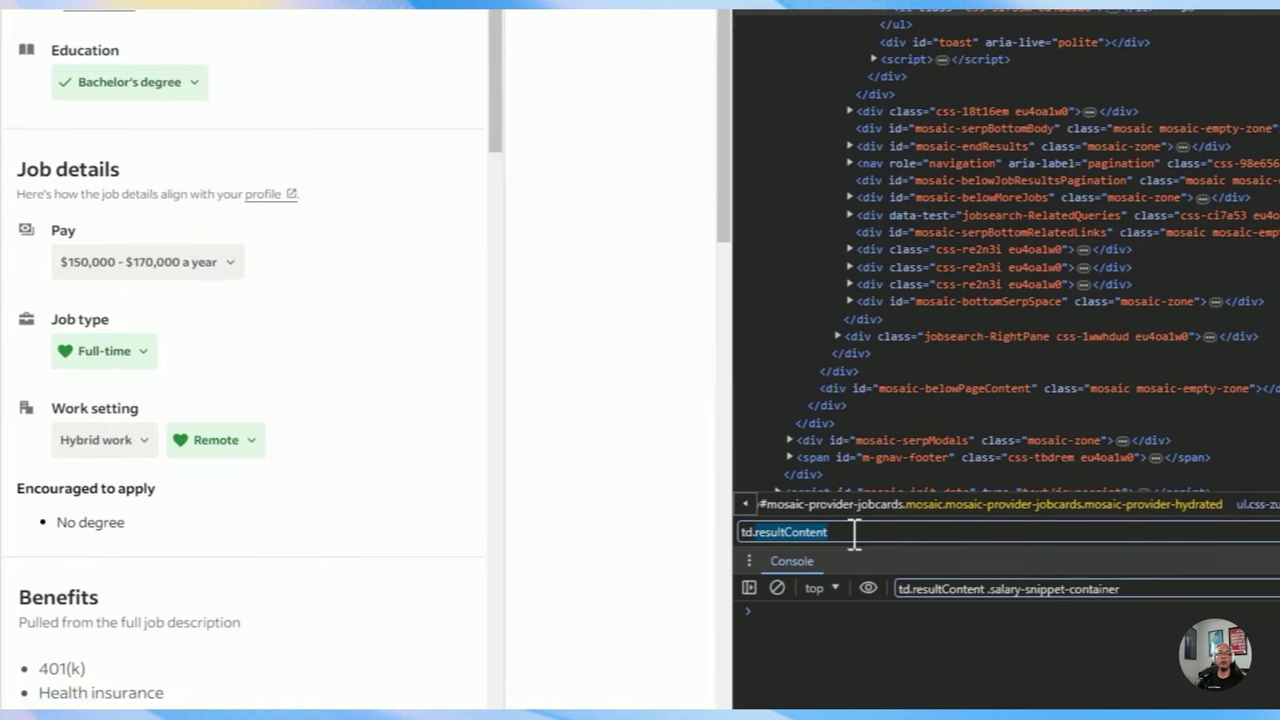
type("td.resultContent h2.jobTitle")
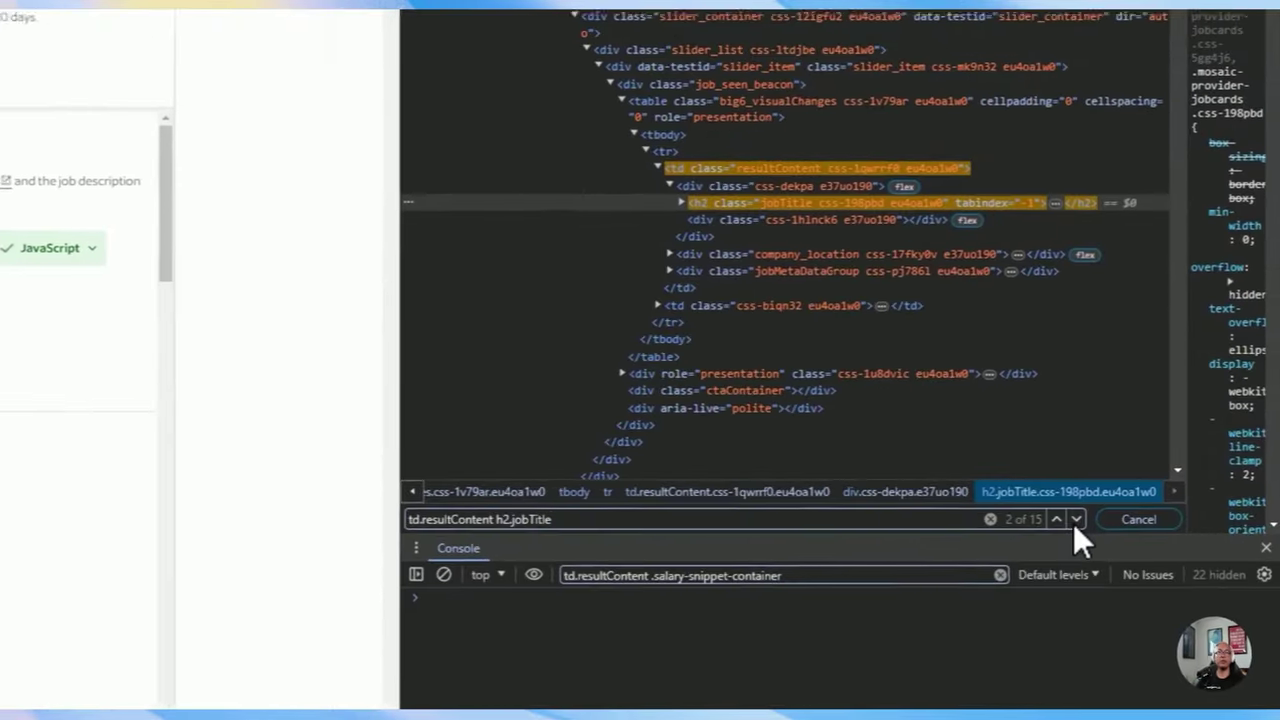
left_click(1176, 528)
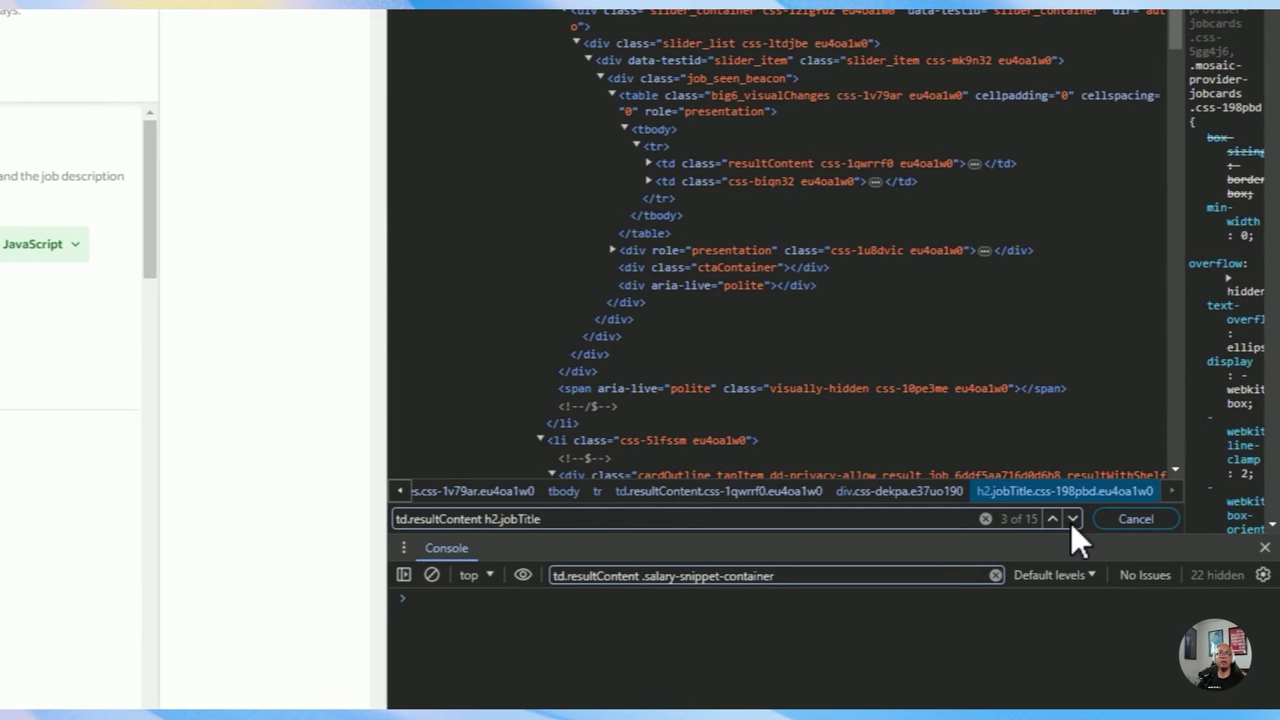
left_click(1072, 519)
left_click(1072, 519)
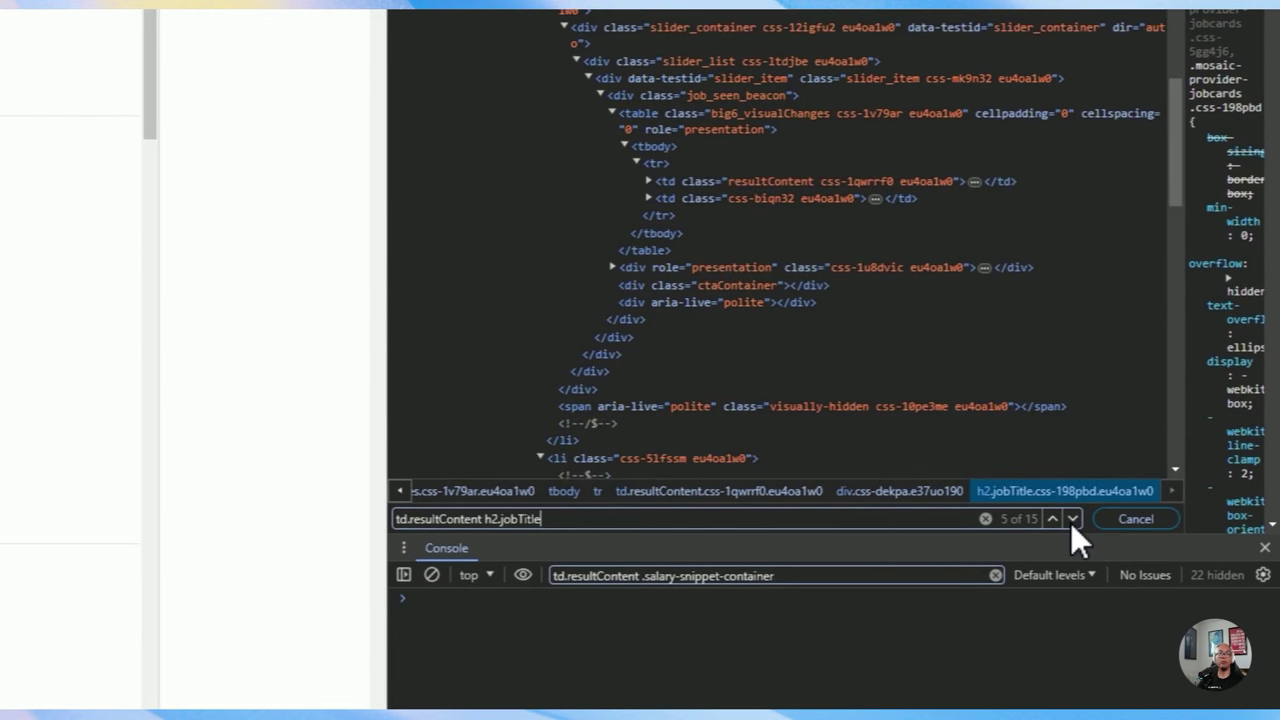
left_click(1072, 519)
left_click(1073, 519)
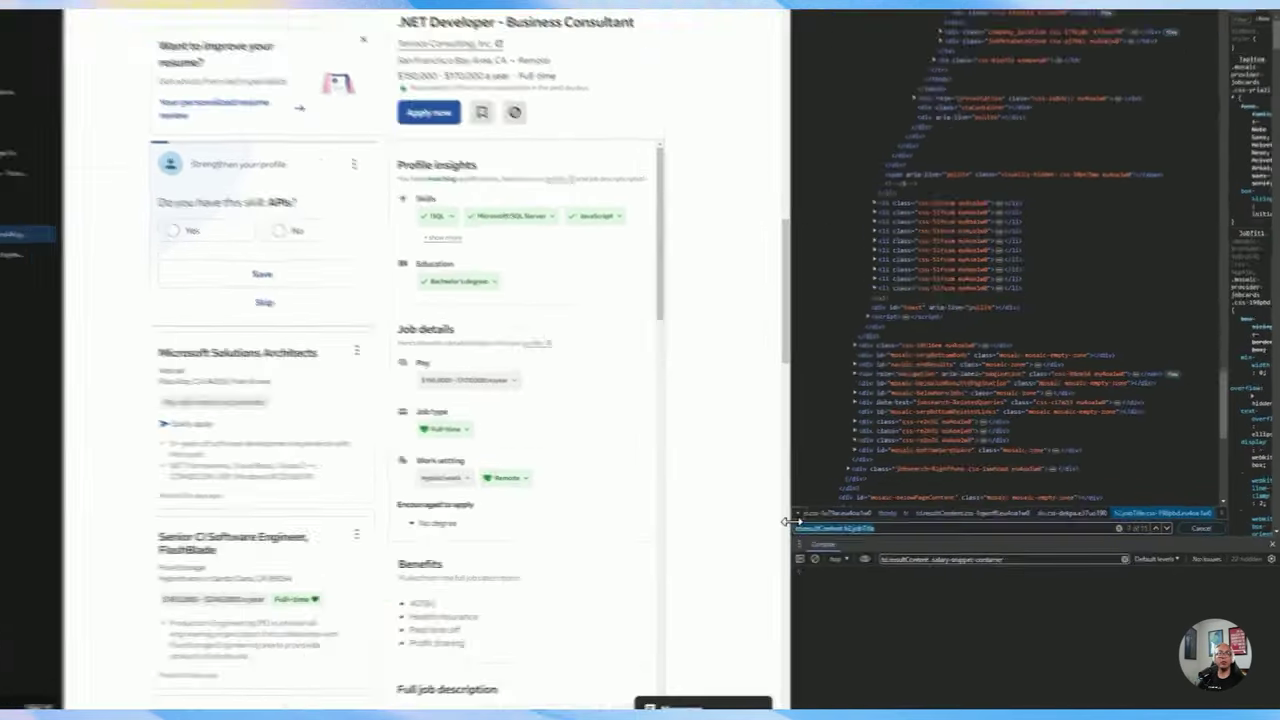
triple_click(580, 518)
left_click(603, 520)
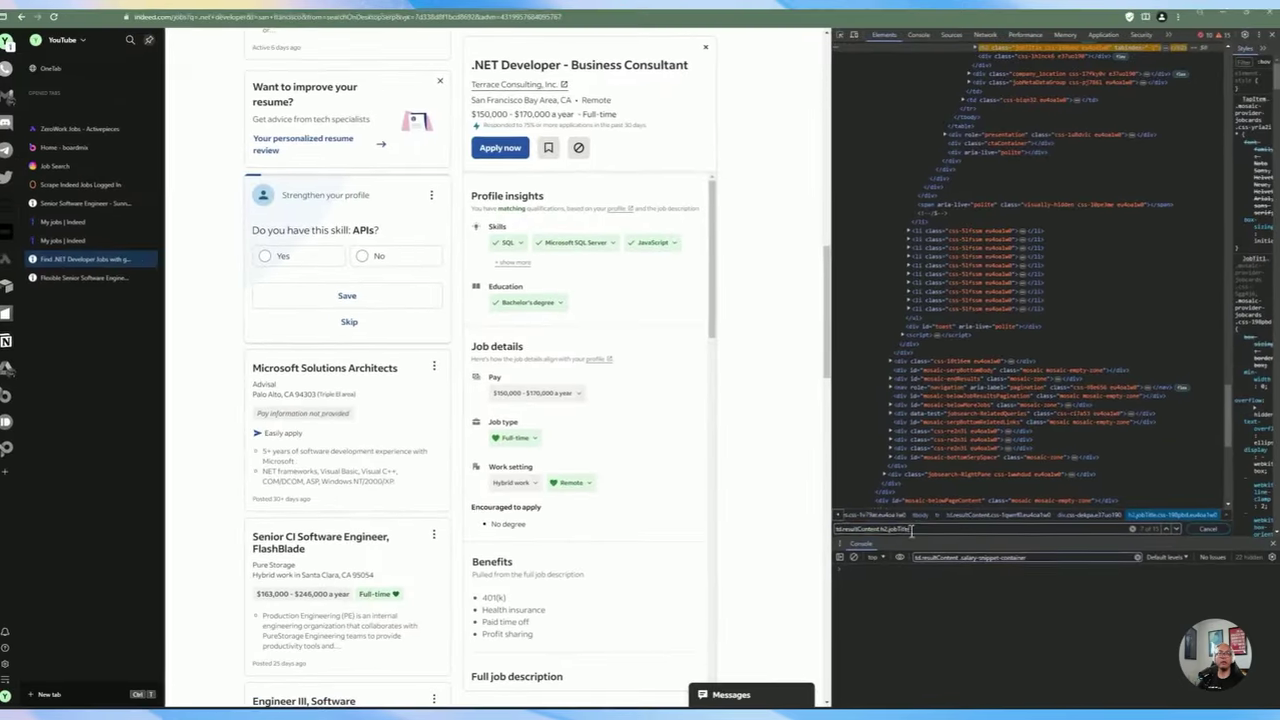
triple_click(578, 520)
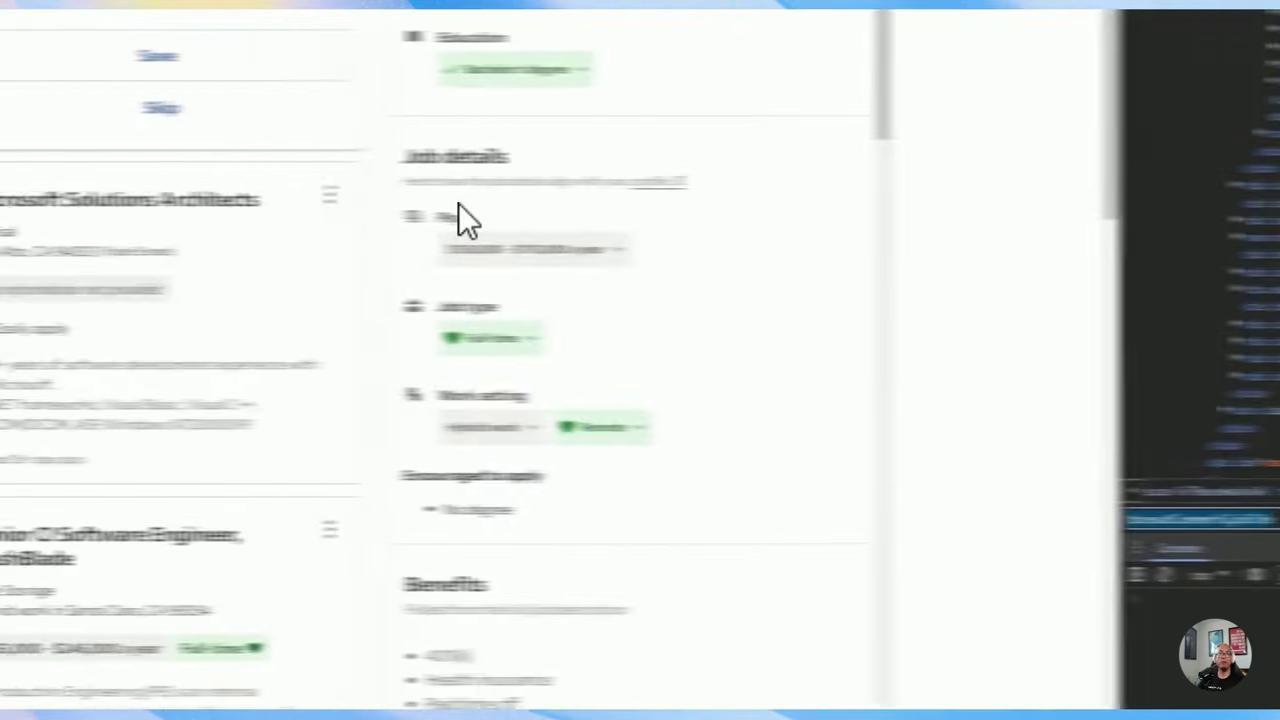
Back in the Save job title block, examine the selector's nth={loop_index,0} part and the Save as options, keeping Text.
scroll(343, 249, "up", 4)
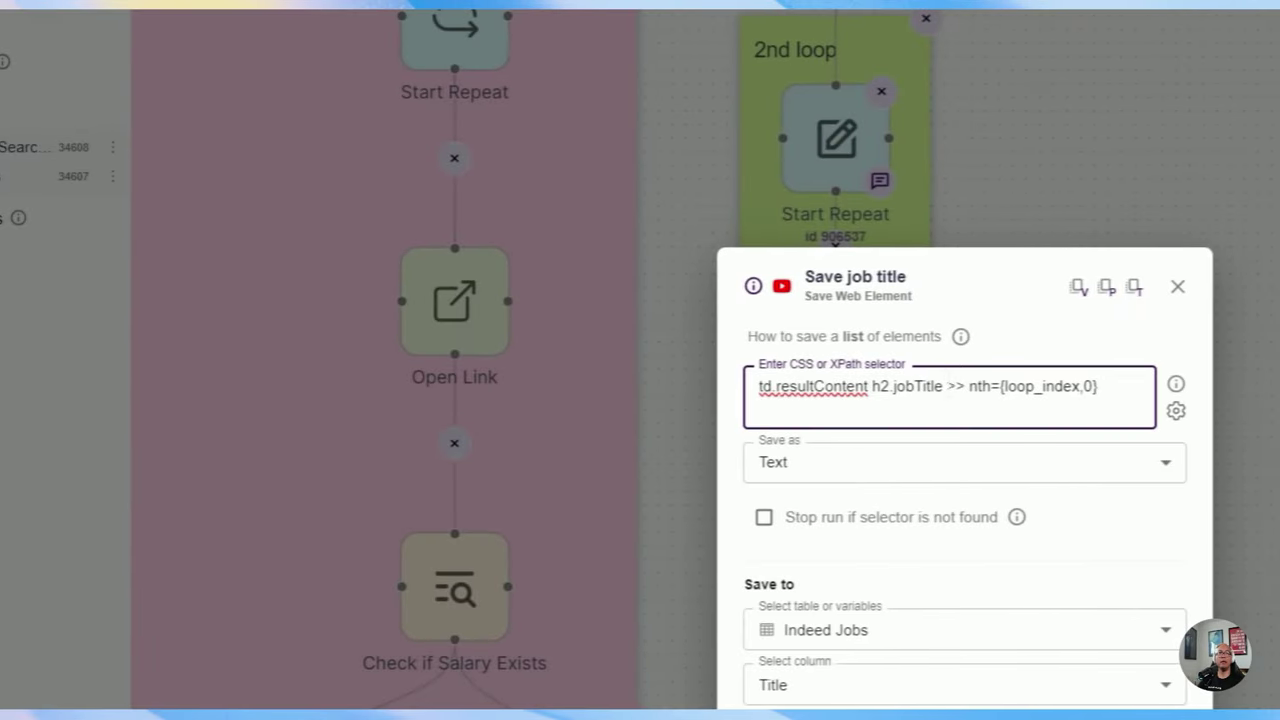
left_click_drag(943, 386, 758, 386)
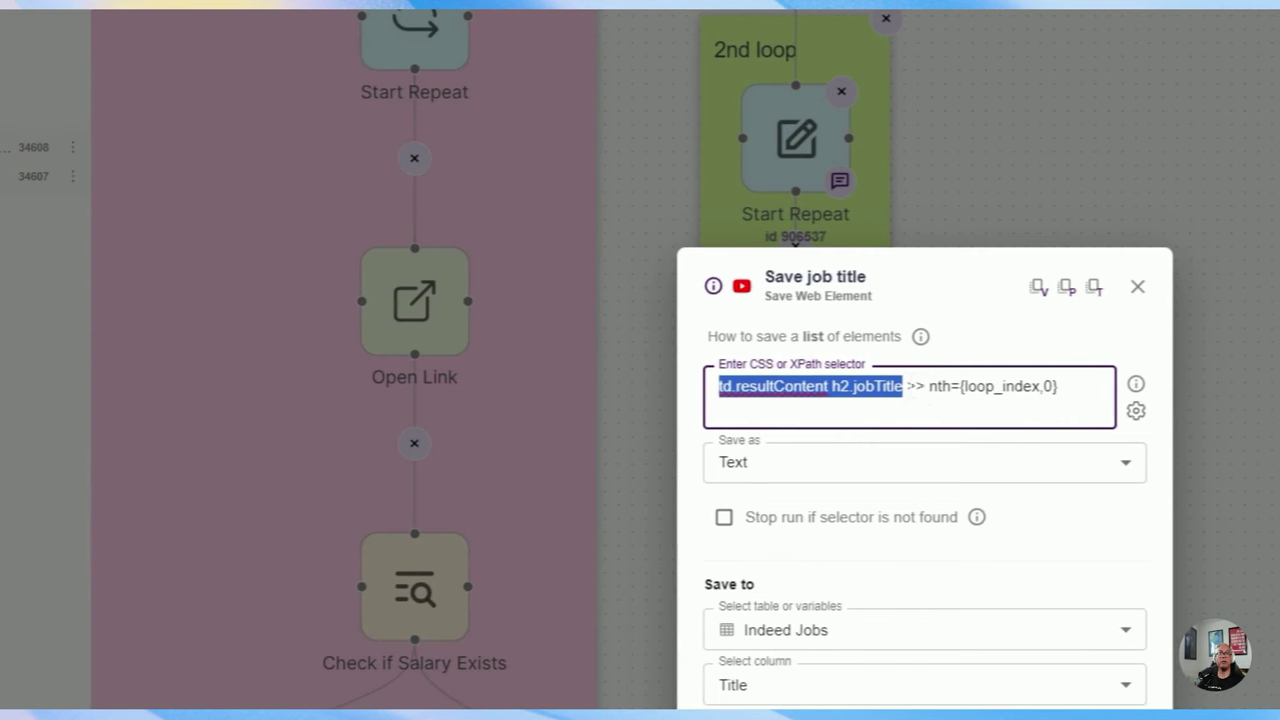
left_click_drag(906, 387, 1044, 386)
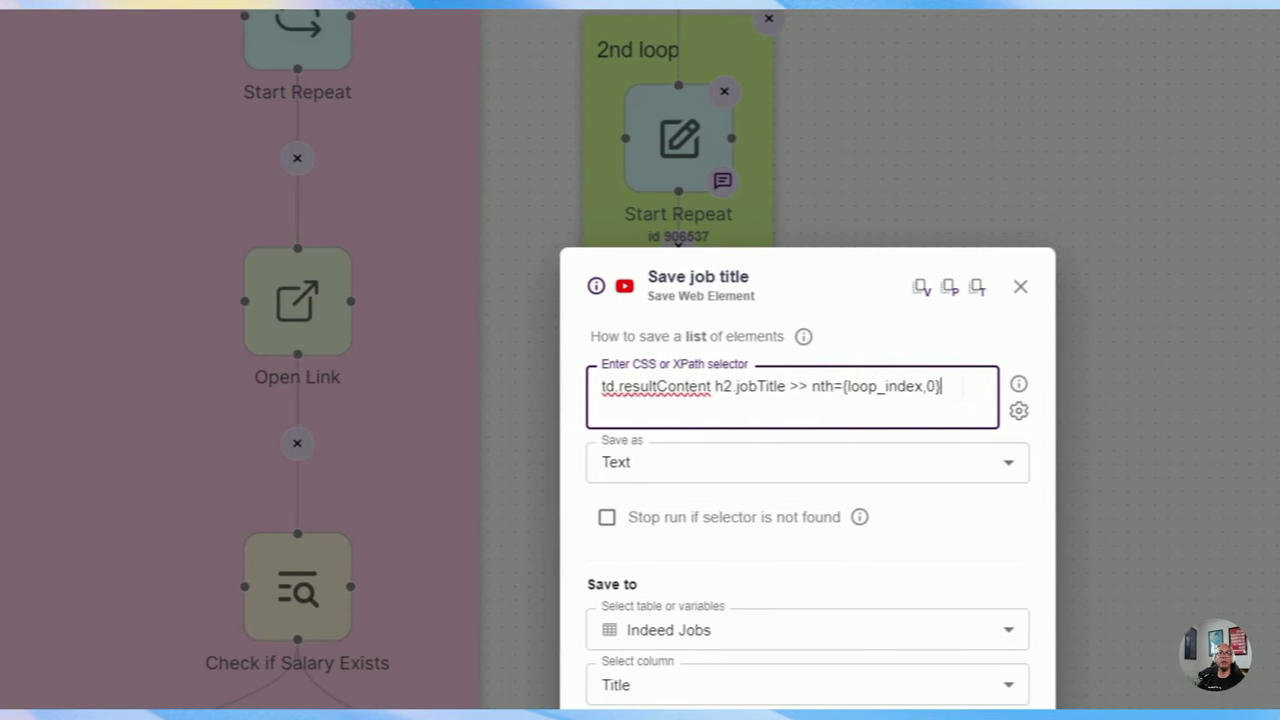
left_click_drag(941, 386, 886, 386)
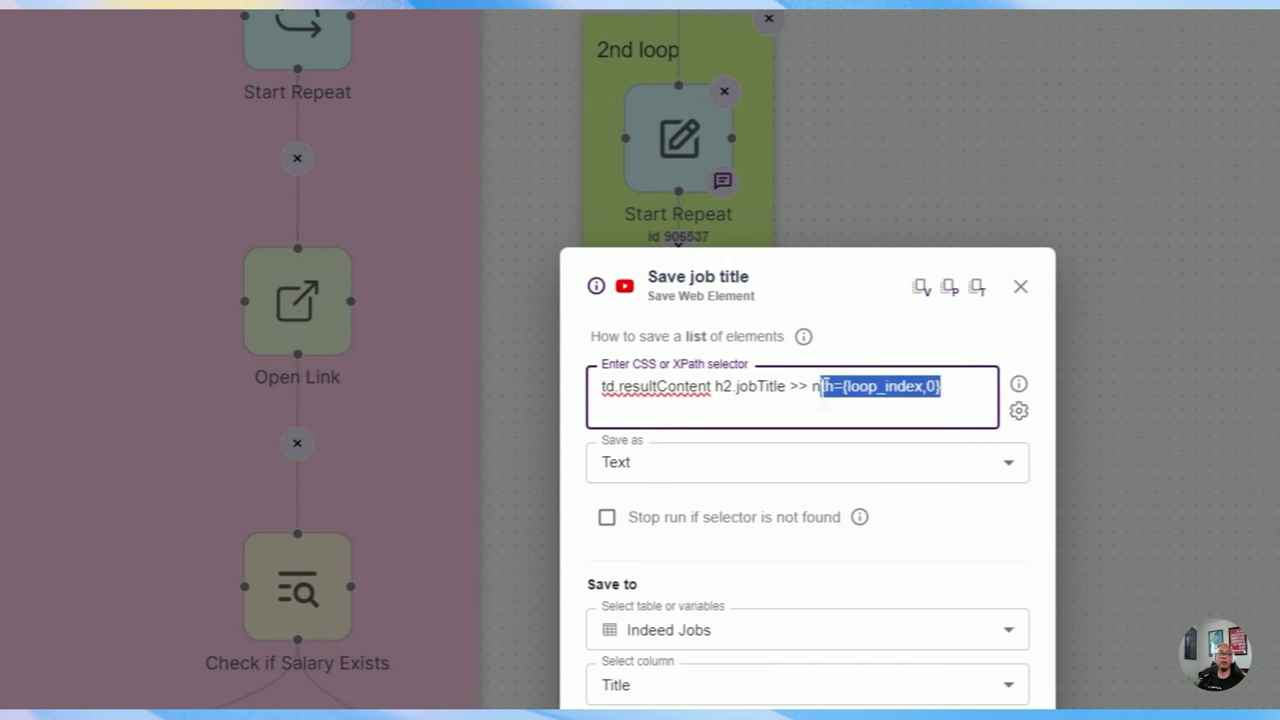
left_click(864, 386)
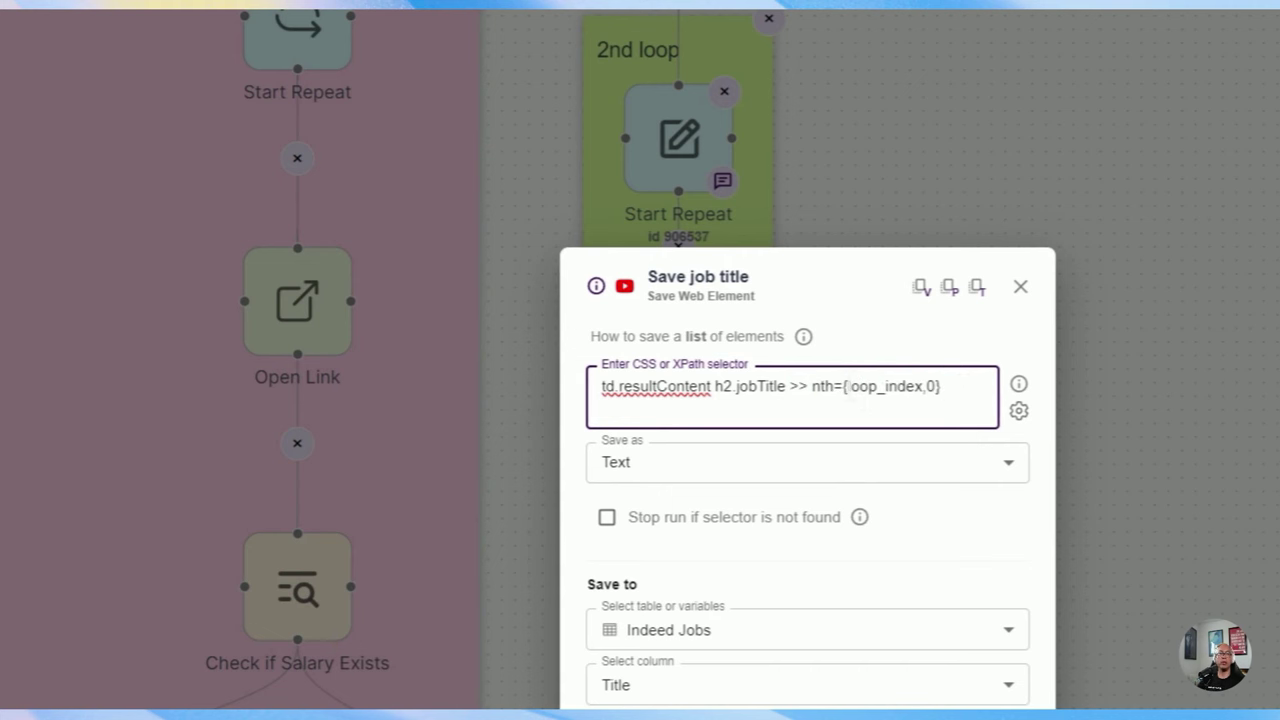
left_click_drag(940, 386, 590, 386)
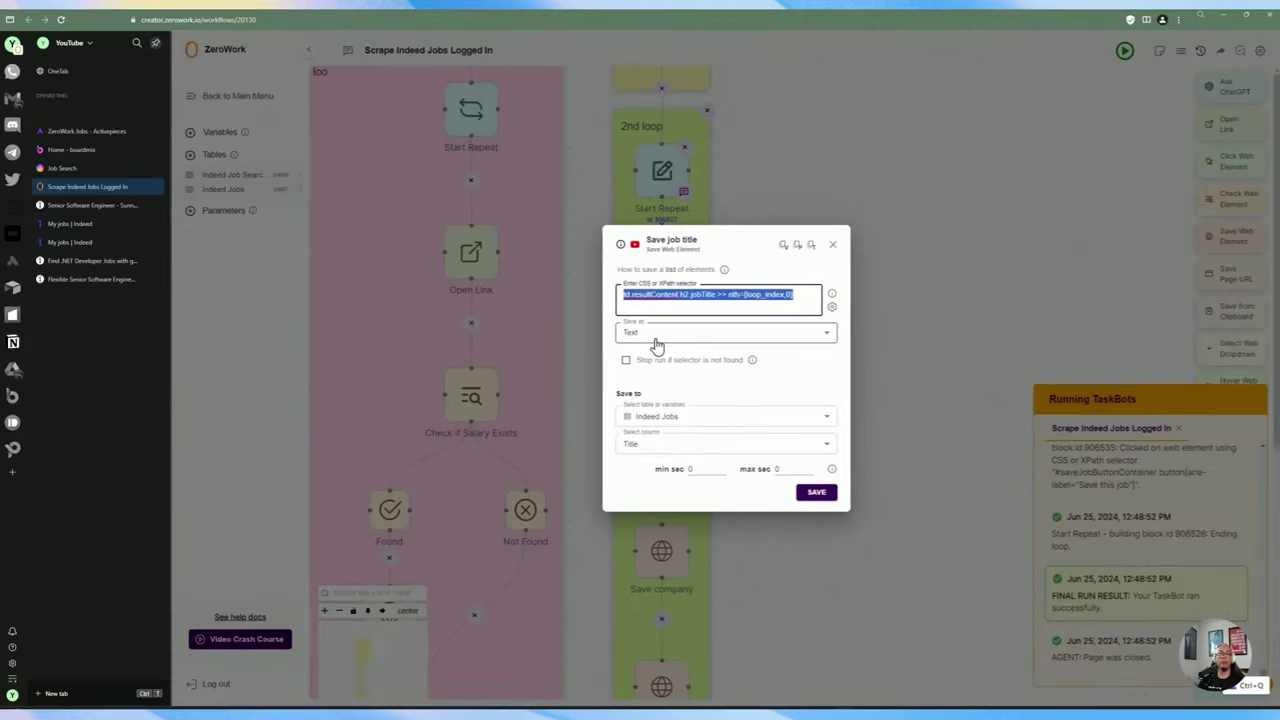
left_click(655, 468)
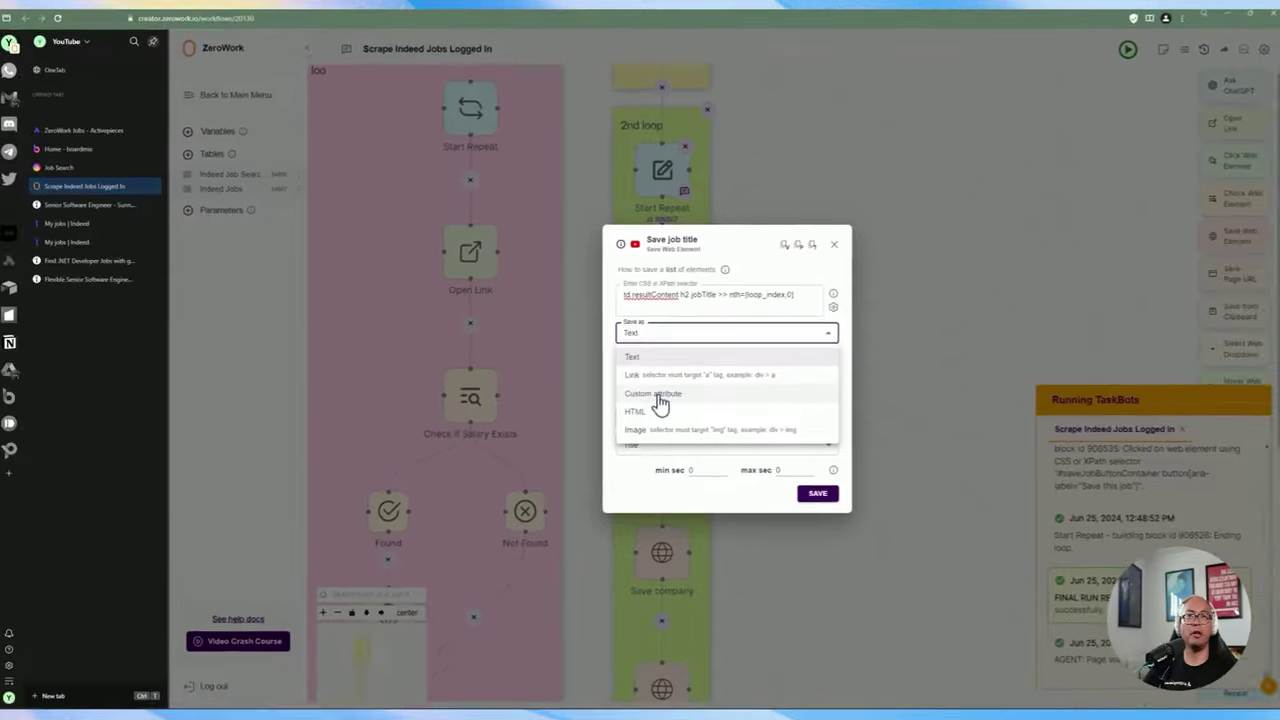
left_click(645, 355)
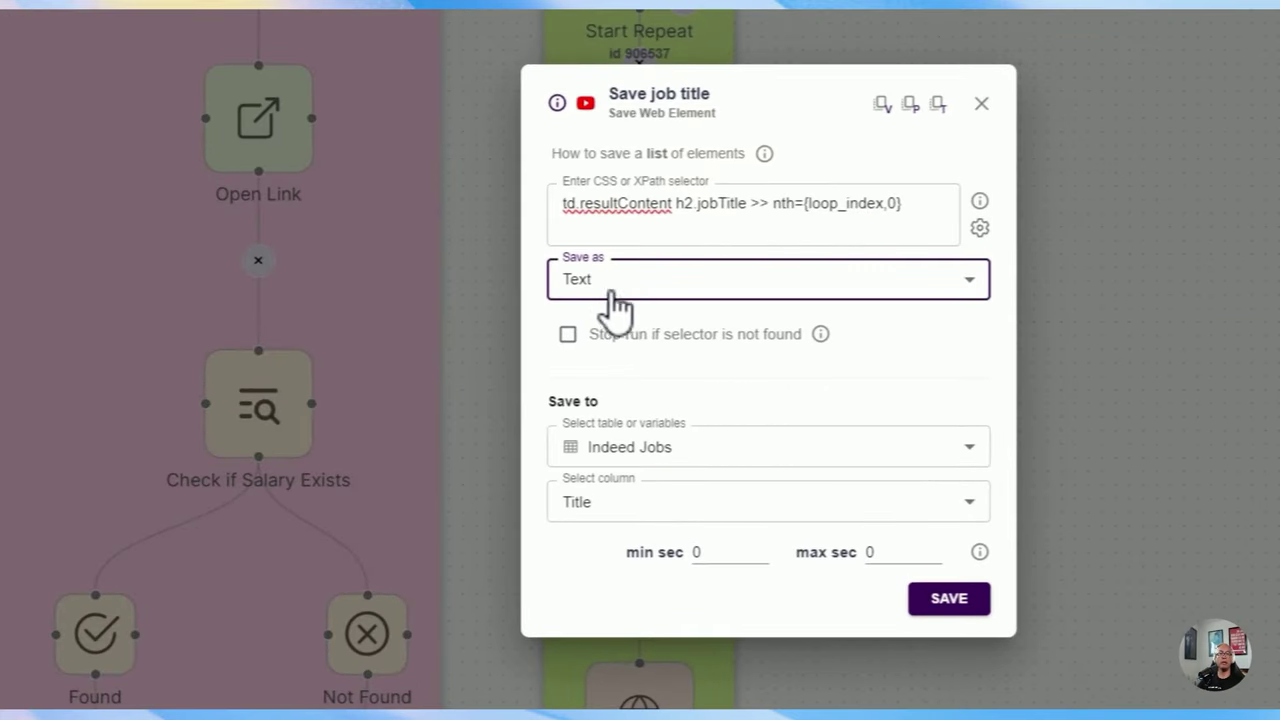
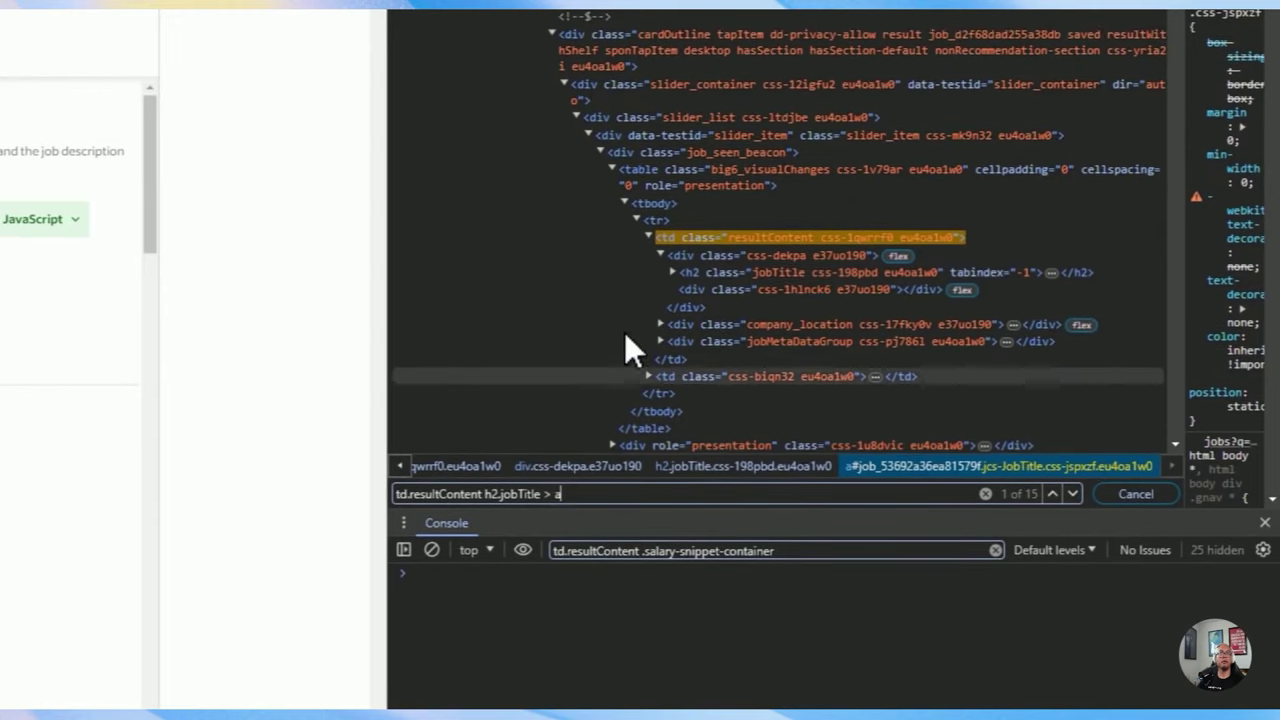
Examine the first job title link matching td.resultContent h2.jobTitle > a in the Indeed page's elements.
scroll(630, 300, "up", 3)
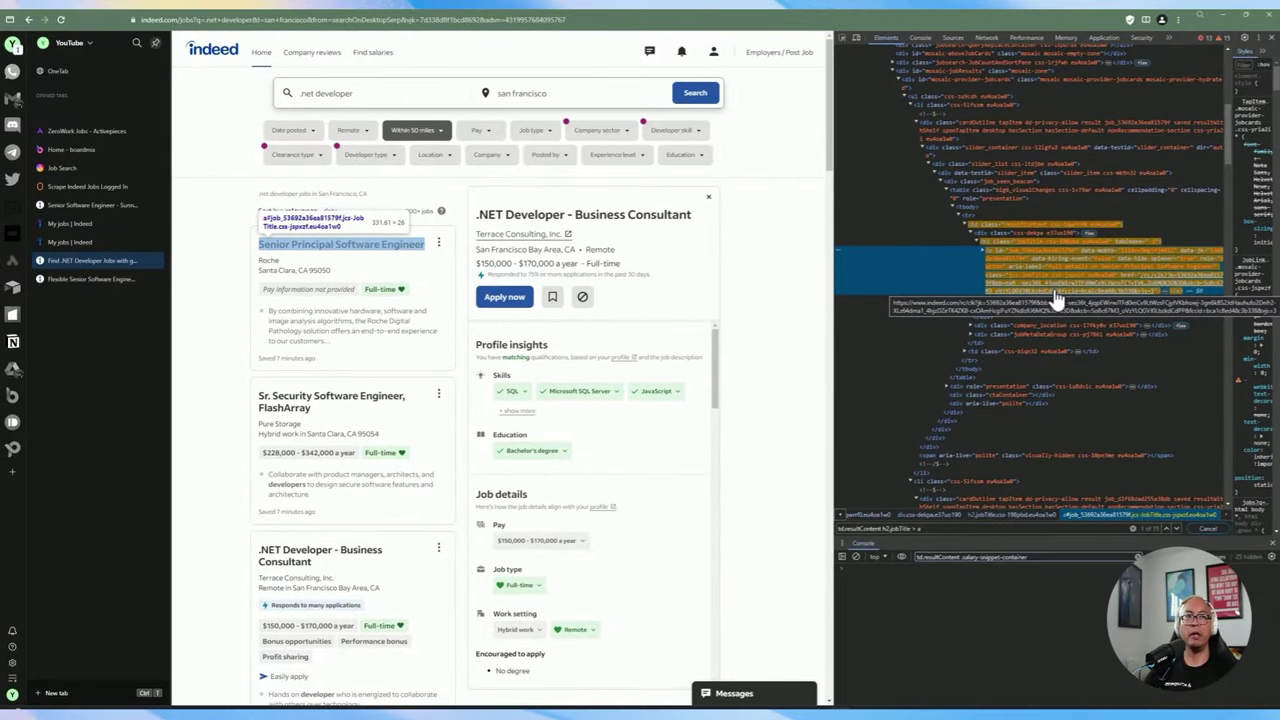
Go through the matching job title links in the Indeed page's elements, then review and save the Save job URL block.
left_click(1178, 527)
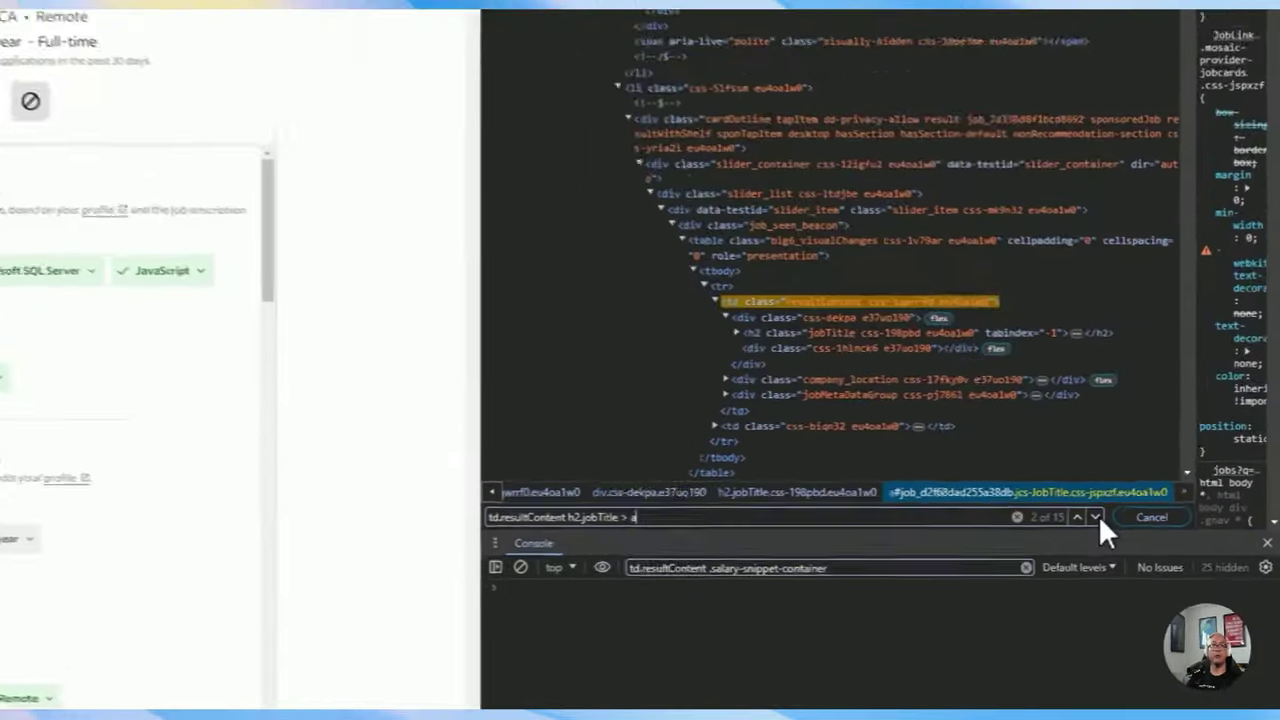
left_click(1095, 517)
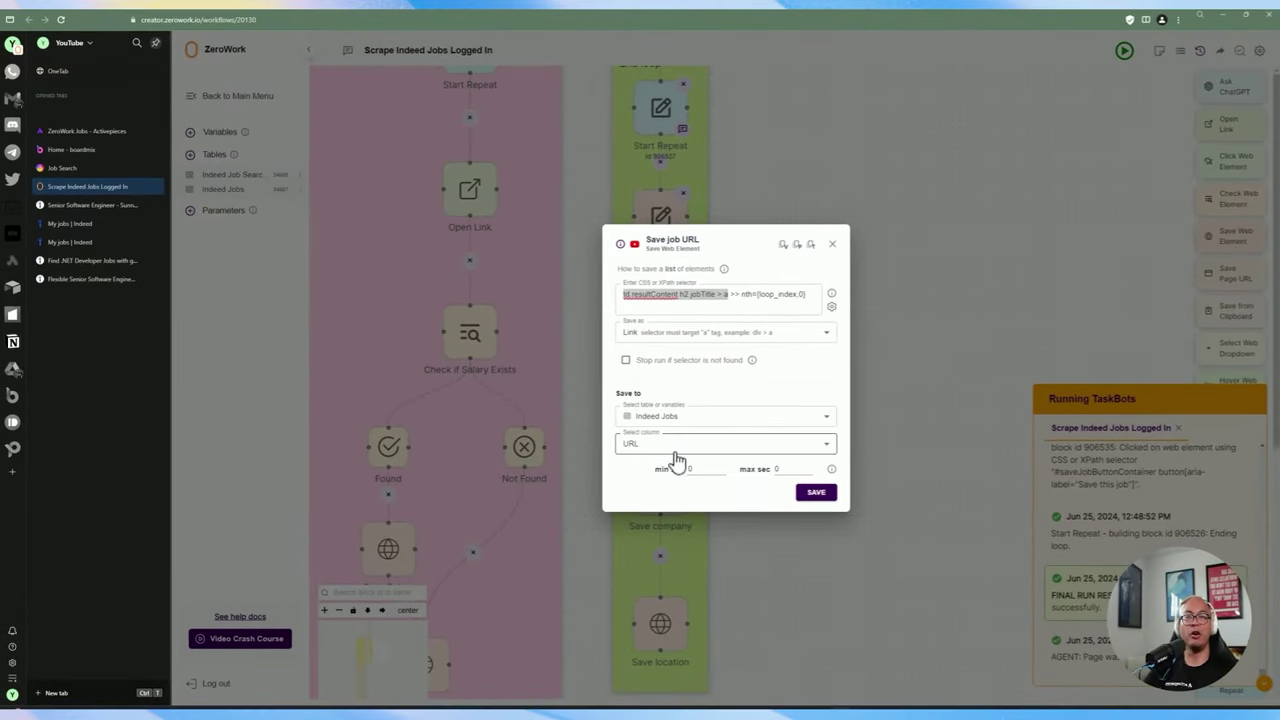
left_click(815, 492)
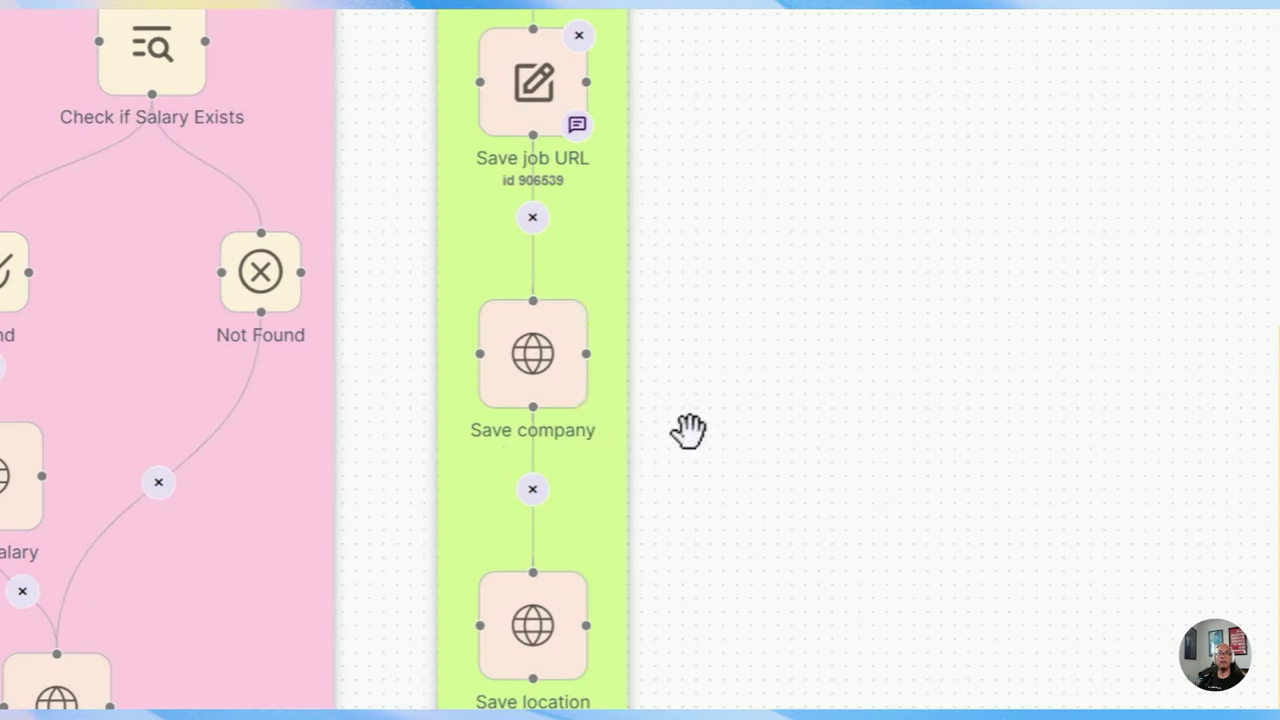
Open the second loop's Save company block and examine its selector's .company_location and span[data-testid="company-name"] parts.
left_click(666, 499)
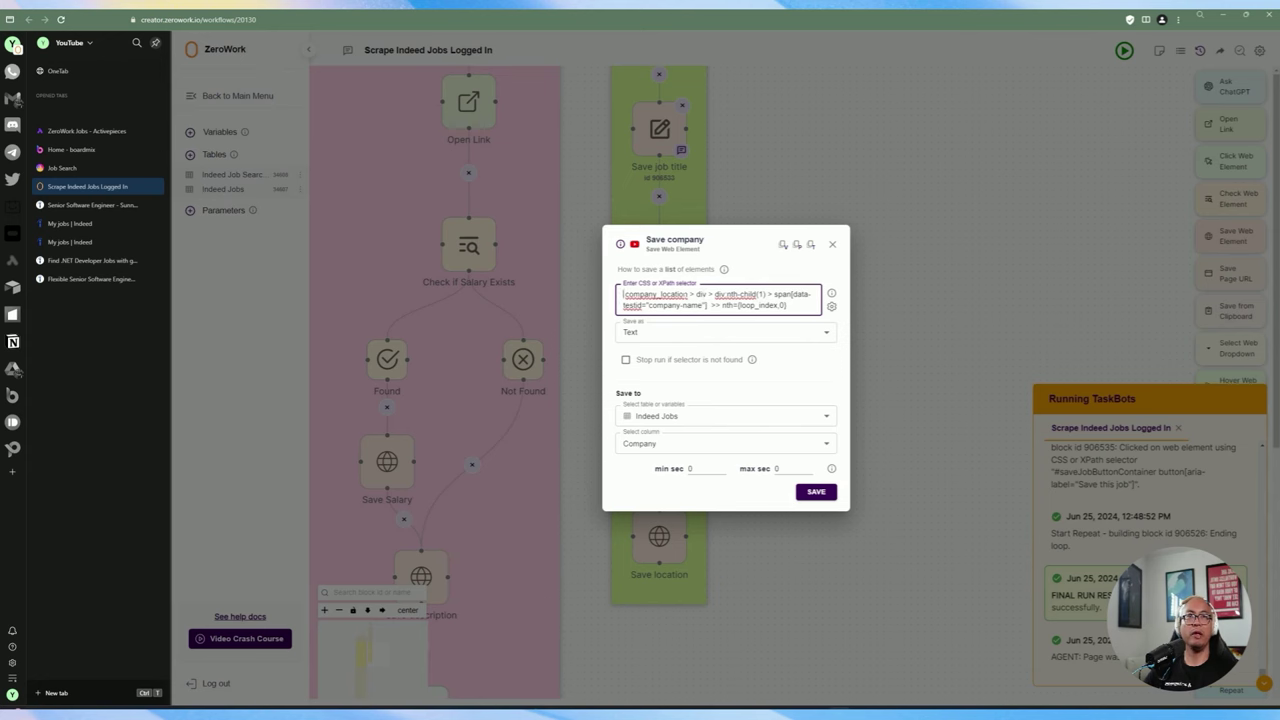
left_click_drag(687, 294, 622, 294)
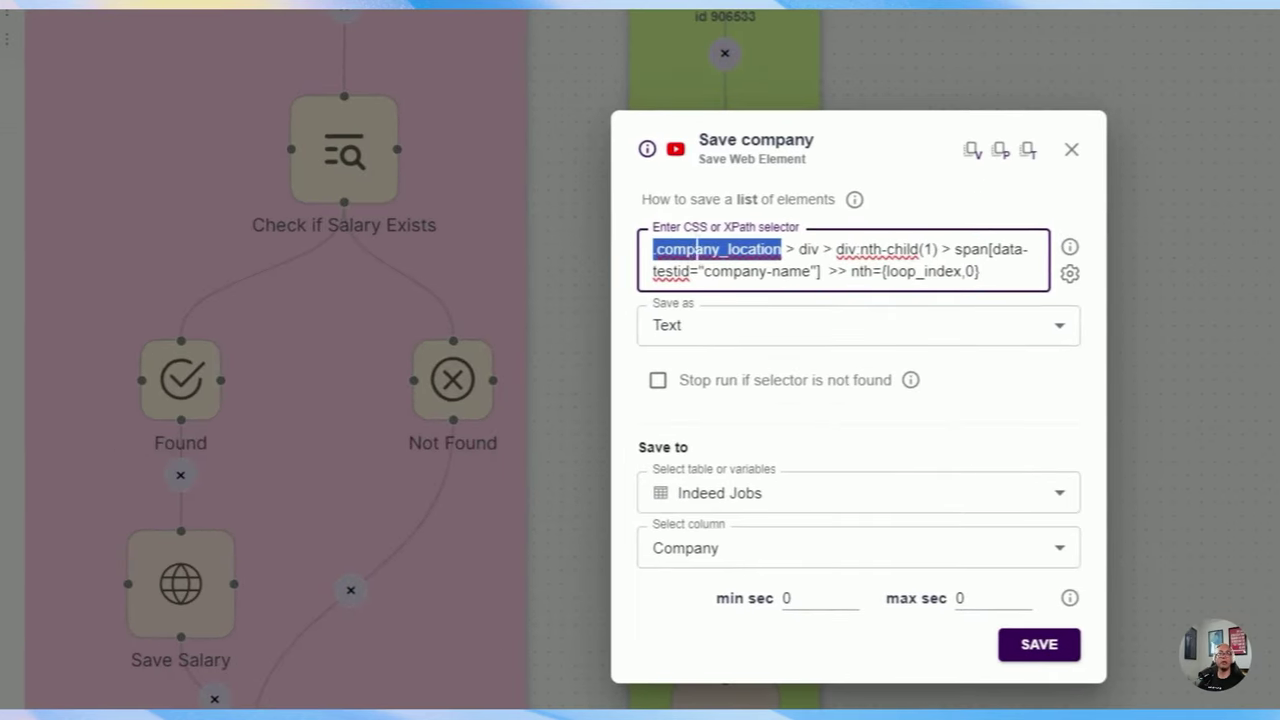
left_click(696, 250)
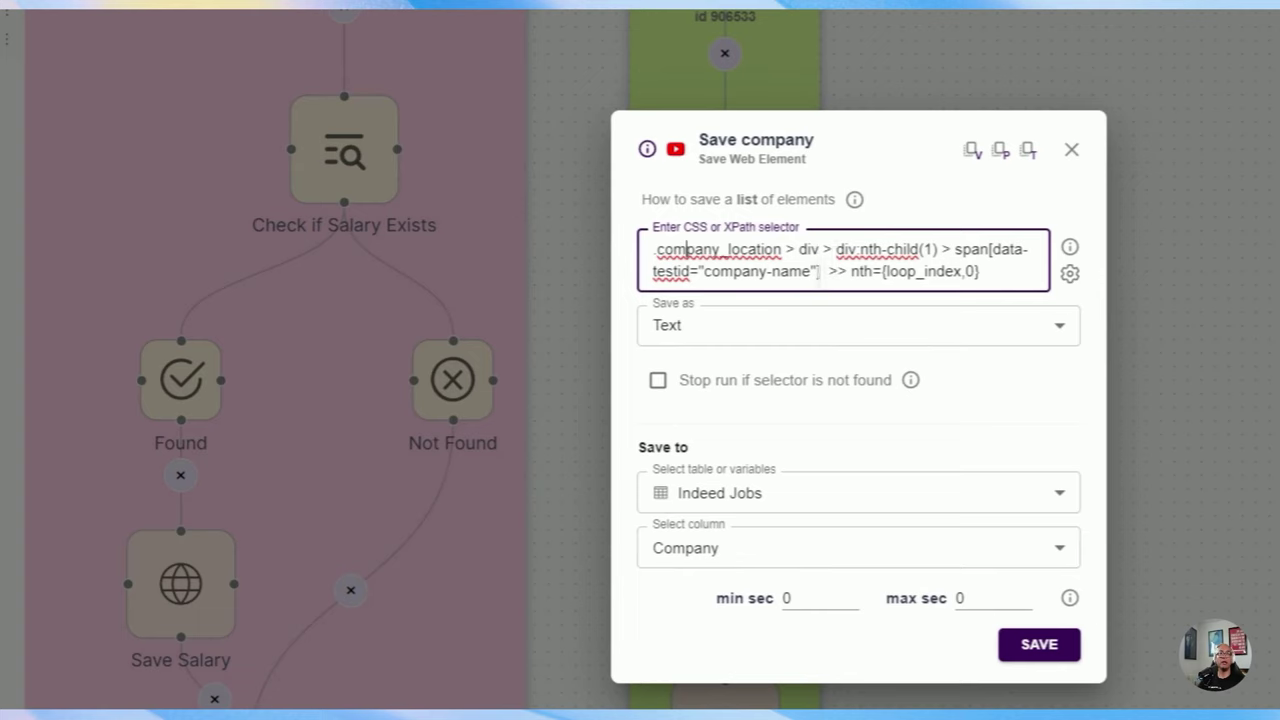
left_click_drag(822, 271, 608, 266)
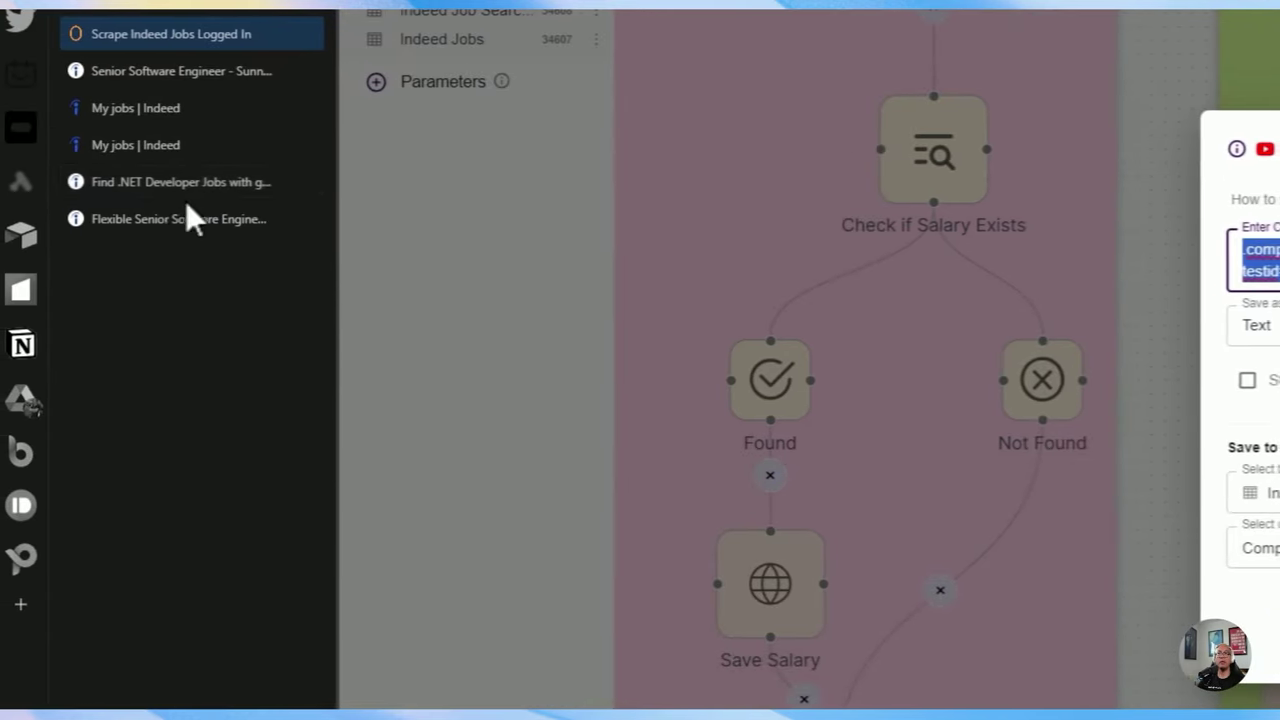
Search the Indeed results page's elements for .company_location > div > div:nth-child(1) > span[data-testid="company-name"].
left_click(178, 188)
left_click(654, 285)
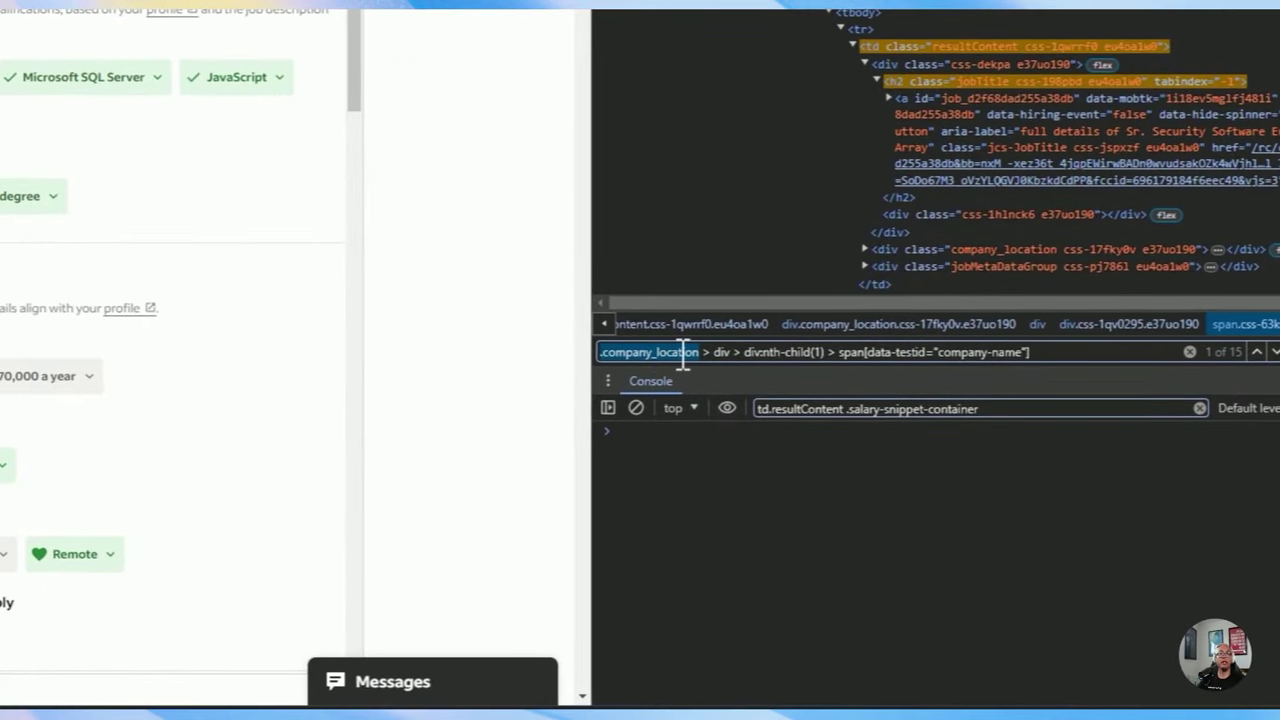
left_click(708, 352)
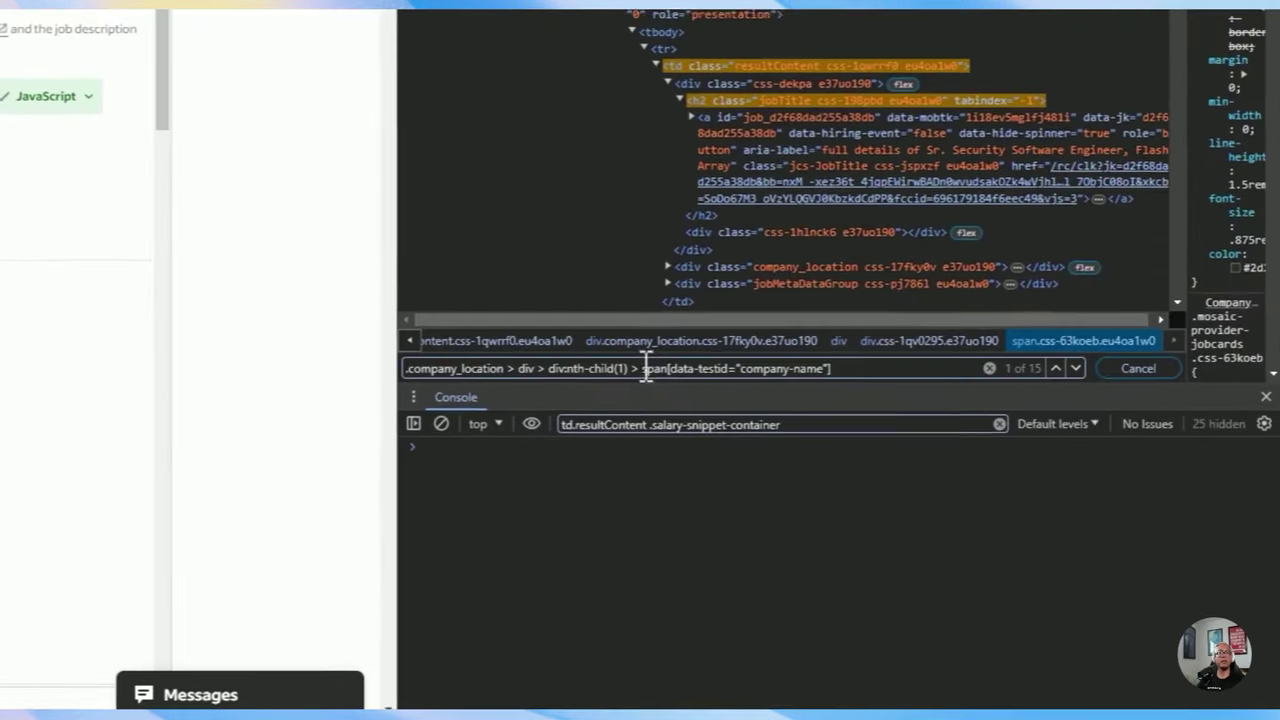
Examine the data-testid="company-name" attribute in the searched selector, then return to the workflow and save the Save company block.
left_click(972, 531)
left_click_drag(665, 365, 719, 365)
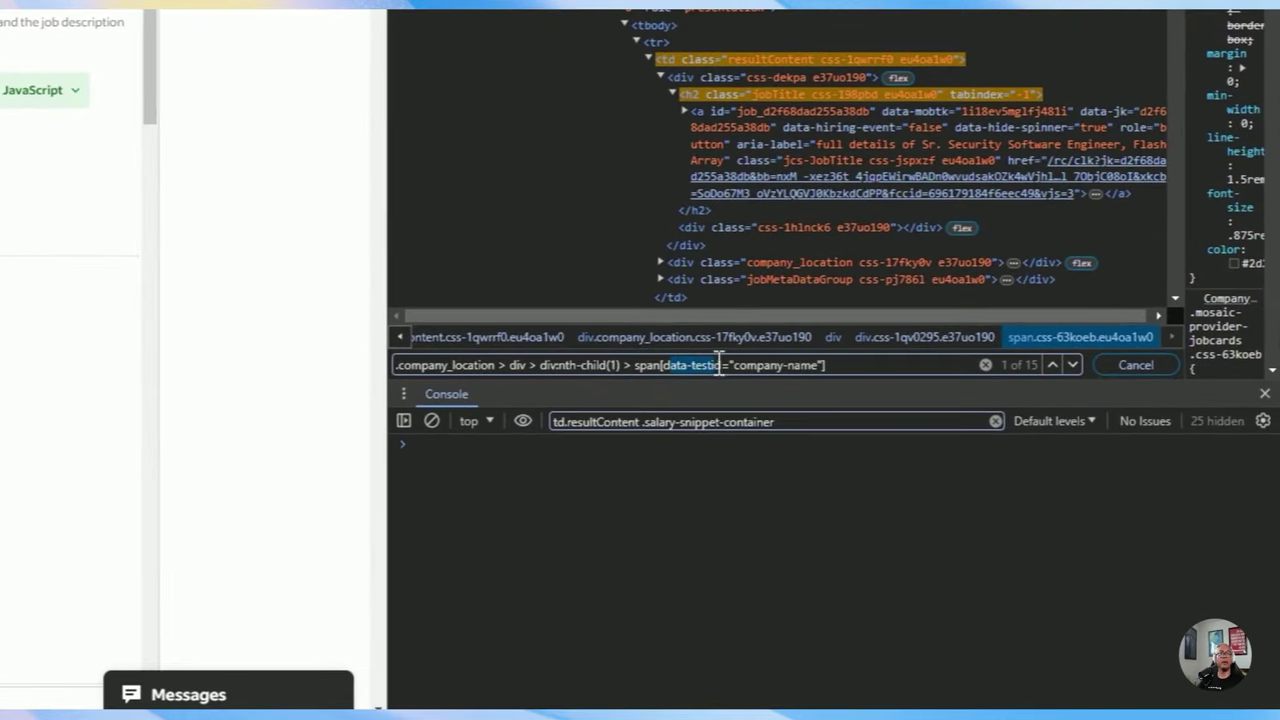
left_click(733, 366)
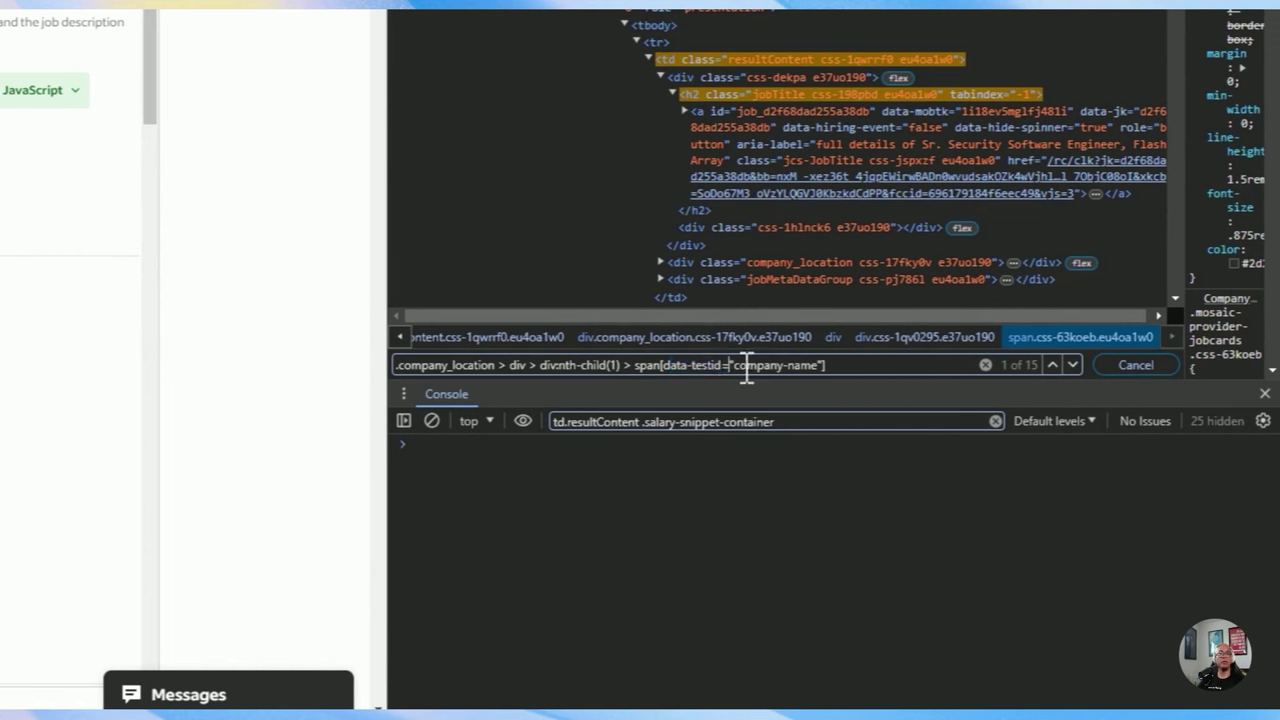
left_click_drag(738, 366, 712, 367)
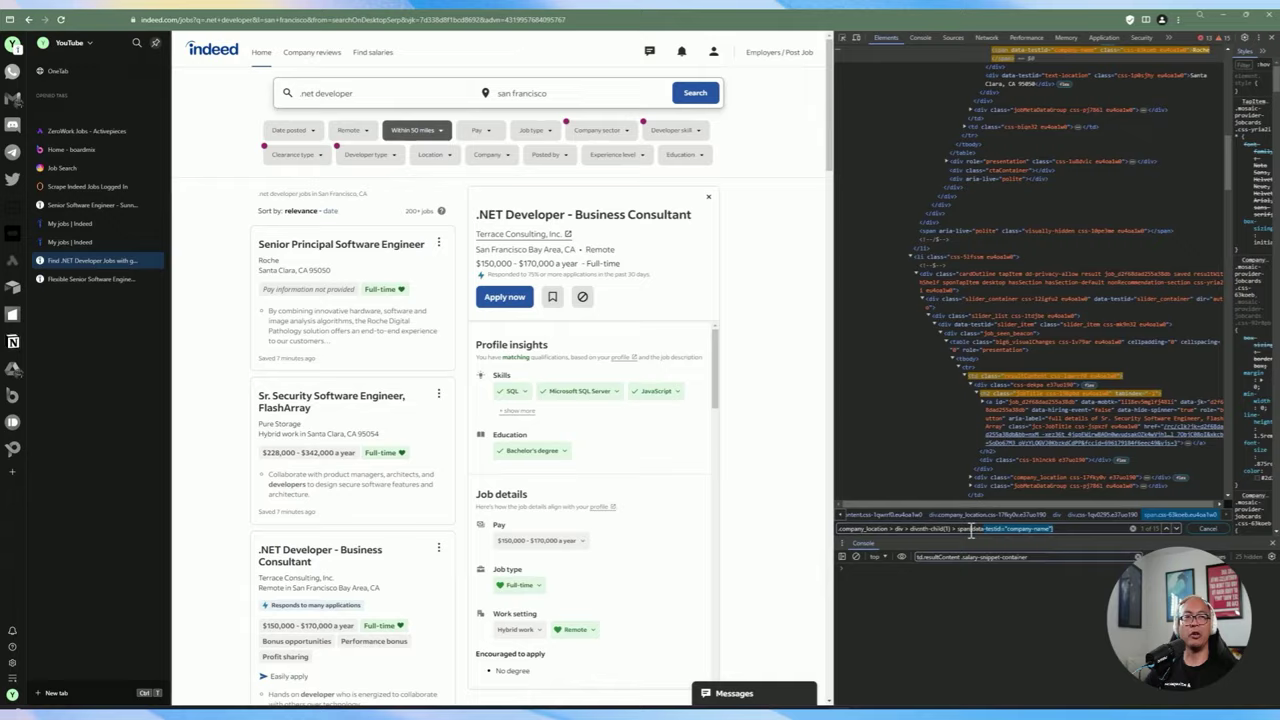
left_click(661, 366)
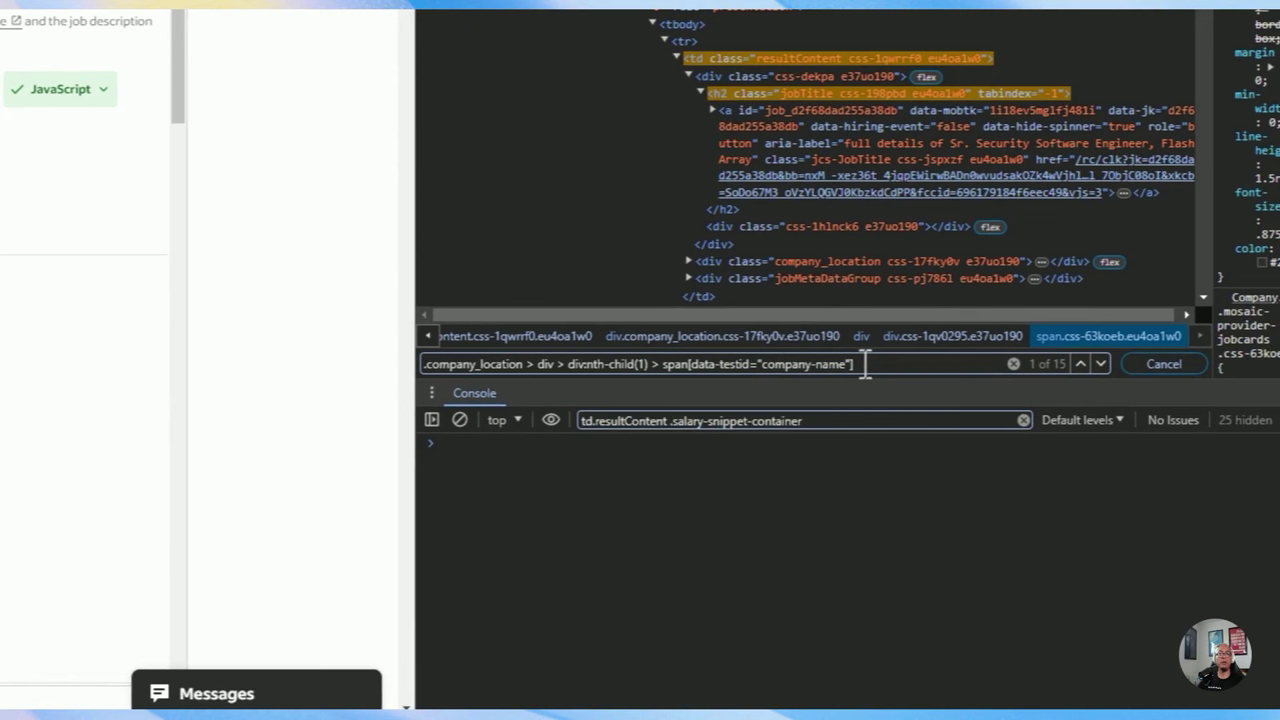
left_click_drag(866, 364, 521, 365)
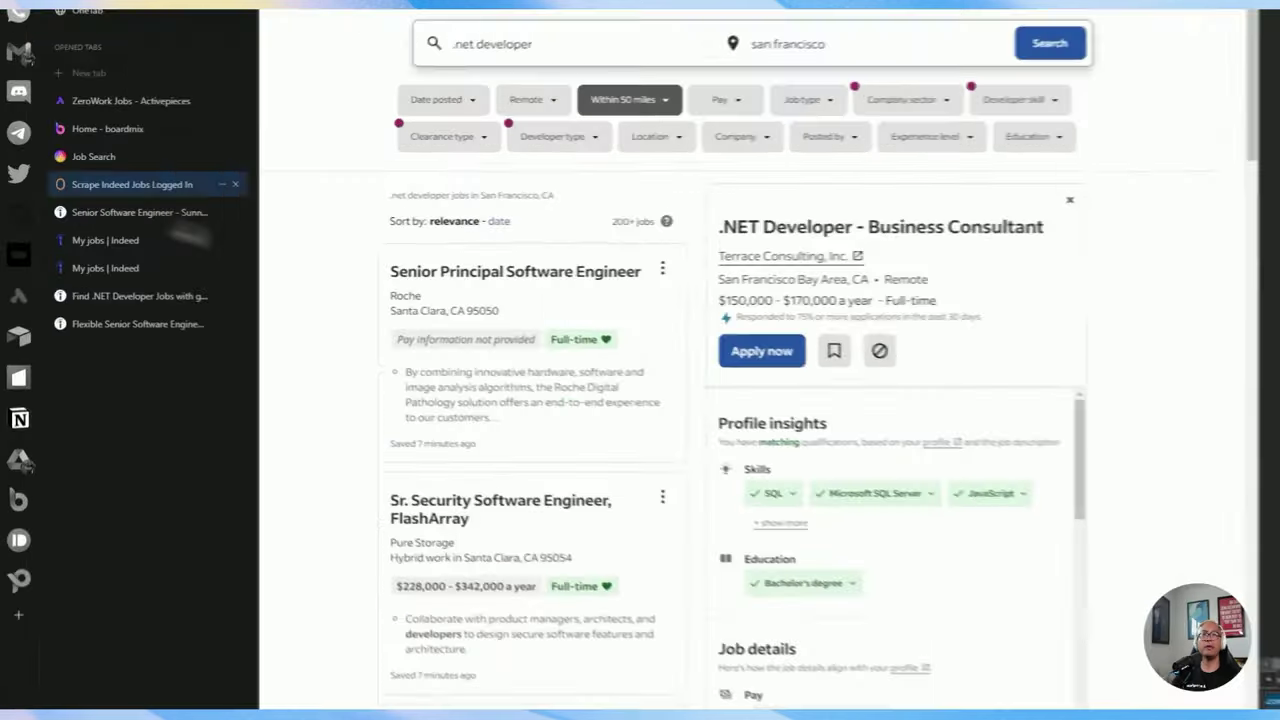
left_click(85, 187)
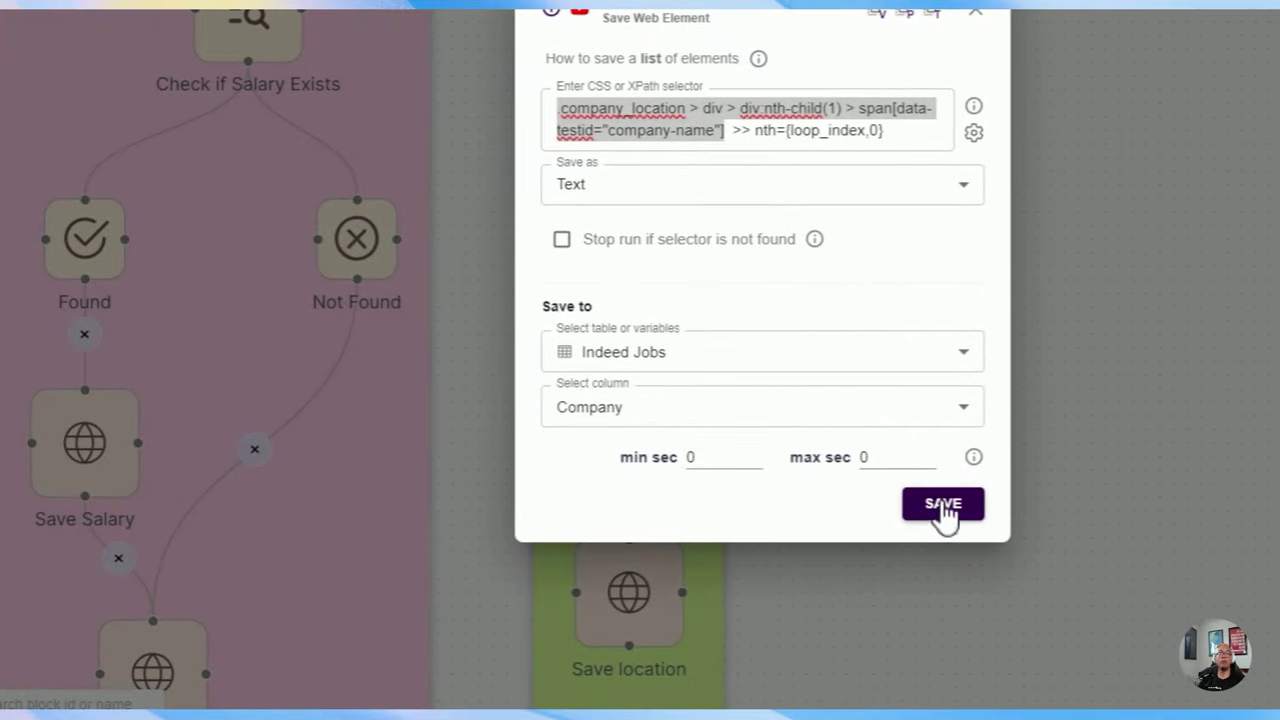
left_click(943, 504)
Open the Save location block, examine its .company_location div[data-testid="text-location"] >> nth={loop_index,0} selector and target column, and save the block.
left_click_drag(920, 483, 906, 409)
left_click(640, 531)
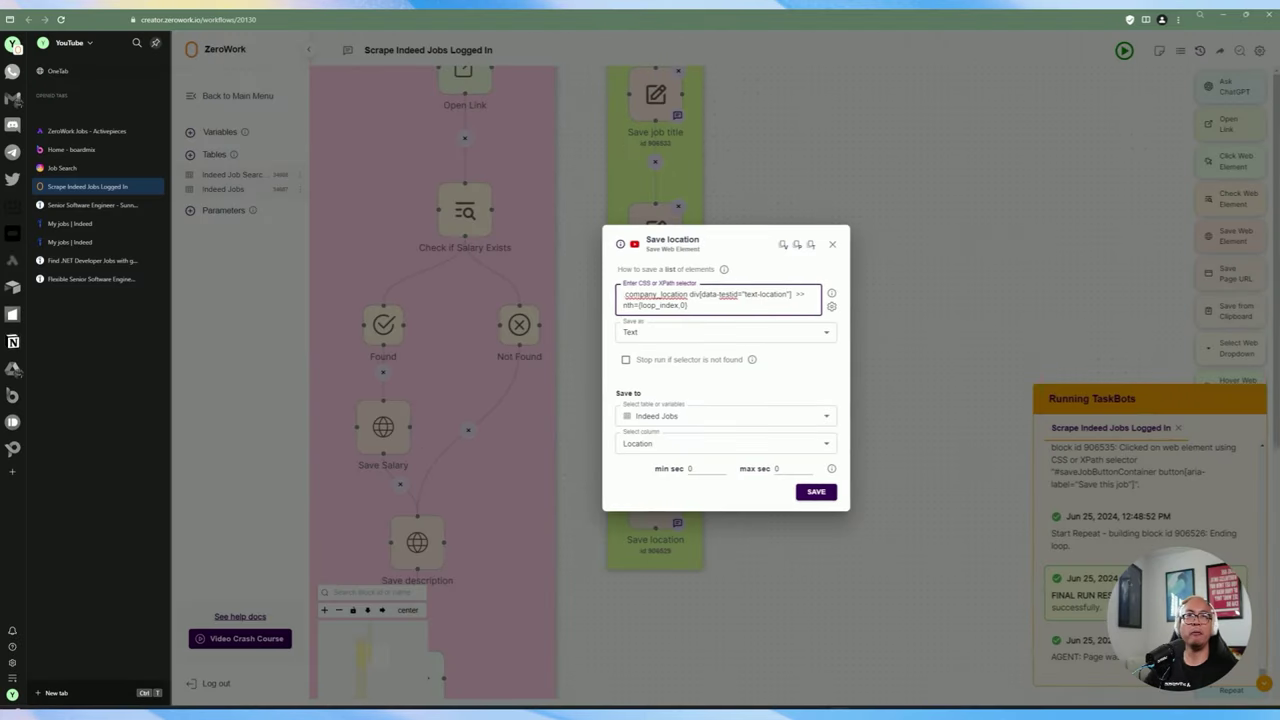
left_click_drag(688, 294, 623, 294)
left_click(709, 294)
key("ctrl+shift+Left")
key("ctrl+shift+Left")
key("ctrl+shift+Left")
key("ctrl+shift+Left")
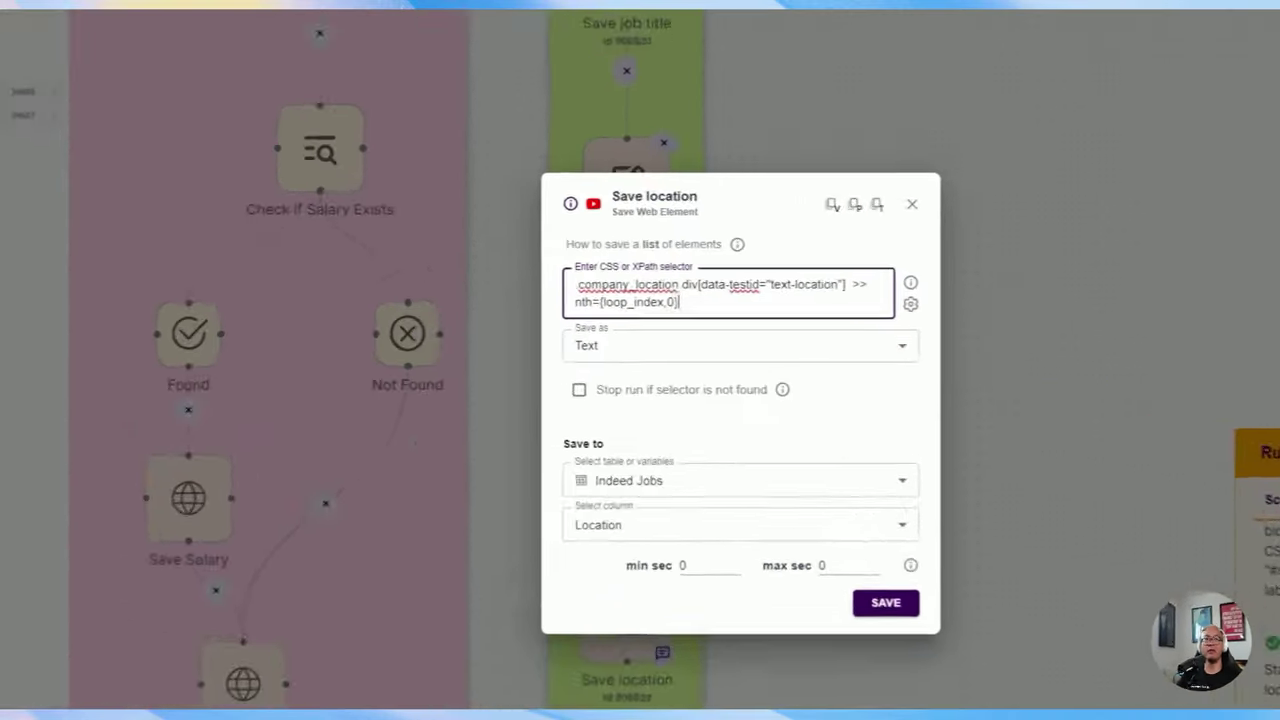
left_click_drag(687, 305, 619, 295)
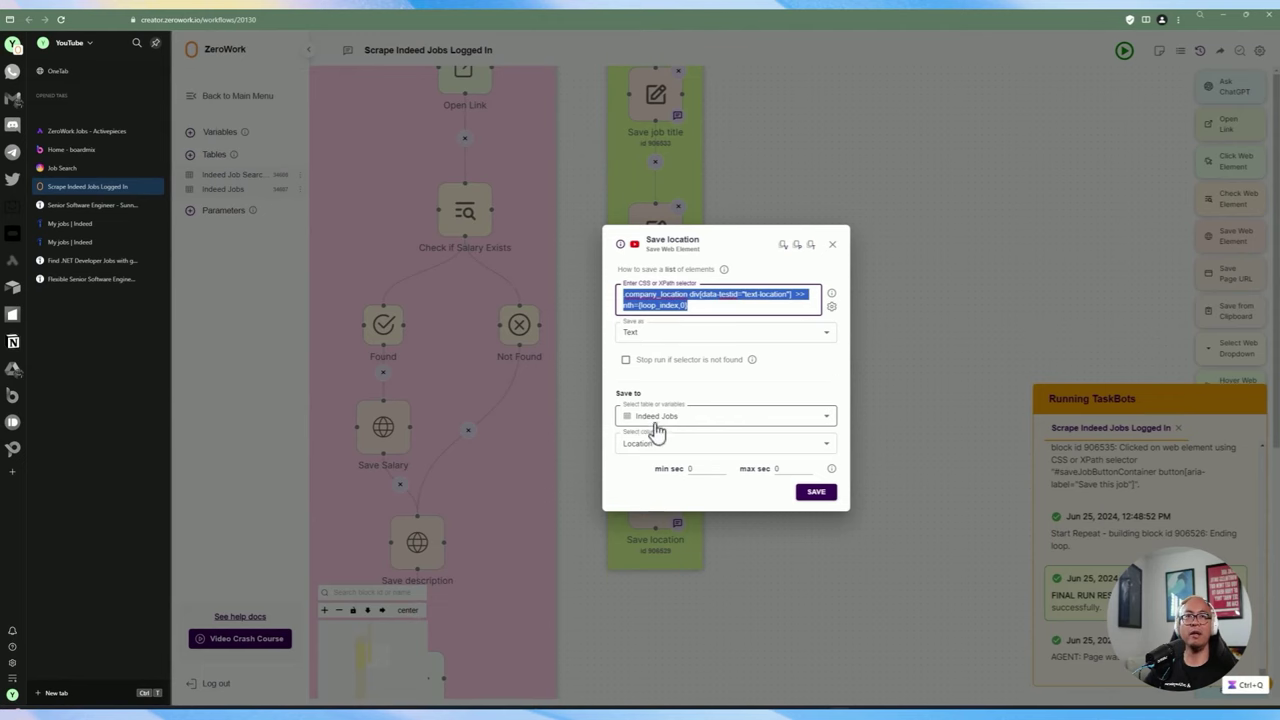
left_click(816, 491)
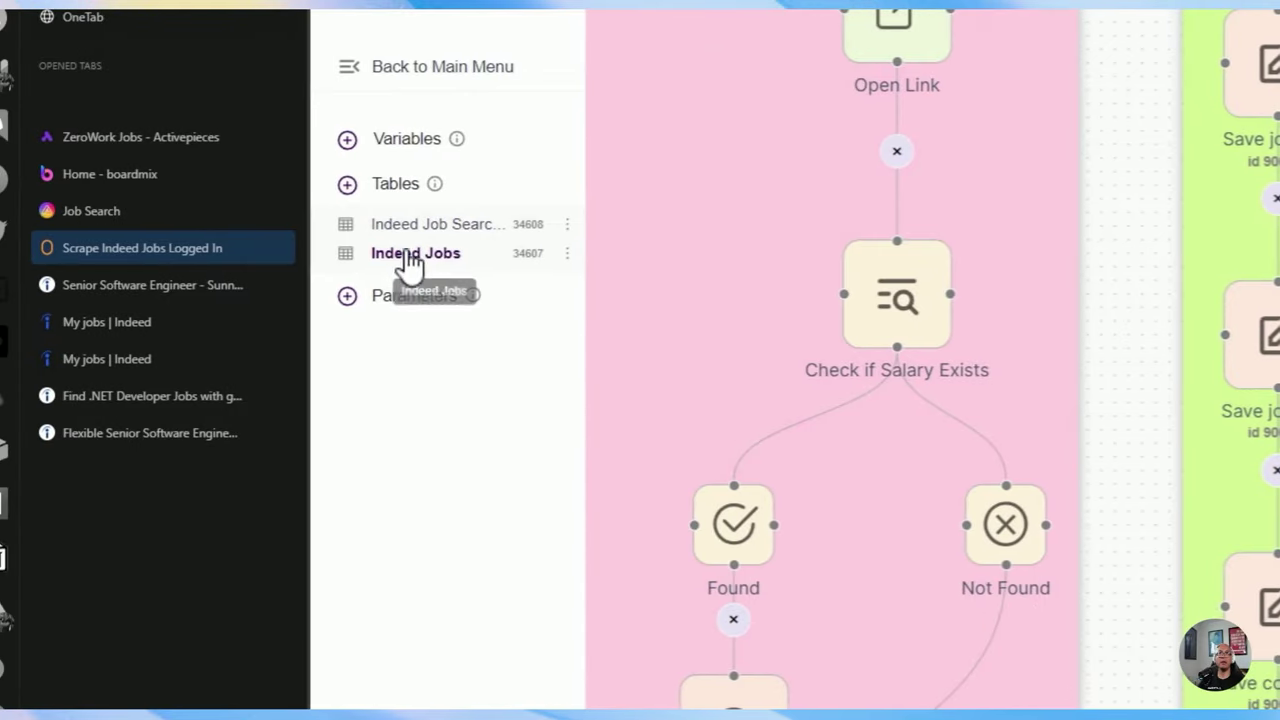
Open the Indeed Jobs table, review its saved job columns, and close it.
left_click(406, 256)
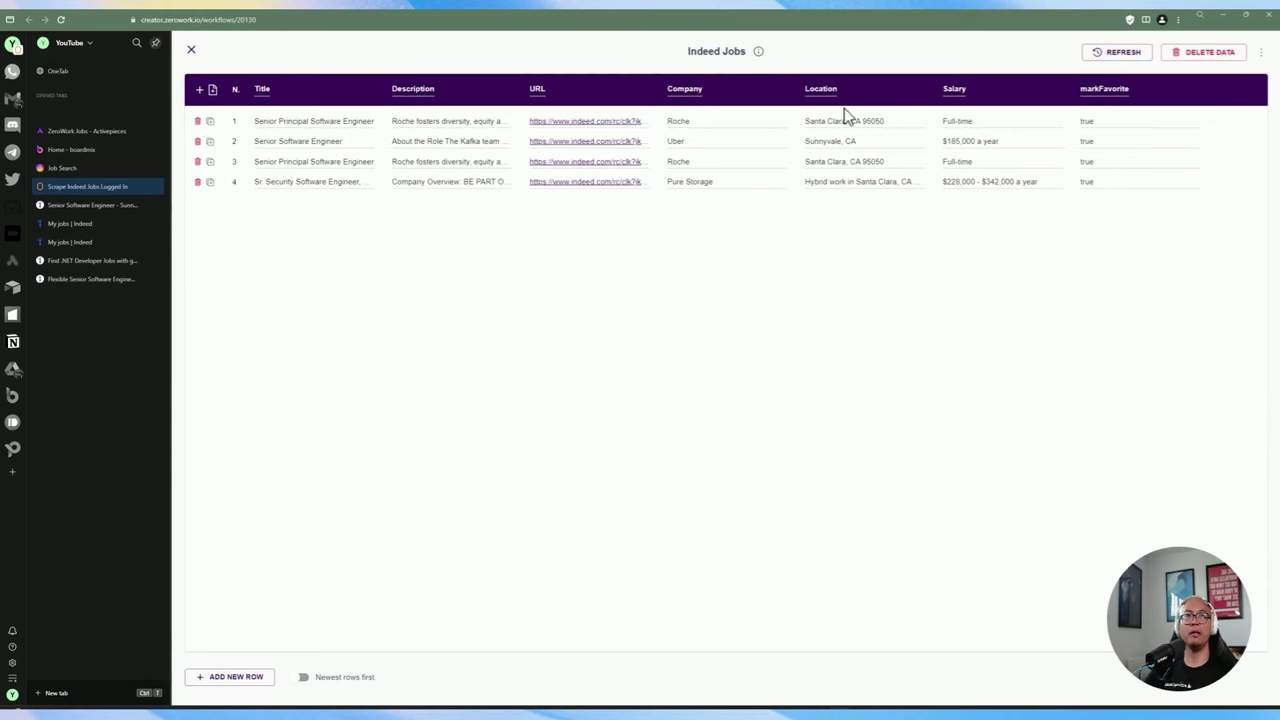
left_click(192, 50)
Examine how the first loop's Start Repeat connects to Open Link and, through After Repeat, to the third loop.
left_click_drag(571, 168, 564, 289)
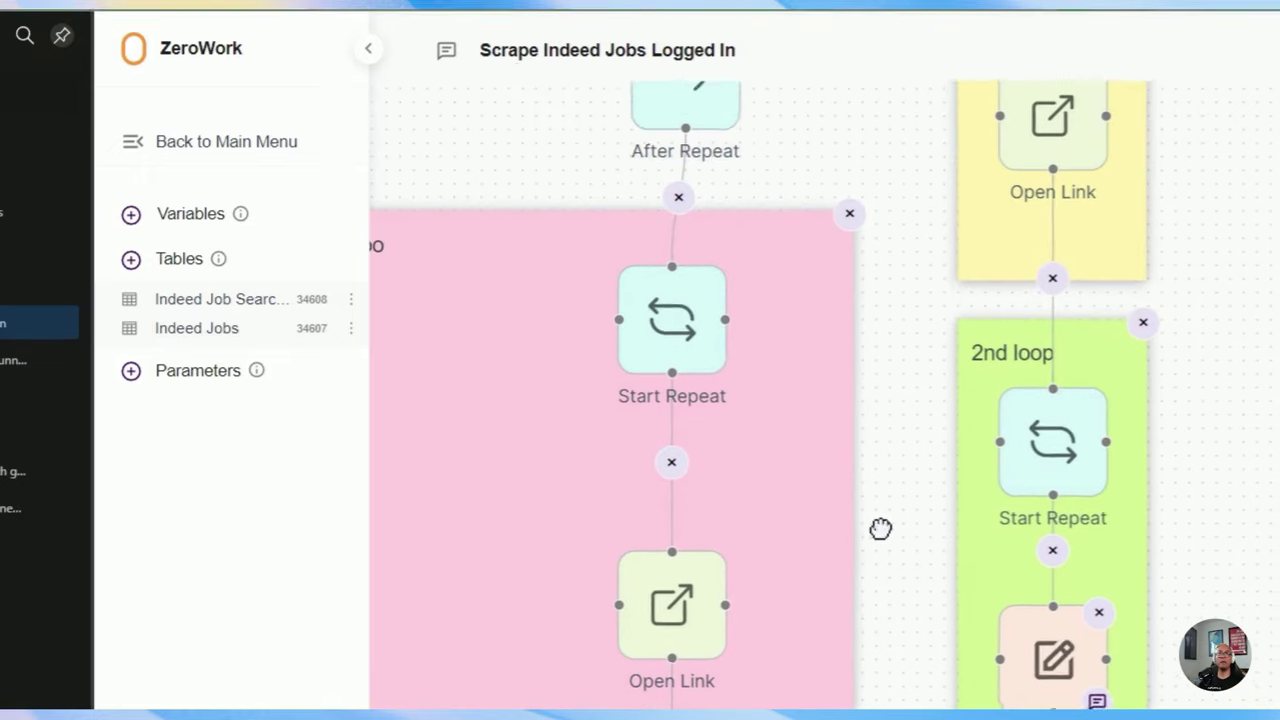
left_click_drag(886, 223, 925, 328)
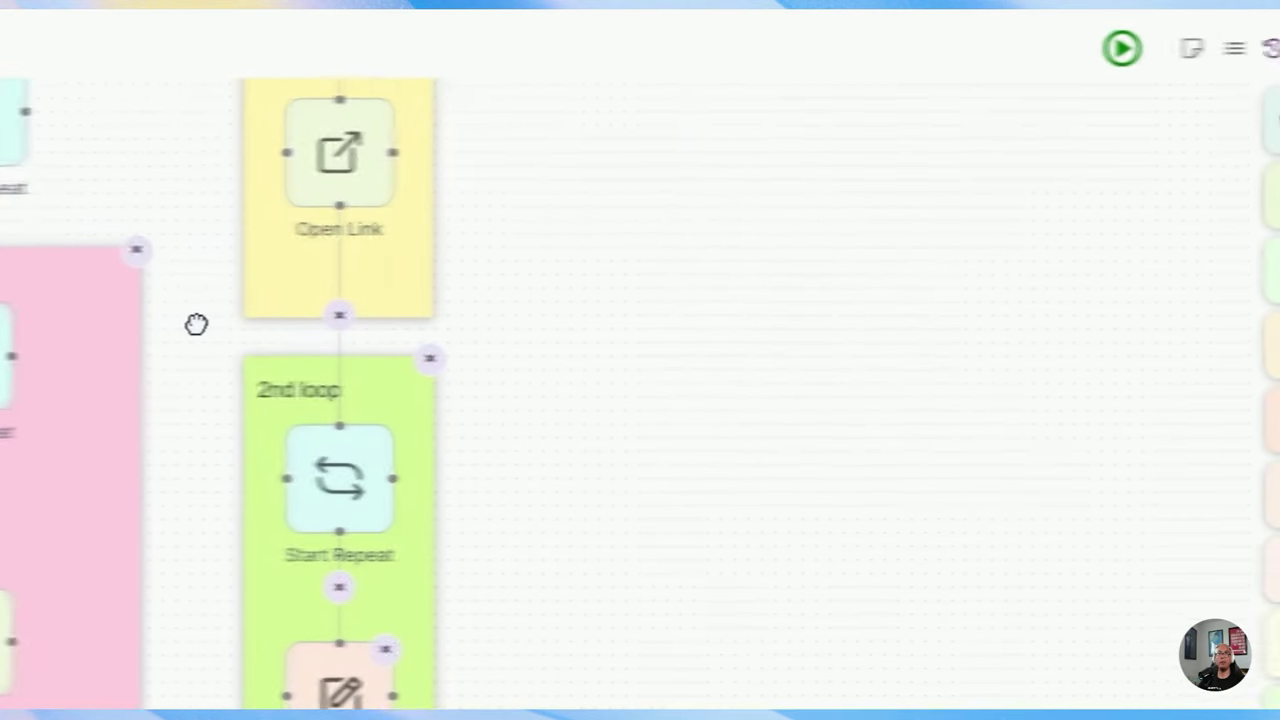
left_click_drag(194, 320, 329, 437)
scroll(318, 402, "down", 1)
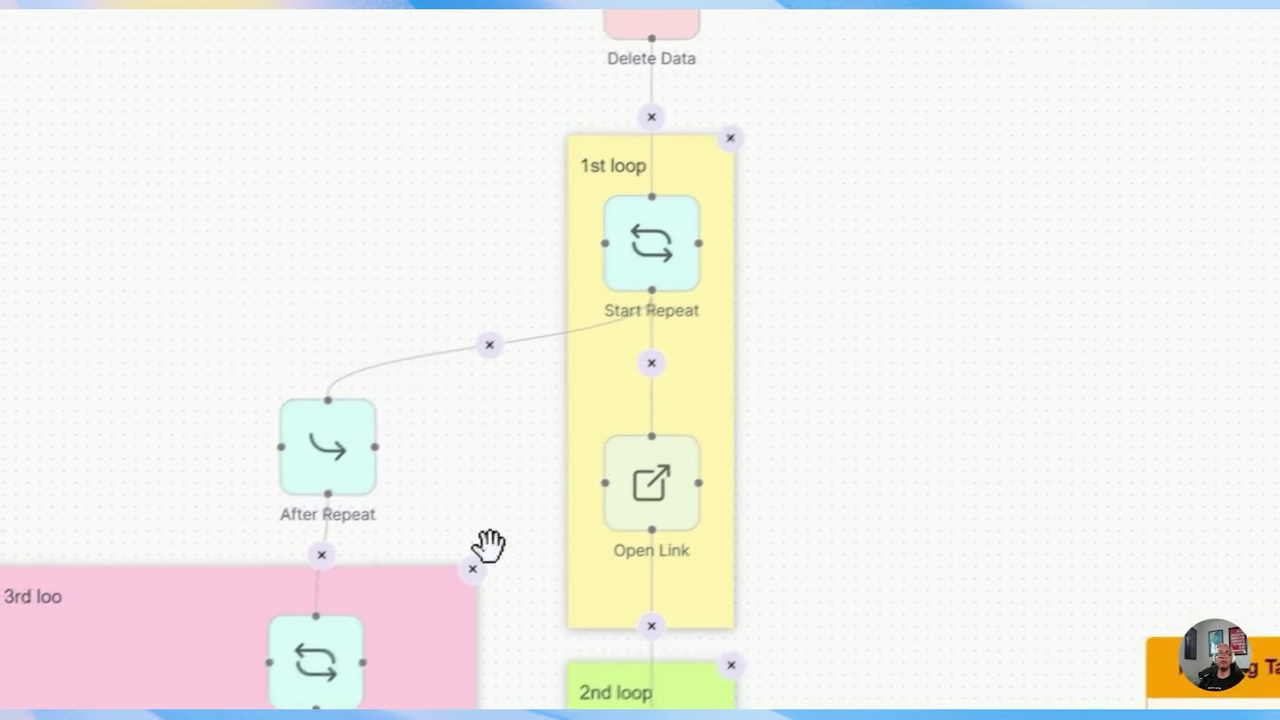
left_click_drag(429, 500, 319, 285)
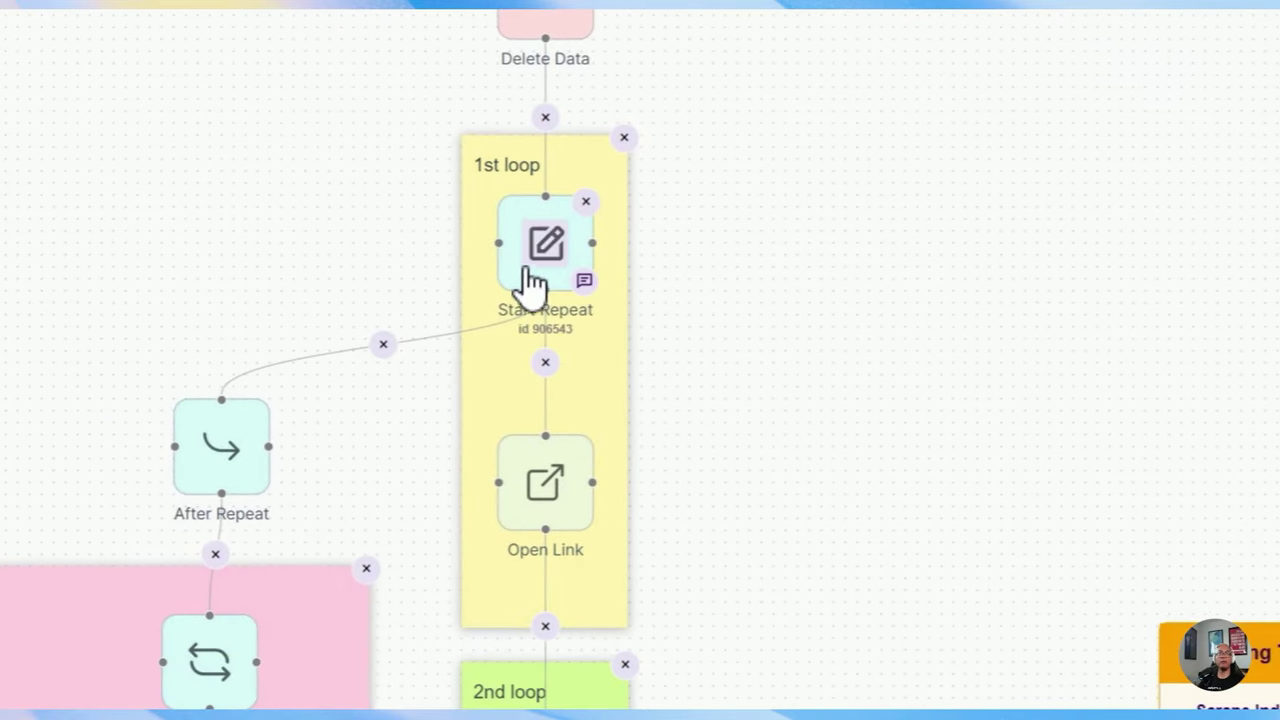
left_click_drag(730, 525, 723, 401)
left_click_drag(729, 352, 725, 468)
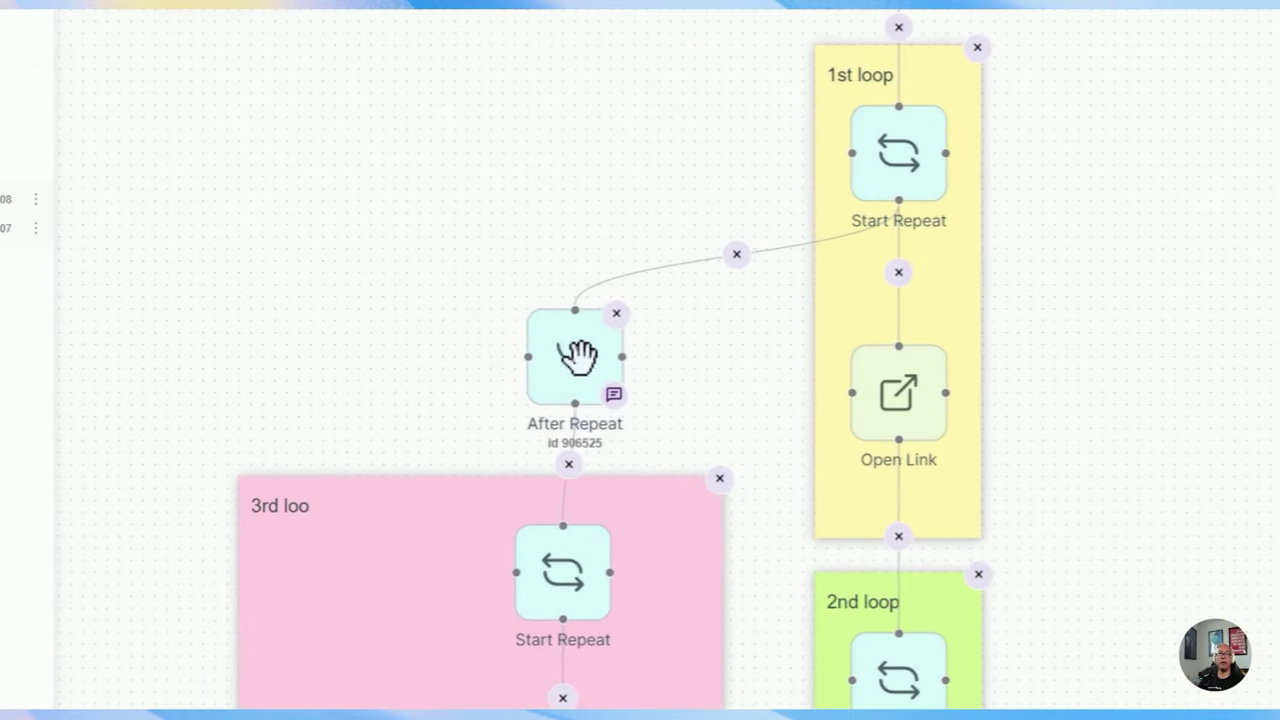
left_click_drag(717, 349, 728, 362)
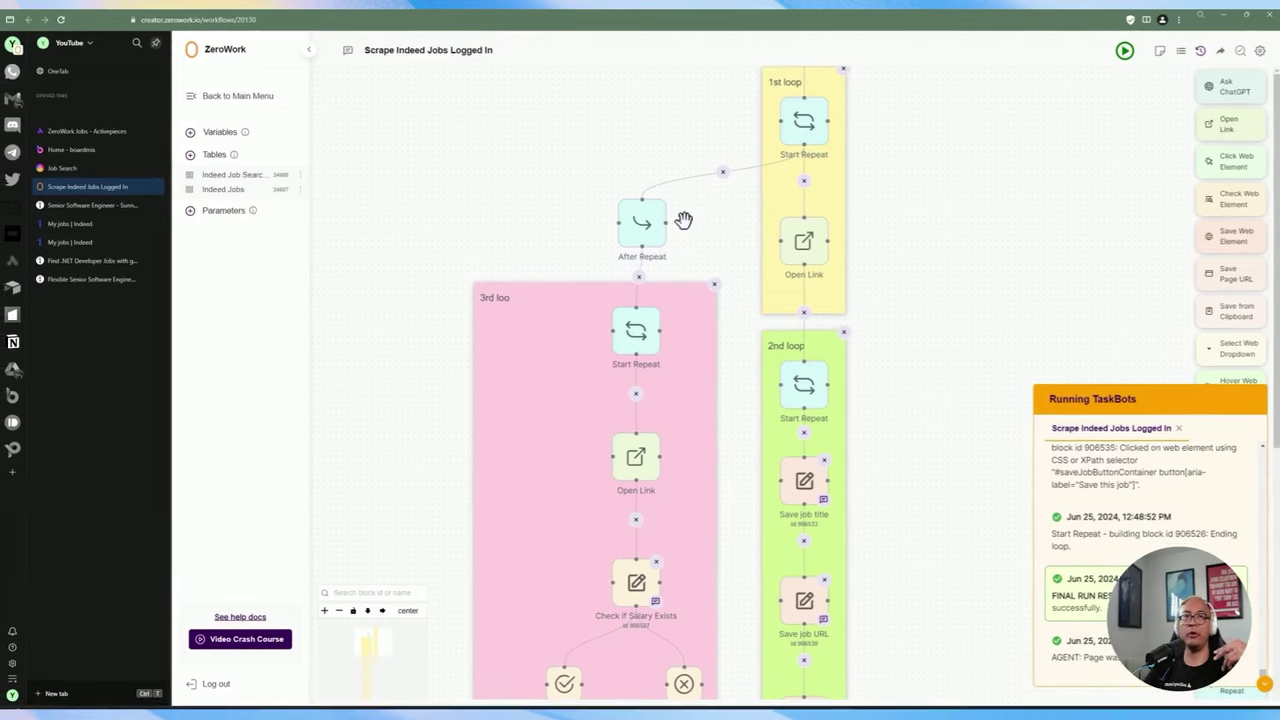
Correct the pink note's label to "3rd loop".
scroll(575, 214, "down", 1)
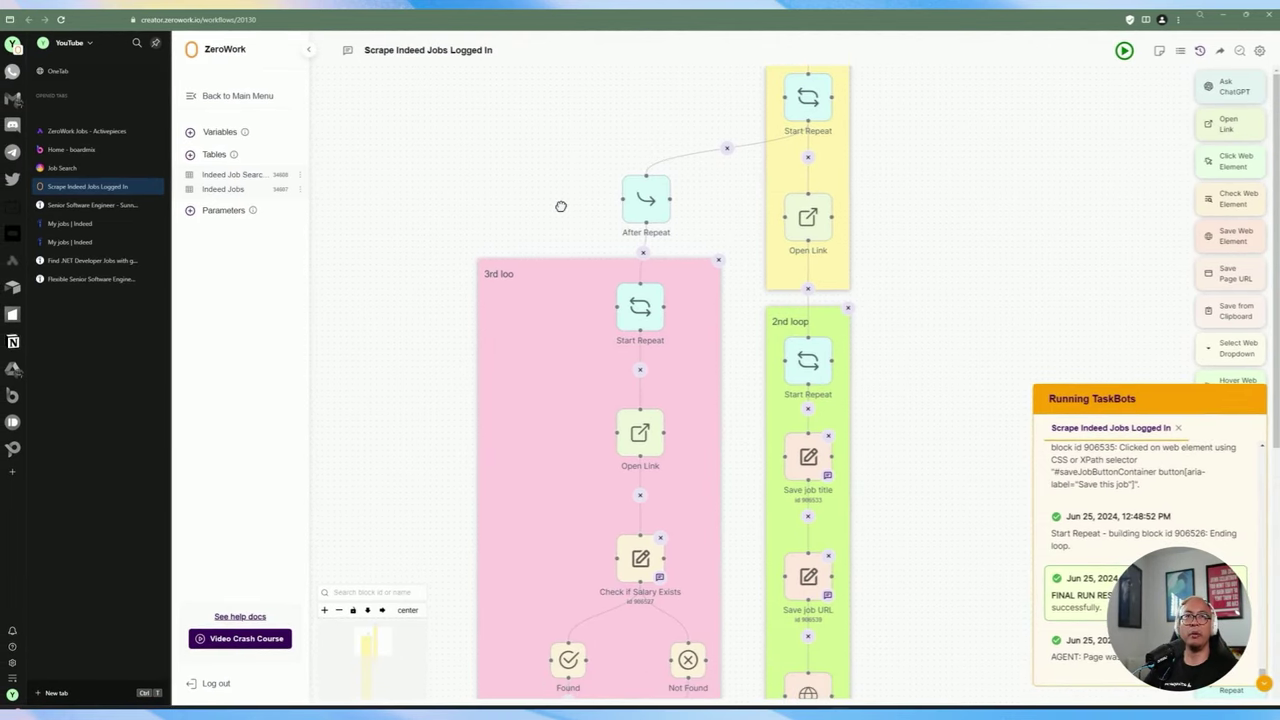
left_click_drag(560, 202, 545, 157)
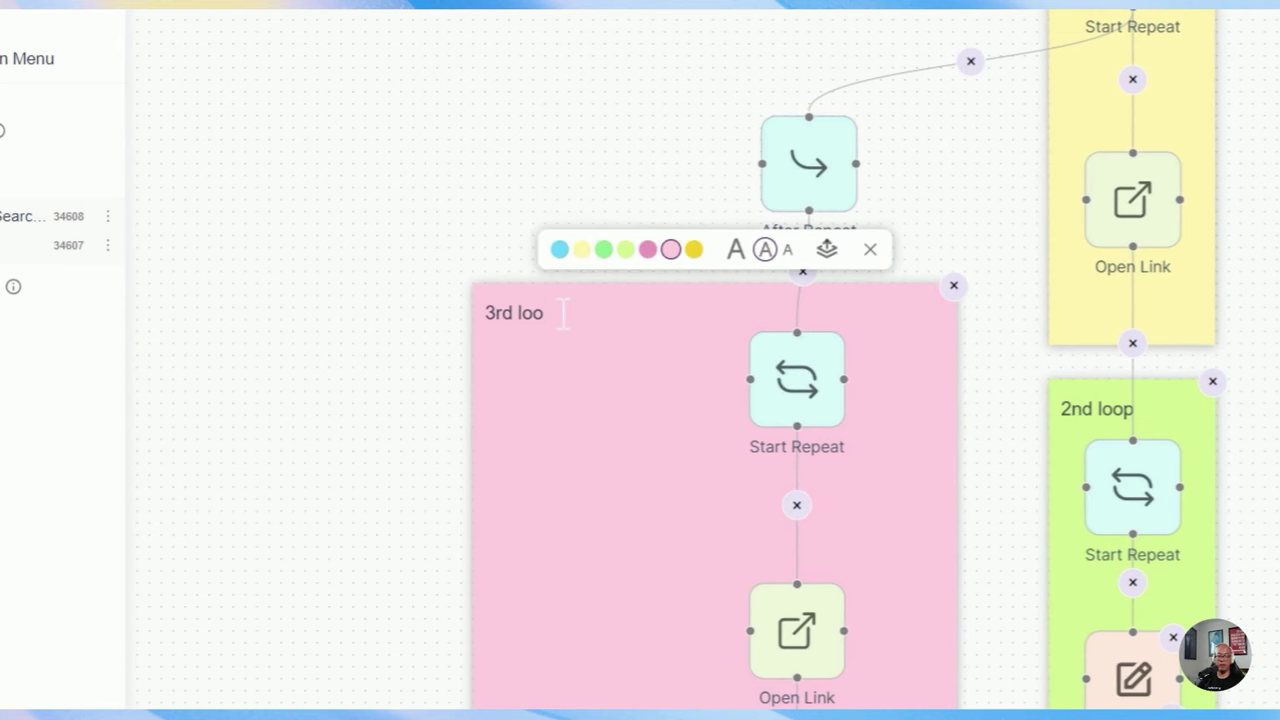
type("p")
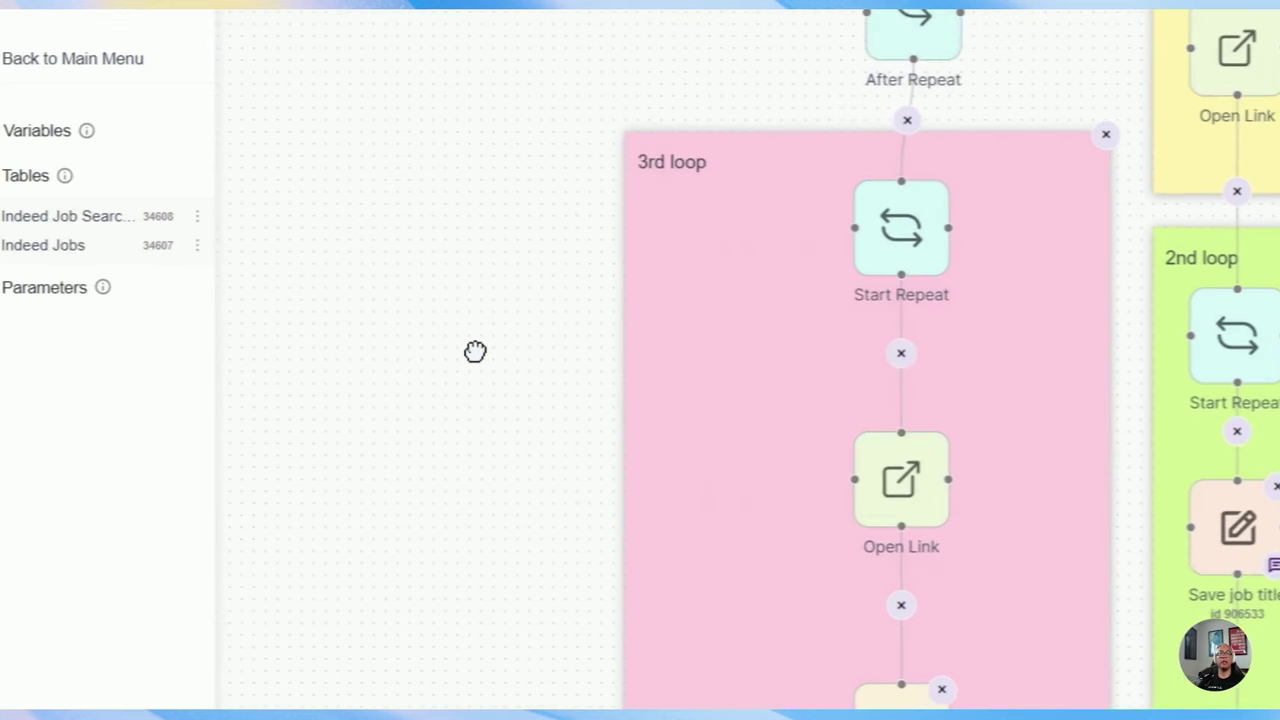
Open the third loop's Start Repeat block, examine its Dynamic loop type and Indeed Jobs table setting, and save it.
left_click_drag(93, 427, 134, 433)
left_click(905, 262)
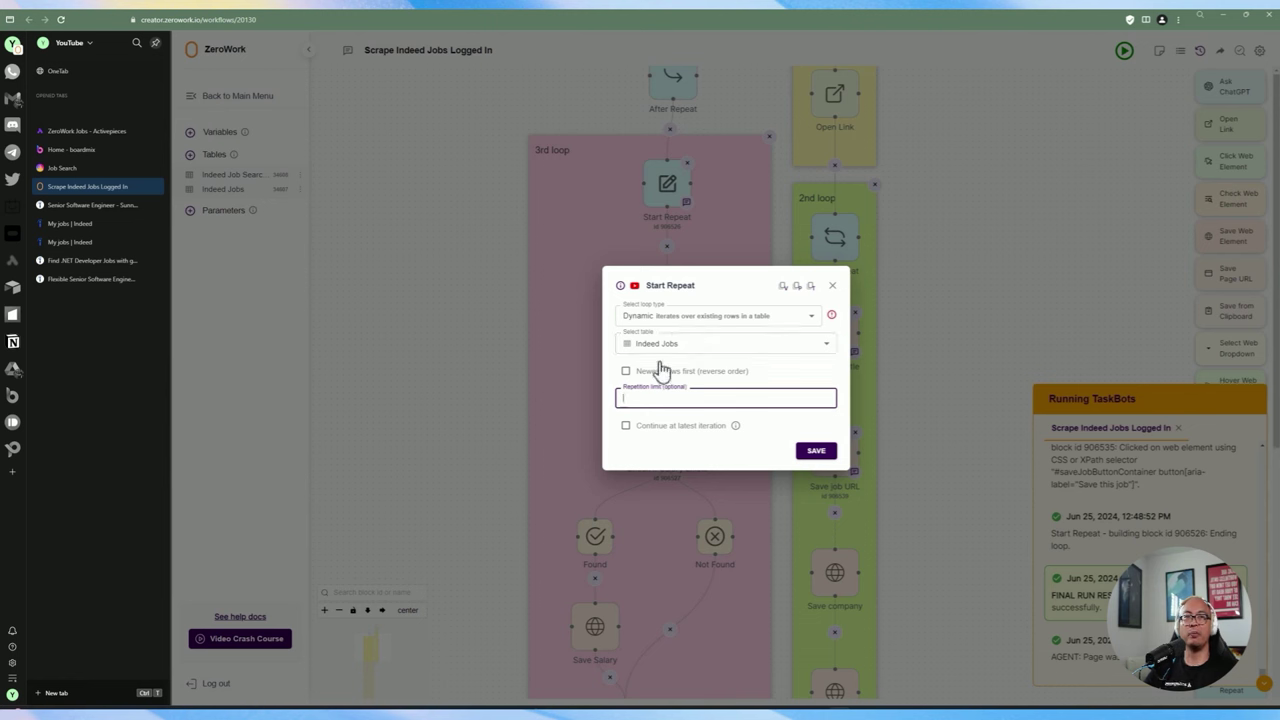
left_click(817, 453)
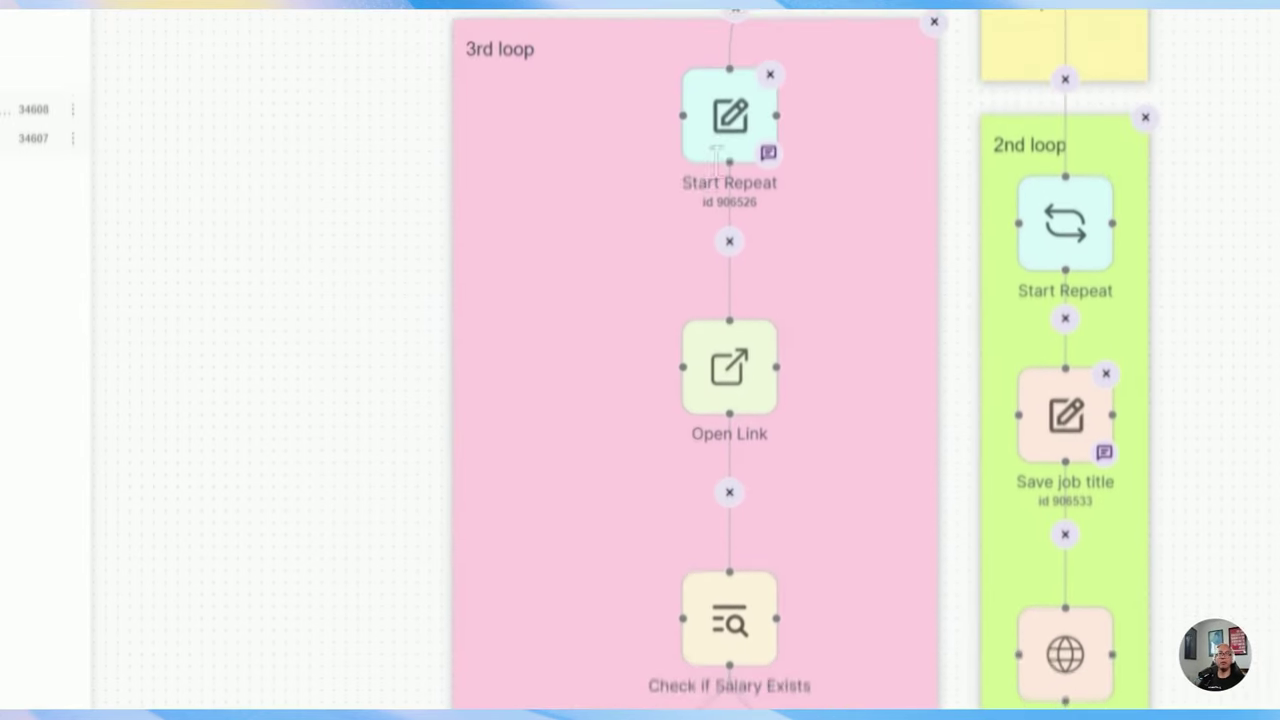
Open the third loop's Open Link block, examine its reference to the URL column of table 34607, and close it.
left_click(730, 370)
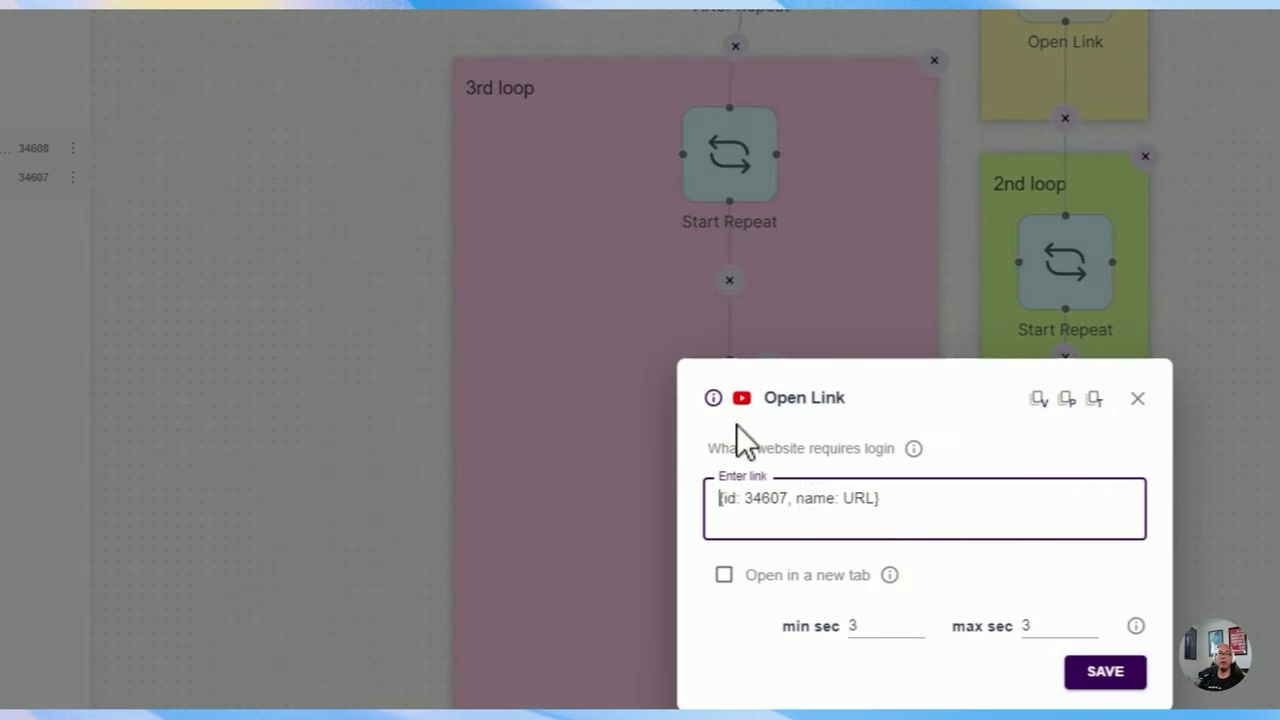
left_click_drag(880, 498, 690, 510)
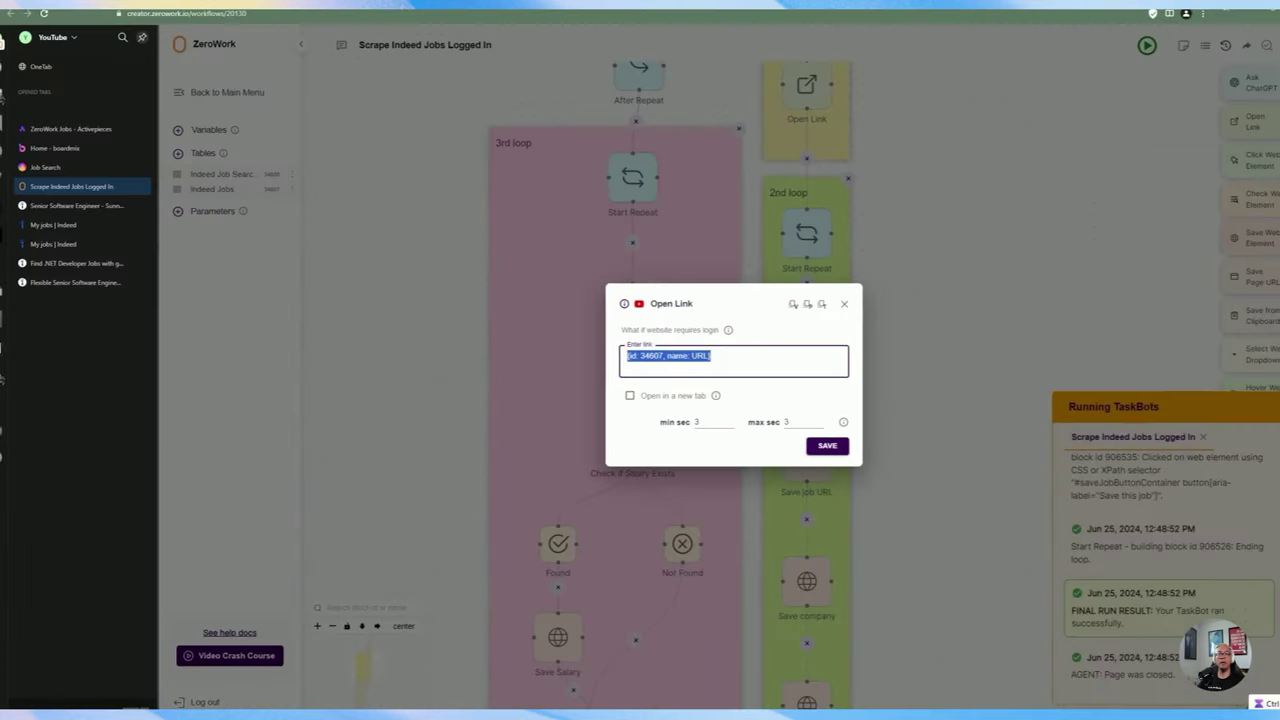
left_click_drag(883, 498, 826, 498)
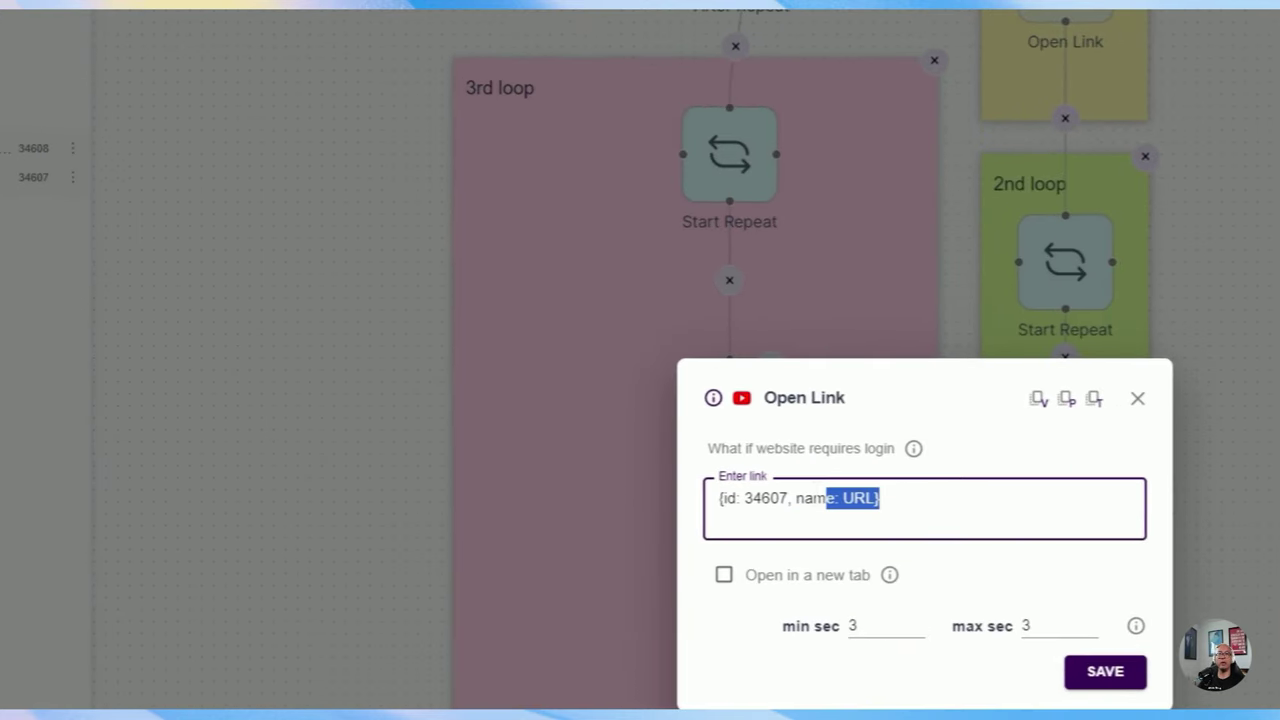
left_click(903, 500)
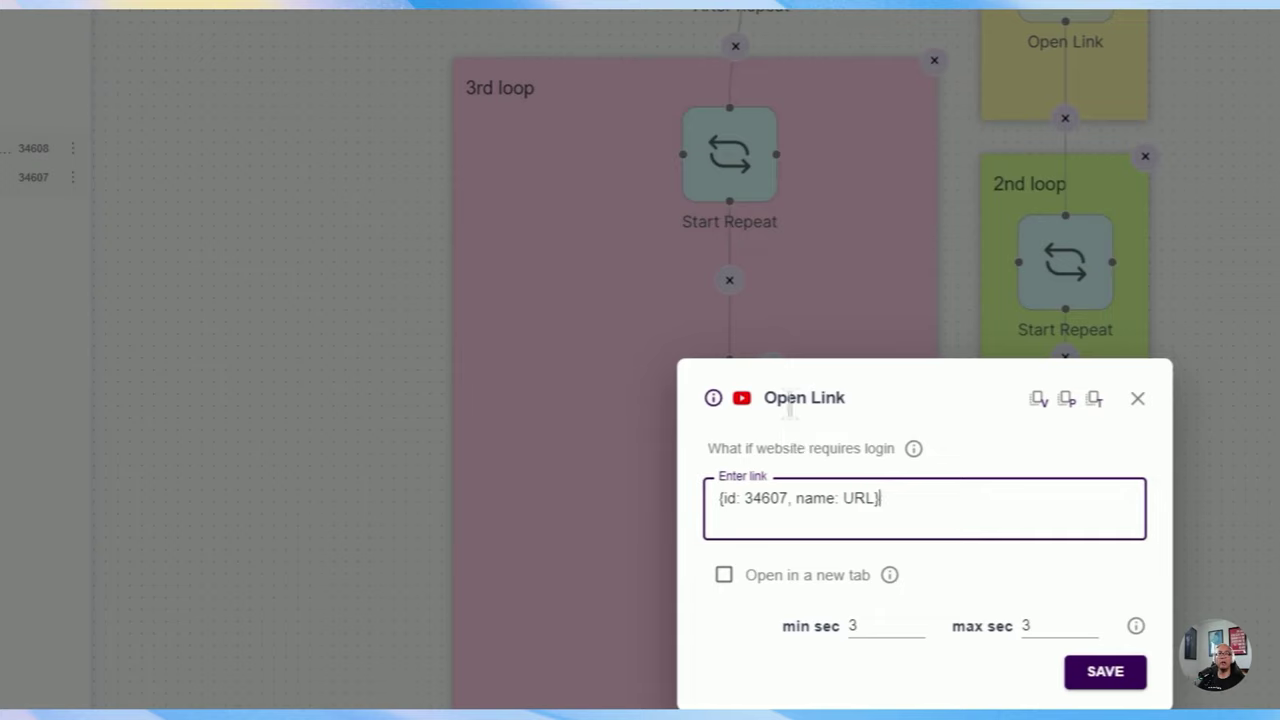
left_click(1138, 398)
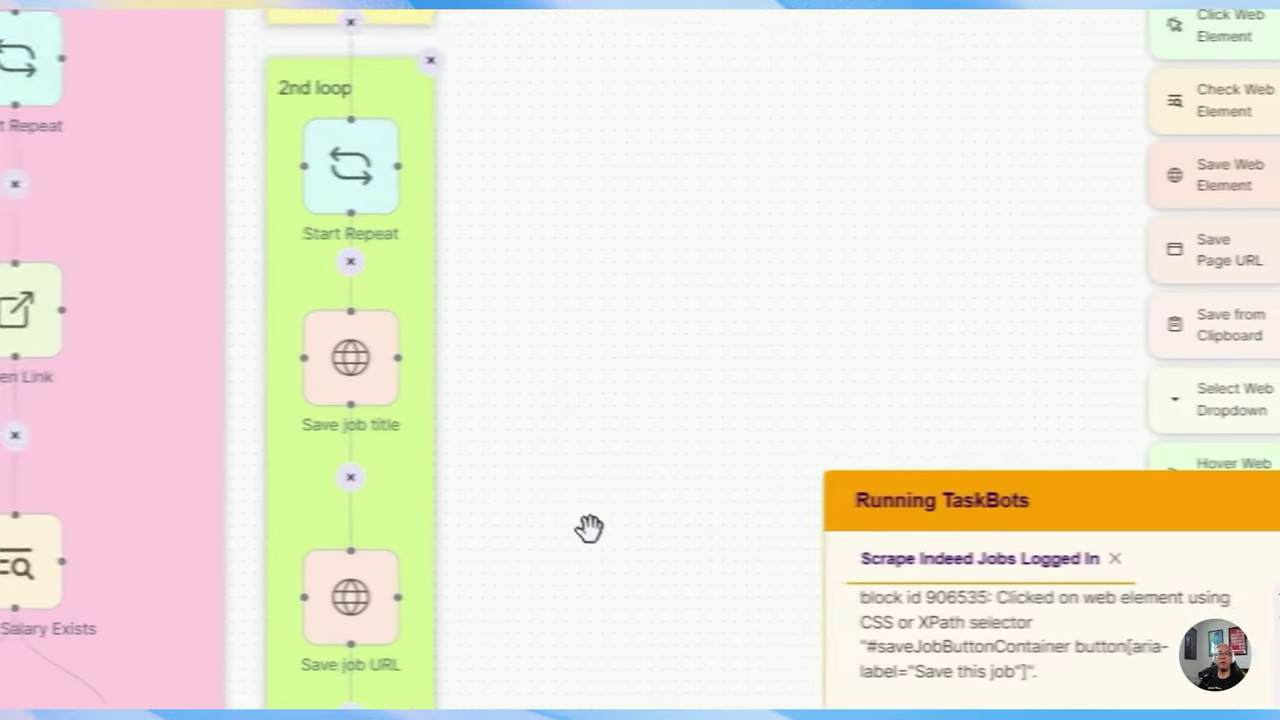
Locate the Check if Salary Exists block, and switch to the Indeed search results to compare the pay information on the job cards.
left_click_drag(1136, 534, 1120, 441)
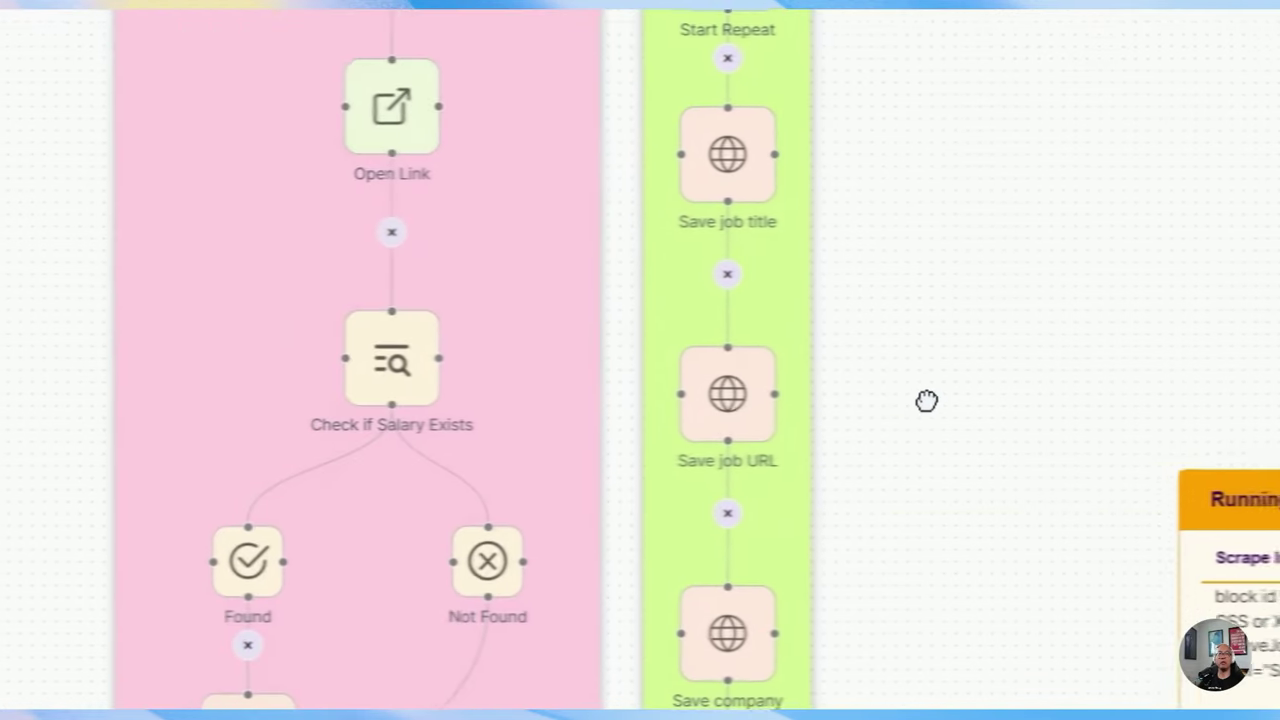
left_click_drag(927, 401, 931, 389)
left_click_drag(905, 489, 896, 422)
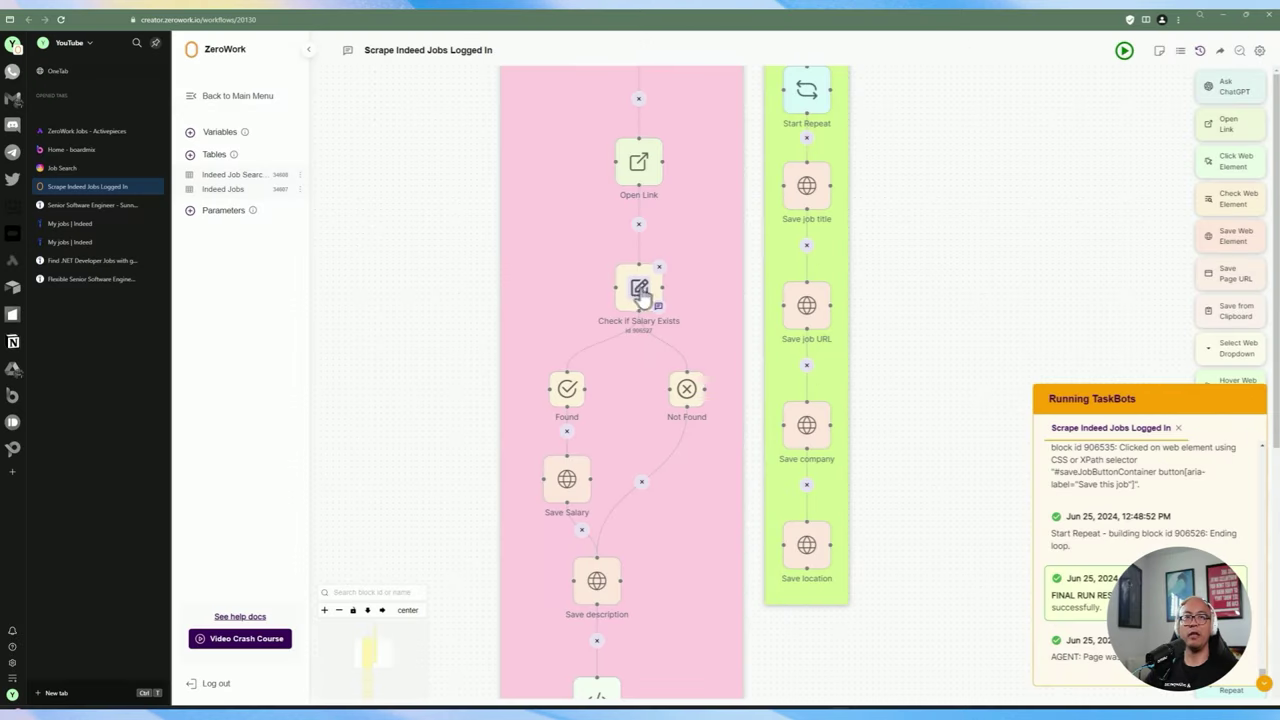
left_click(82, 279)
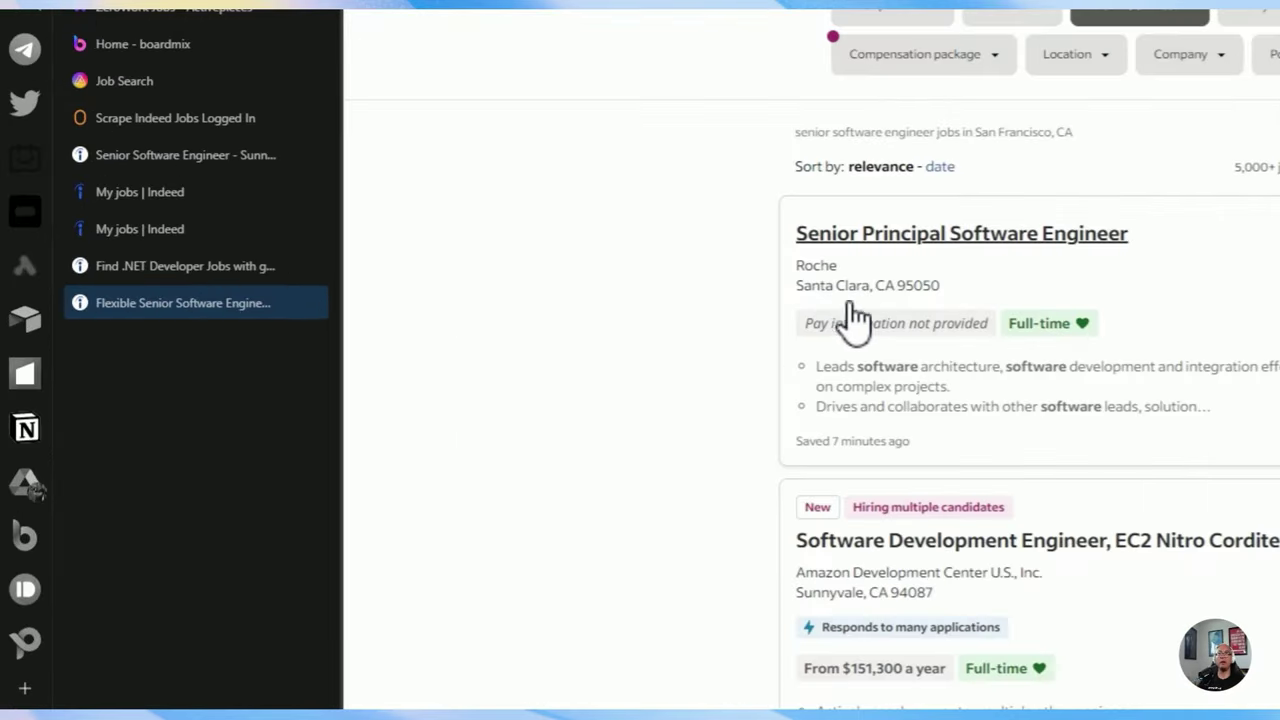
scroll(865, 371, "down", 5)
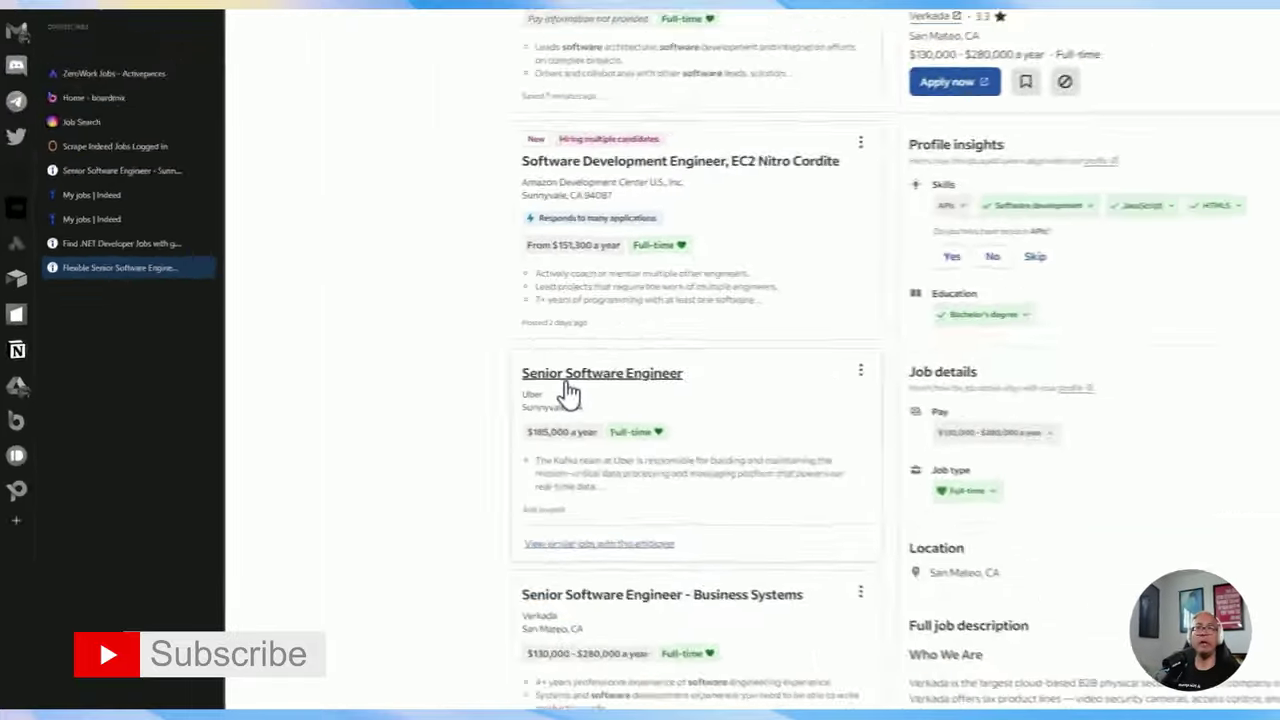
scroll(567, 393, "up", 2)
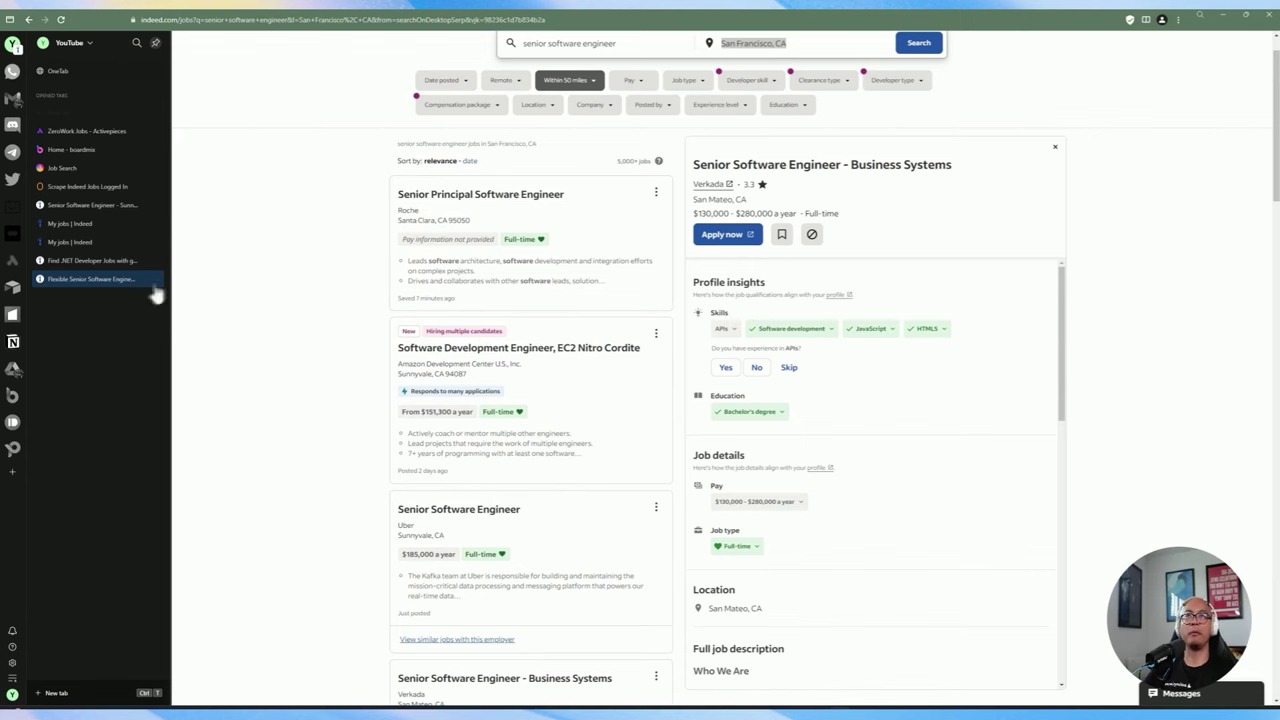
Switch to the Uber Senior Software Engineer posting and highlight the yearly salary under its location.
left_click(100, 205)
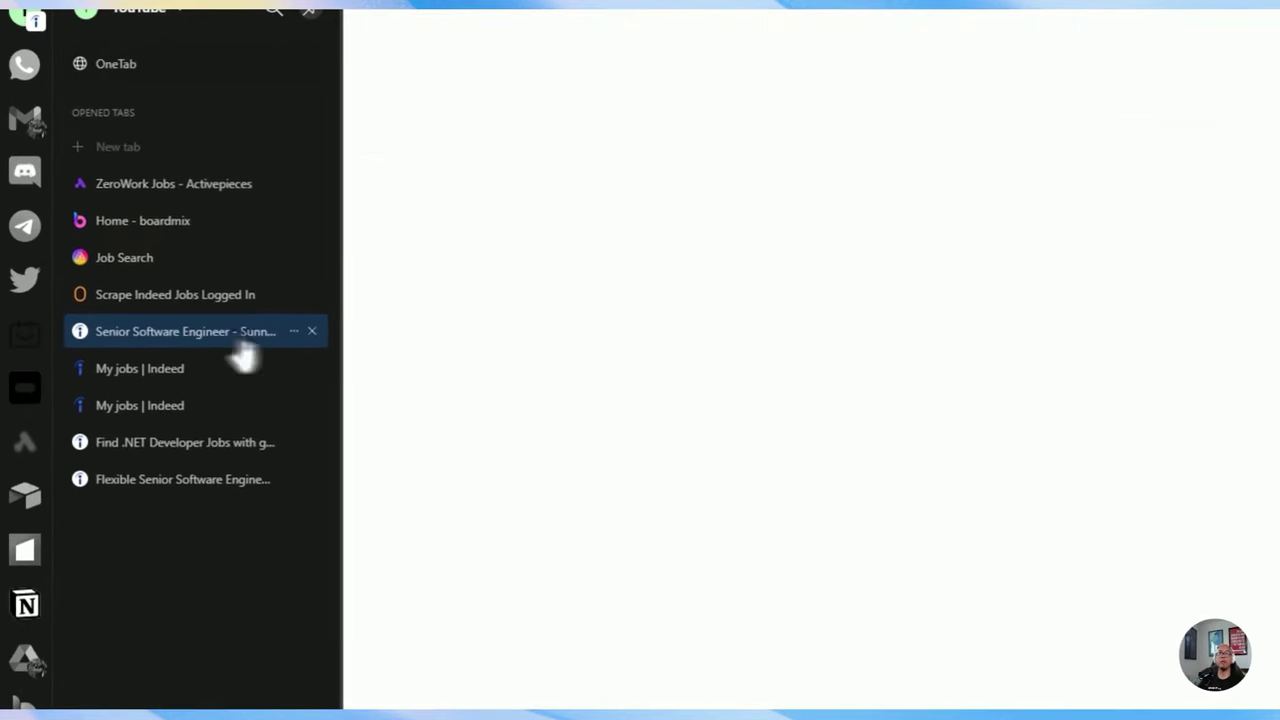
scroll(533, 369, "down", 1)
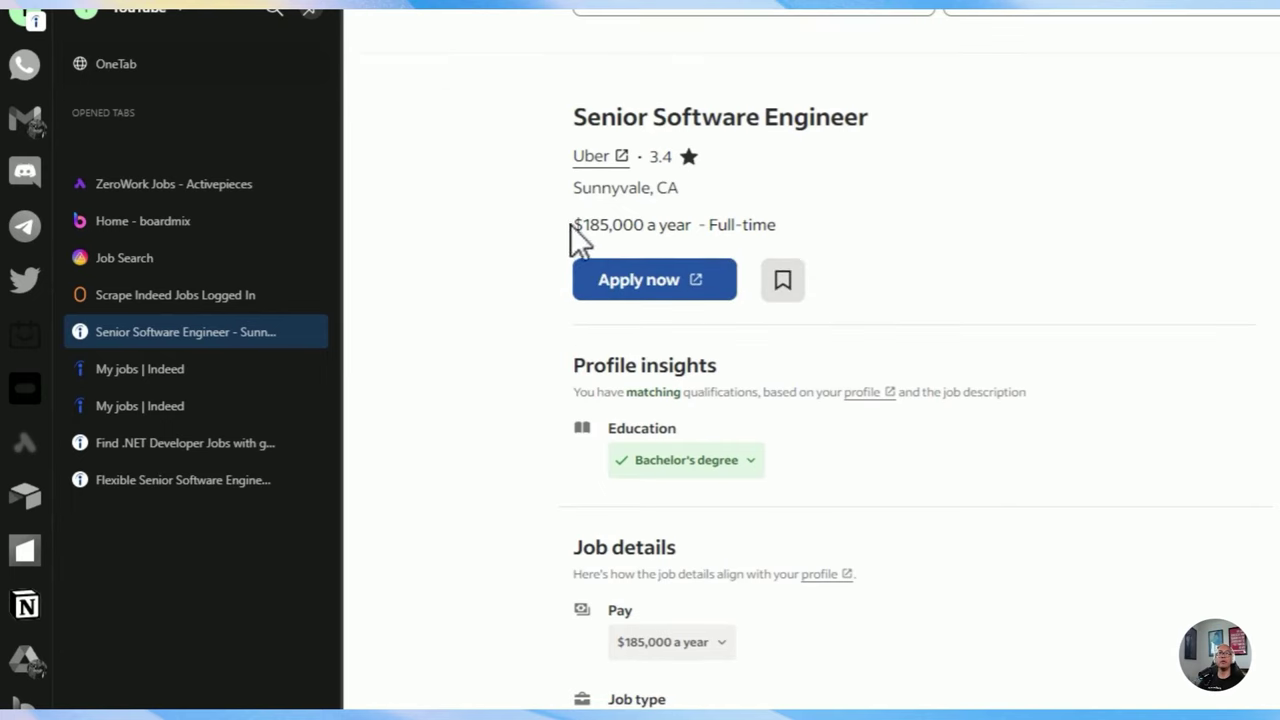
left_click_drag(571, 224, 692, 226)
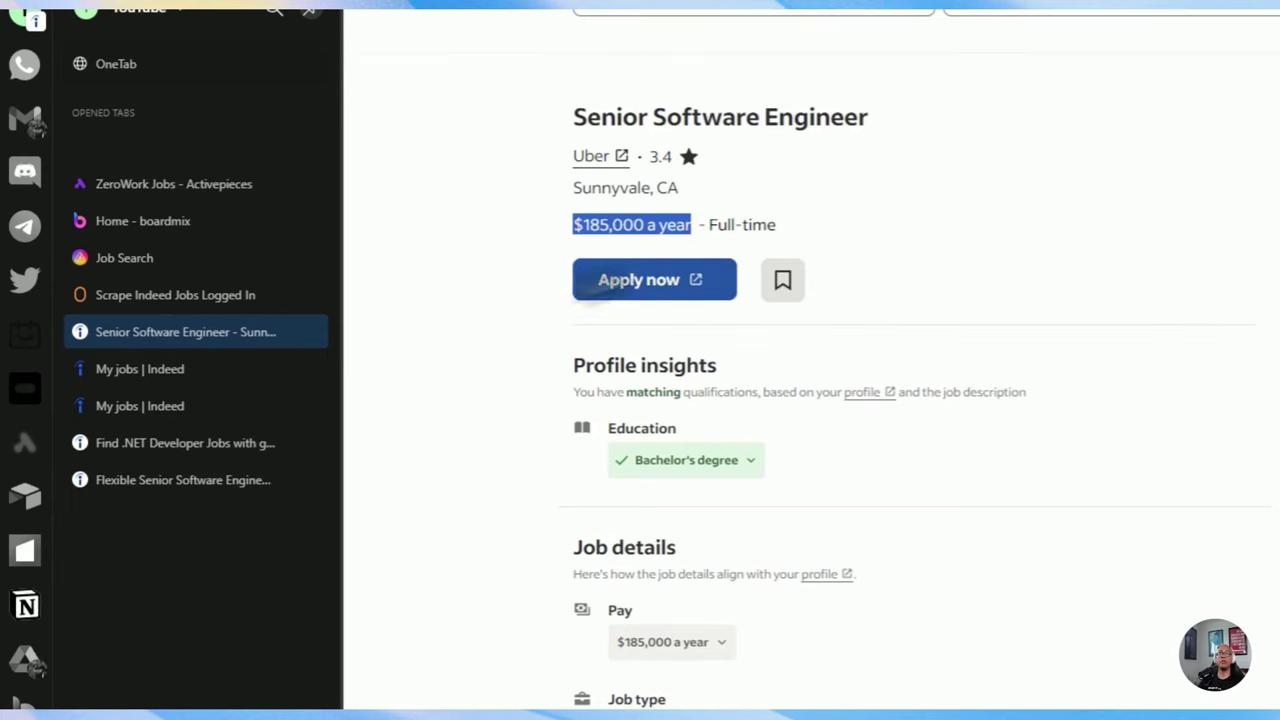
Open the Senior Principal Software Engineer result in a new tab and compare its pay and job type line with the Uber posting's.
left_click(185, 480)
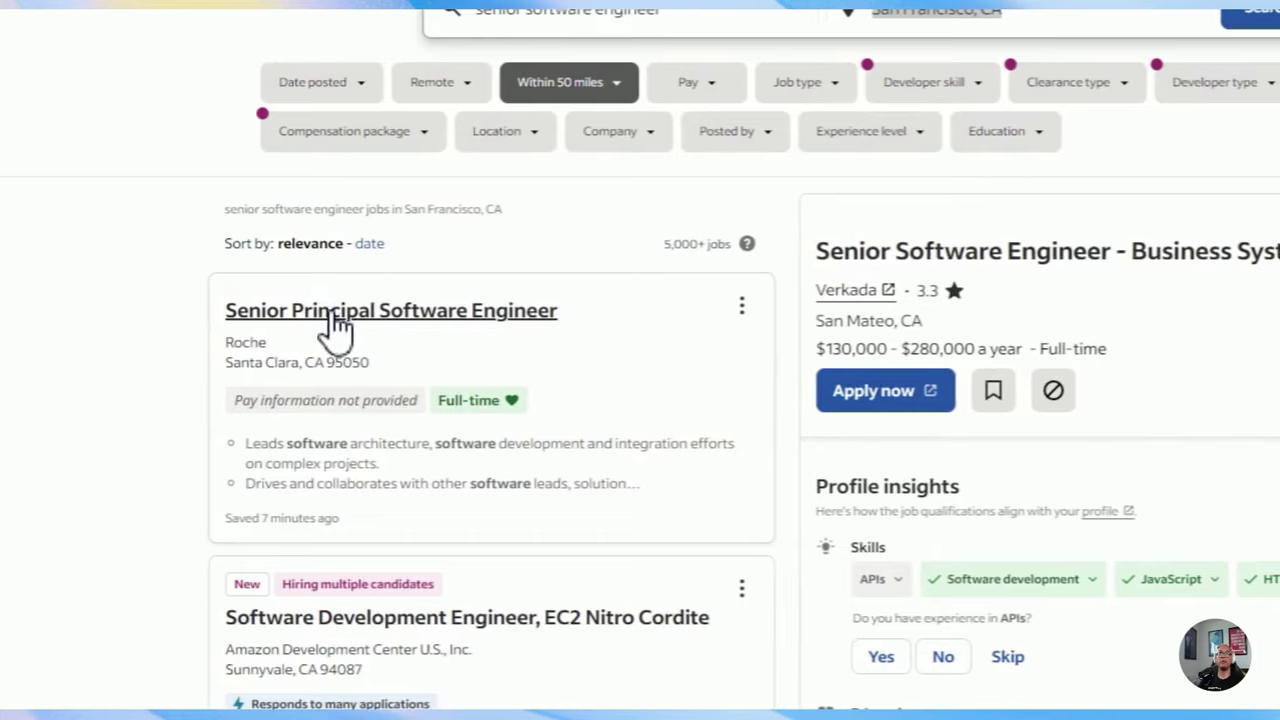
right_click(368, 312)
left_click(385, 326)
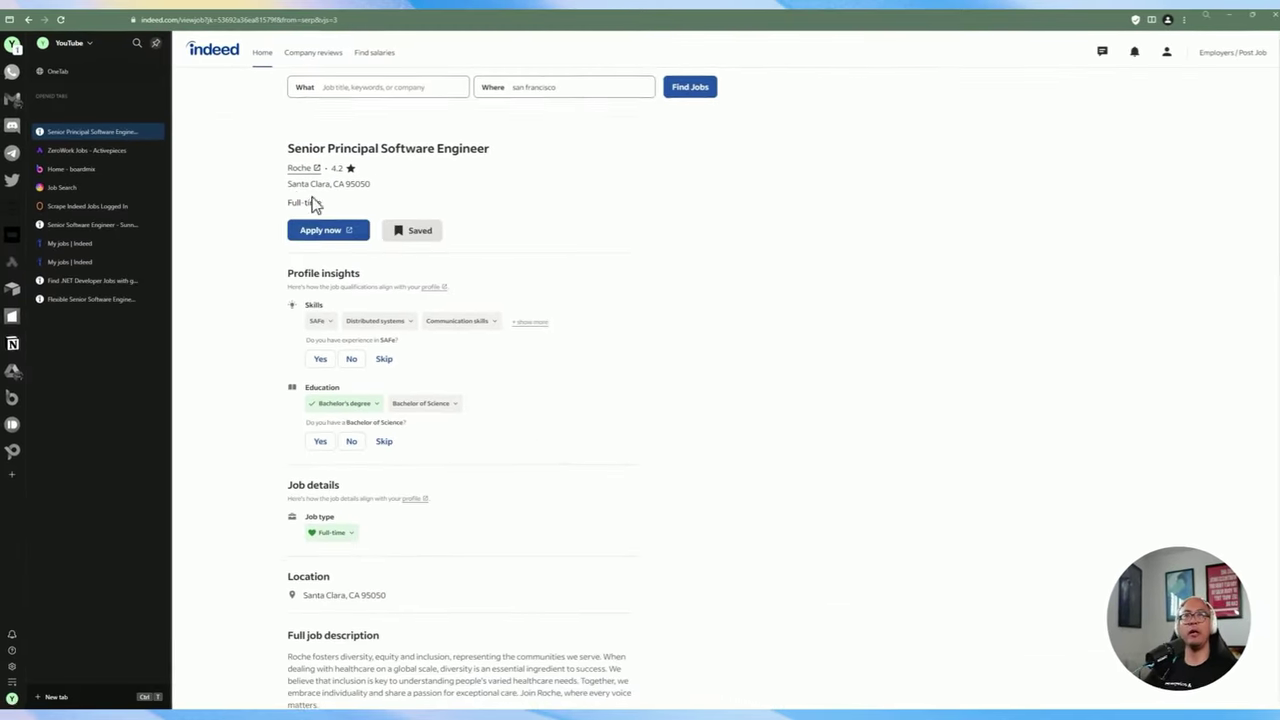
left_click_drag(291, 183, 314, 183)
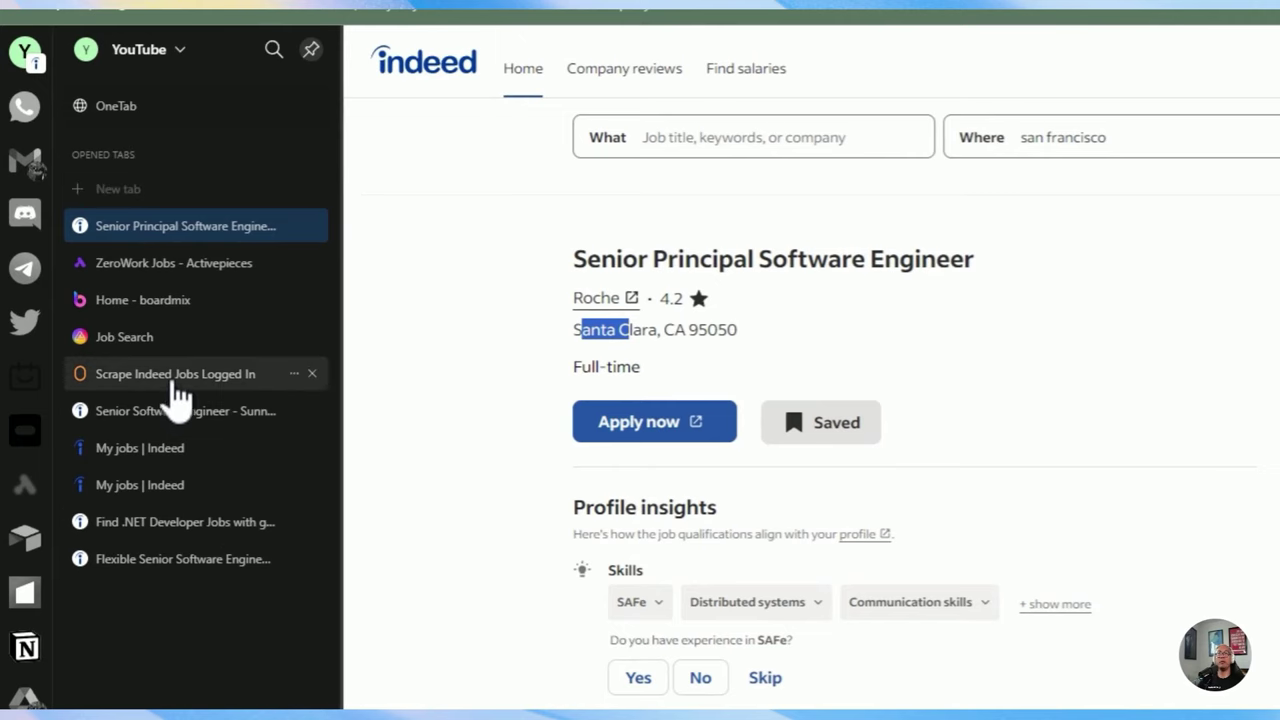
left_click(222, 408)
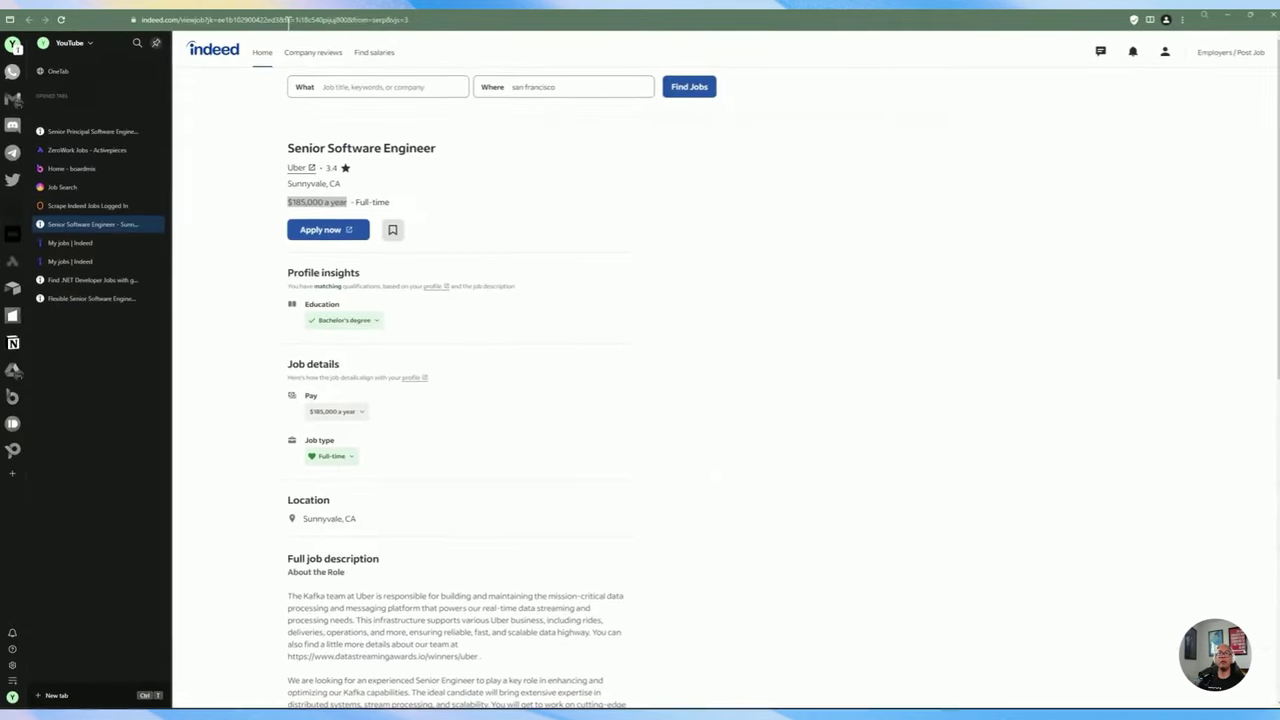
Switch back to the ZeroWork workflow, review the Salary column of the Indeed Jobs table, and close the table.
left_click(72, 205)
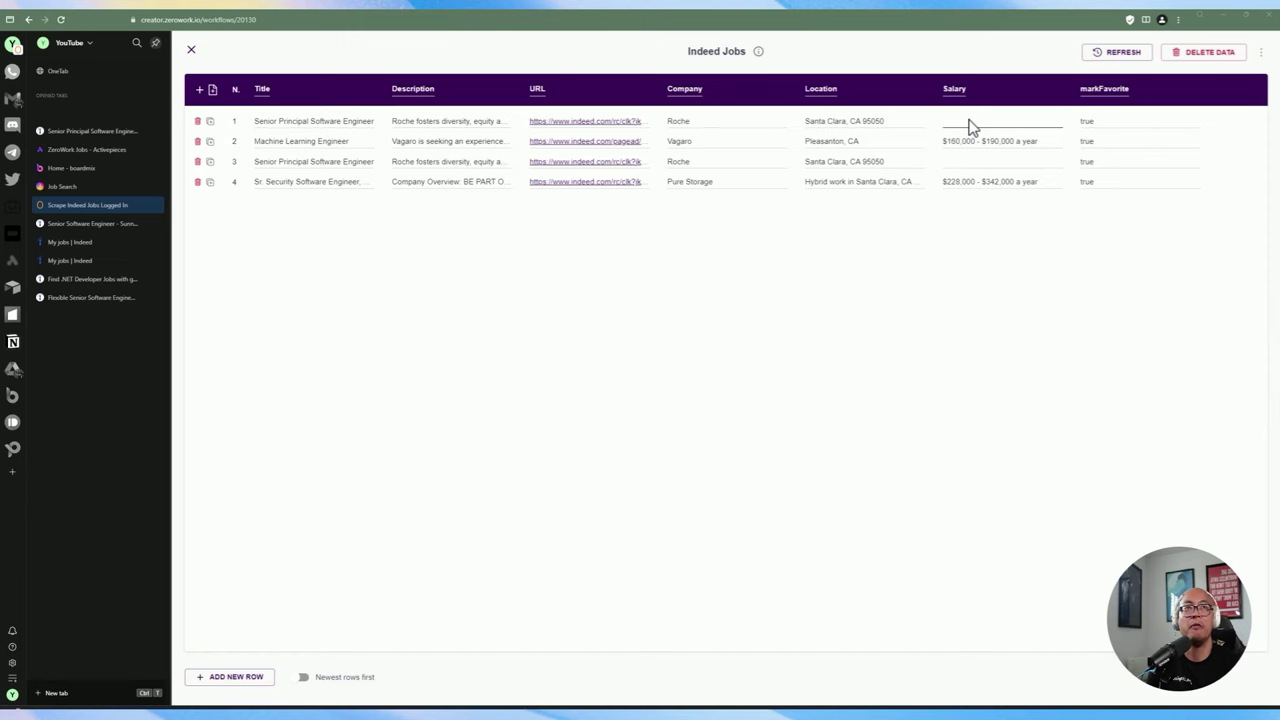
left_click(192, 50)
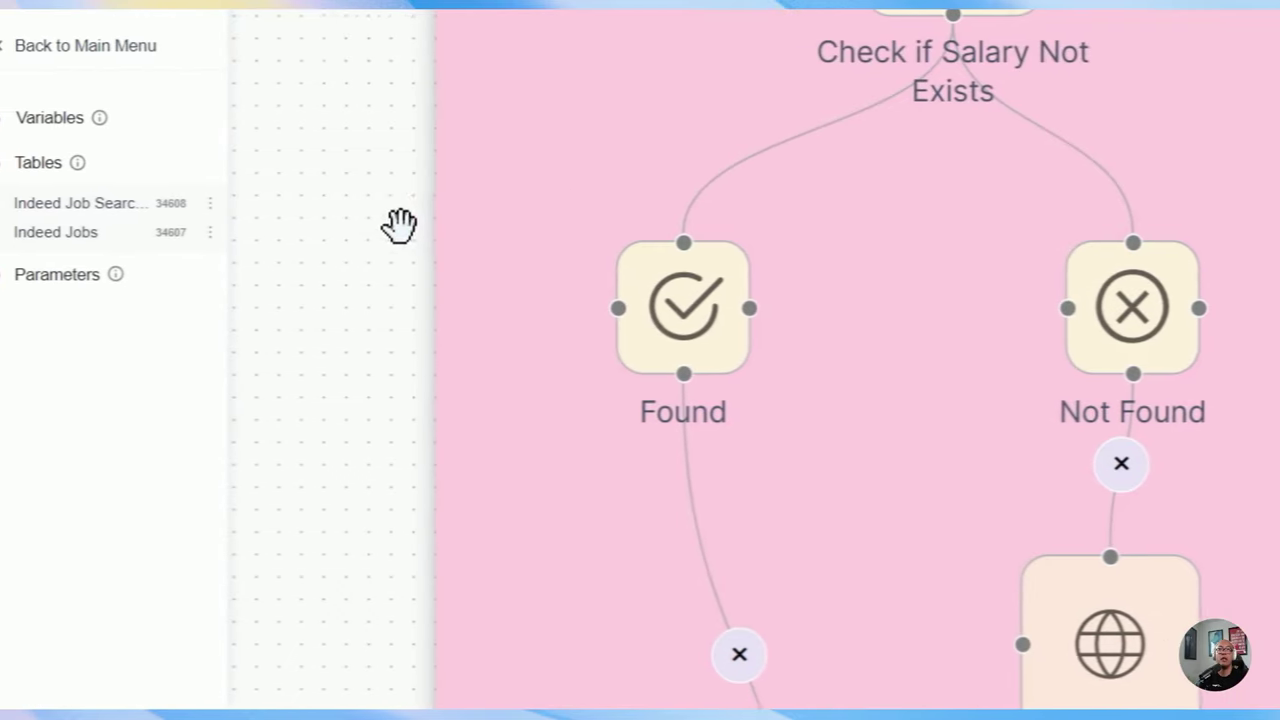
Open the third loop's Check if Salary Not Exists block and examine its CSS selector, highlighting the #salaryInfoAndJobType span part.
left_click_drag(399, 226, 331, 484)
scroll(331, 484, "down", 1)
left_click_drag(302, 438, 431, 486)
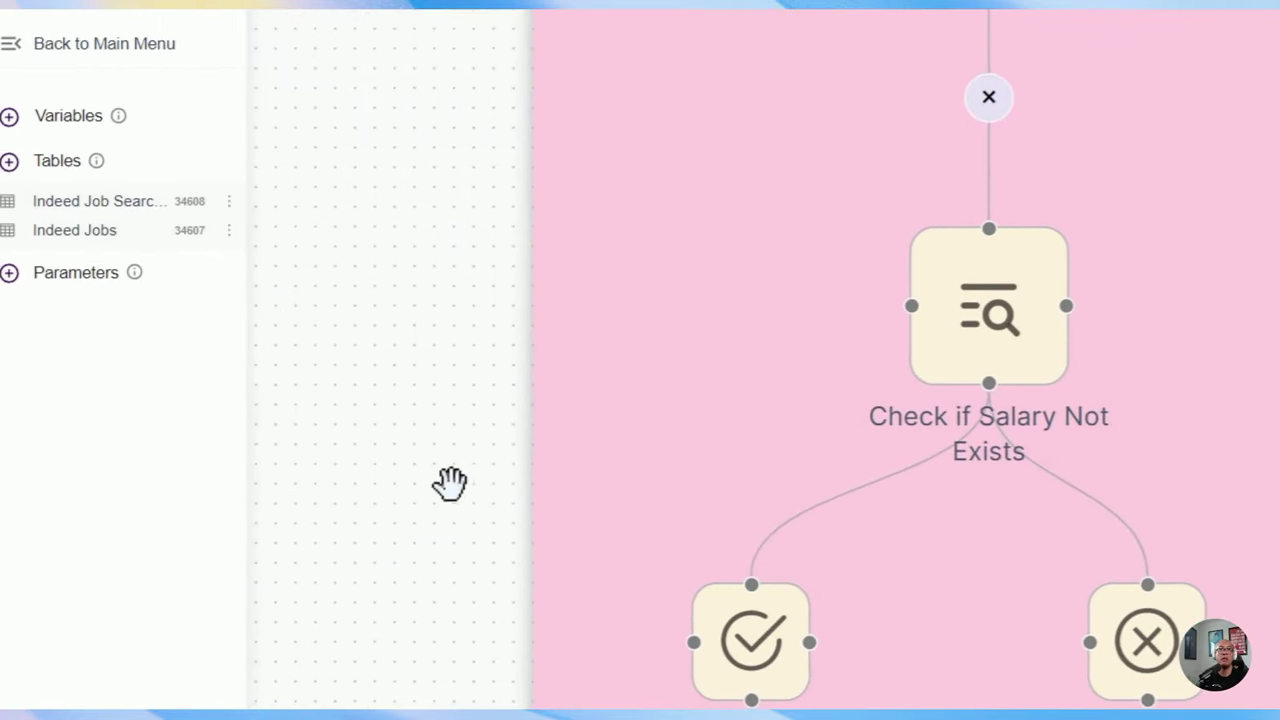
left_click(982, 320)
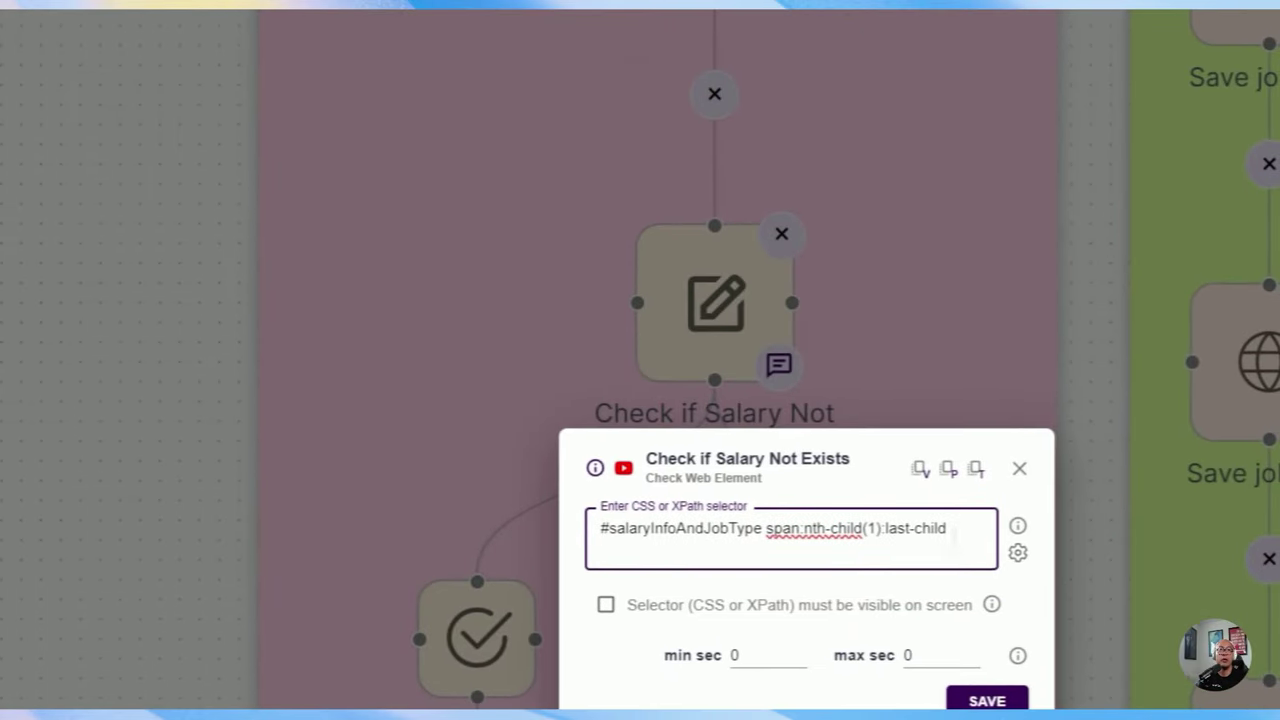
left_click_drag(948, 529, 600, 529)
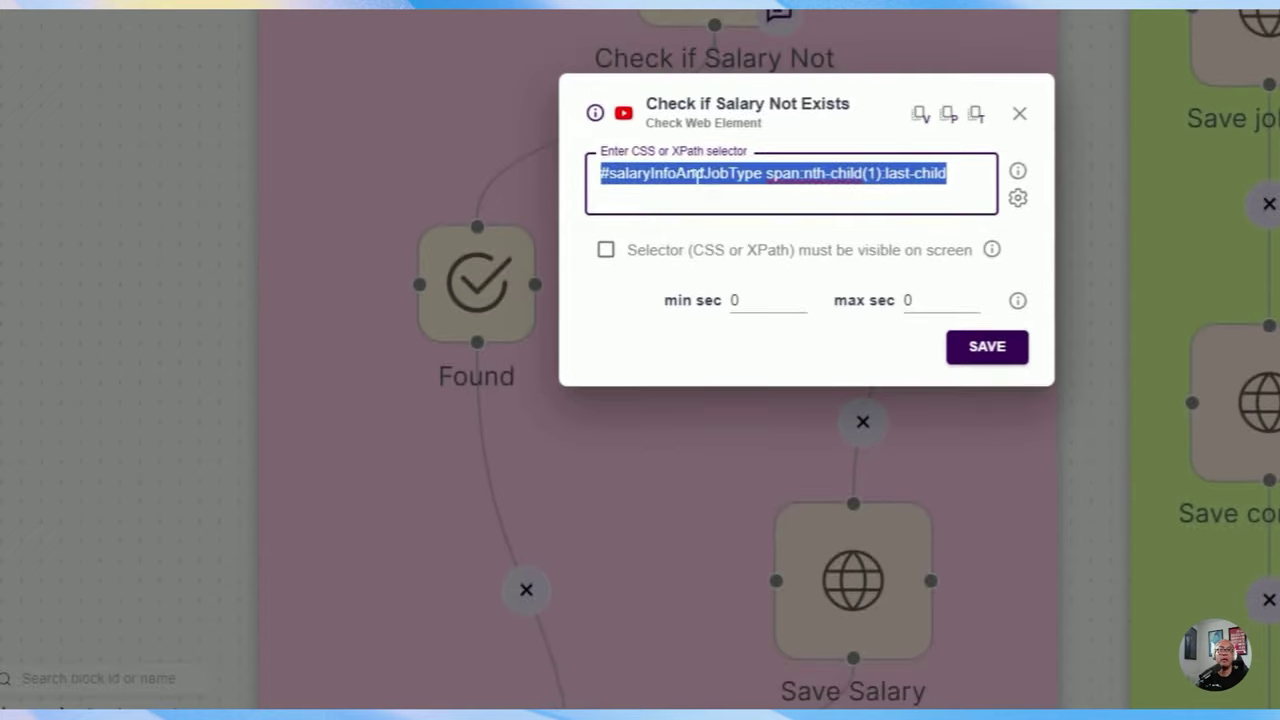
left_click(705, 529)
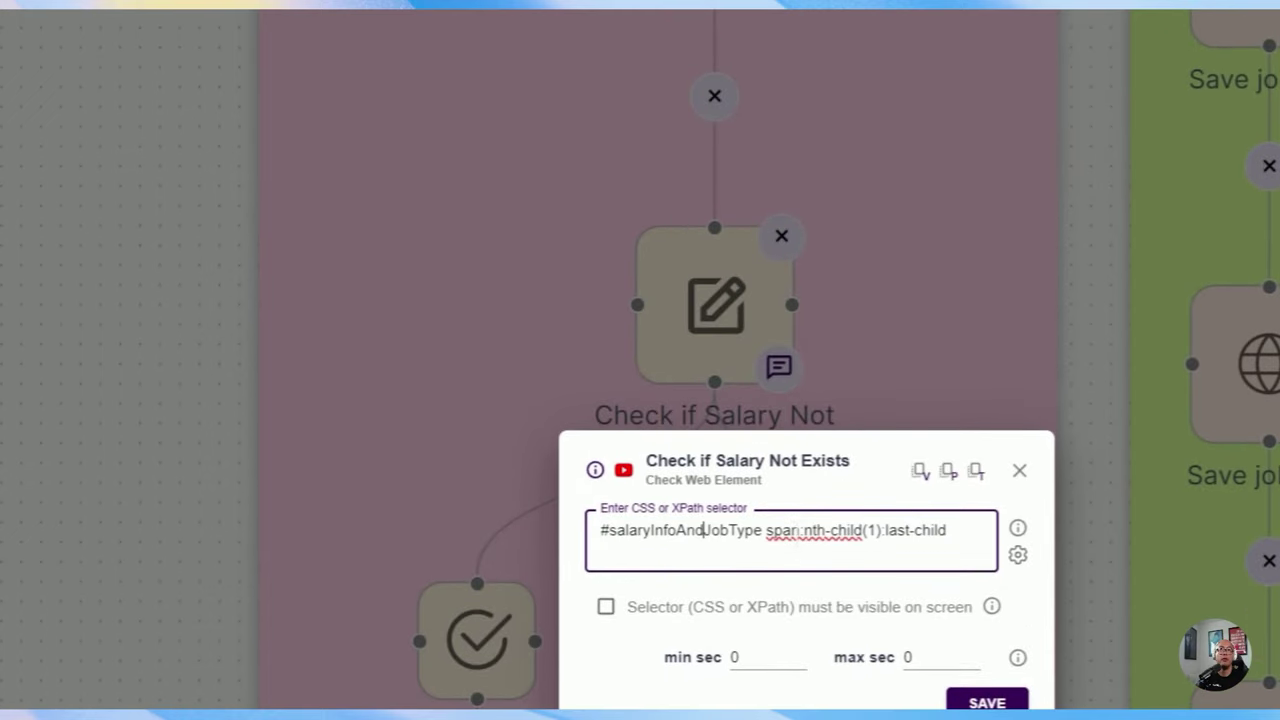
left_click_drag(792, 172, 710, 172)
left_click(745, 530)
left_click_drag(799, 529, 600, 530)
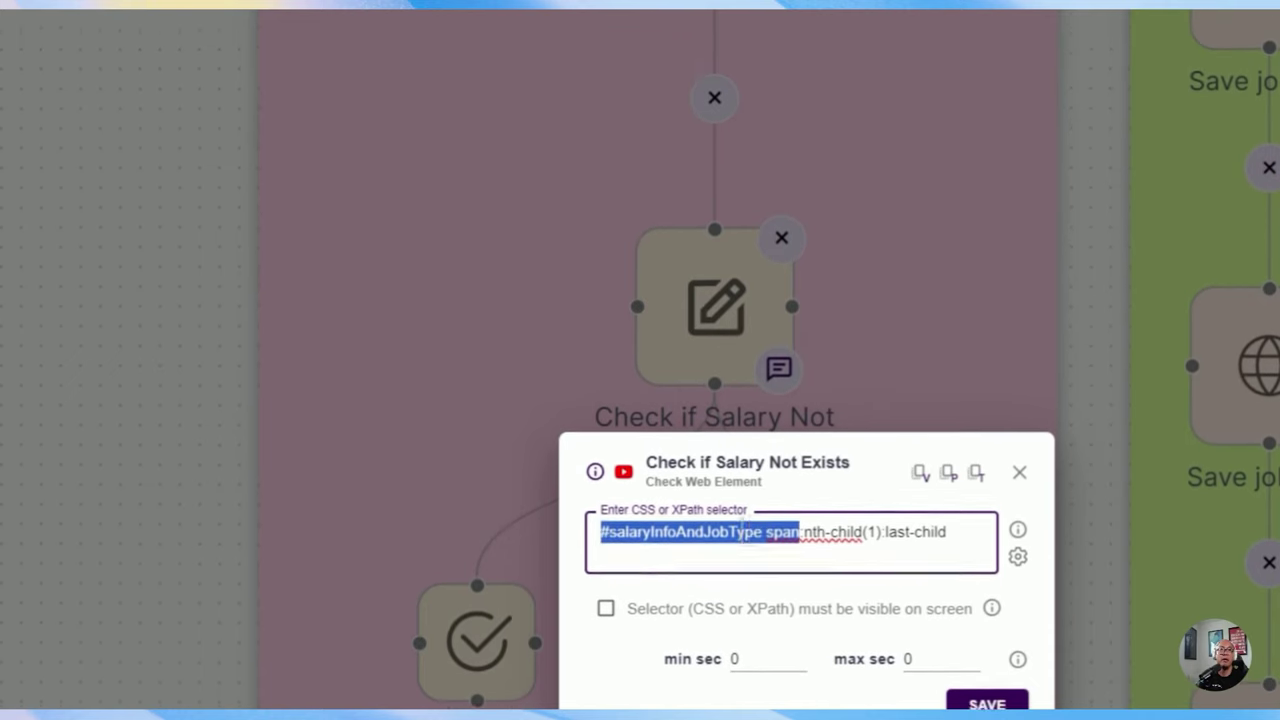
left_click(654, 530)
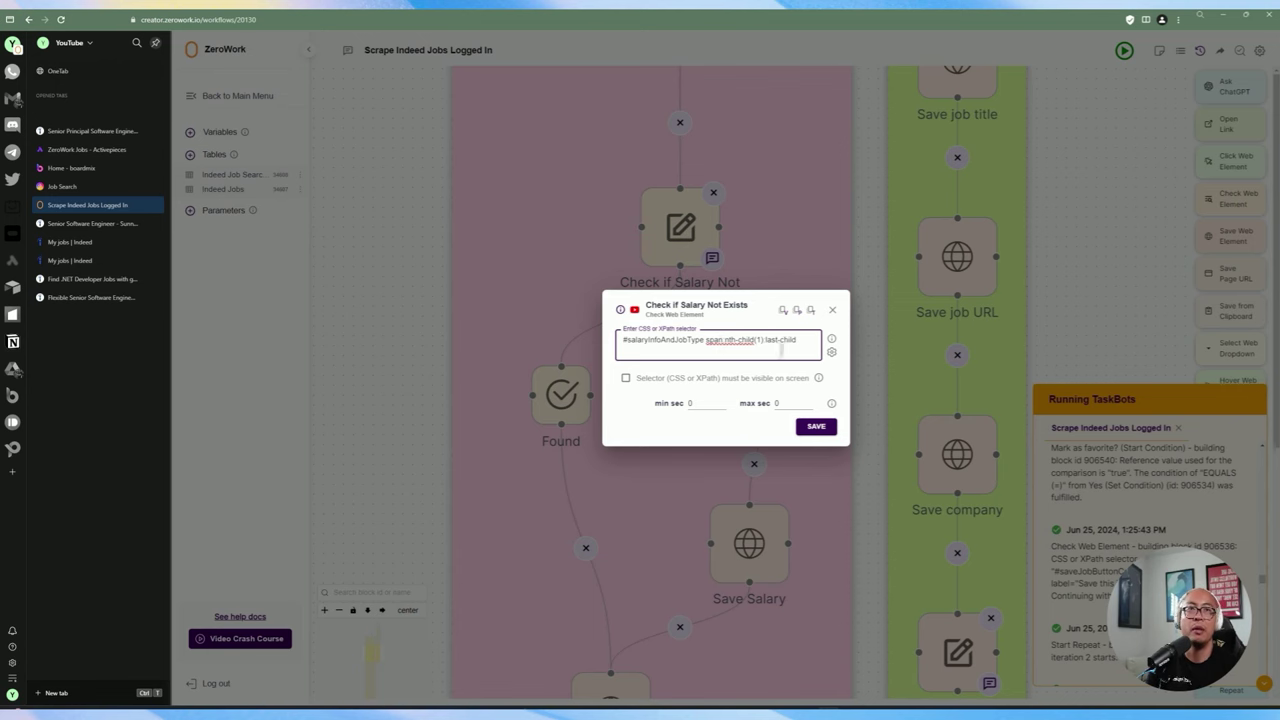
Highlight the full salary selector, its last-child condition and the #salaryInfoAndJobType ID in turn, and close the block settings.
key("ctrl+a")
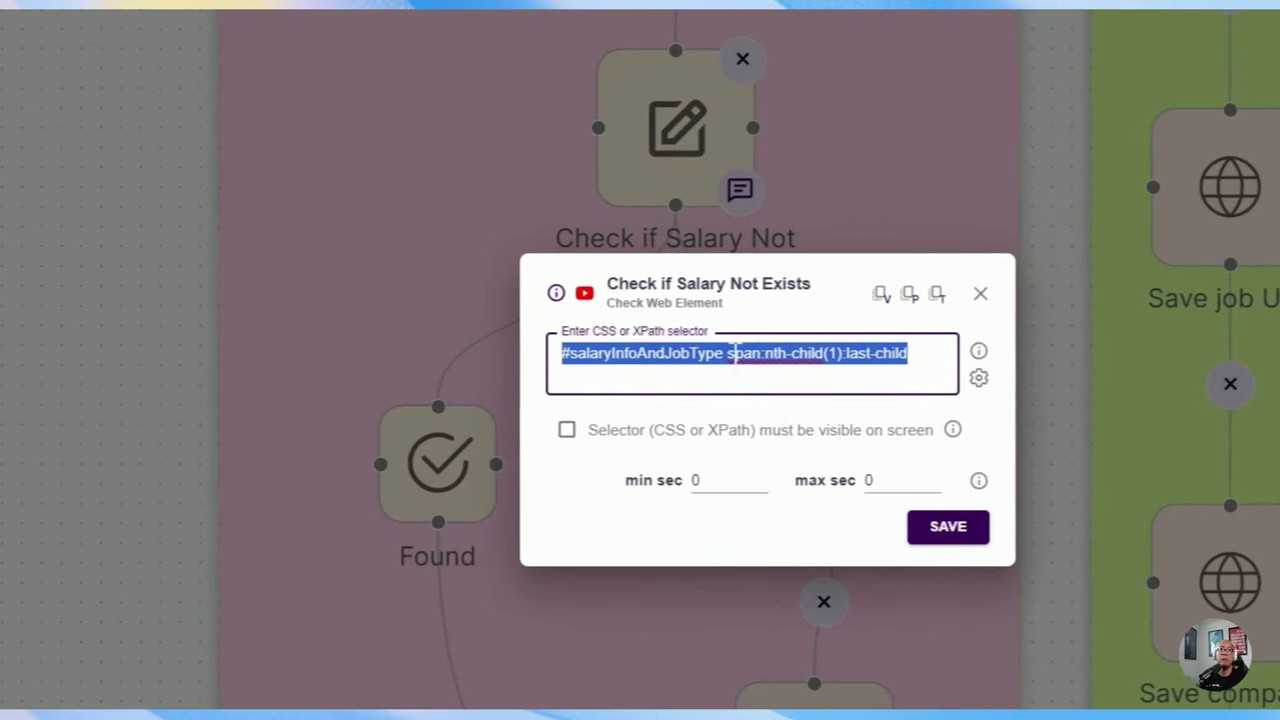
left_click(737, 356)
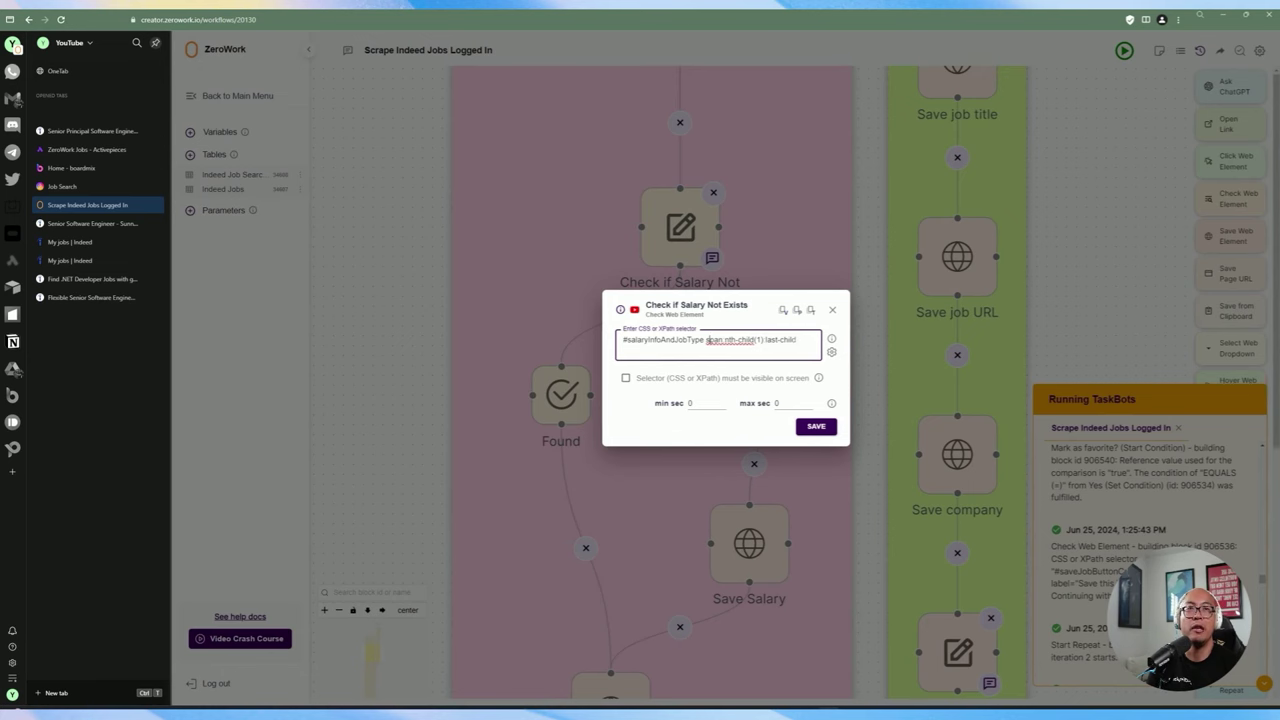
left_click_drag(800, 340, 771, 340)
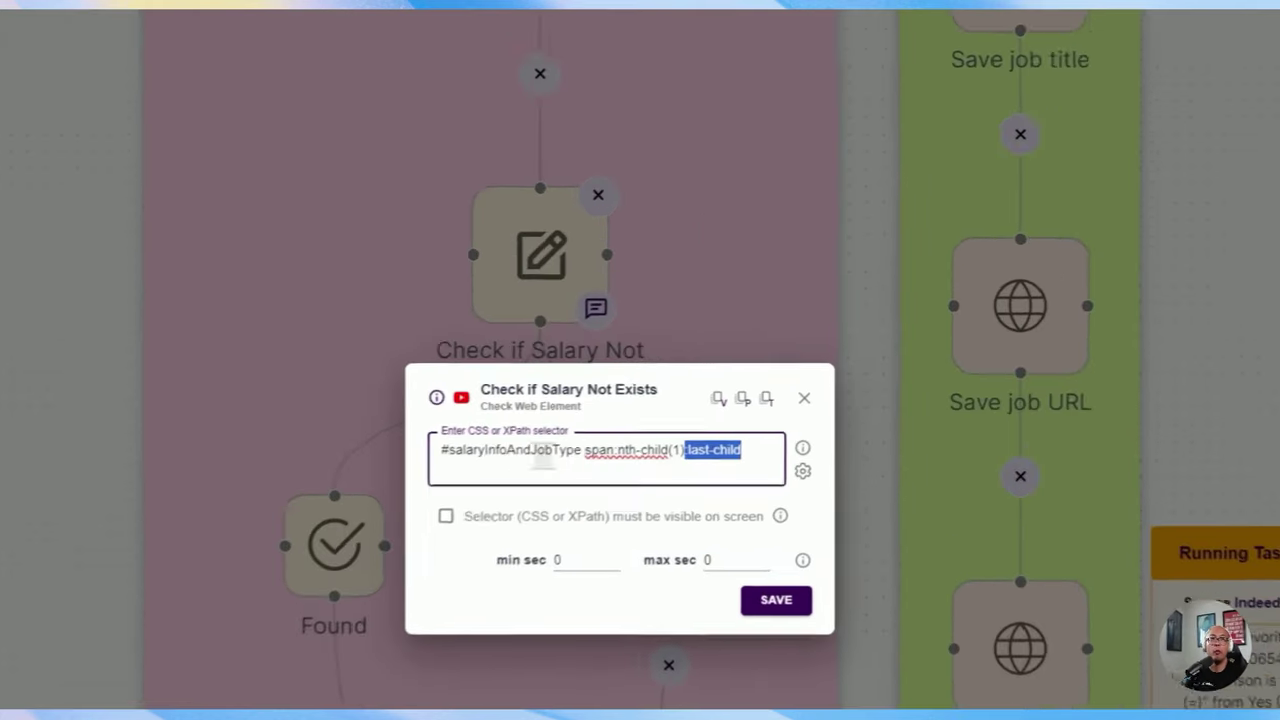
left_click_drag(704, 340, 678, 340)
left_click_drag(484, 490, 374, 490)
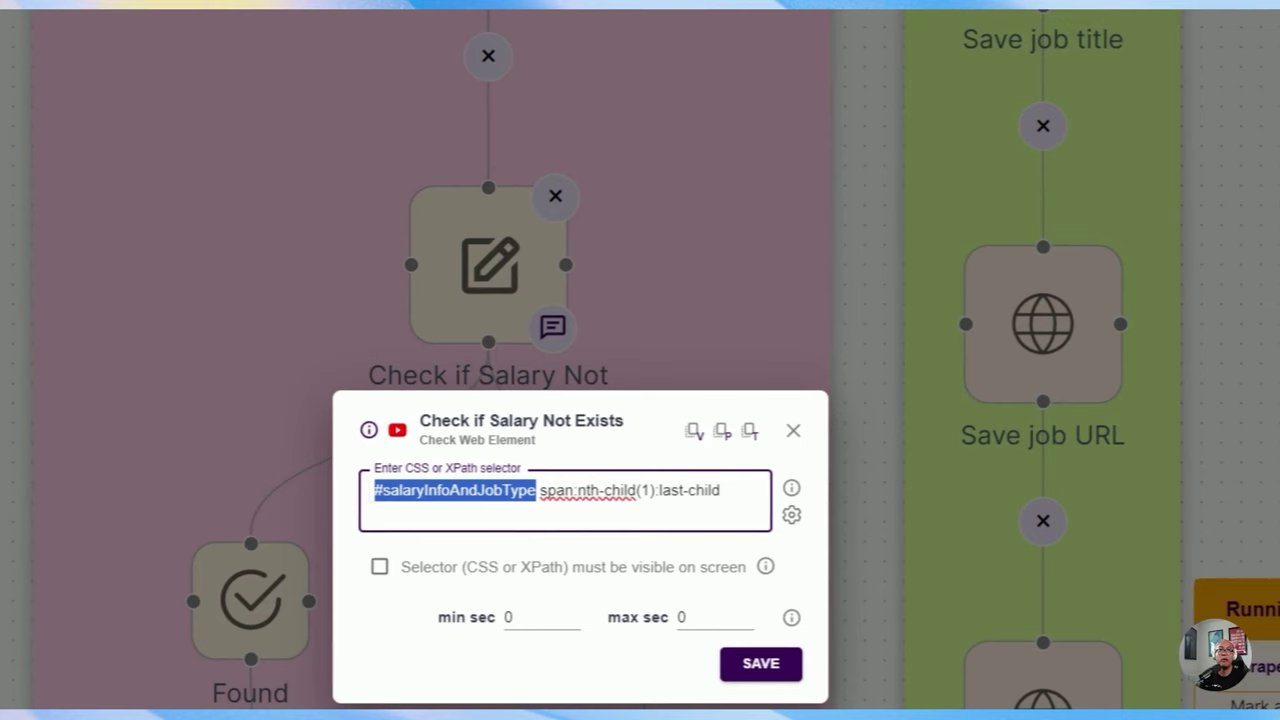
left_click(620, 490)
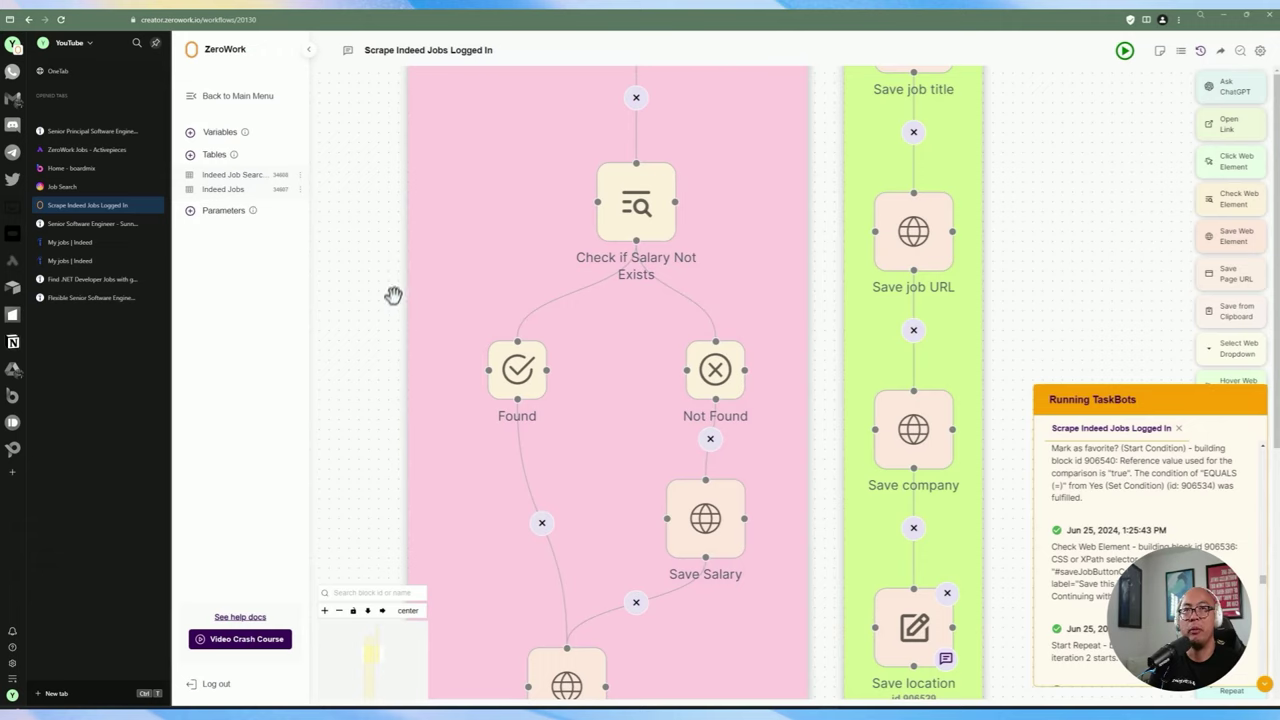
Reopen the Check if Salary Not Exists block, highlight its whole CSS selector and the salaryInfoAndJobType ID, and close the settings.
left_click_drag(375, 301, 363, 291)
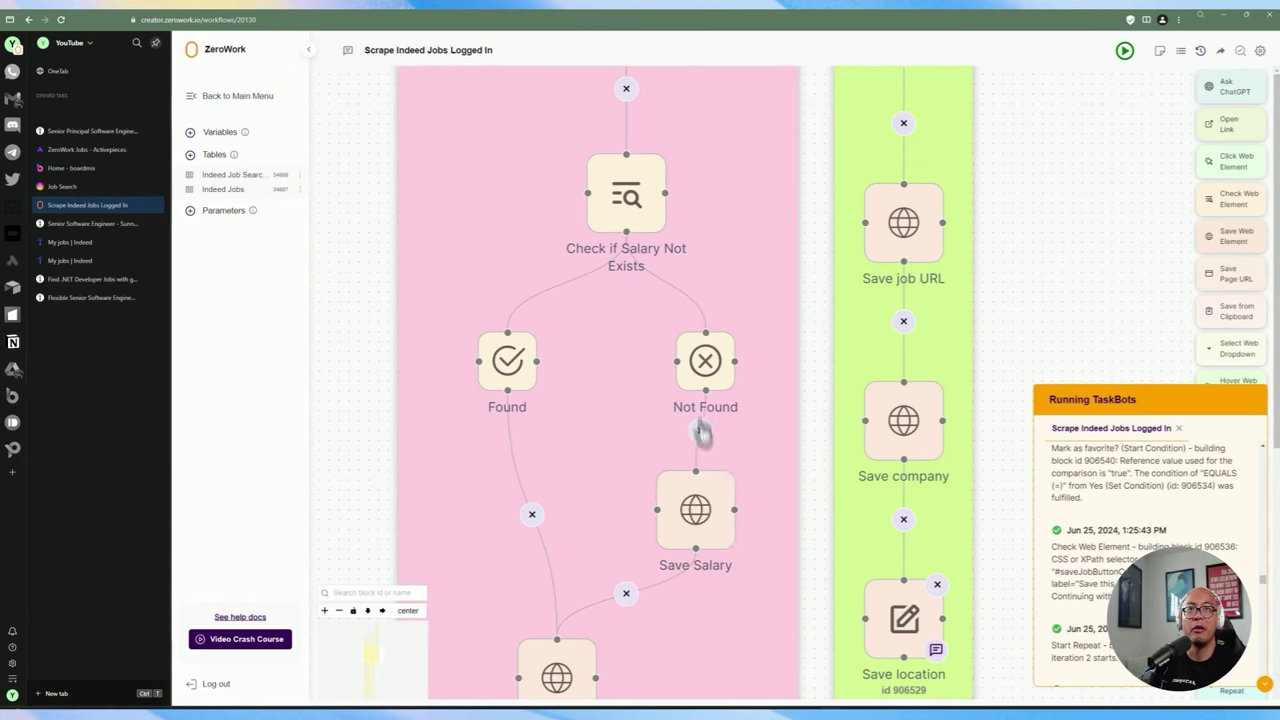
left_click(626, 195)
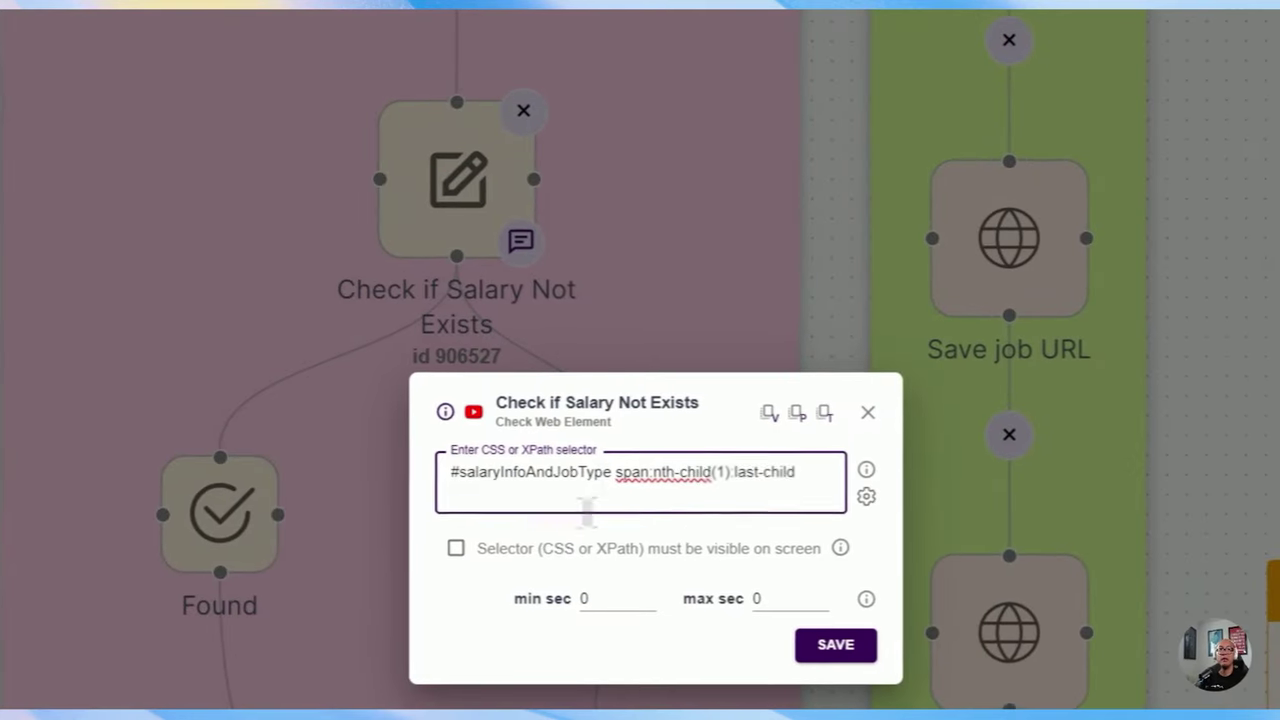
left_click_drag(796, 473, 486, 473)
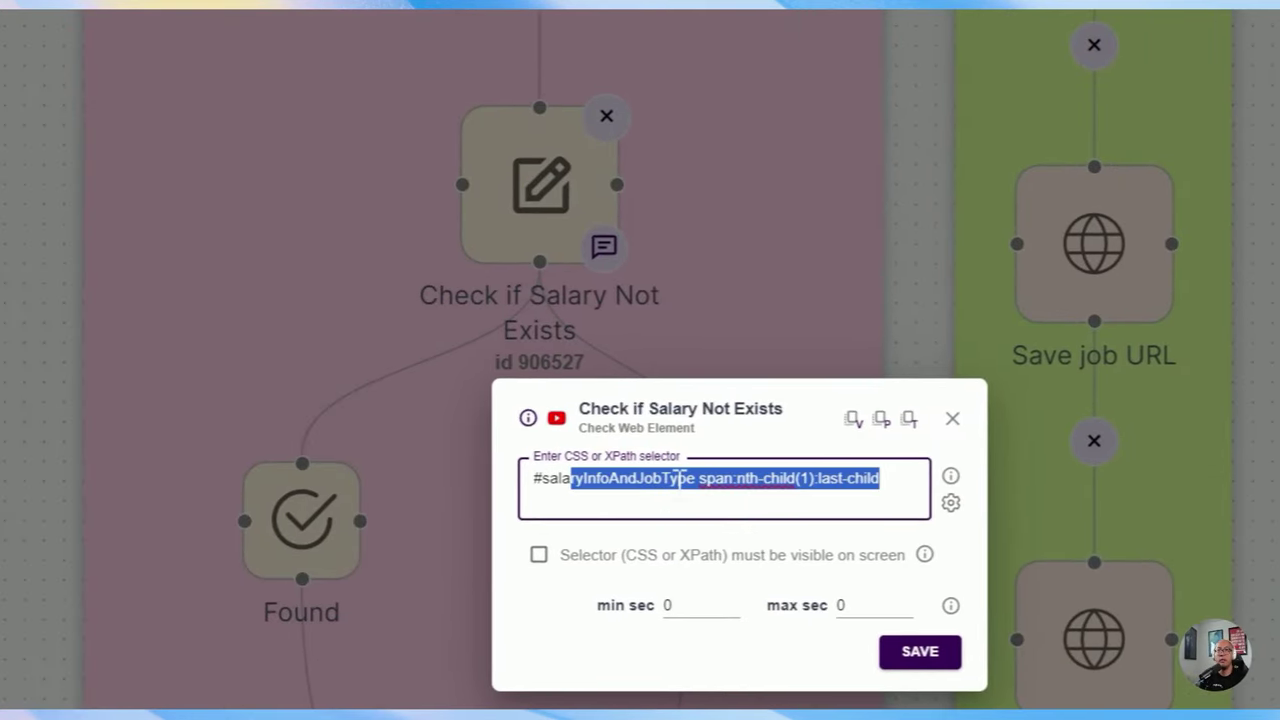
left_click(718, 478)
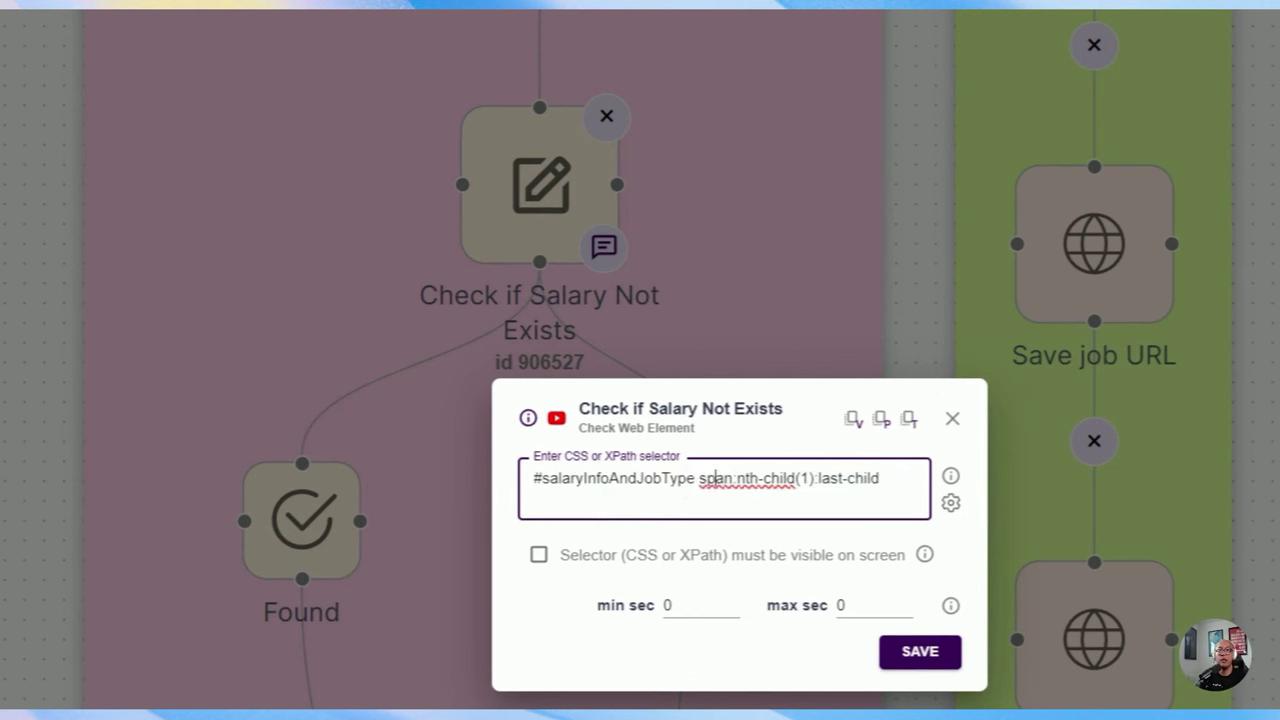
left_click_drag(696, 478, 571, 478)
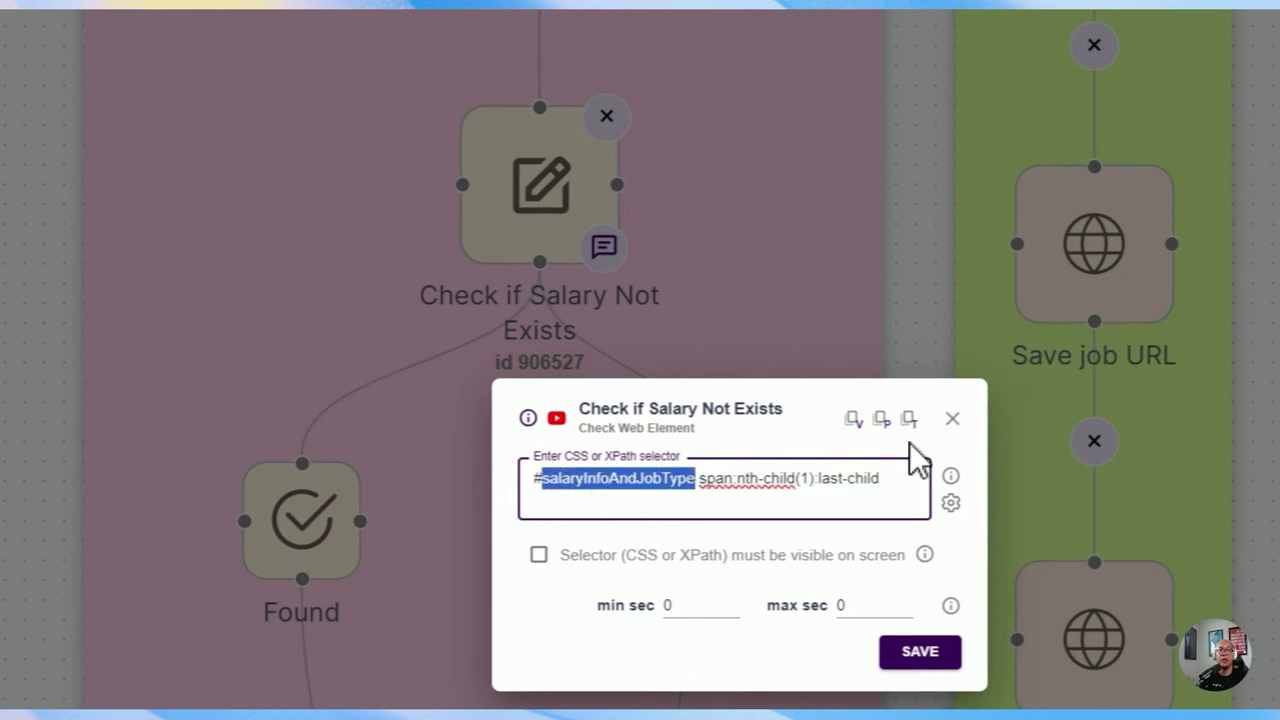
left_click(952, 418)
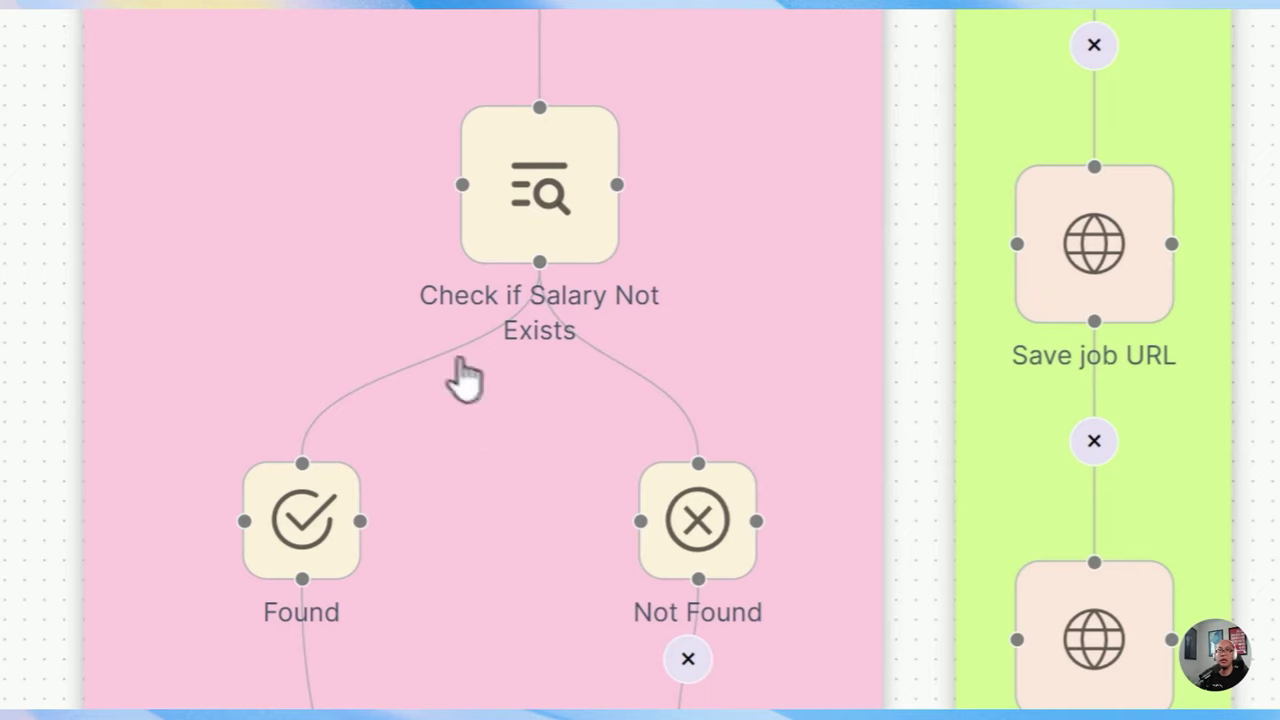
Compare the Senior Principal Software Engineer posting's title, location and job type line with the Uber posting's, highlighting the Uber salary.
mouse_move(510, 223)
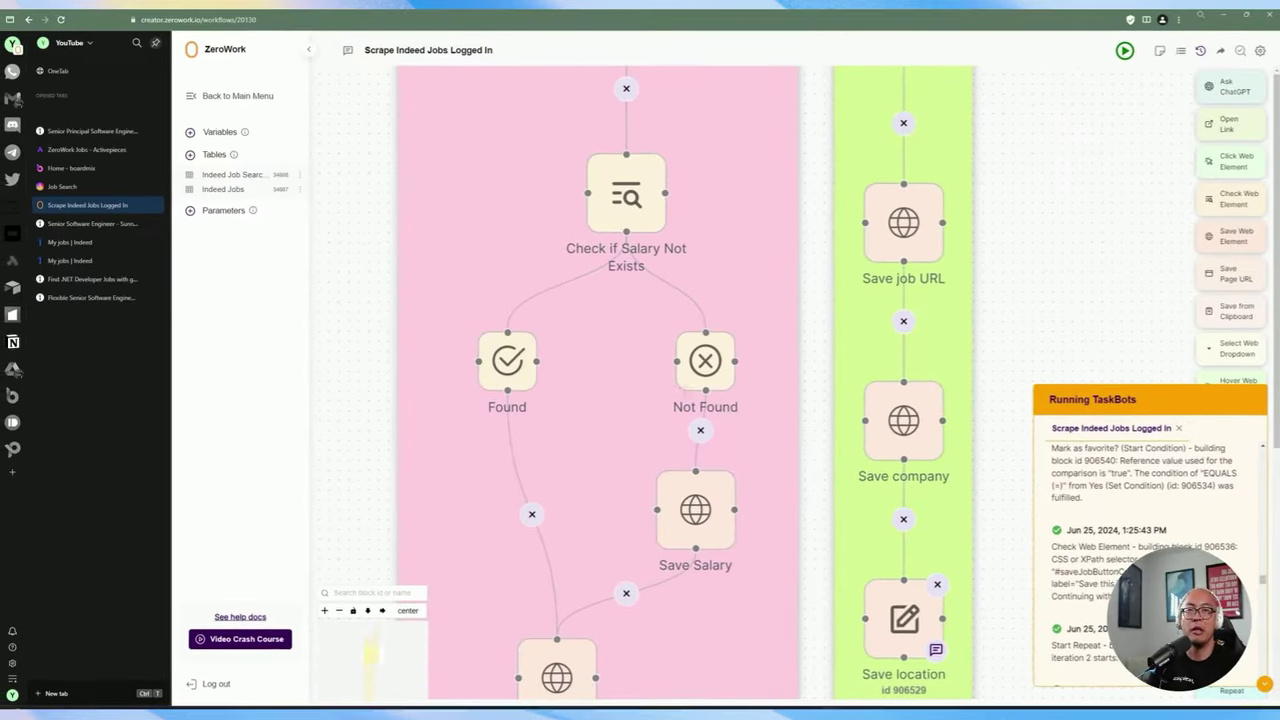
mouse_move(695, 372)
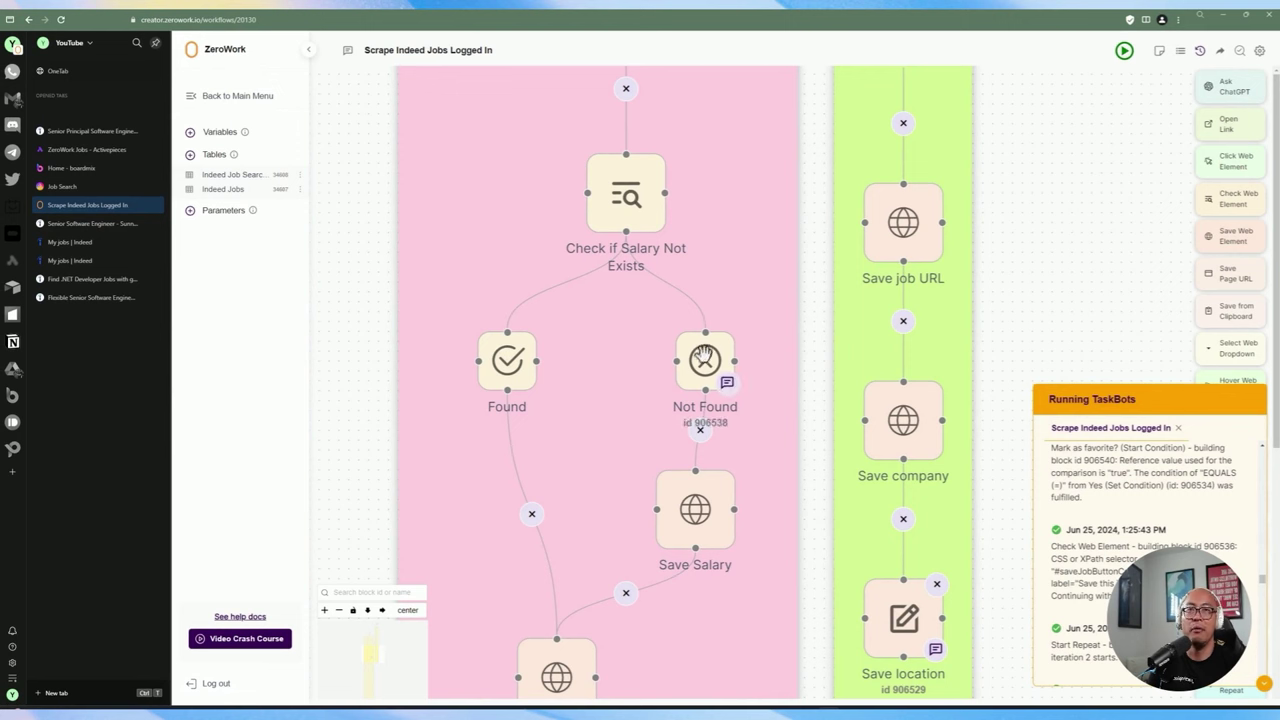
mouse_move(700, 560)
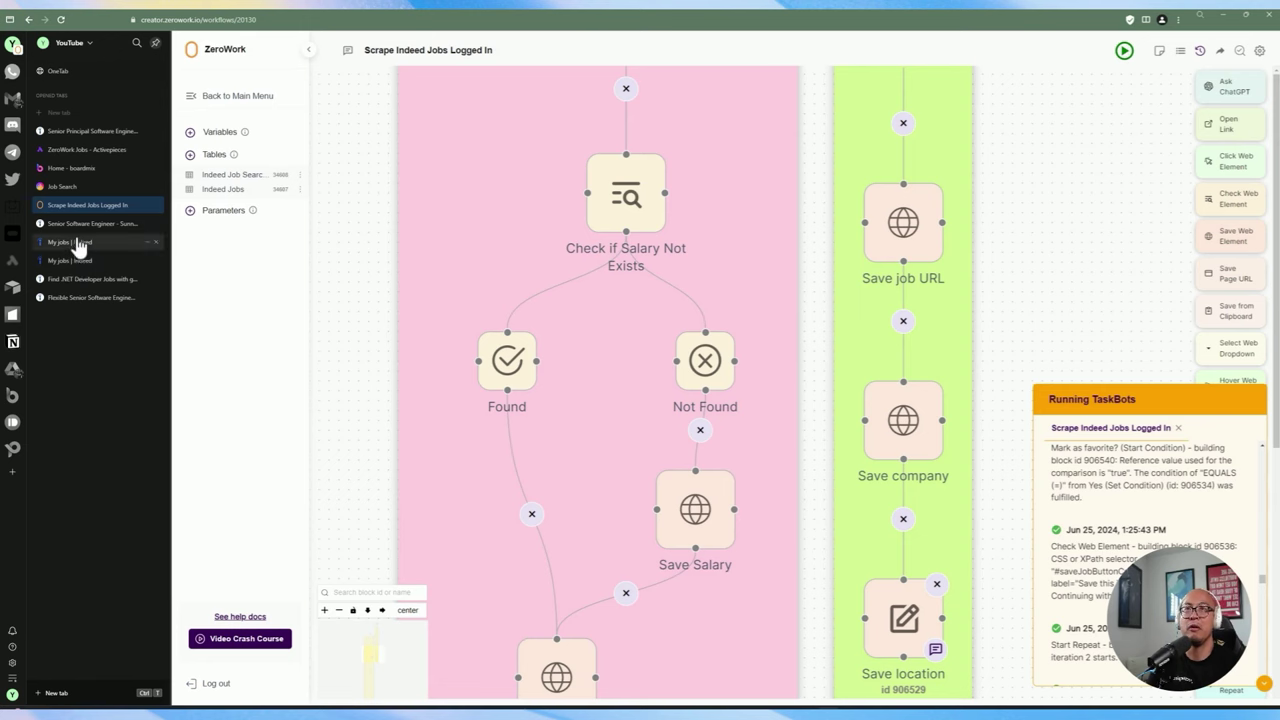
left_click(92, 132)
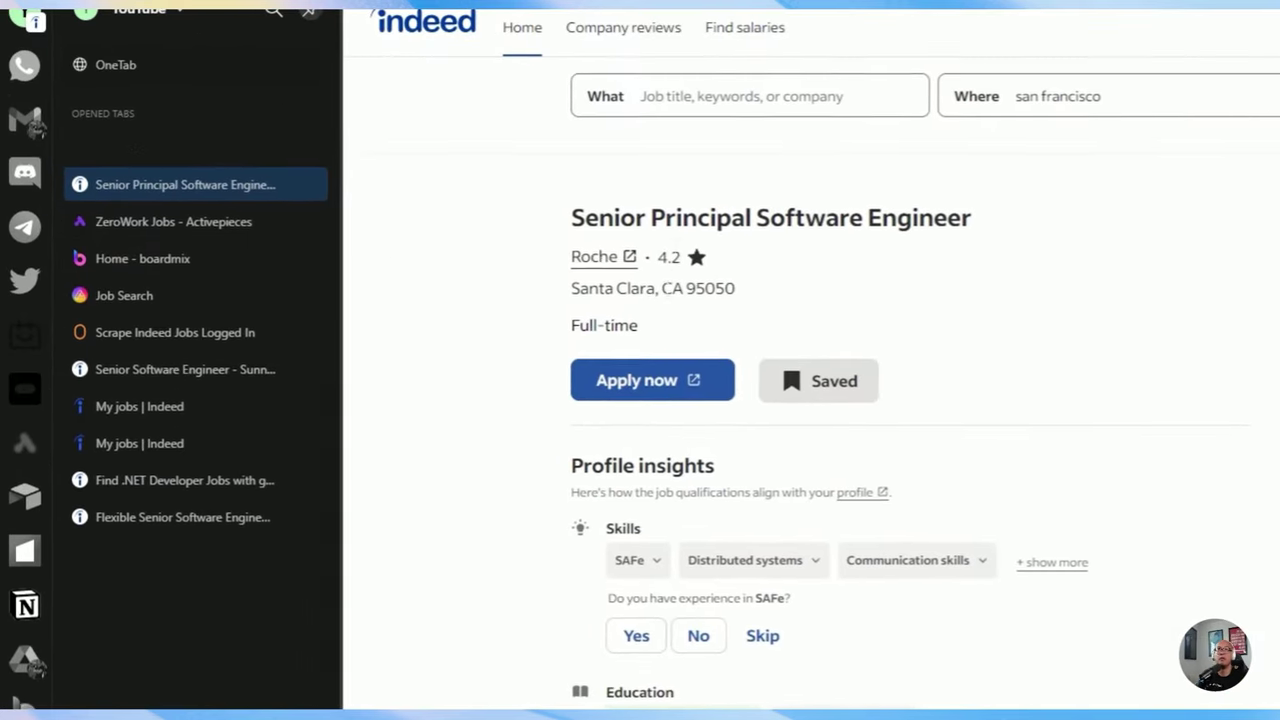
left_click_drag(597, 218, 770, 220)
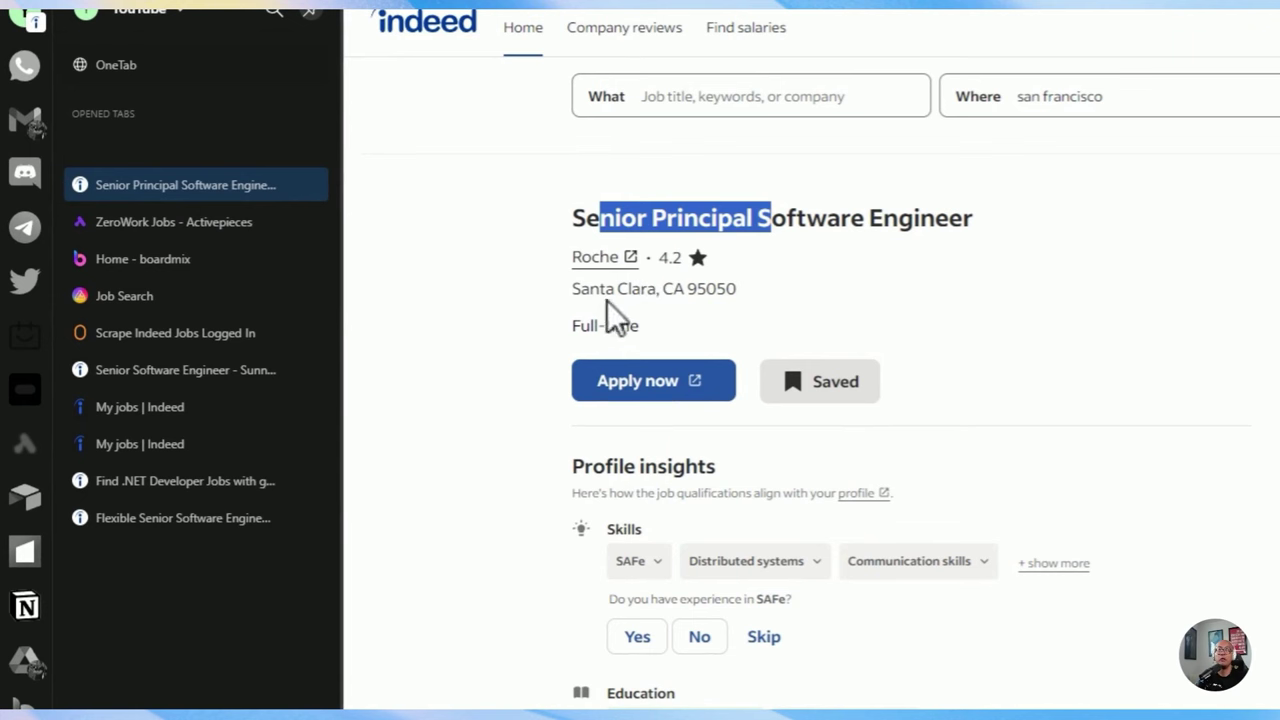
left_click_drag(605, 288, 684, 288)
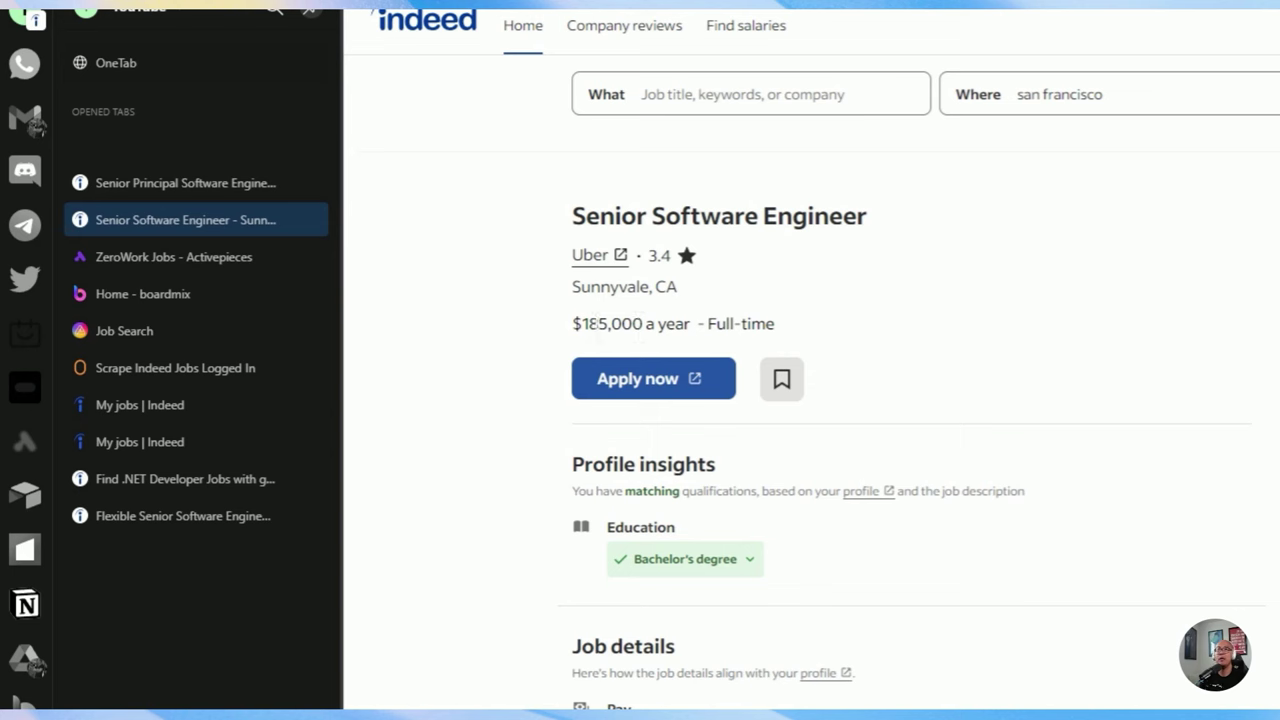
left_click_drag(572, 324, 644, 324)
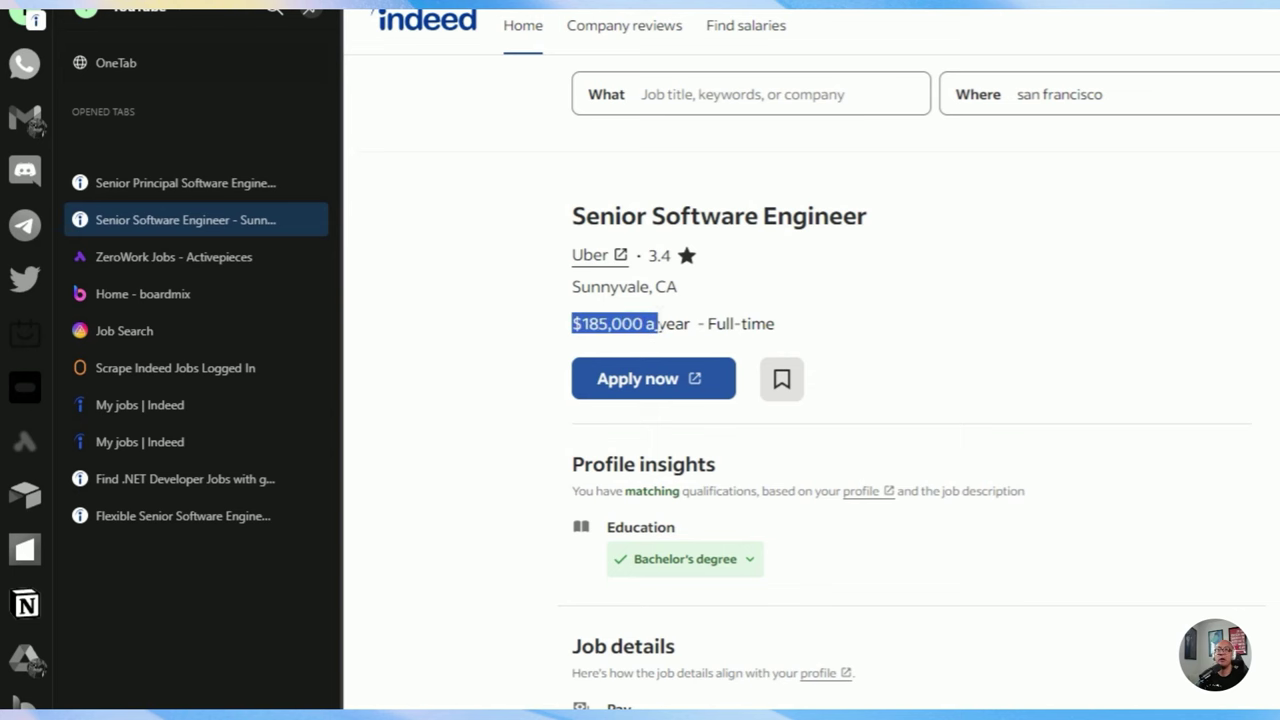
left_click(676, 324)
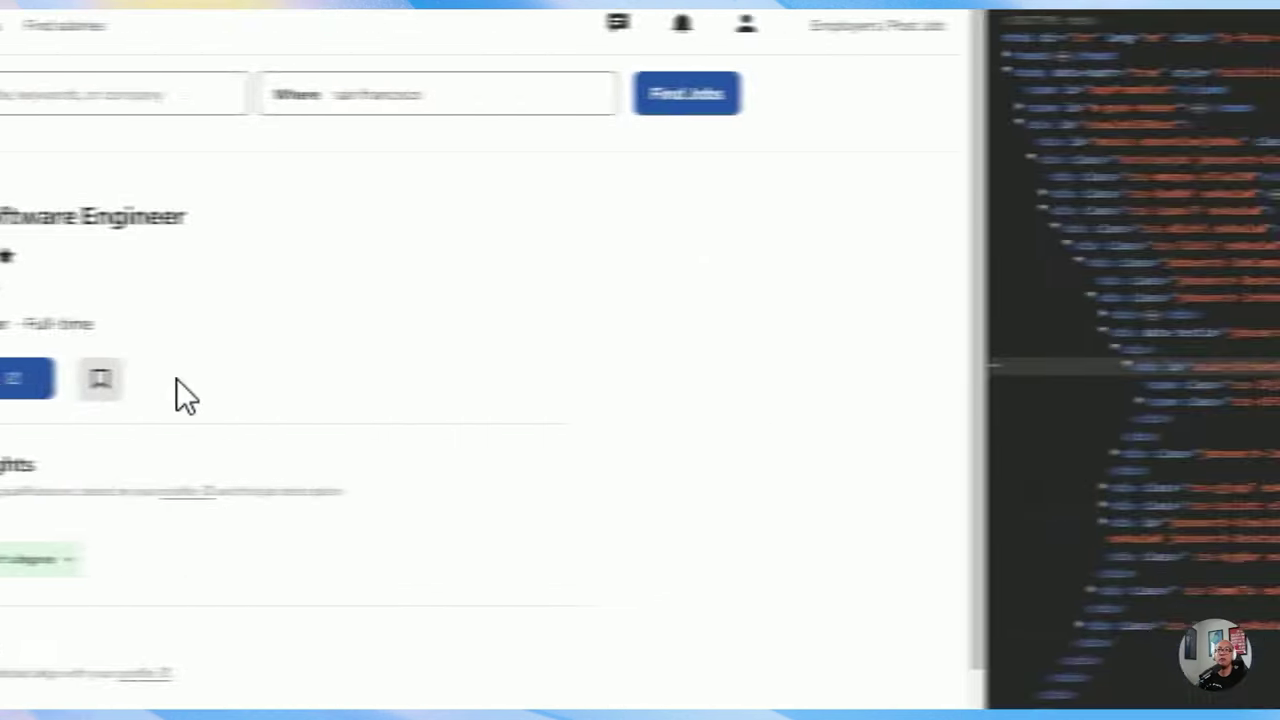
Copy the #salaryInfoAndJobType span:nth-child(1):last-child selector from the Uber posting's element search and search for it in the Senior Principal posting's code.
left_click(674, 342)
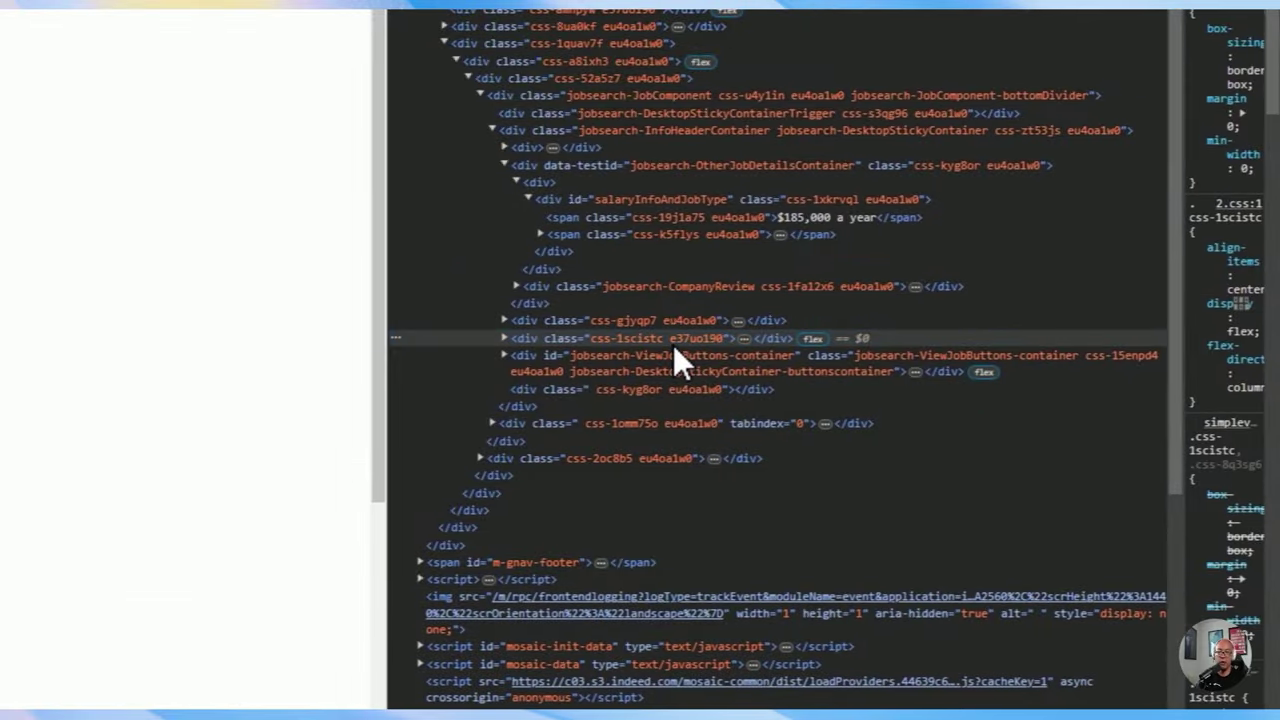
scroll(673, 348, "down", 1)
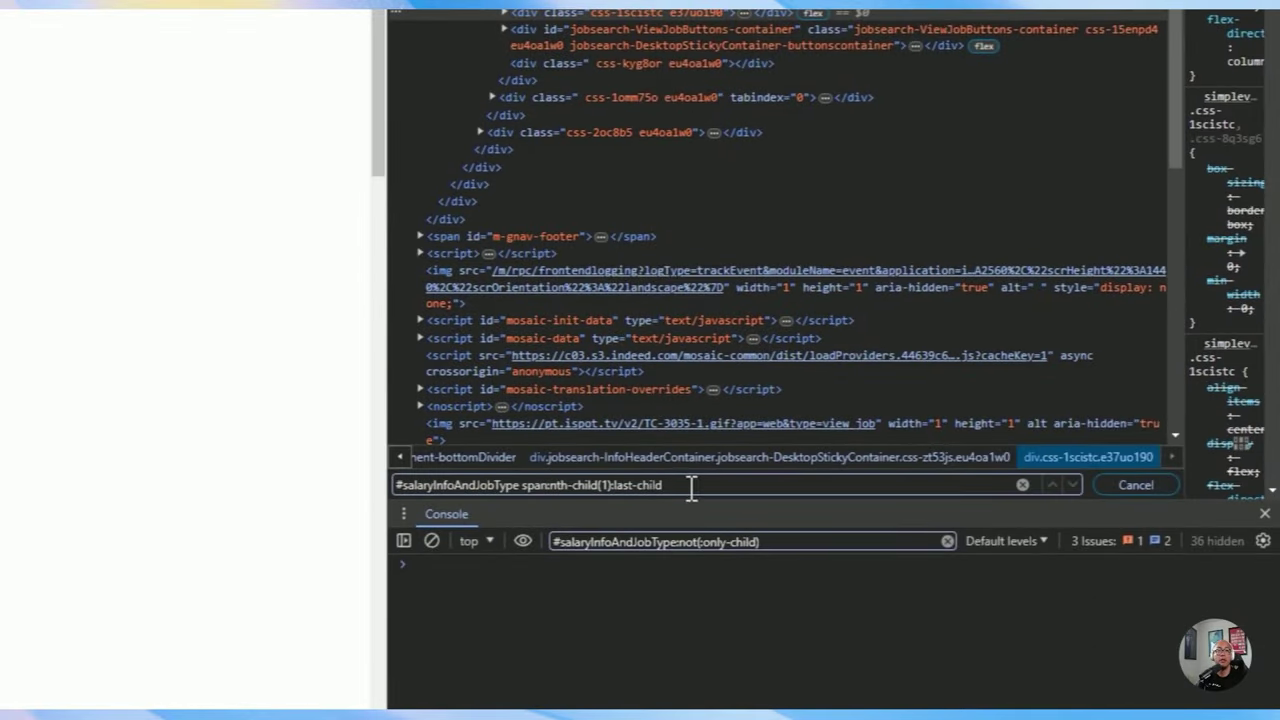
left_click_drag(691, 487, 402, 487)
key("ctrl+c")
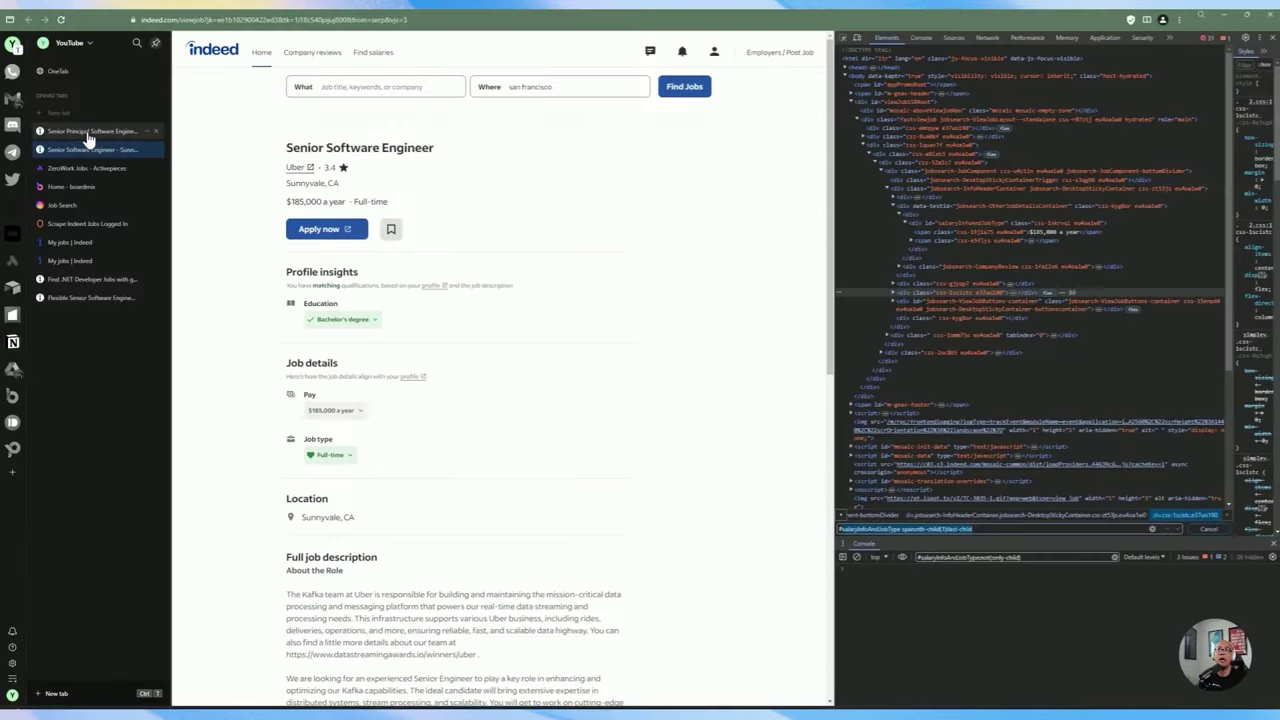
left_click(87, 133)
left_click(695, 132)
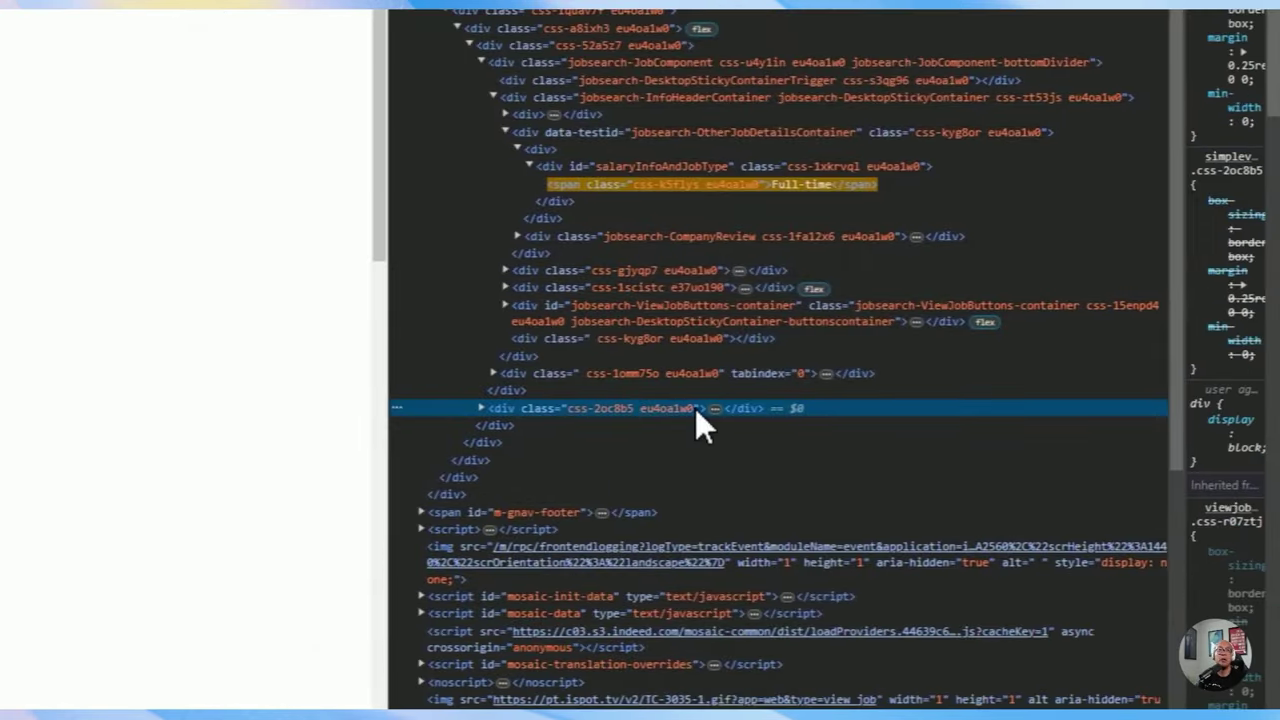
key("ctrl+f")
key("ctrl+v")
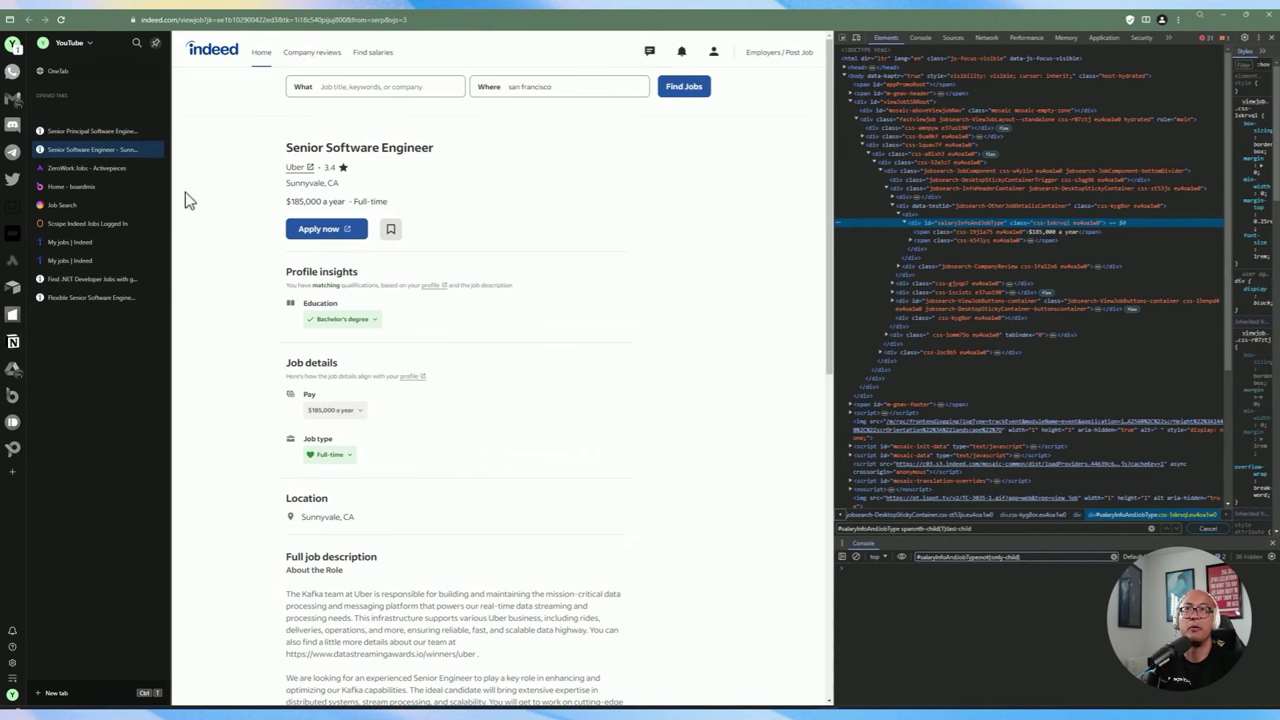
Return to the ZeroWork workflow and examine the Save Salary block's selector and save target, highlighting #salaryInfoAndJobType and > span, and close it.
left_click(70, 227)
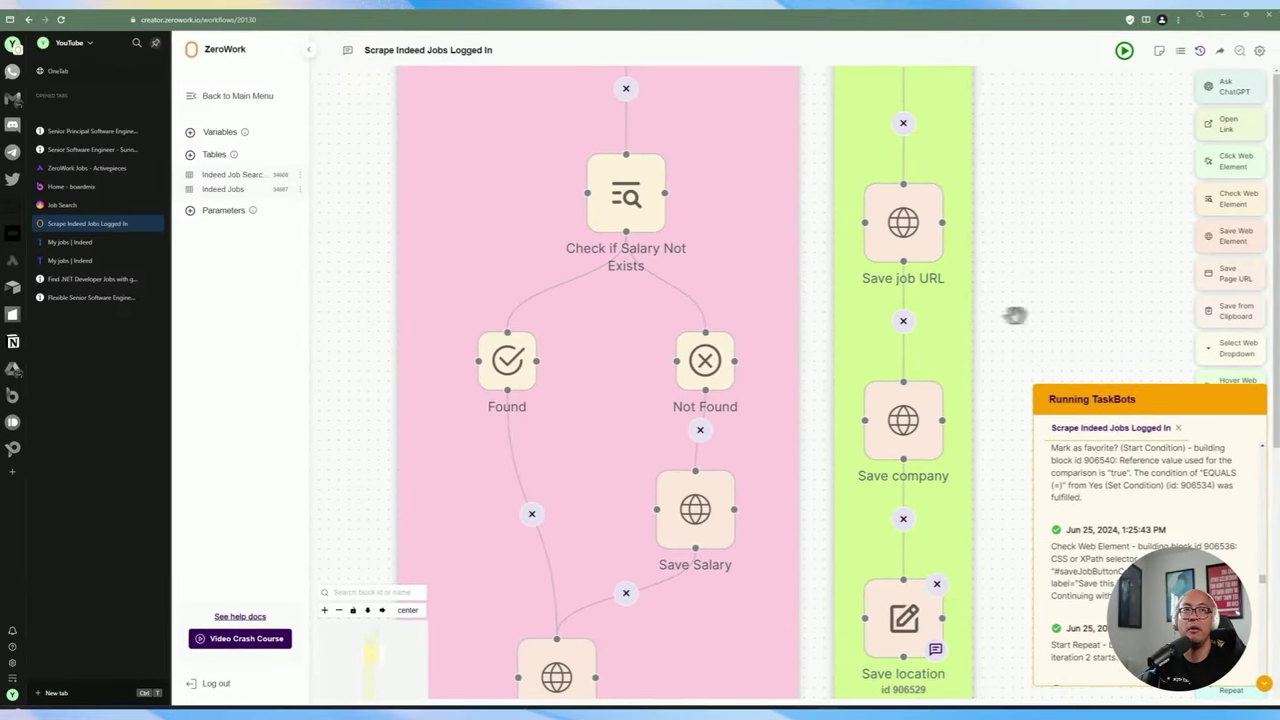
scroll(1010, 315, "down", 3)
left_click(764, 467)
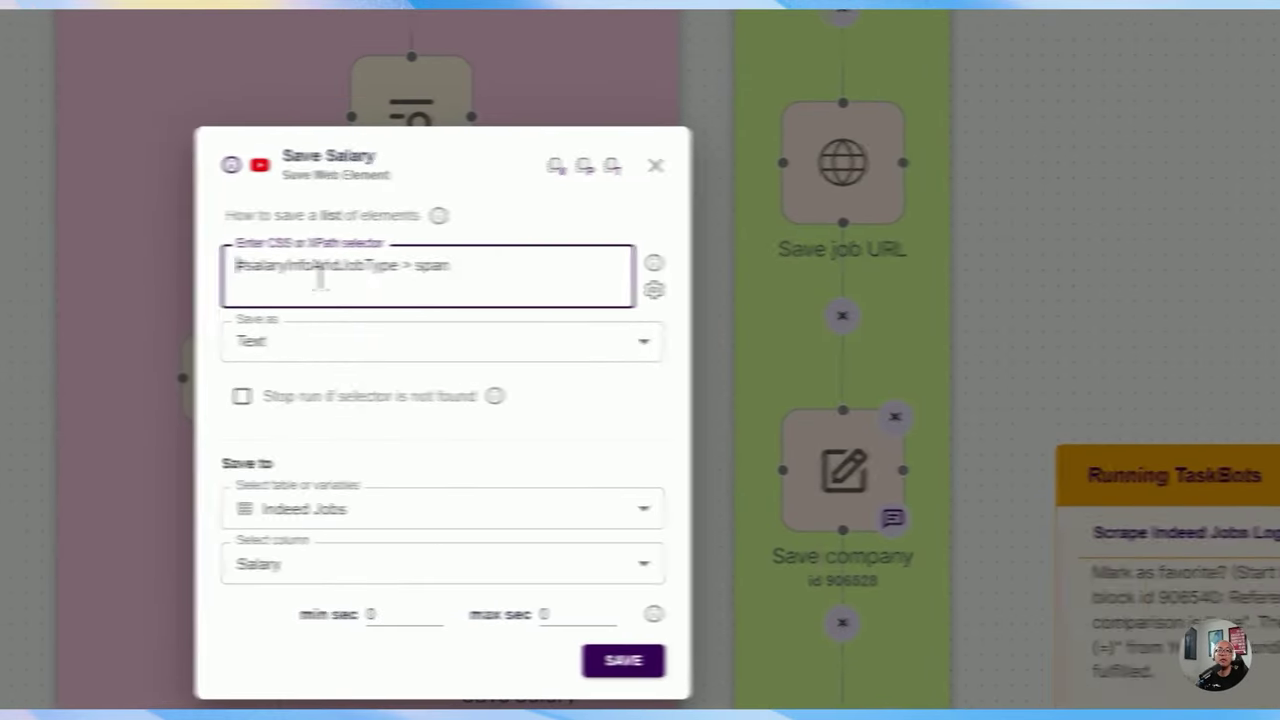
left_click_drag(222, 265, 336, 265)
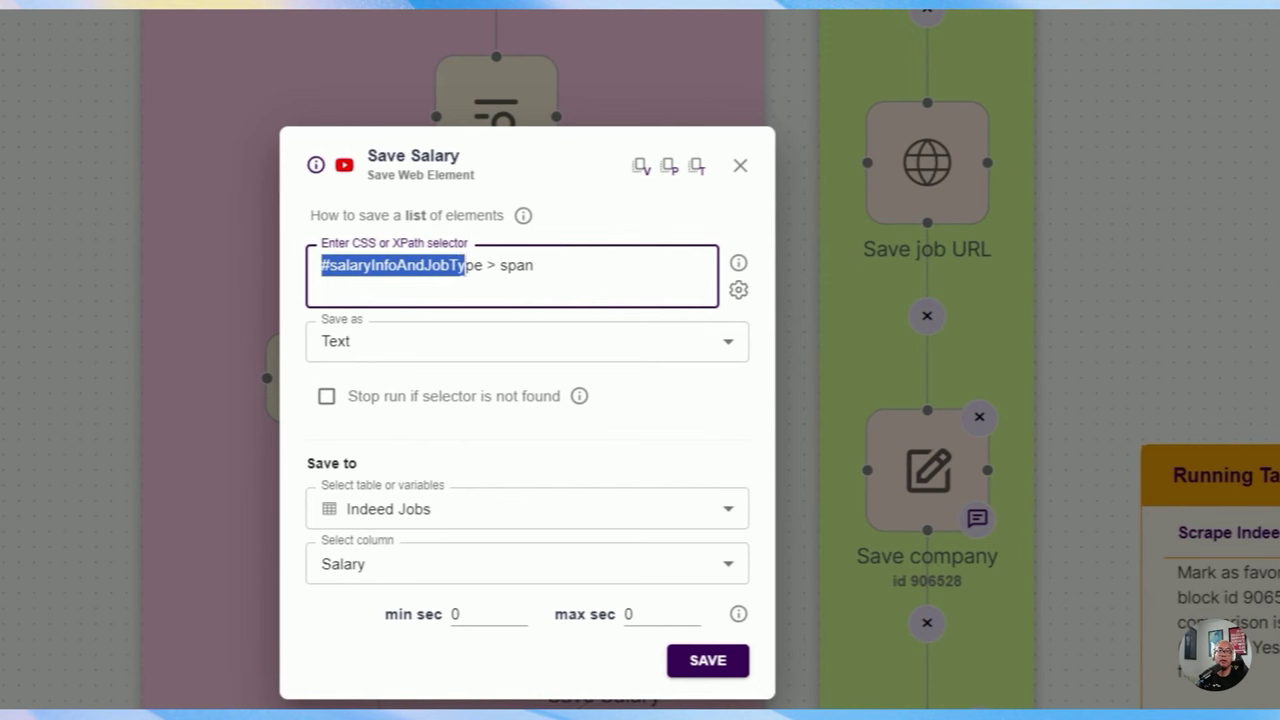
left_click_drag(487, 265, 541, 265)
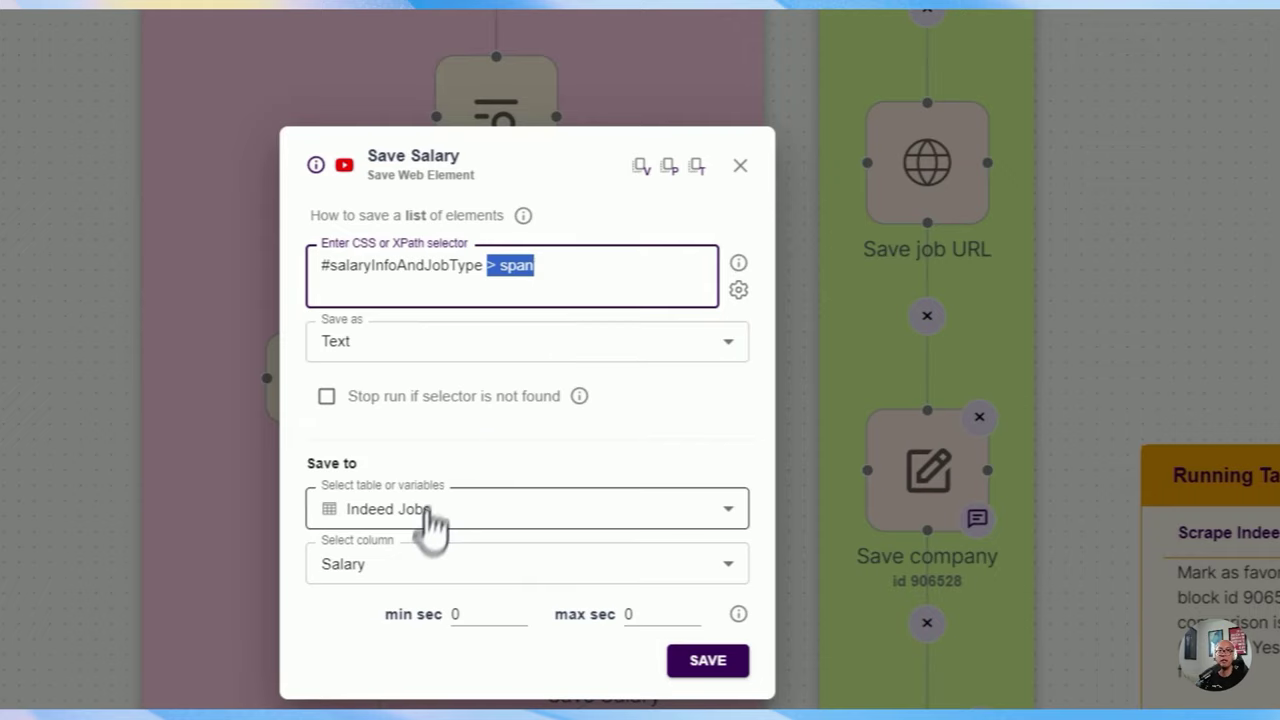
left_click(695, 546)
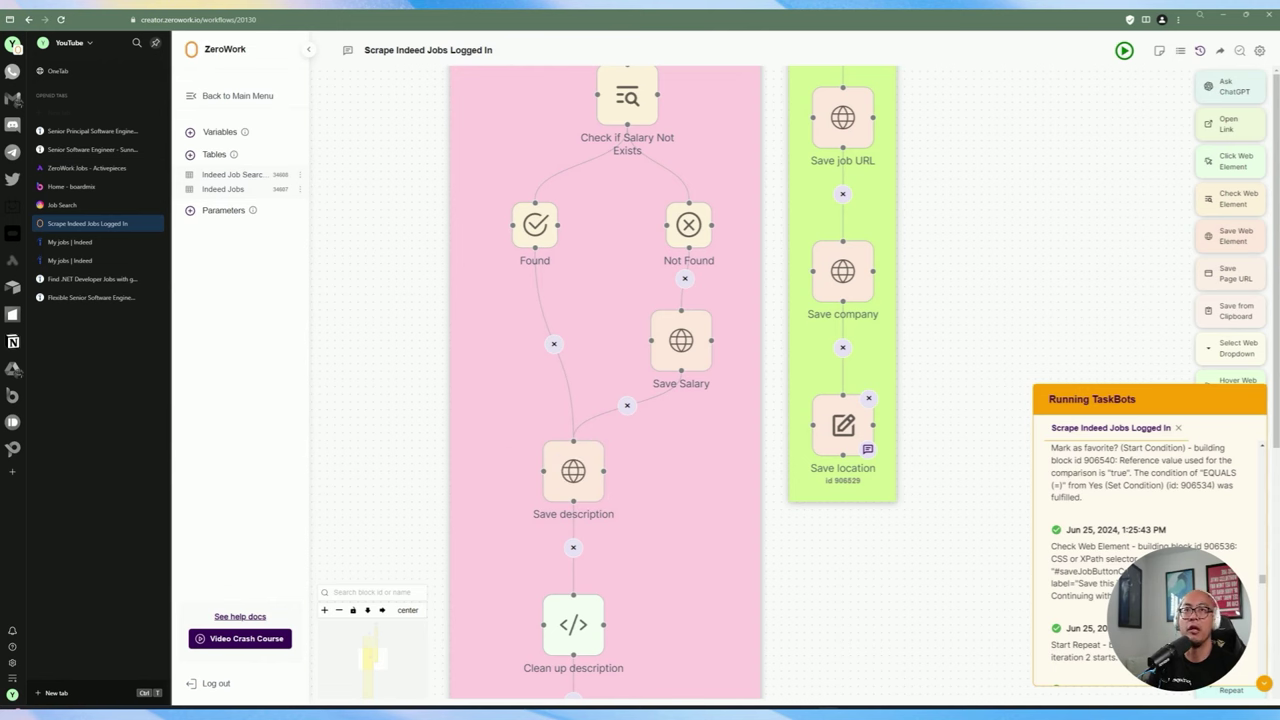
Examine the Save description block's #jobDescriptionText selector, and search for that selector in the Uber posting's page code.
left_click(573, 470)
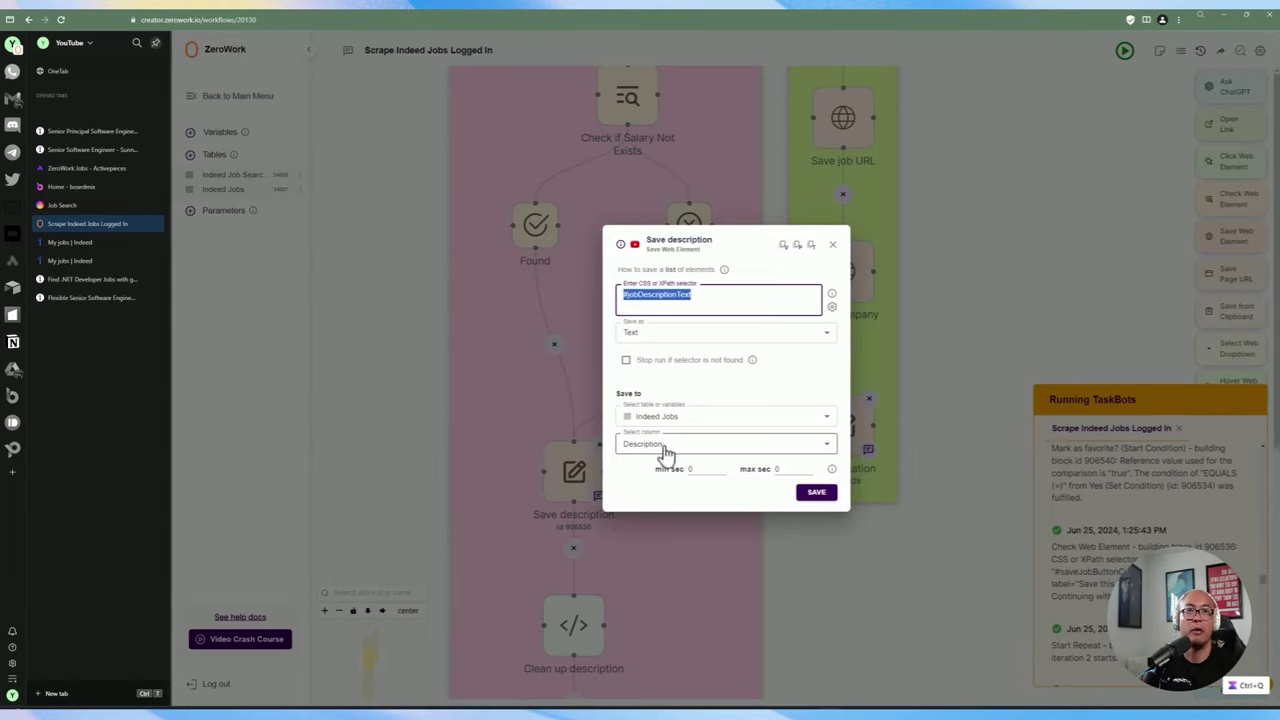
left_click(832, 244)
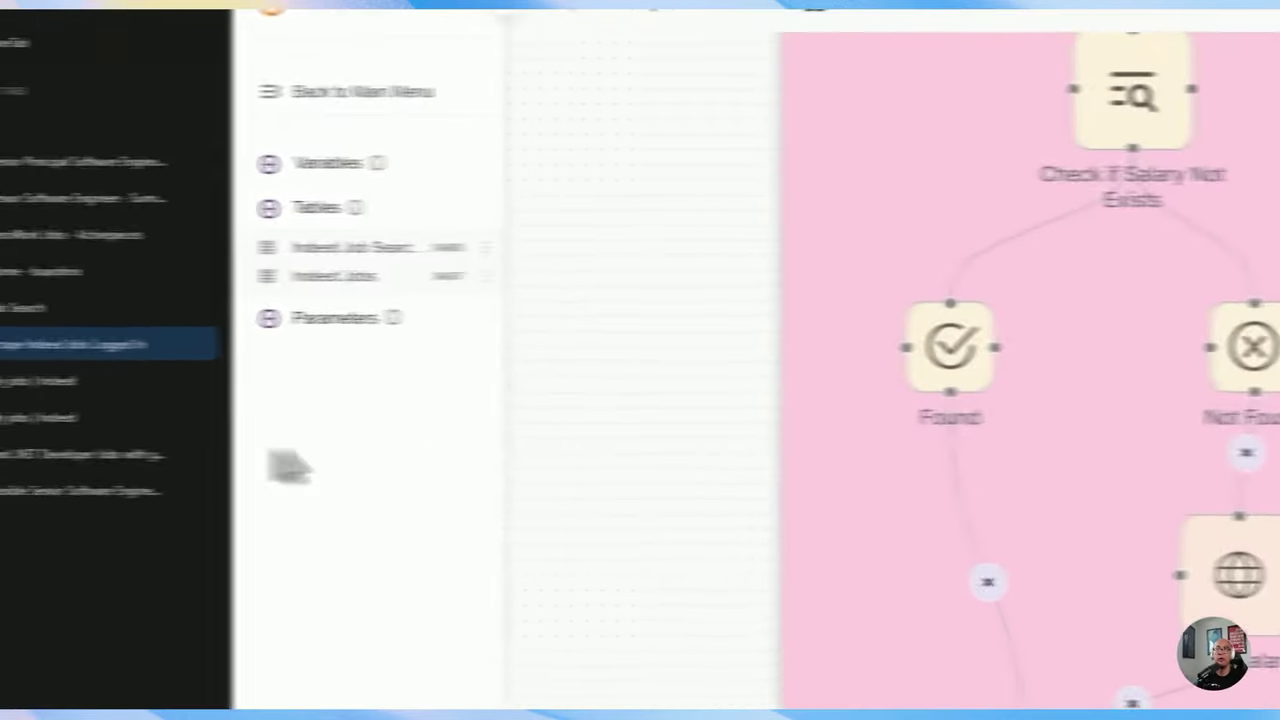
left_click(175, 462)
left_click(126, 200)
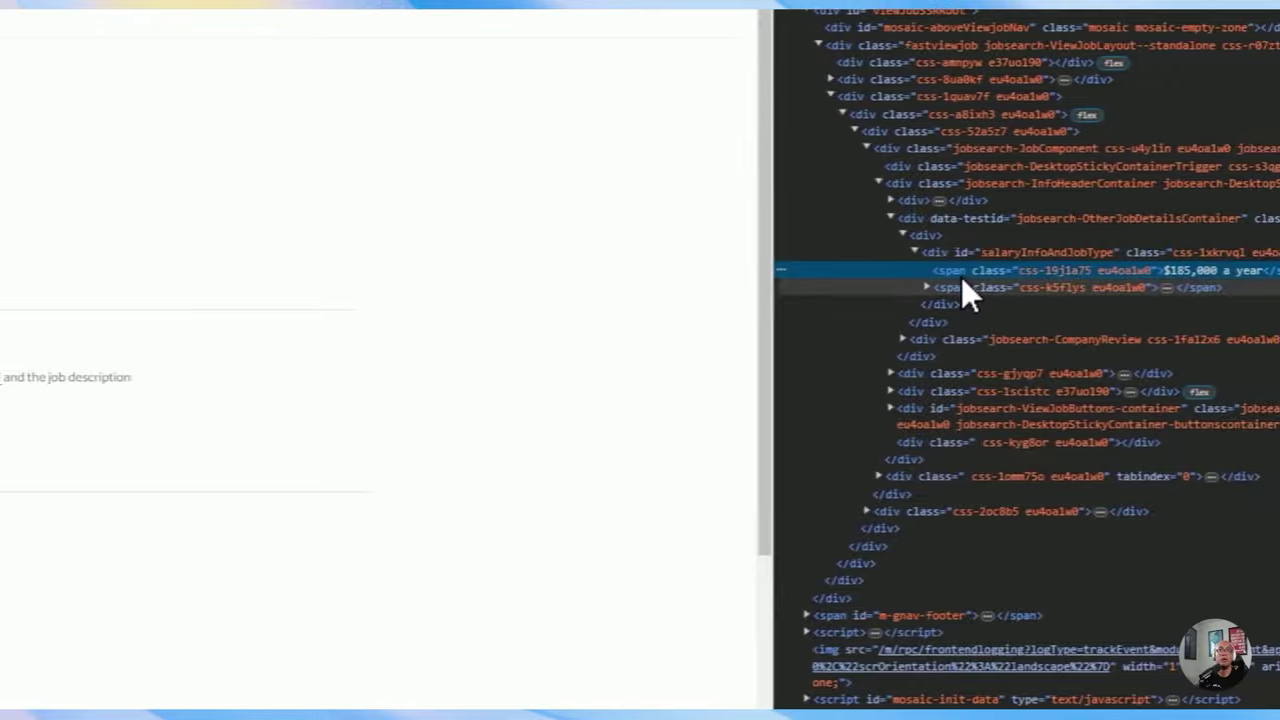
scroll(950, 260, "down", 2)
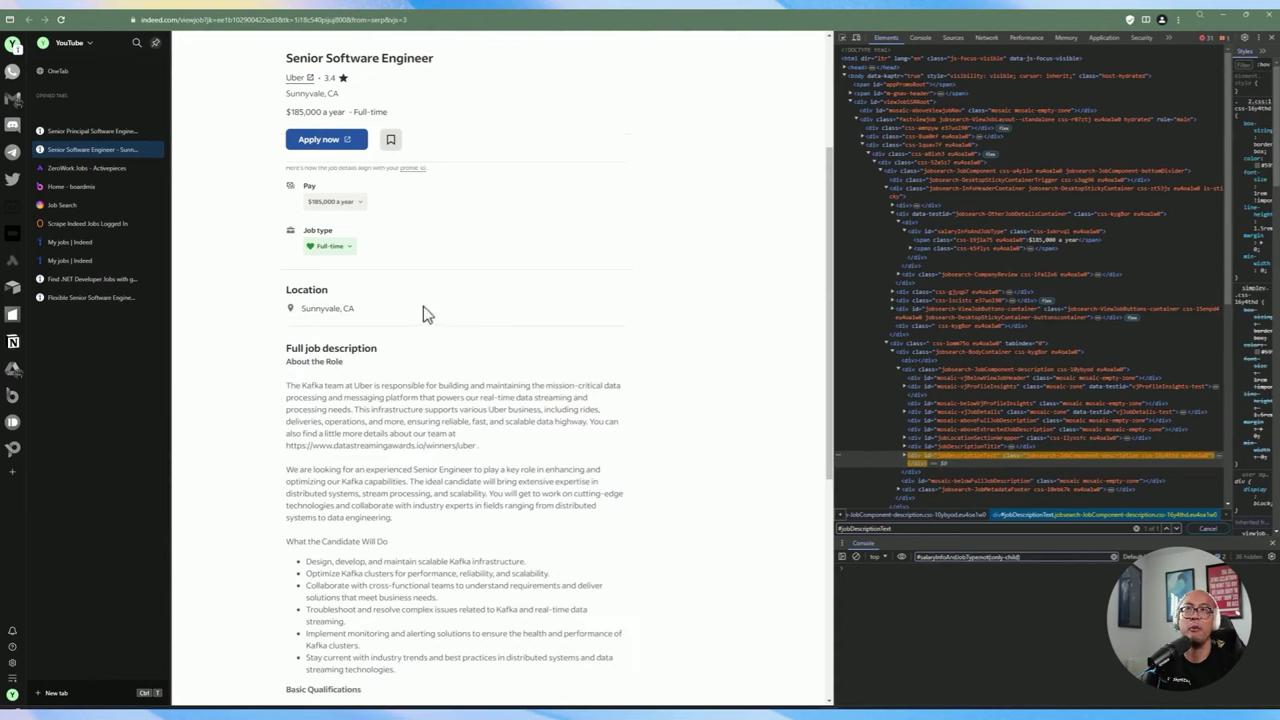
Return to the workflow, open the Clean up description block, and highlight the cleanStringForJSONParse function in its JavaScript.
left_click(86, 224)
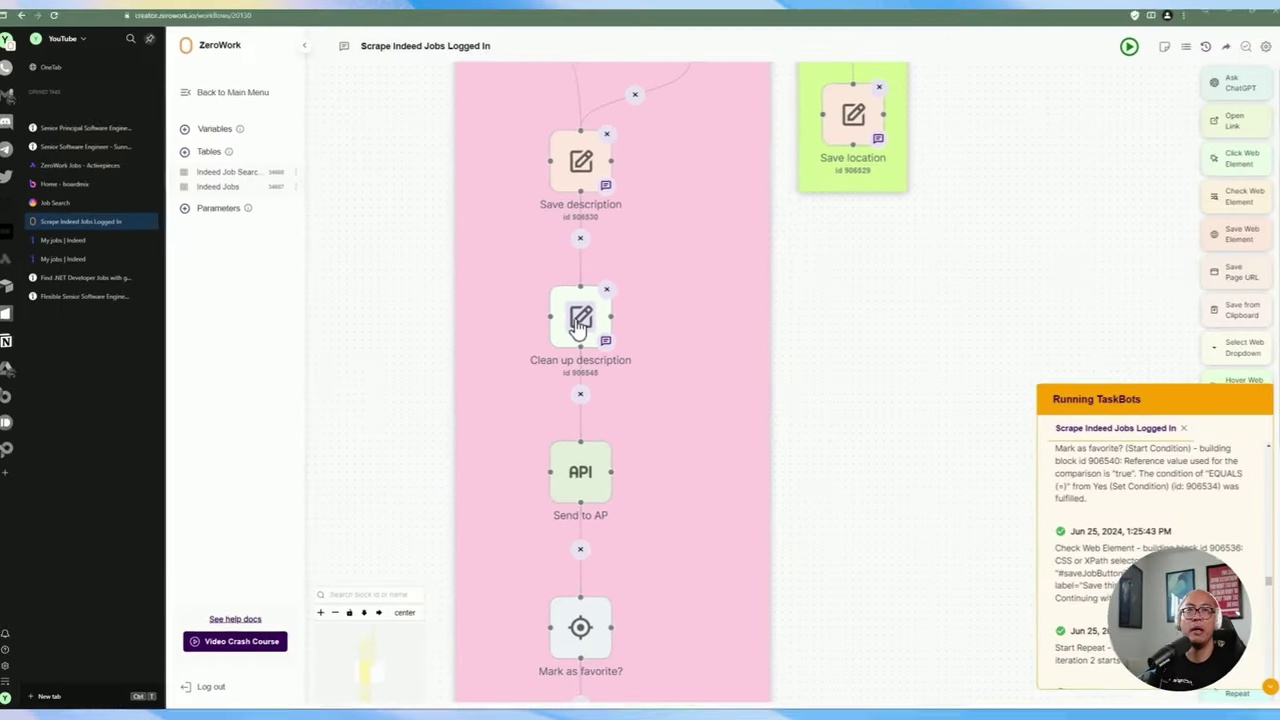
left_click(586, 321)
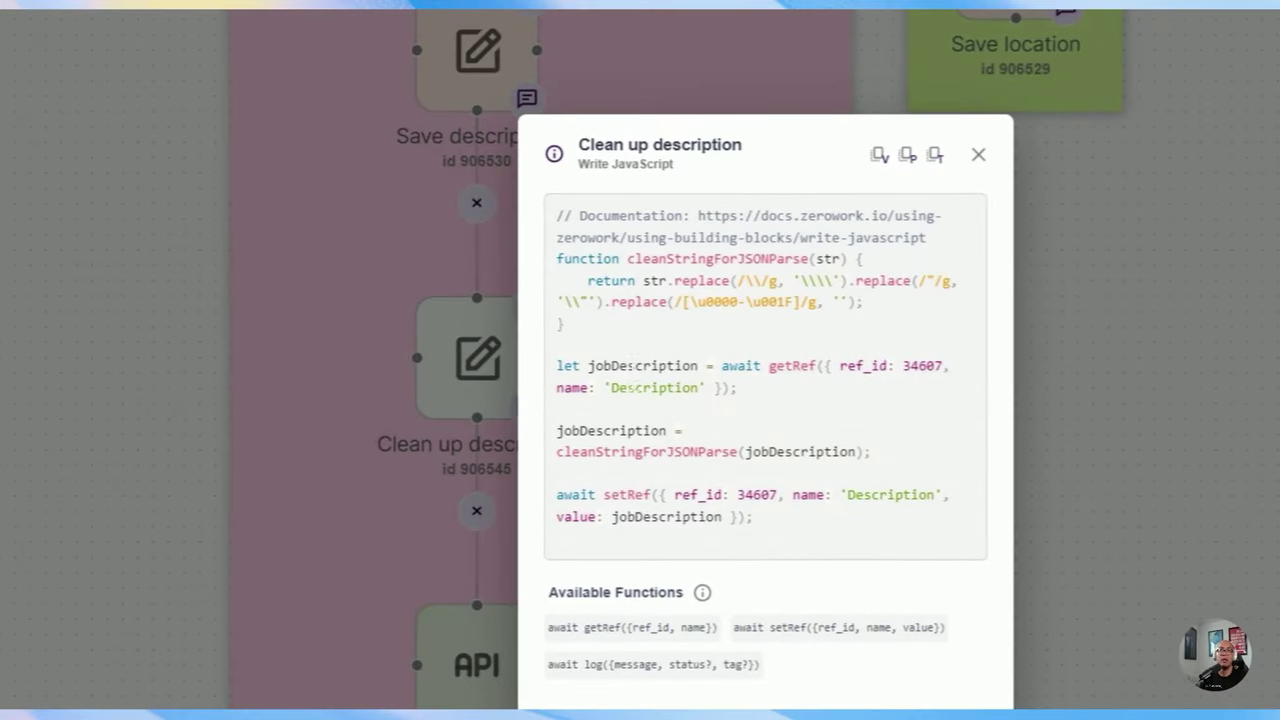
left_click_drag(734, 408, 517, 243)
left_click(734, 408)
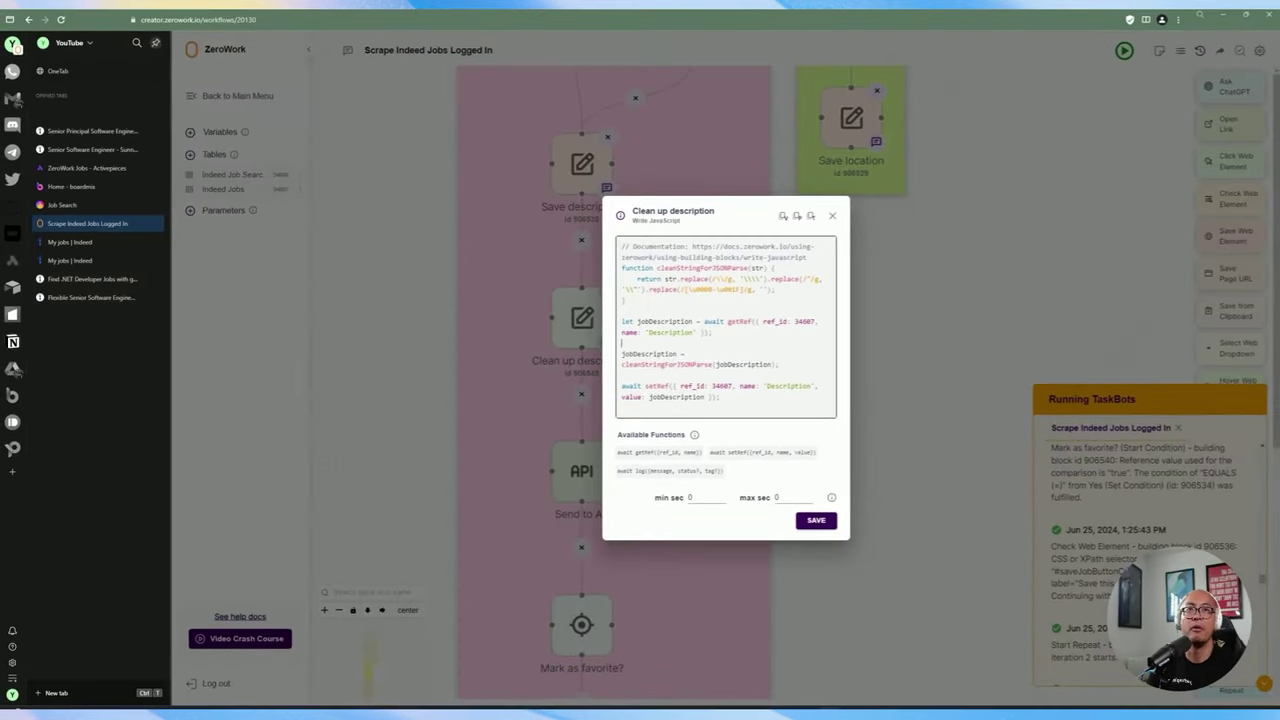
left_click_drag(626, 300, 619, 268)
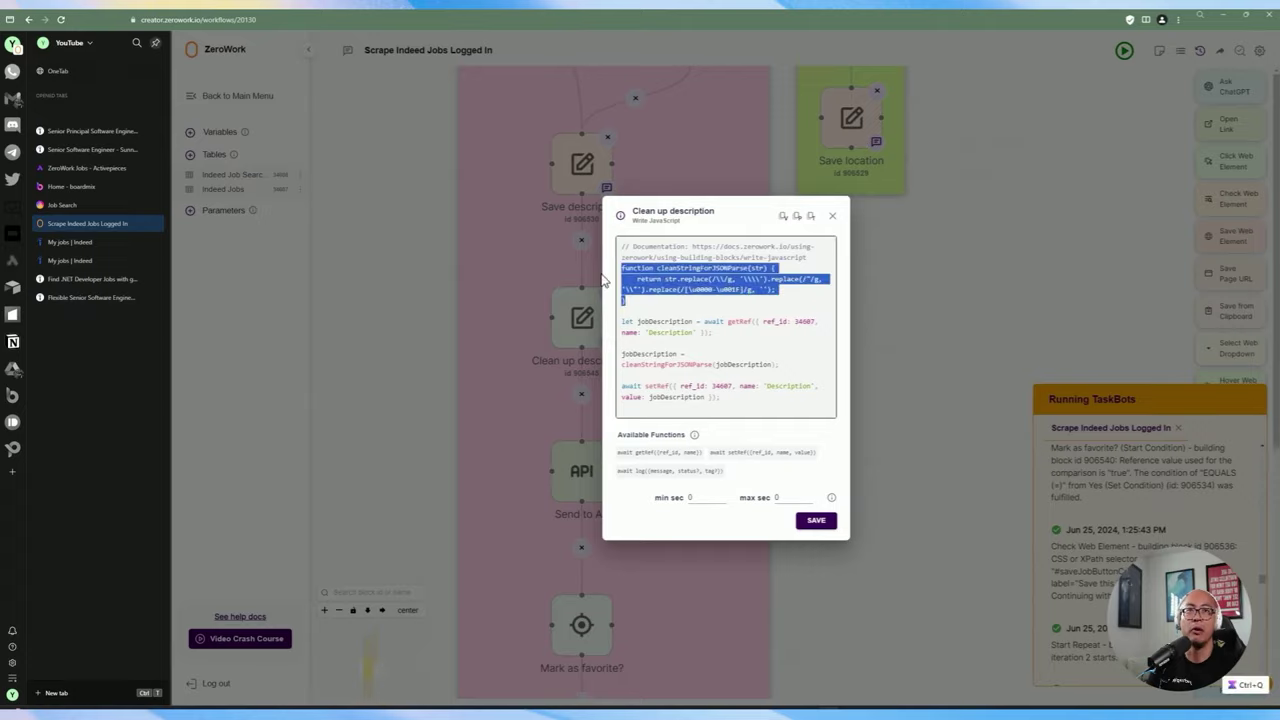
left_click(676, 289)
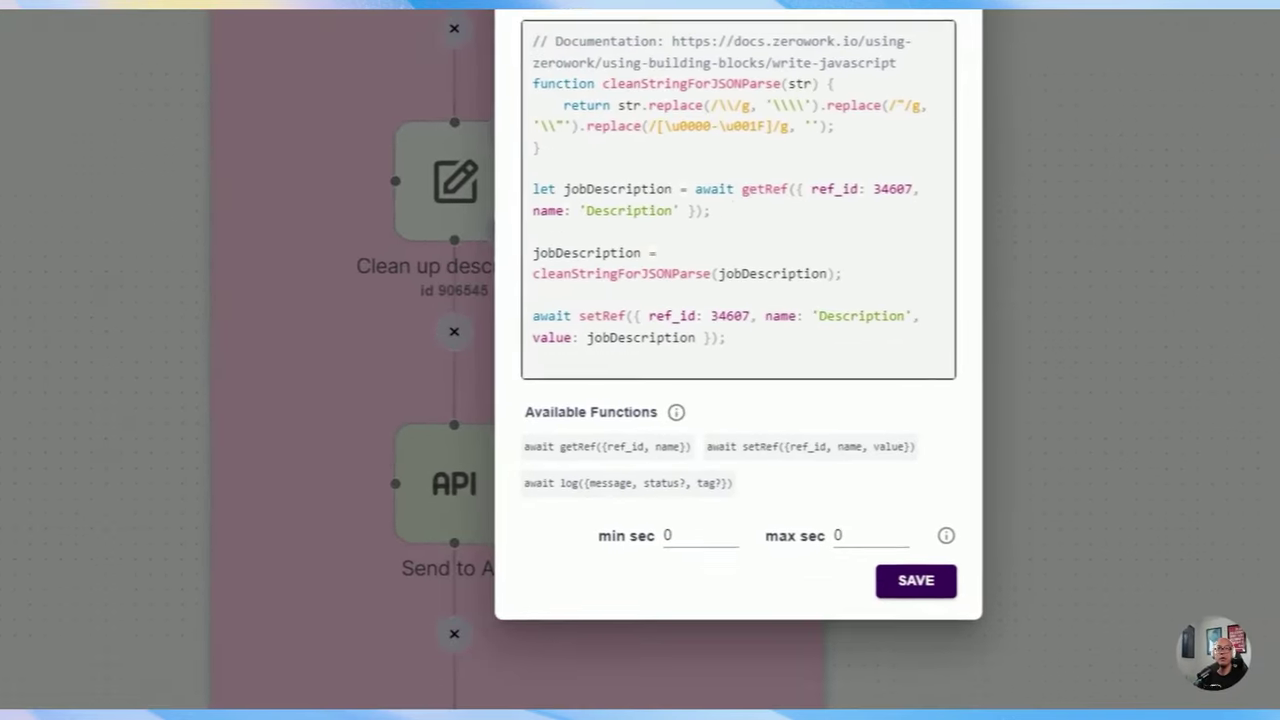
Examine the script's jobDescription line, picking out the await keyword, the getRef call, ref_id 34607 and the Description column name.
left_click(627, 189)
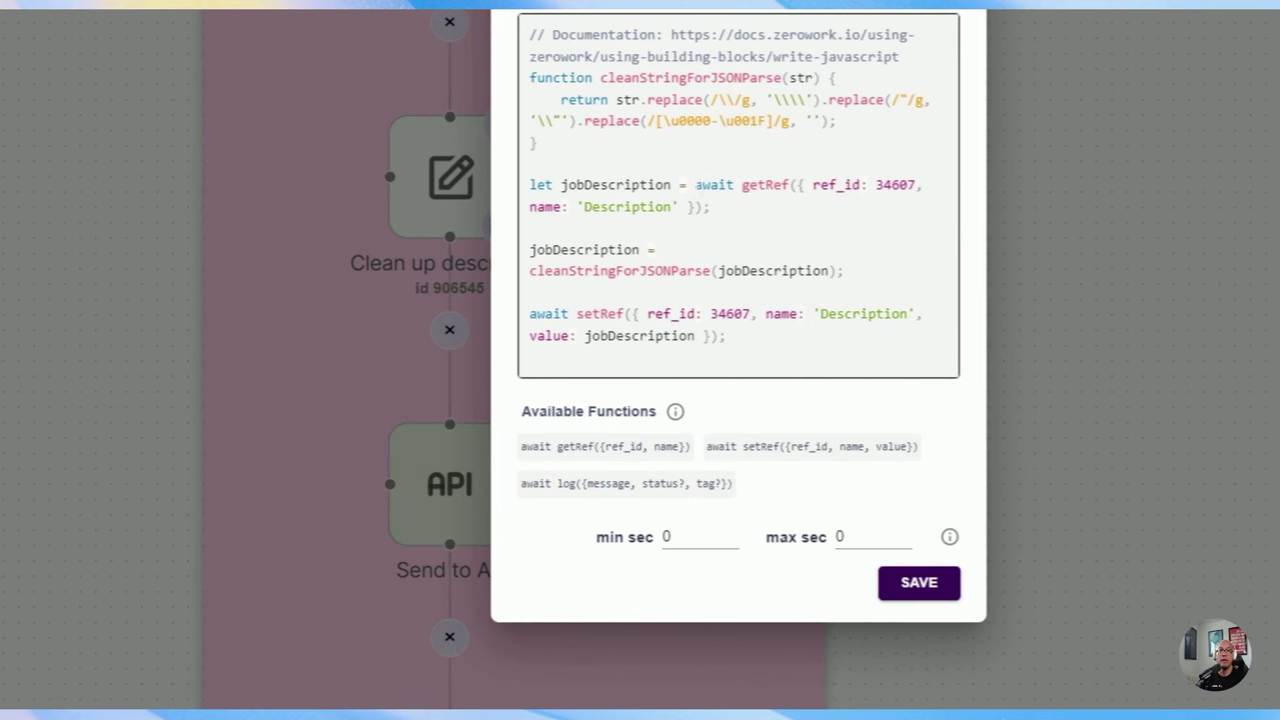
double_click(712, 185)
left_click(758, 185)
double_click(896, 185)
left_click(611, 207)
scroll(857, 471, "down", 2)
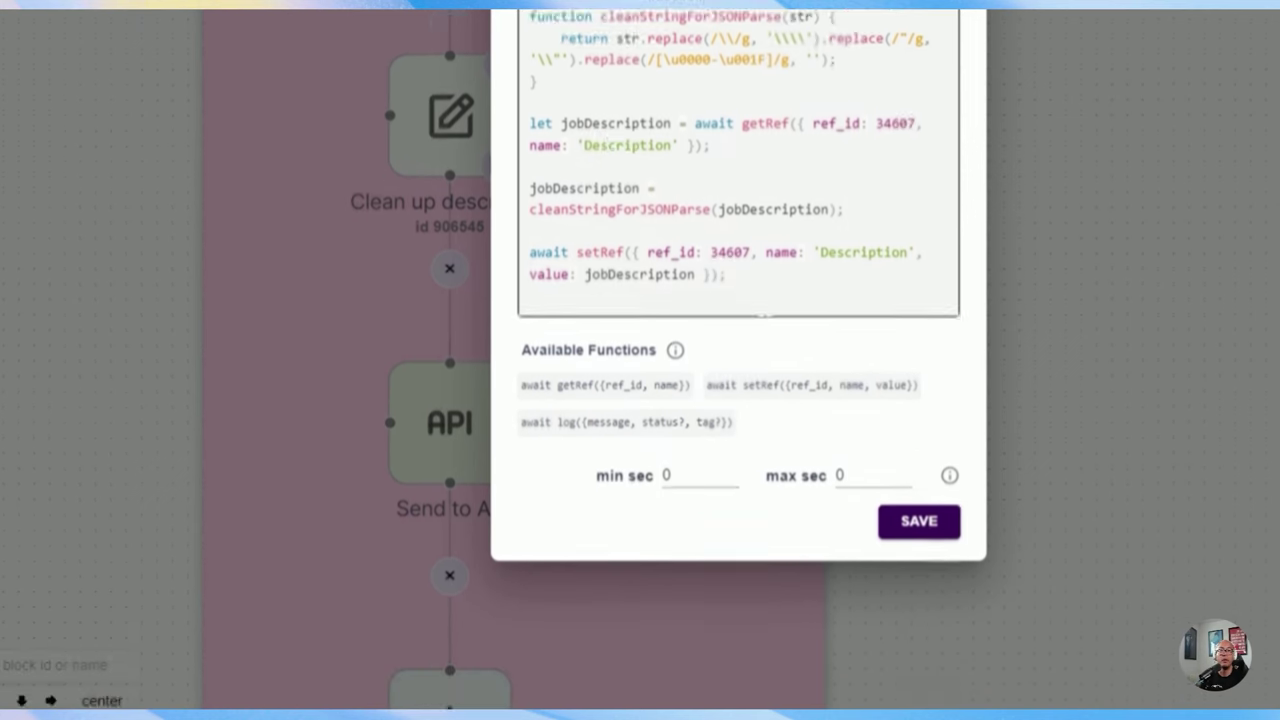
Close the script and highlight the reference IDs beside the Indeed Job Search URLs and Indeed Jobs tables in the table list.
scroll(923, 491, "up", 3)
left_click(951, 140)
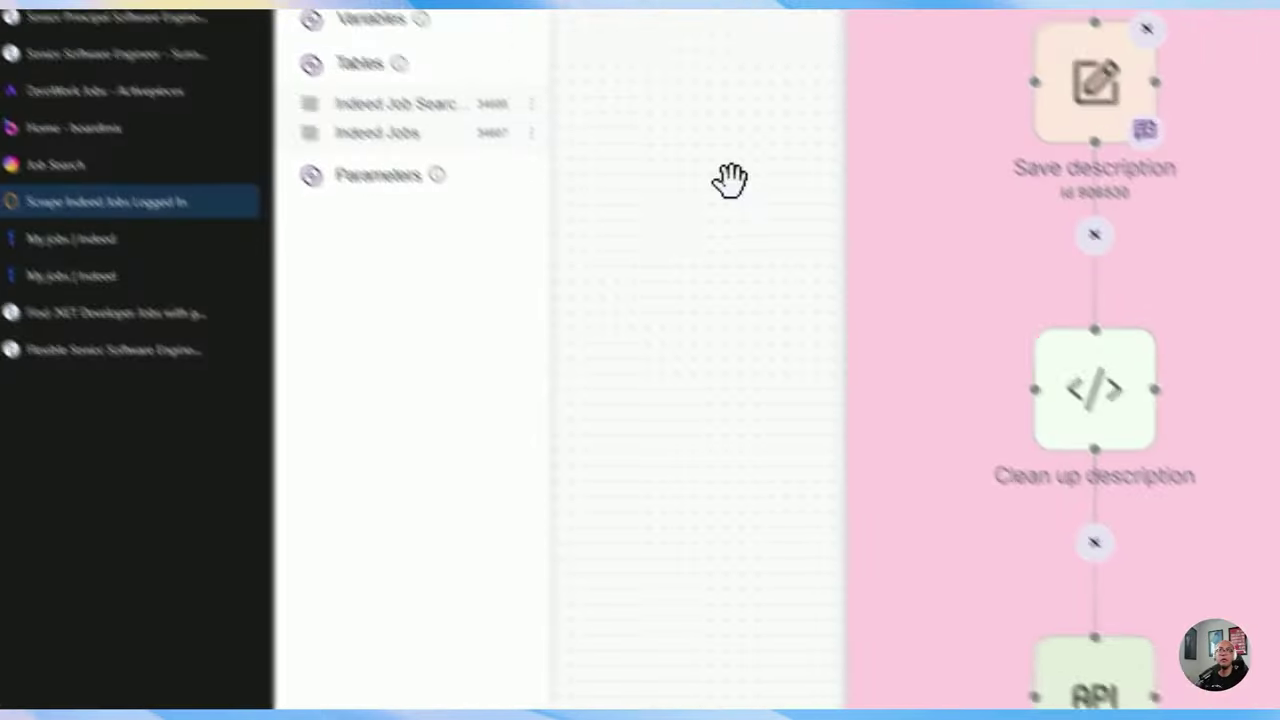
double_click(558, 213)
double_click(561, 184)
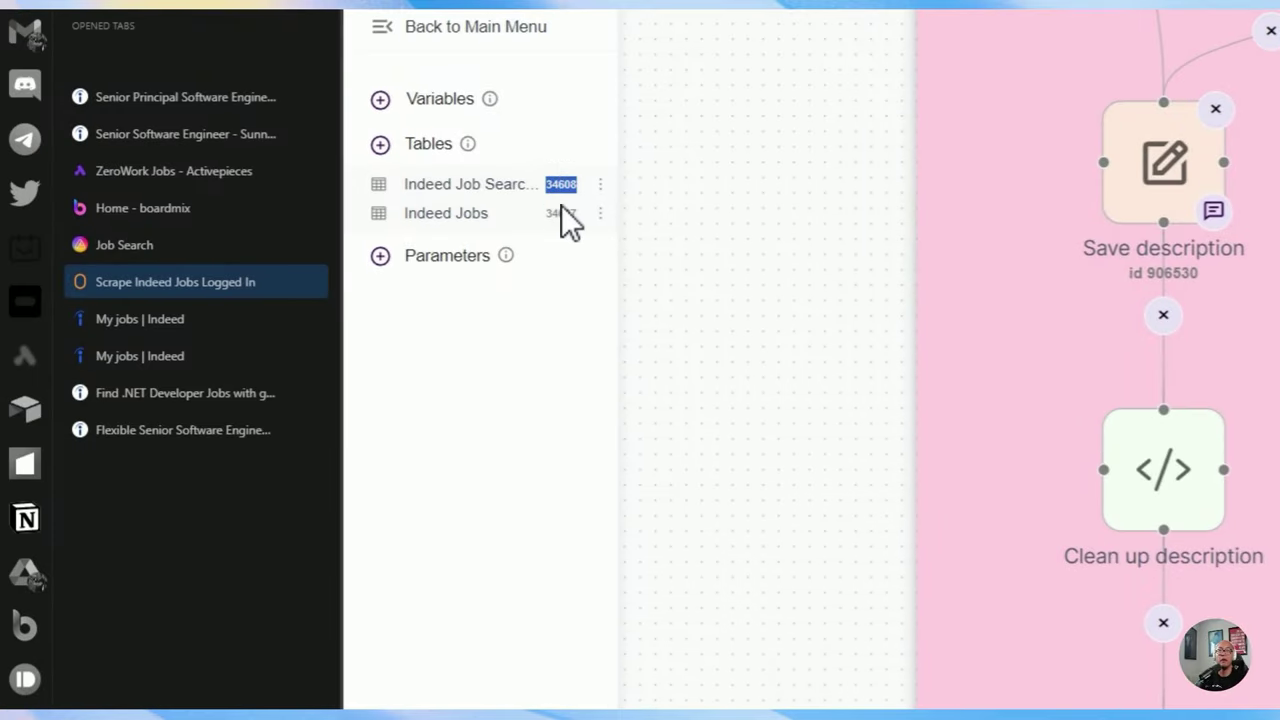
left_click(565, 213)
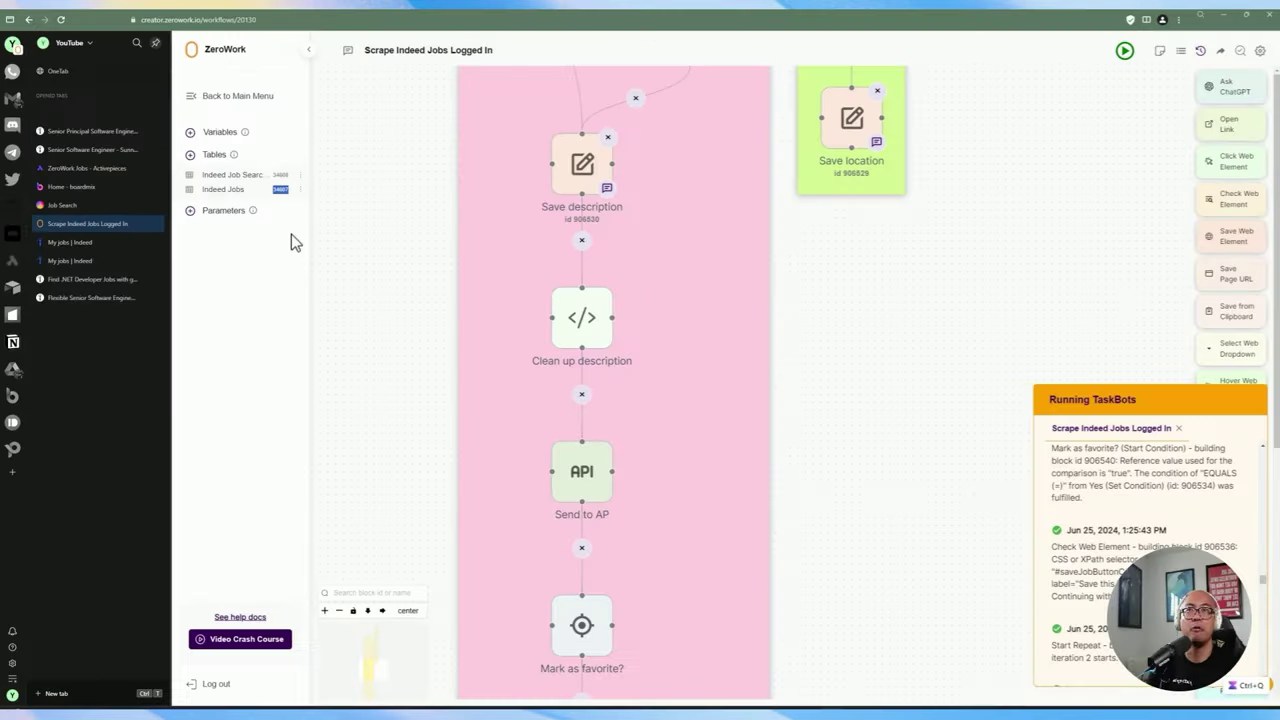
Reopen the Clean up description script, highlight the jobDescription variable, the cleanStringForJSONParse call and the setRef statement, and save the block.
left_click(576, 328)
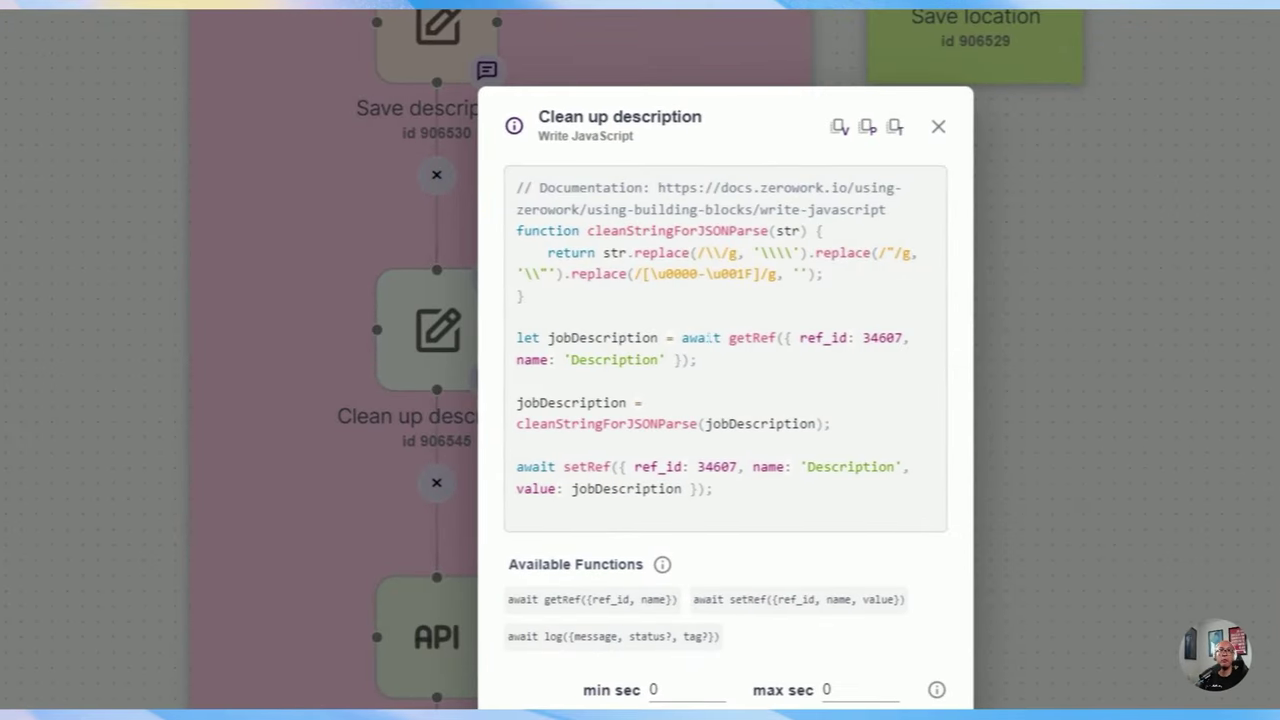
double_click(631, 338)
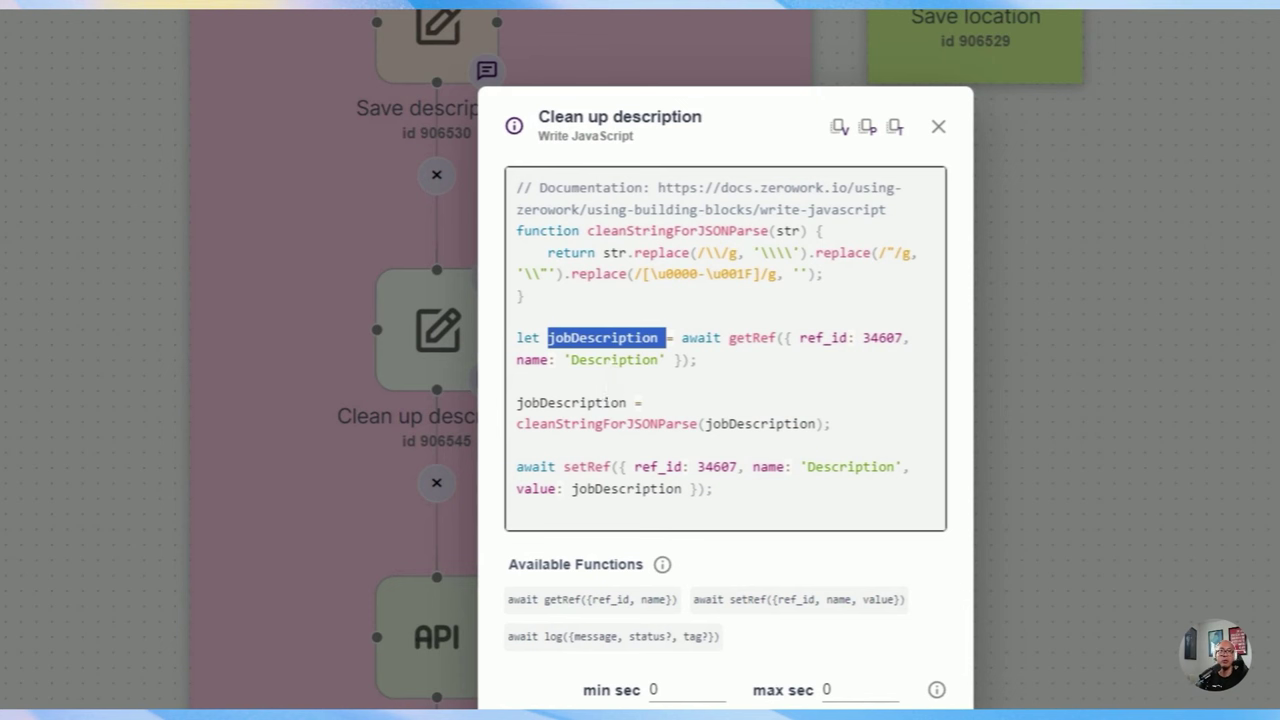
left_click(539, 402)
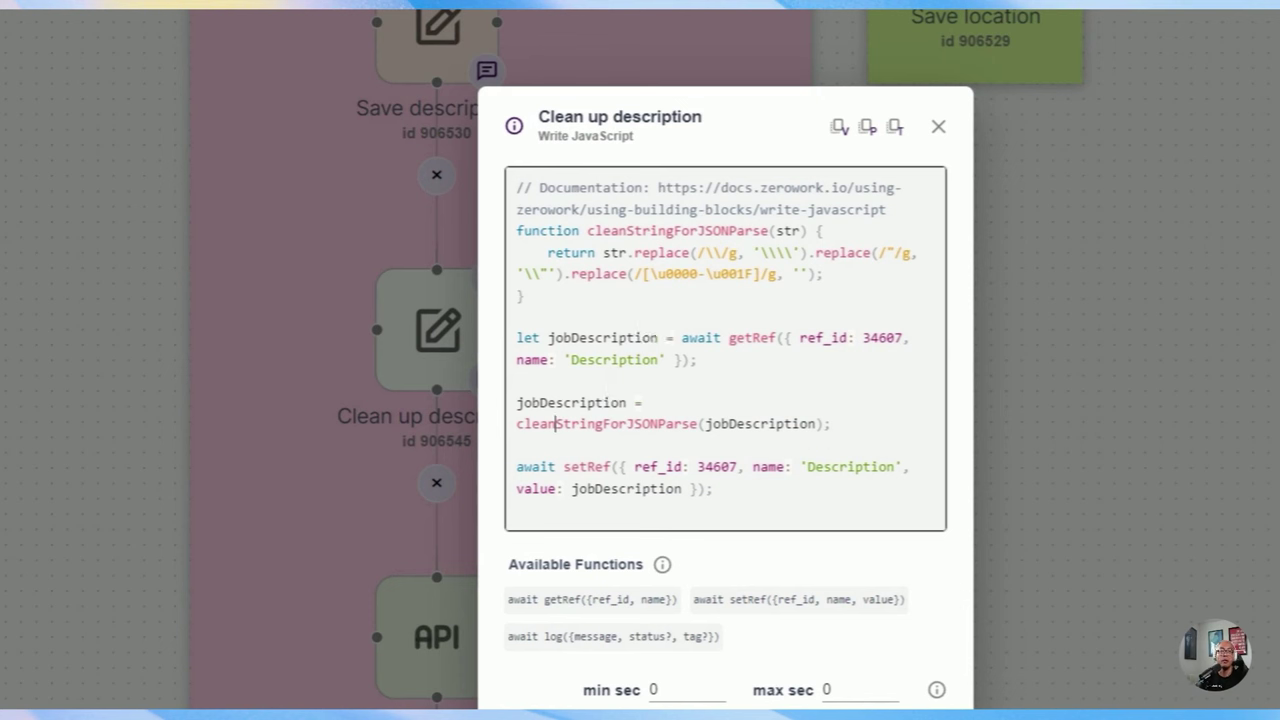
left_click_drag(831, 424, 500, 410)
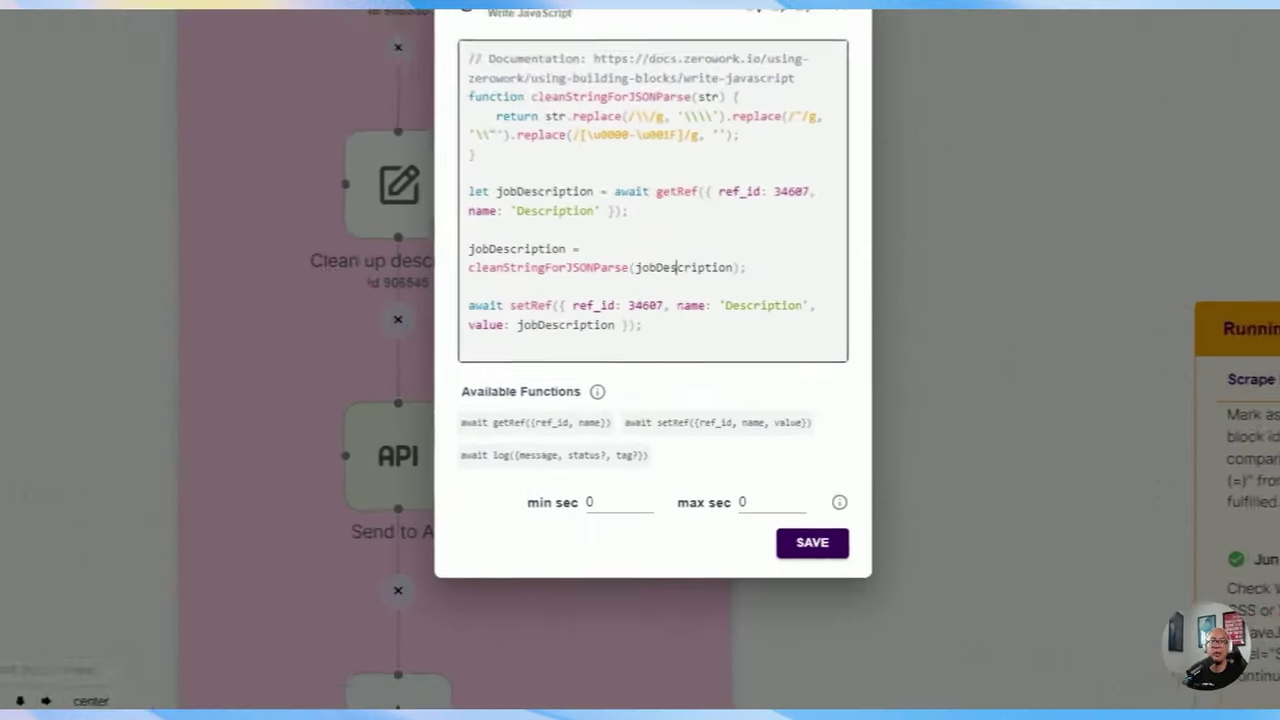
left_click_drag(725, 396, 615, 393)
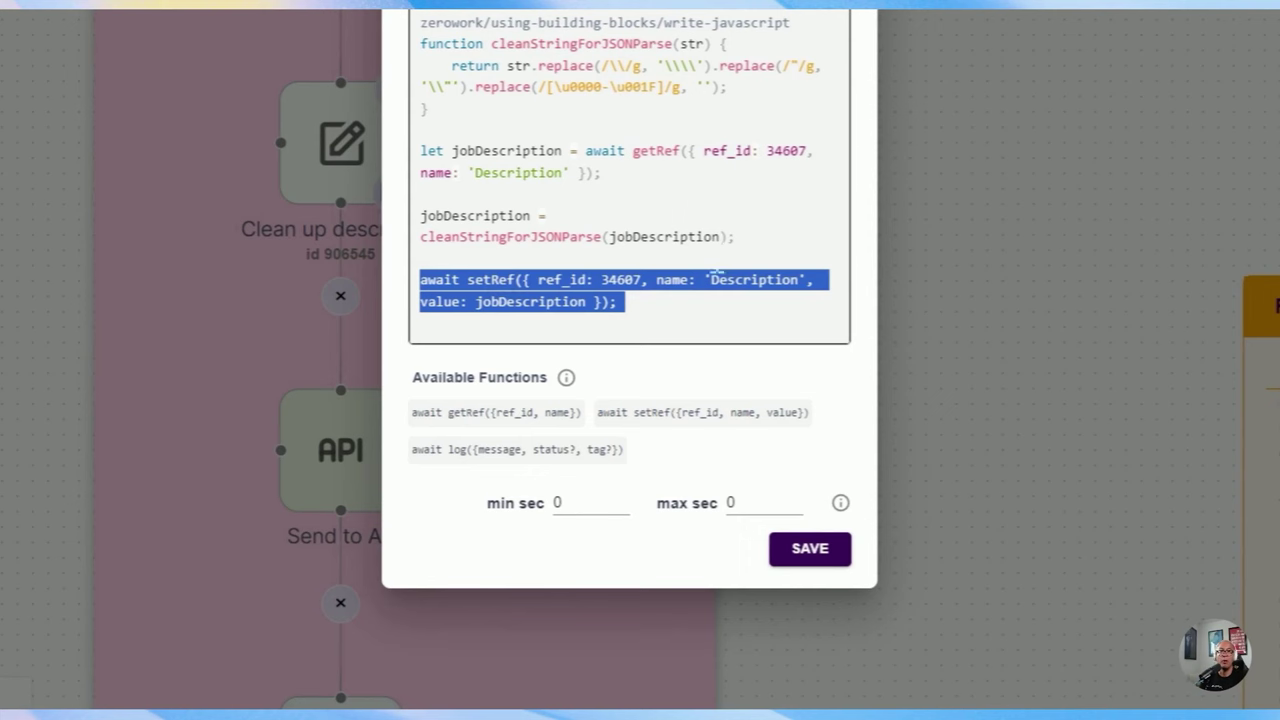
left_click(826, 540)
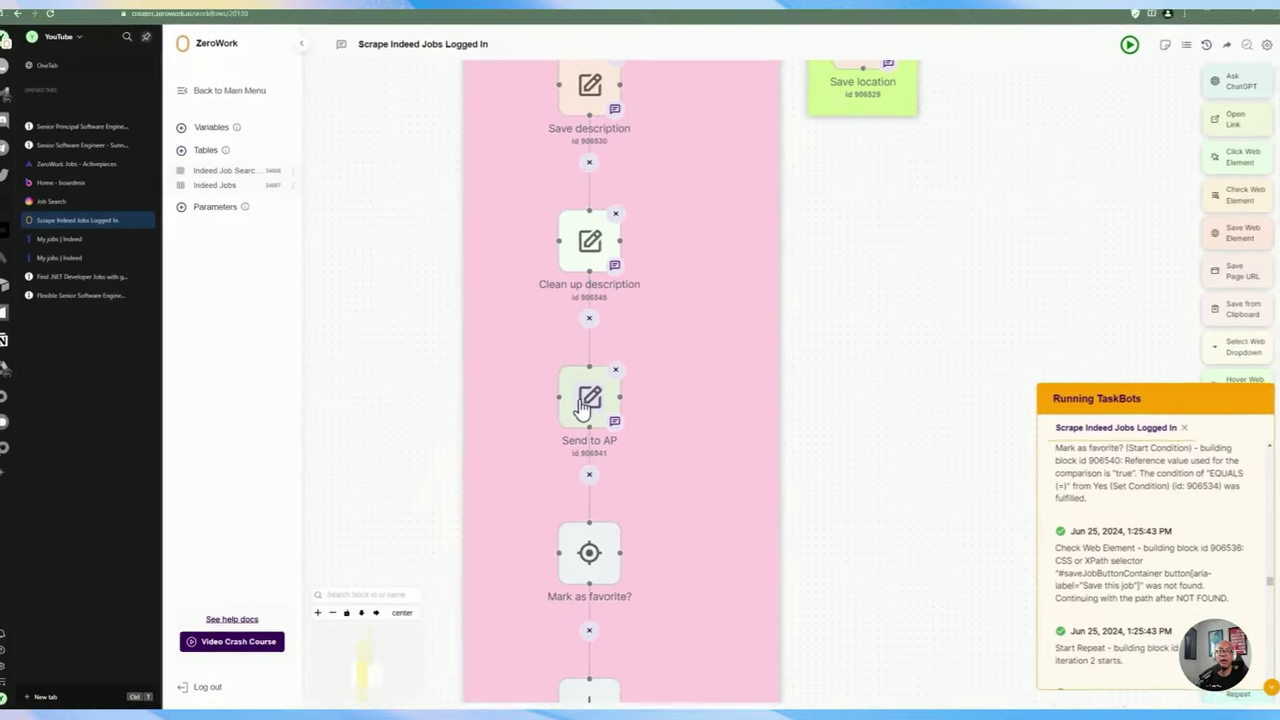
Open the Send to AP block and examine its POST request URL, highlighting the /sync ending of the Activepieces webhook address.
left_click(362, 338)
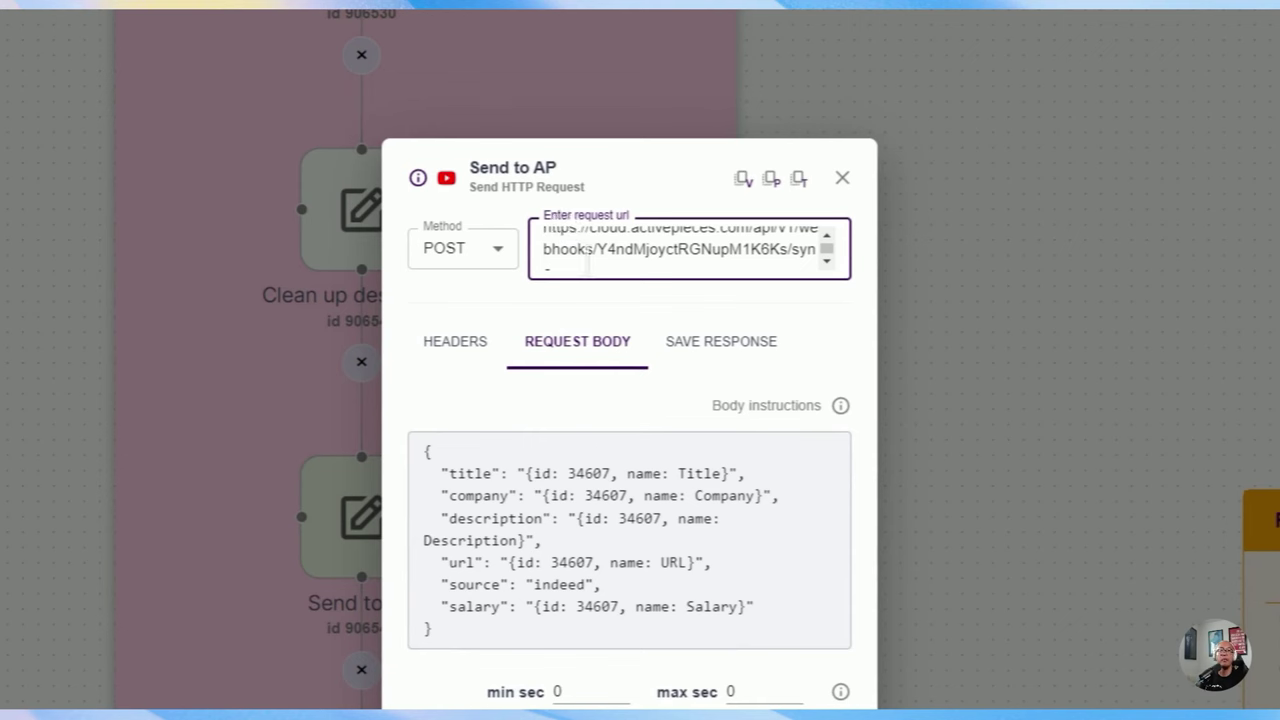
scroll(637, 249, "down", 1)
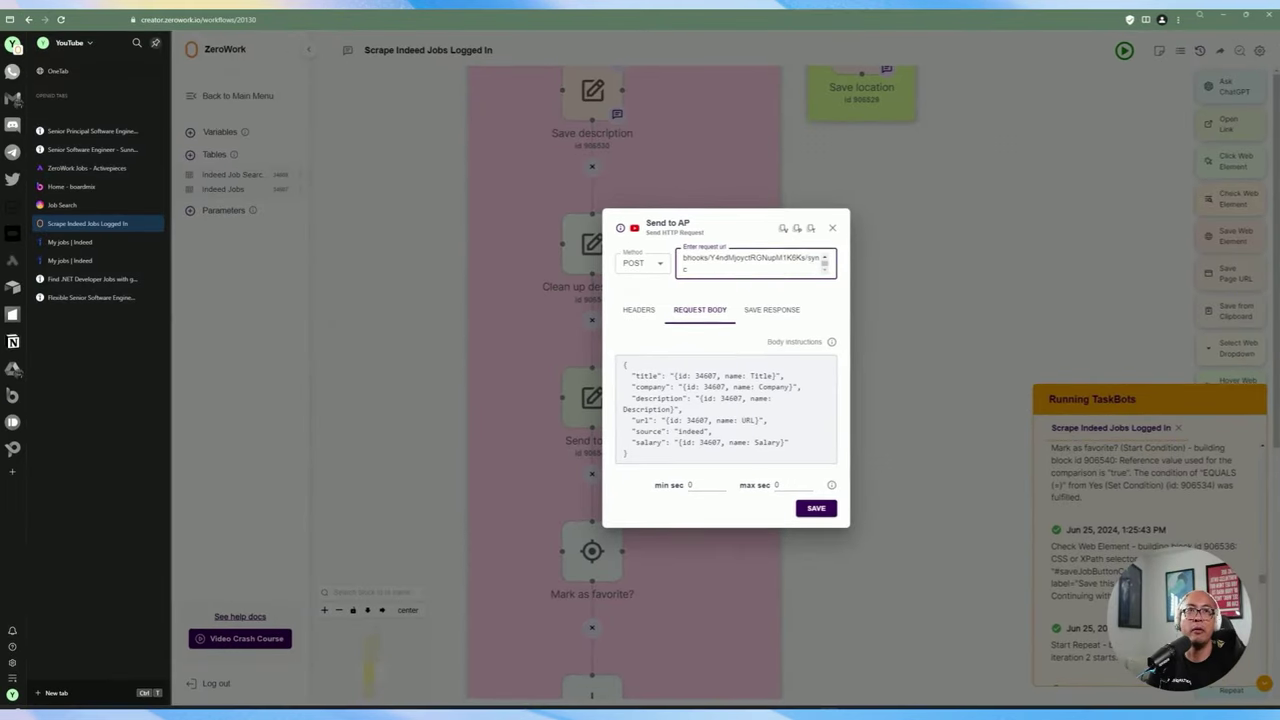
left_click_drag(808, 238, 820, 270)
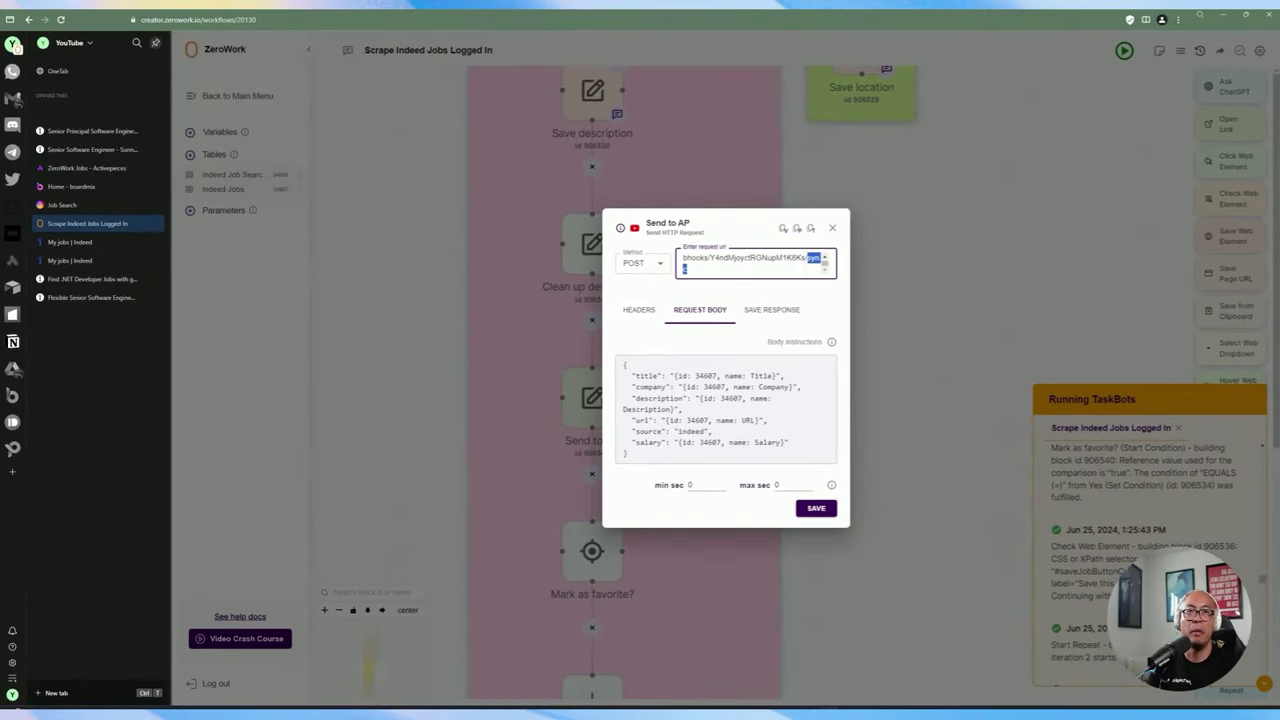
left_click(688, 269)
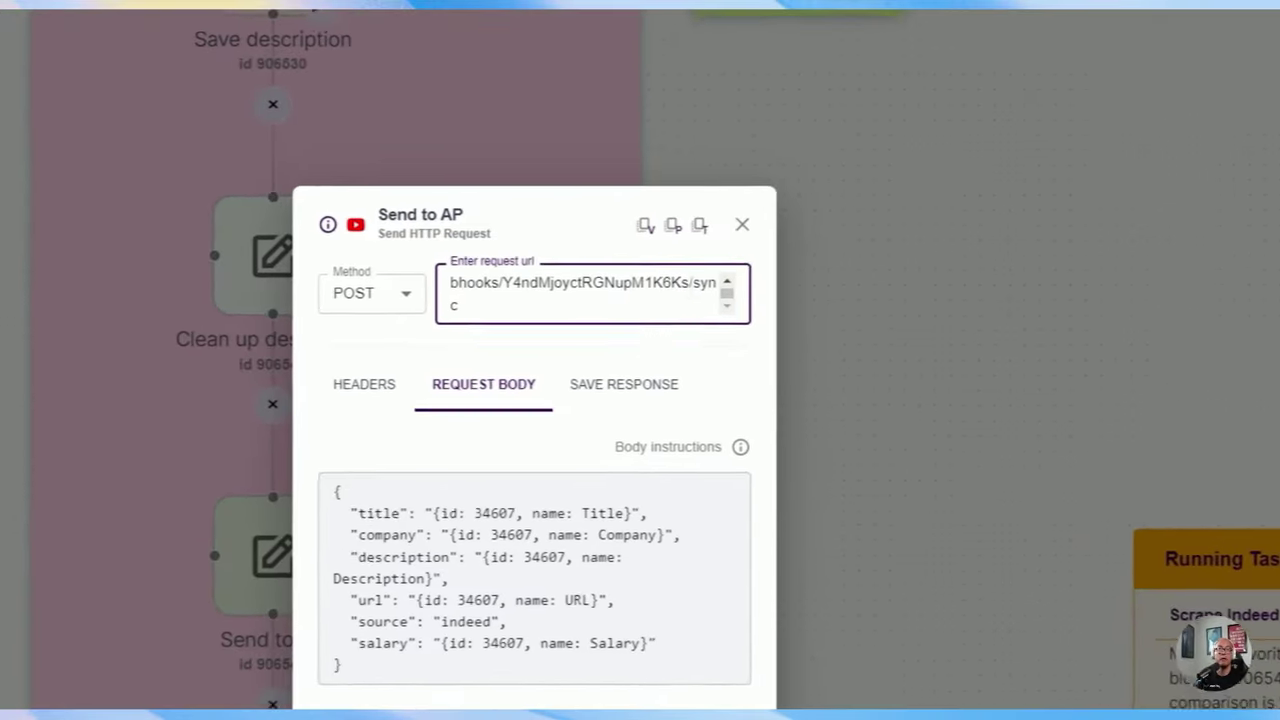
left_click_drag(805, 257, 818, 258)
left_click_drag(709, 287, 708, 312)
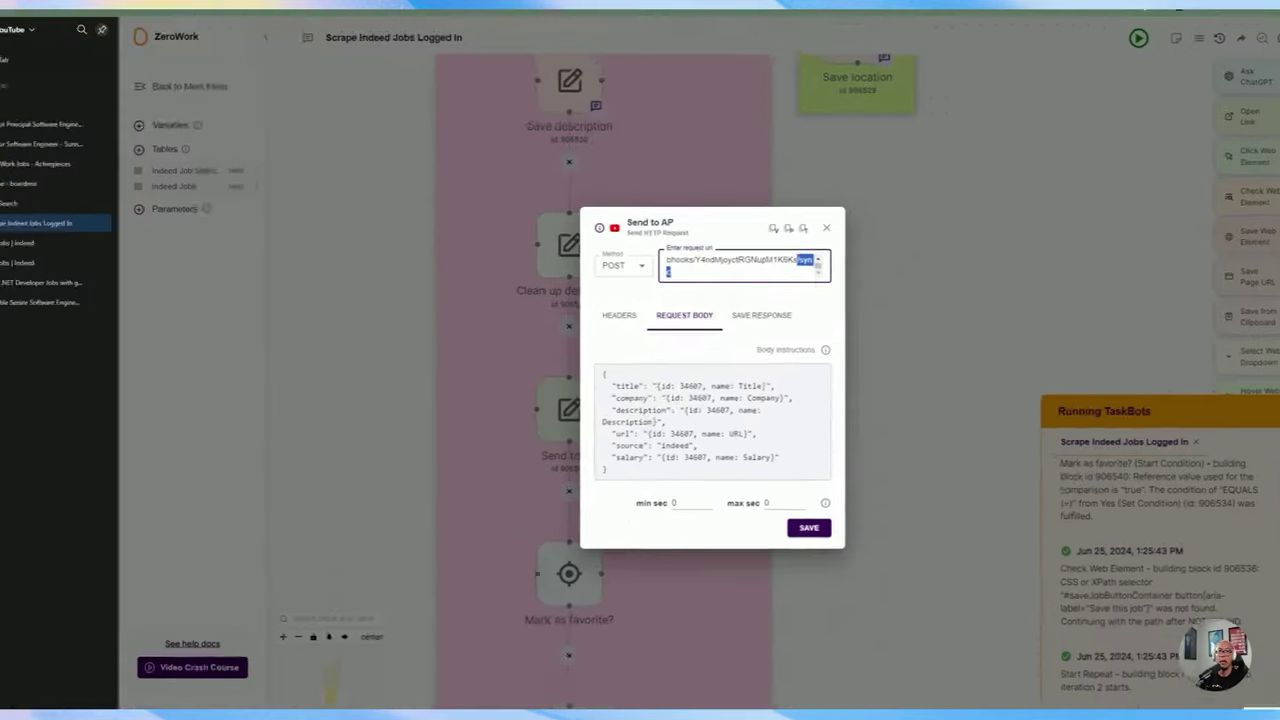
left_click(581, 310)
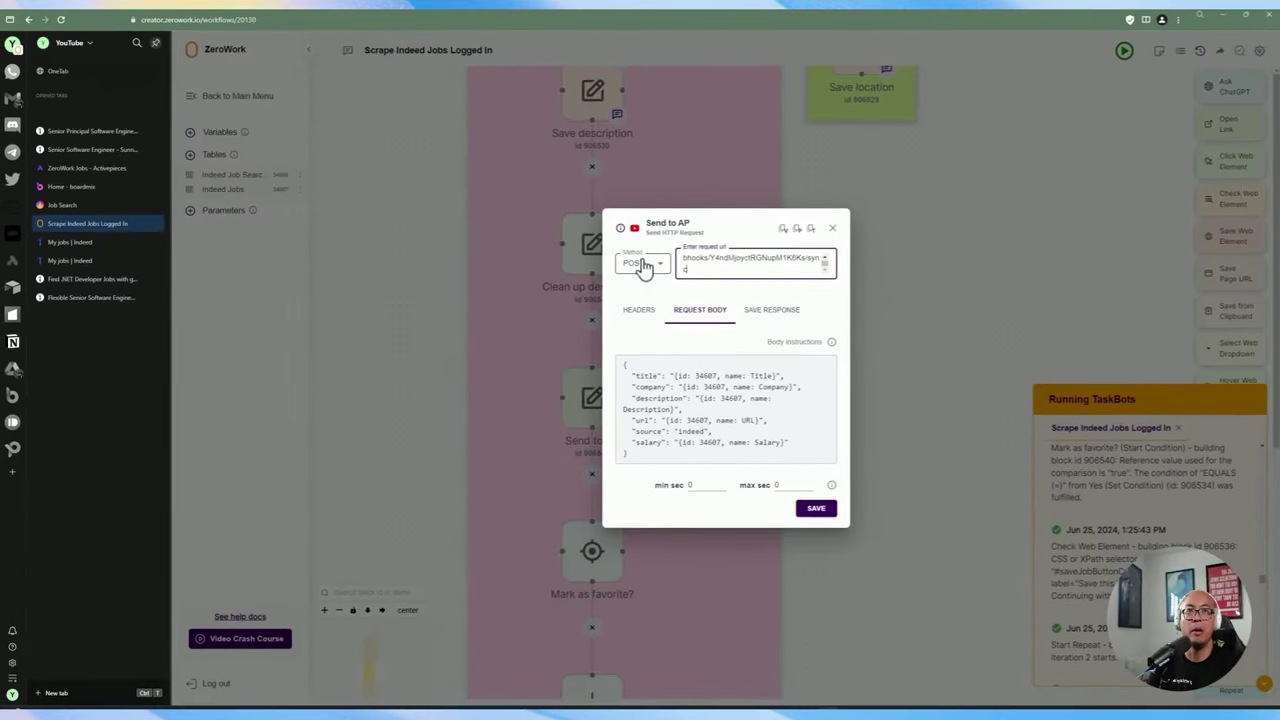
Examine the Send to AP request body, highlighting the title key, the "source": "indeed" line and the salary line.
double_click(645, 375)
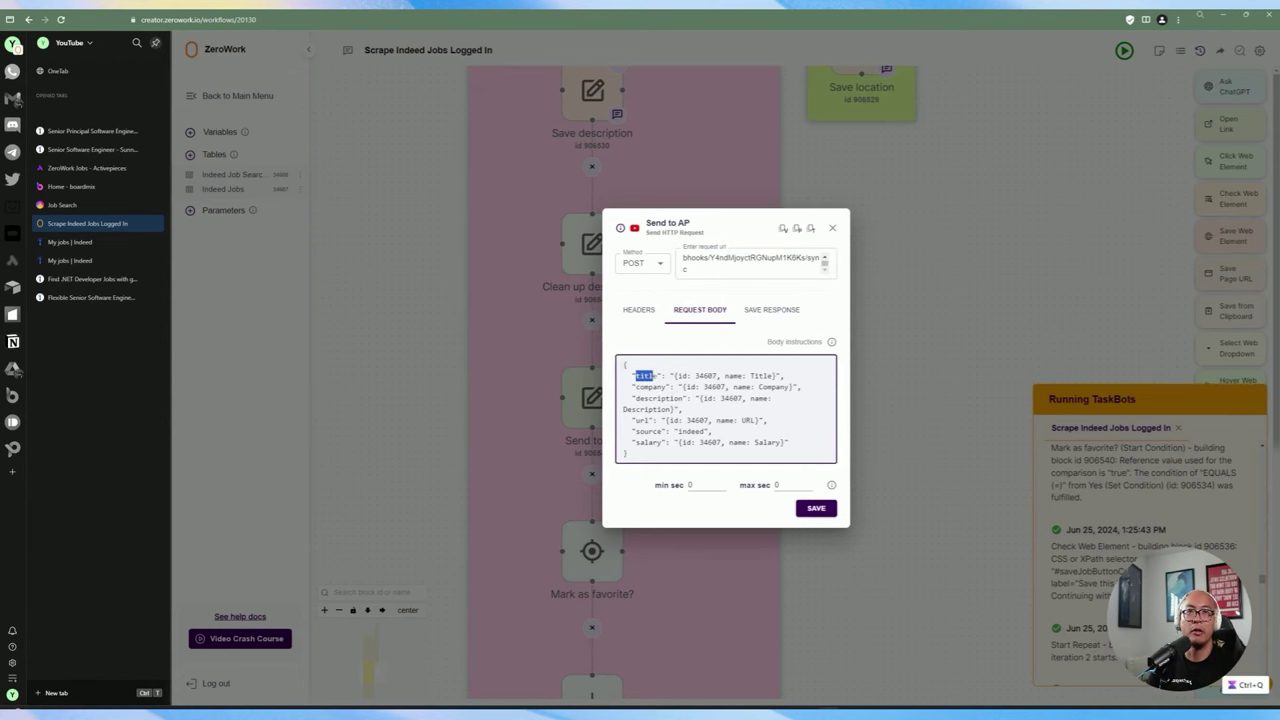
left_click(647, 398)
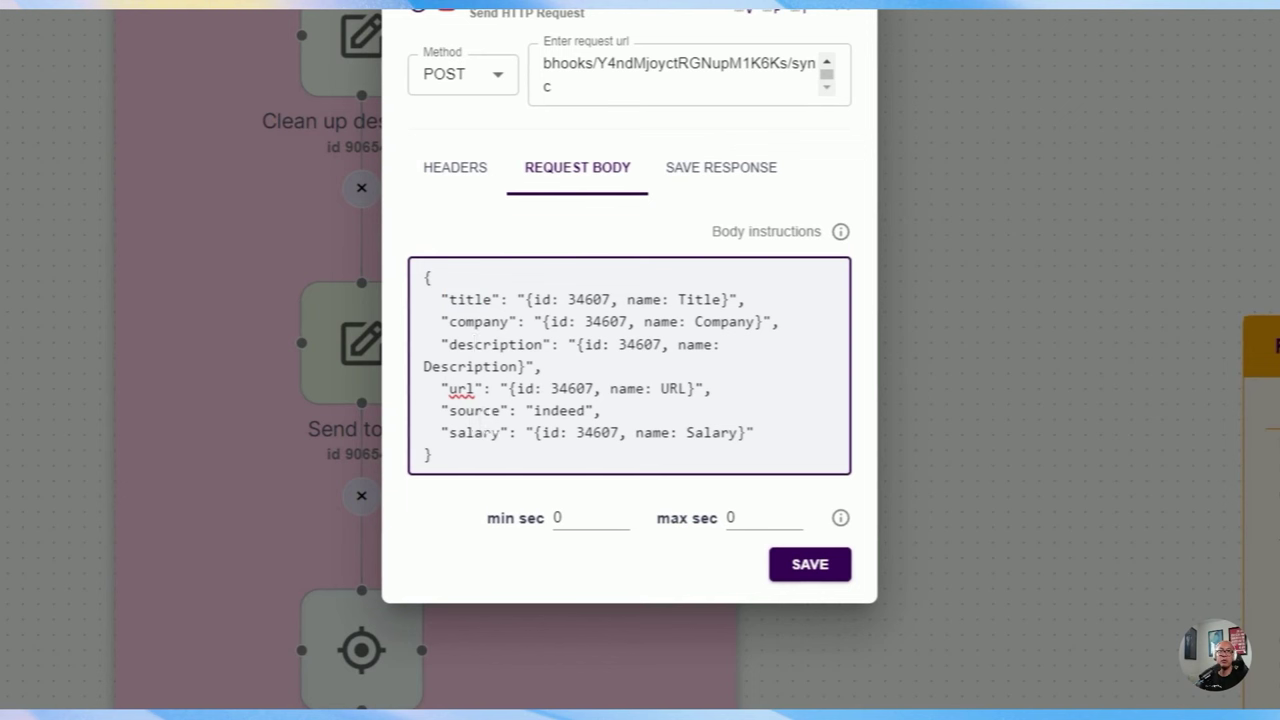
mouse_move(457, 410)
left_mouse_down()
mouse_move(601, 410)
mouse_move(443, 410)
left_mouse_up()
left_click(601, 410)
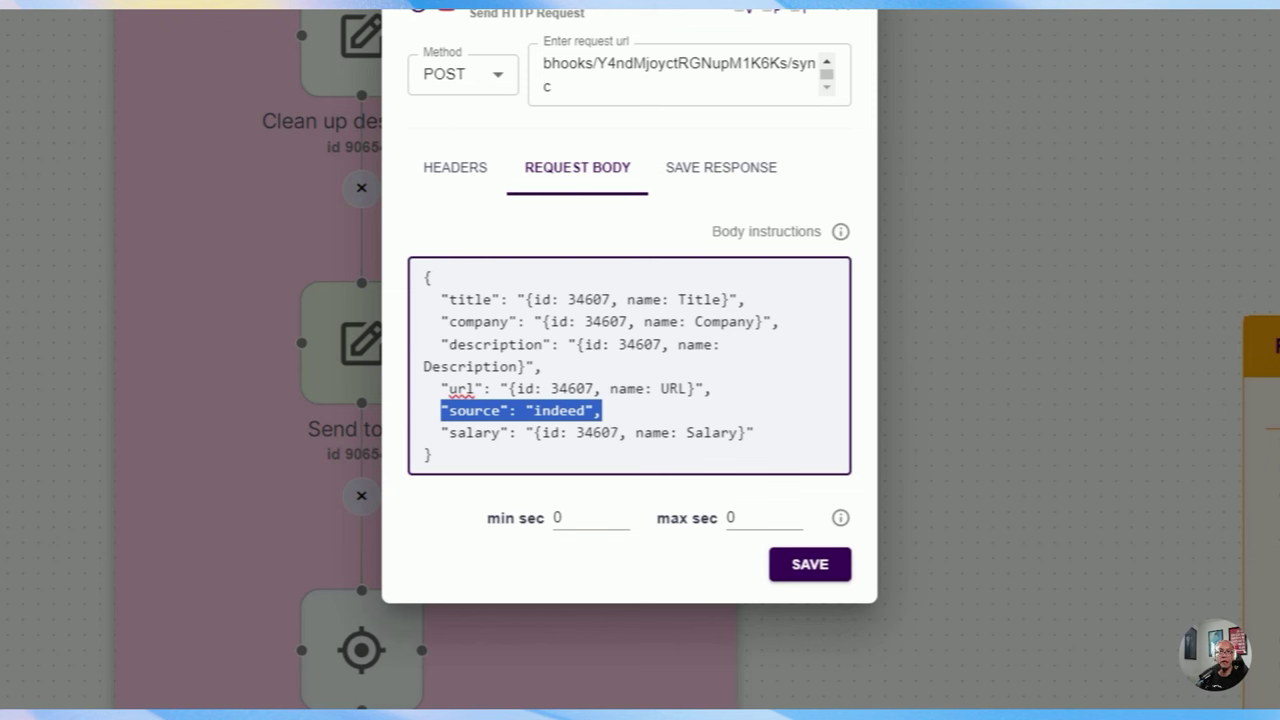
left_click_drag(755, 433, 458, 433)
left_click(601, 344)
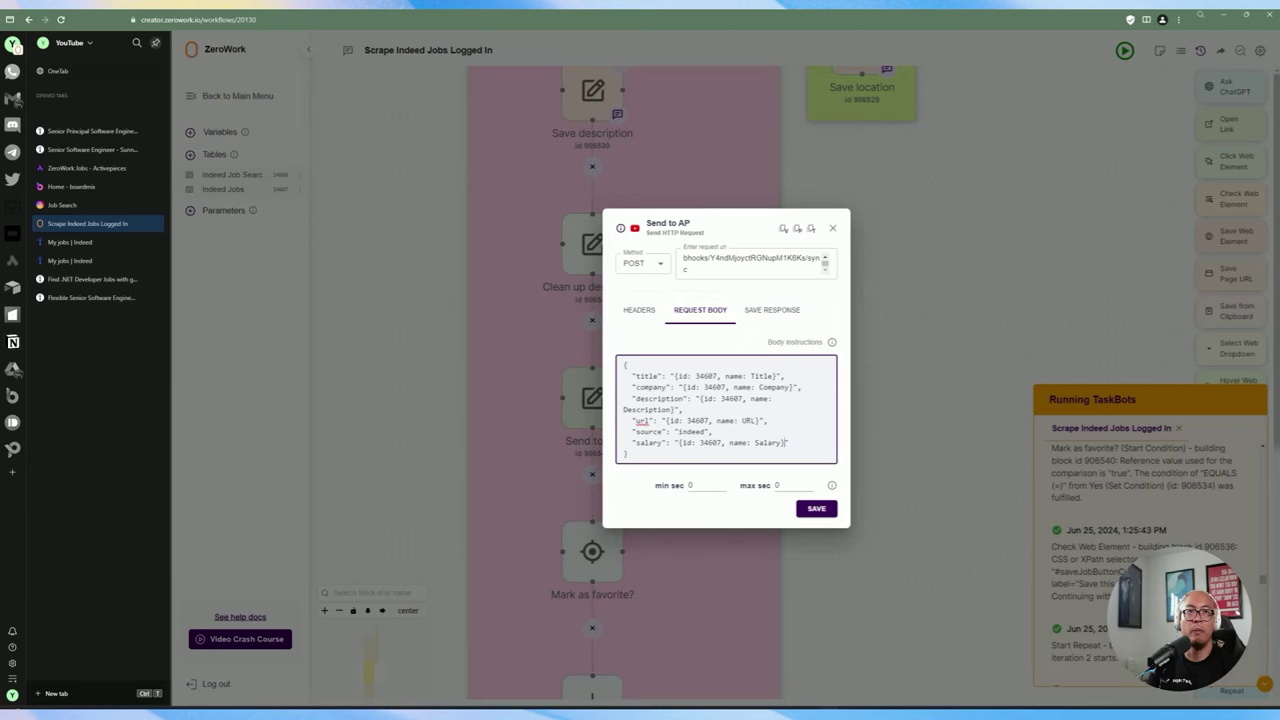
Clear the salary value in the request body and insert a copied table reference to the Salary column of Indeed Jobs.
left_click_drag(570, 432, 748, 432)
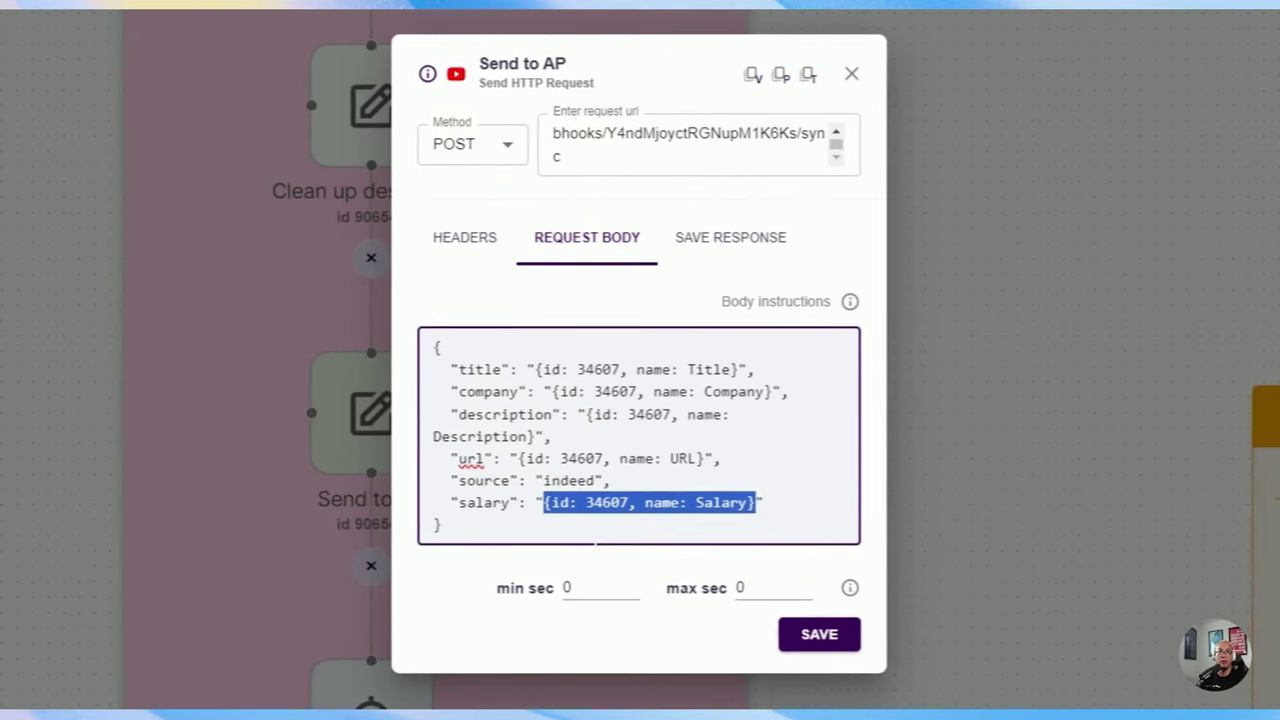
key("BackSpace")
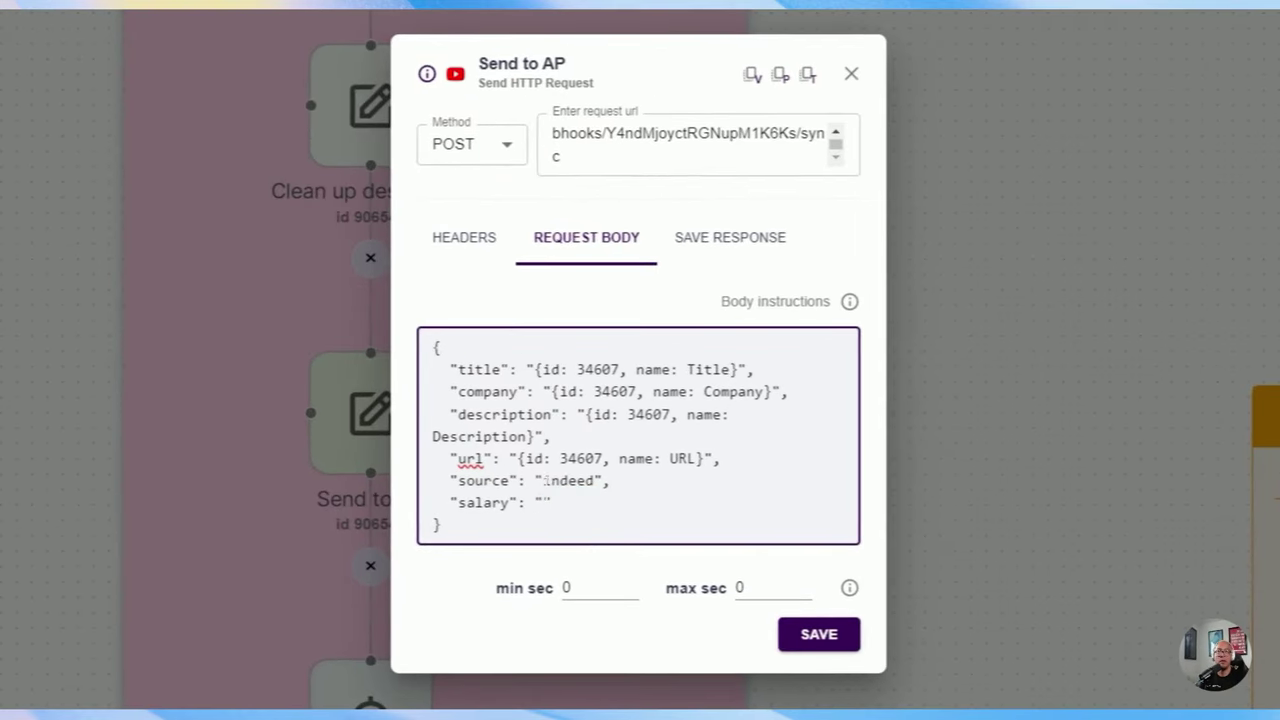
type("\"")
left_click_drag(490, 535, 428, 194)
left_click(574, 438)
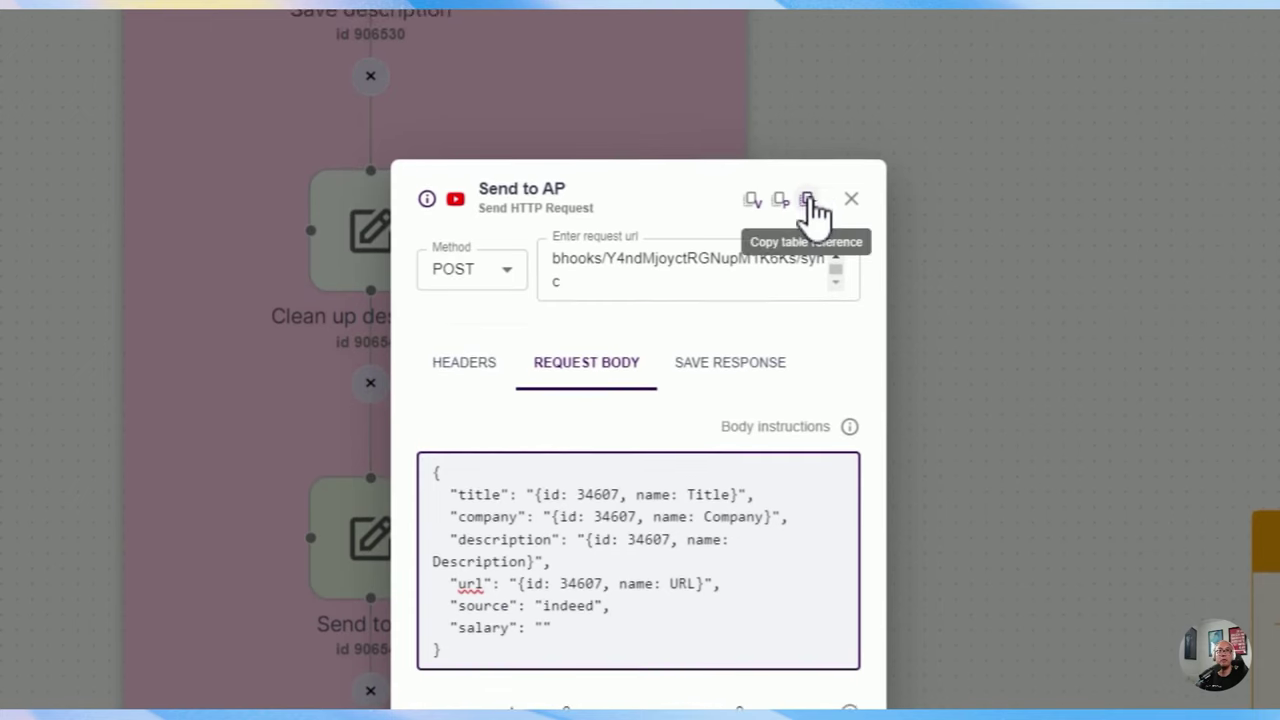
left_click(808, 203)
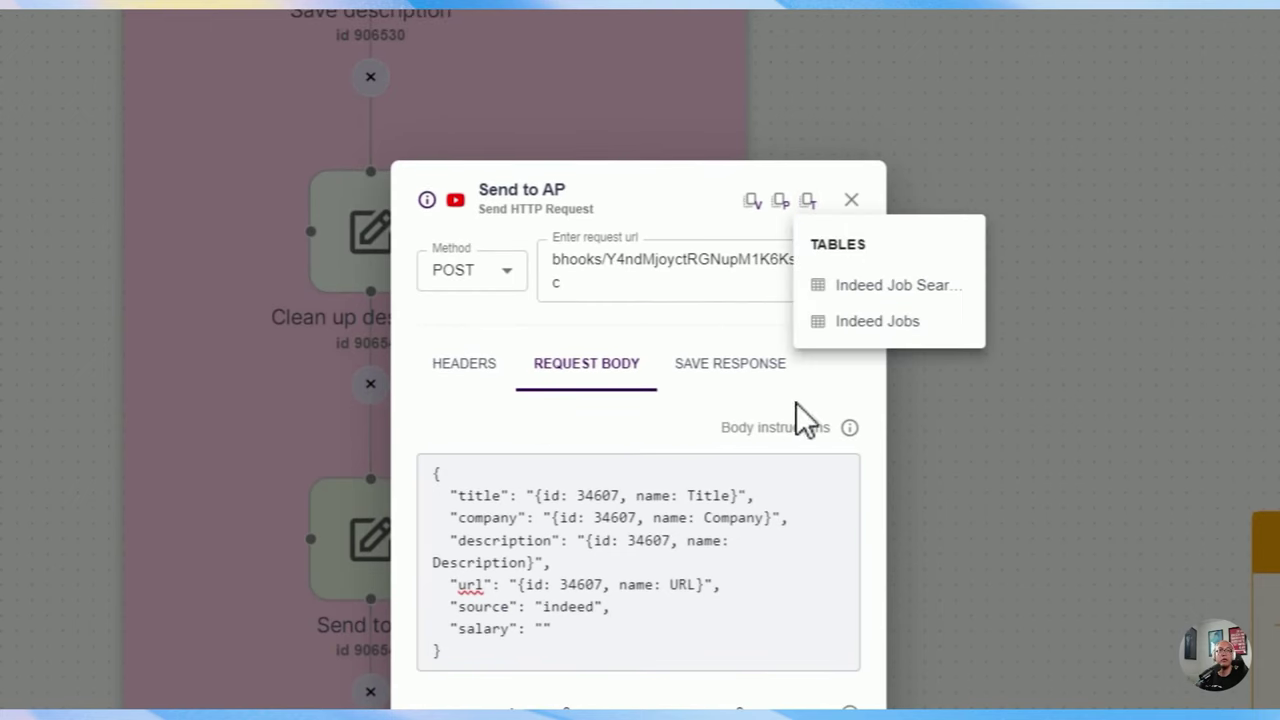
left_click(884, 322)
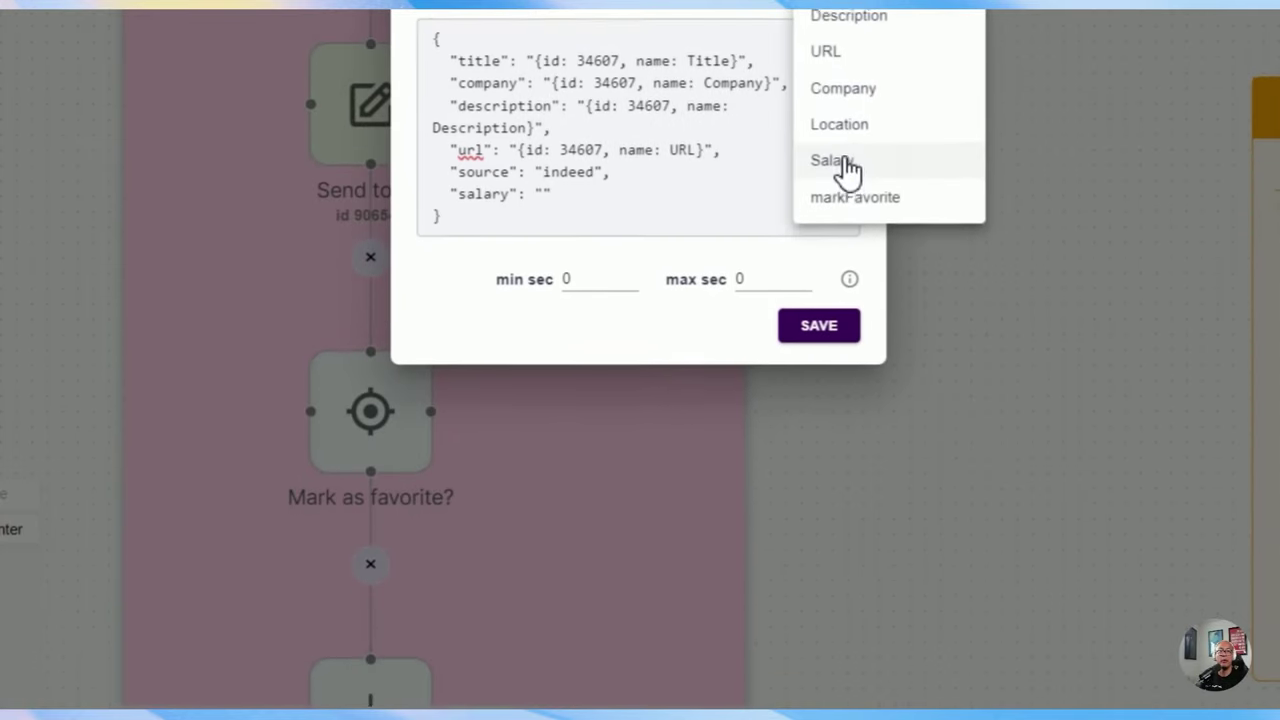
left_click(845, 310)
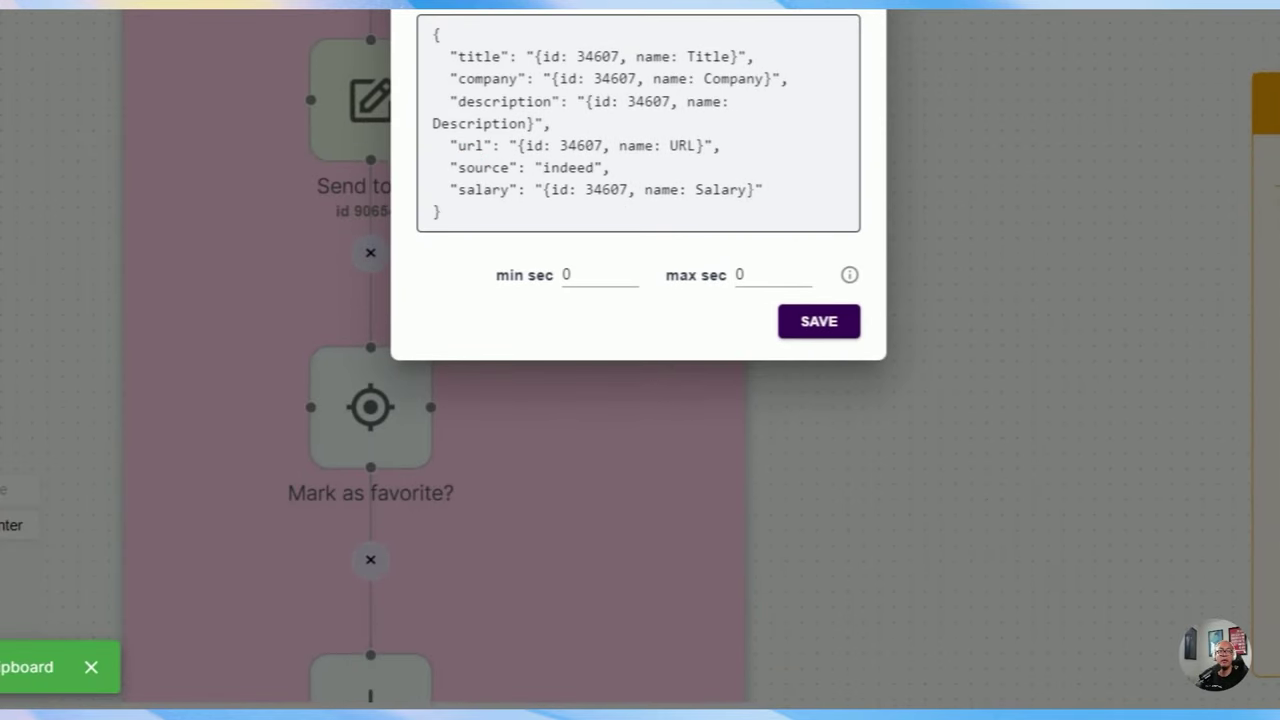
Highlight the Salary table reference between the quotation marks on the request body's salary line.
left_click_drag(756, 190, 546, 190)
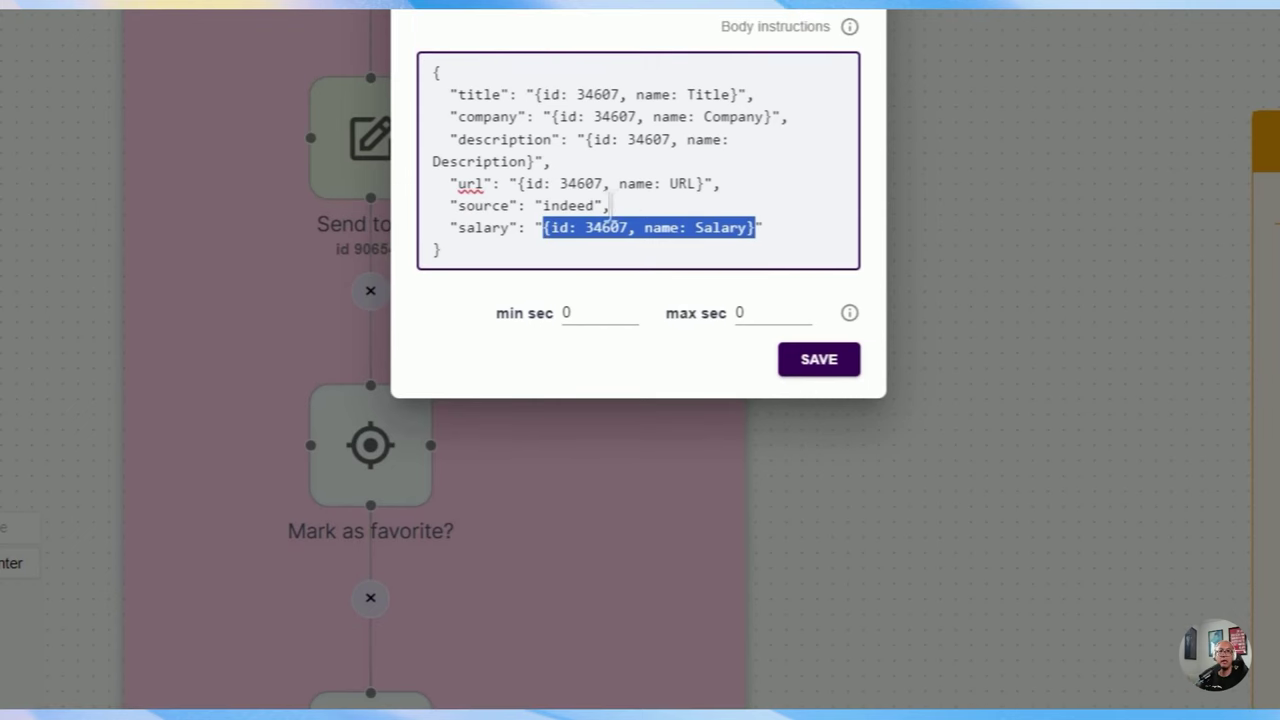
left_click(675, 226)
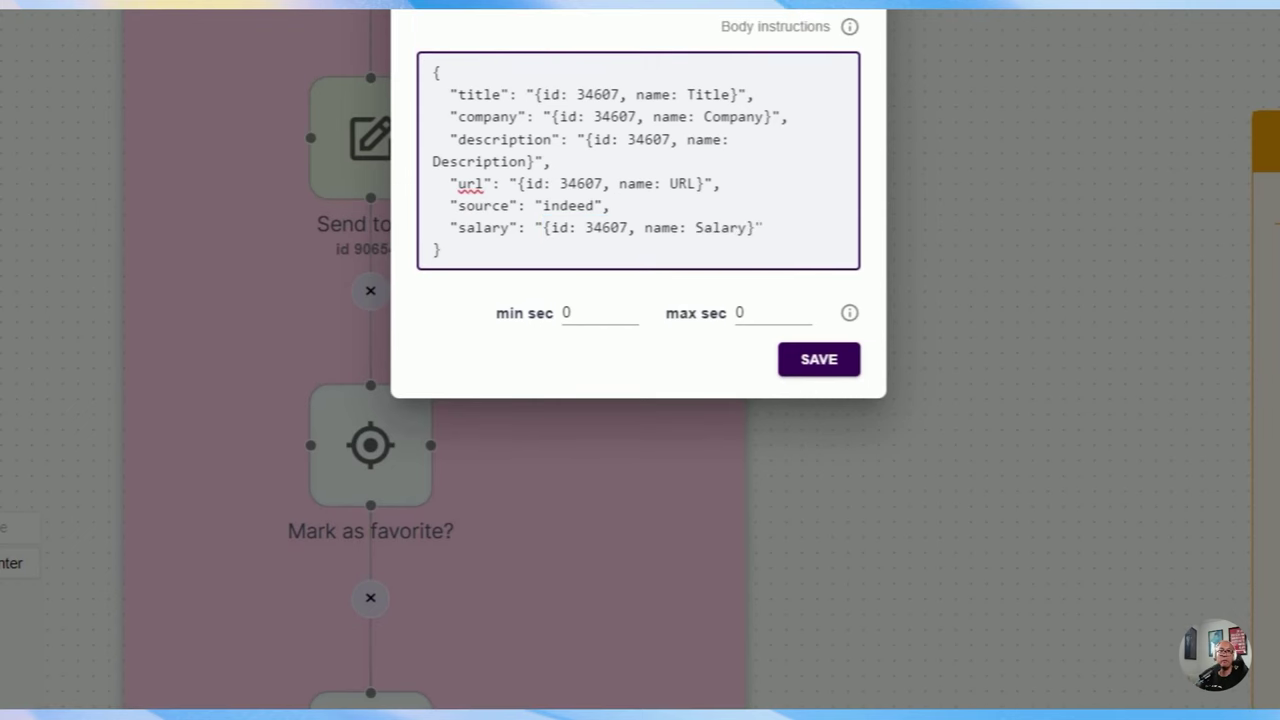
left_click_drag(762, 228, 550, 228)
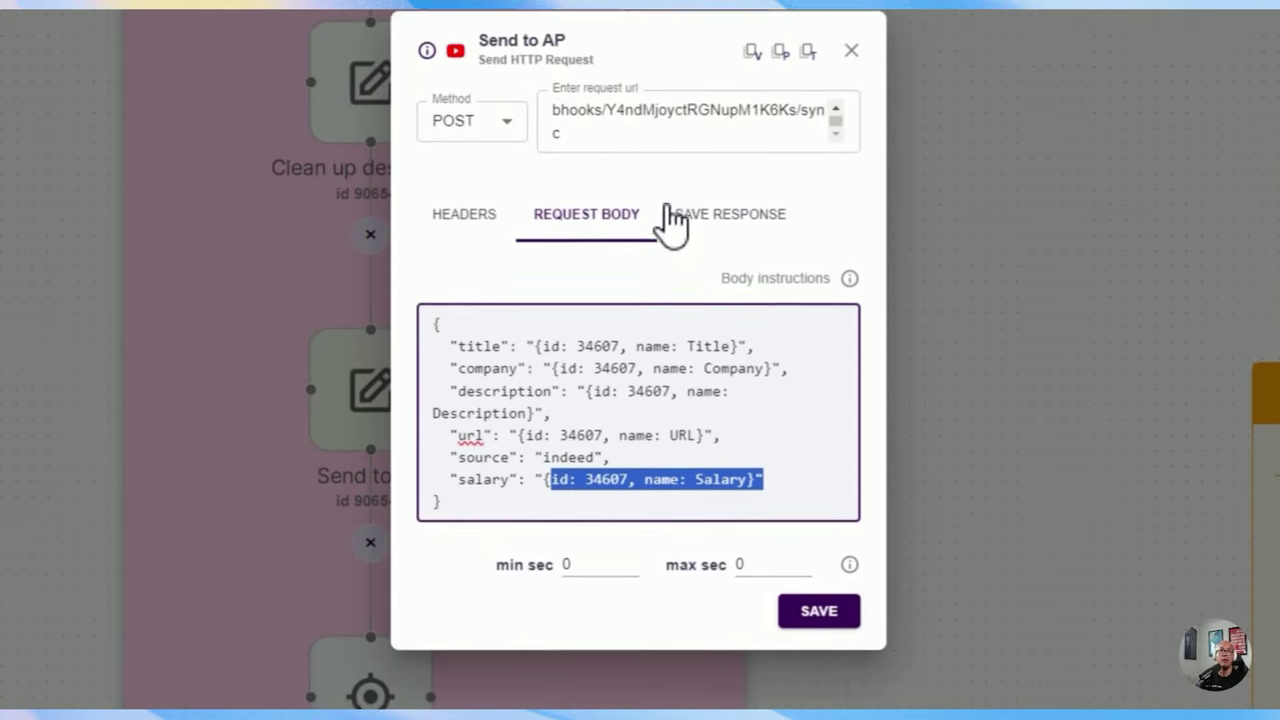
Examine the Send to AP block's response saving into Indeed Jobs, highlighting the nested record path markFavorite, and save the block.
left_click(670, 214)
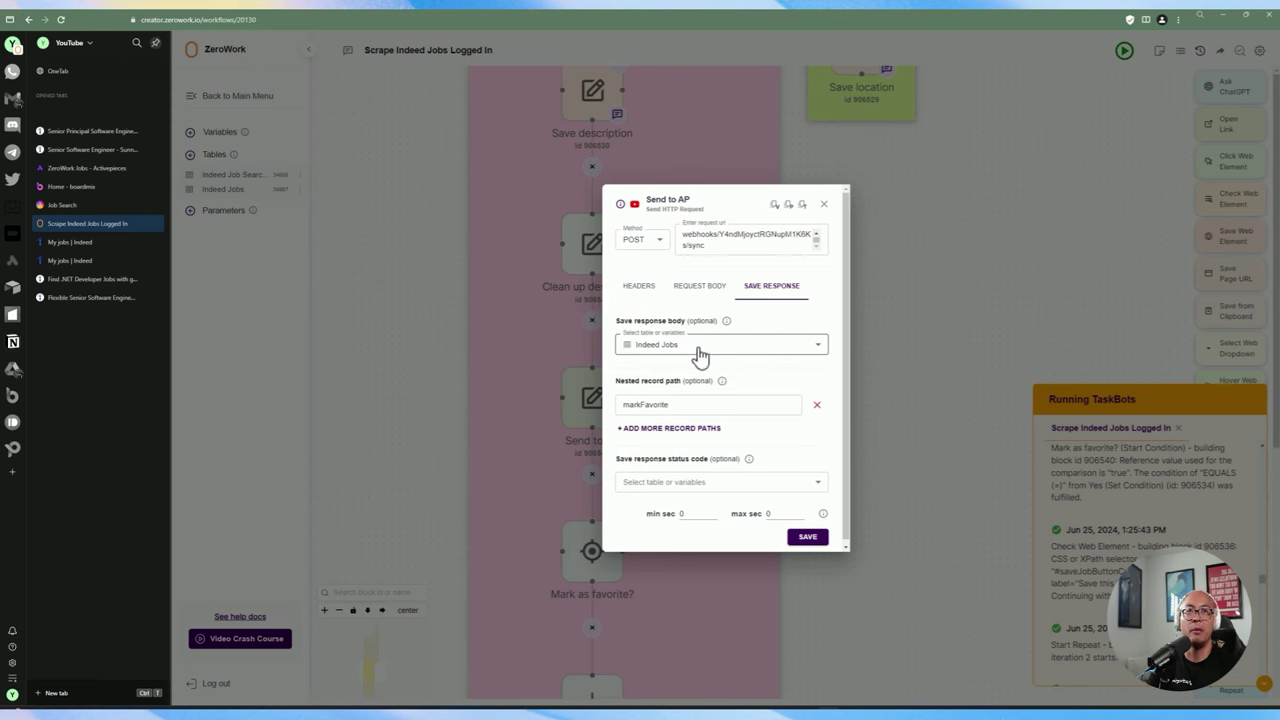
left_click(712, 405)
key("ctrl+a")
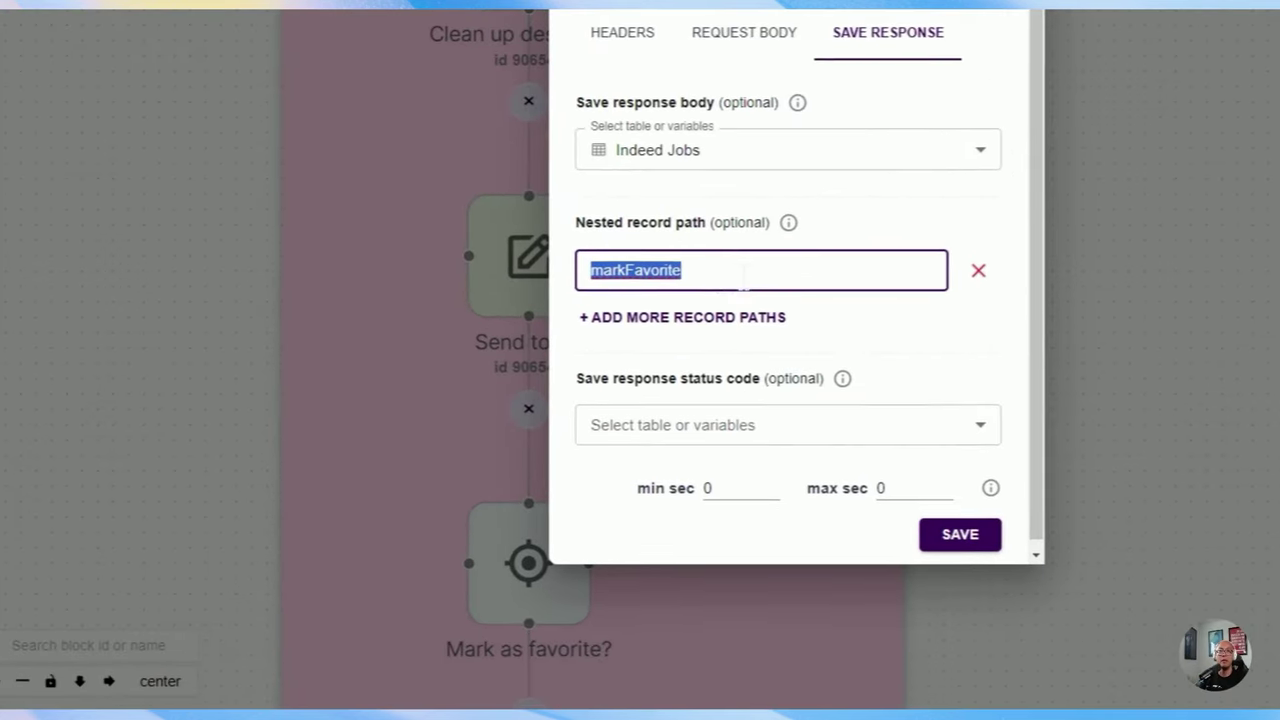
left_click(675, 408)
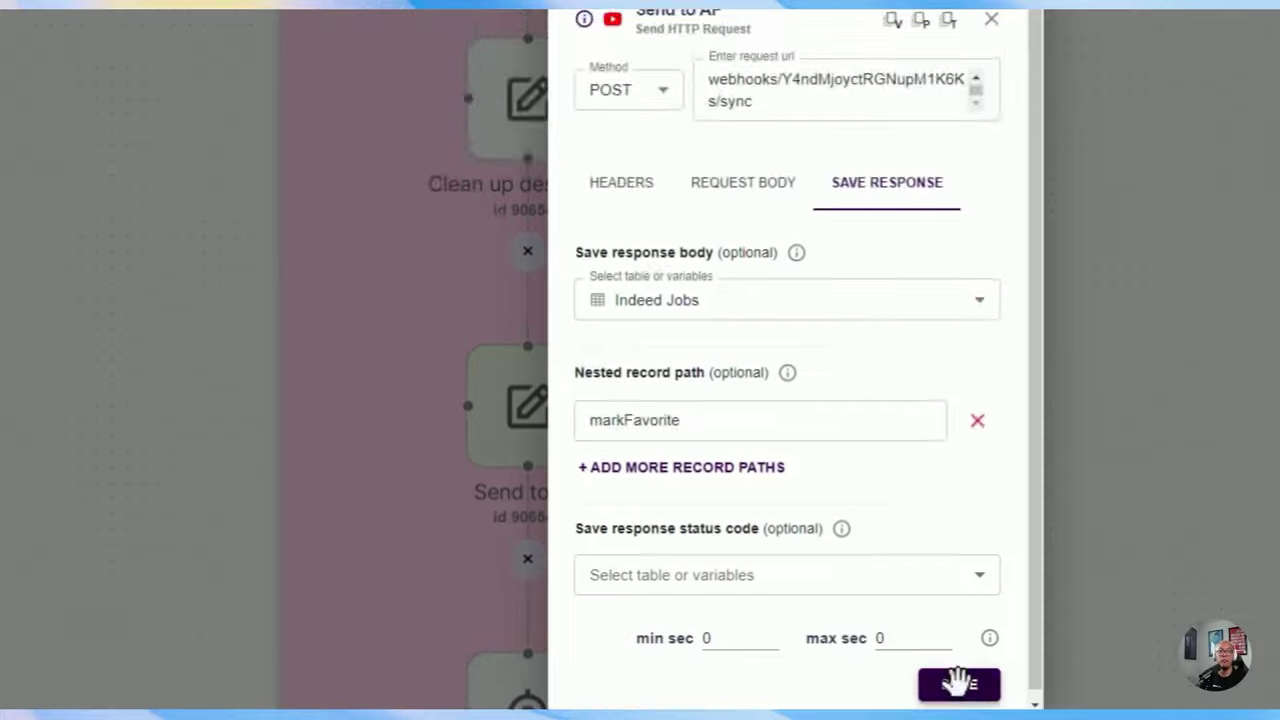
left_click(959, 534)
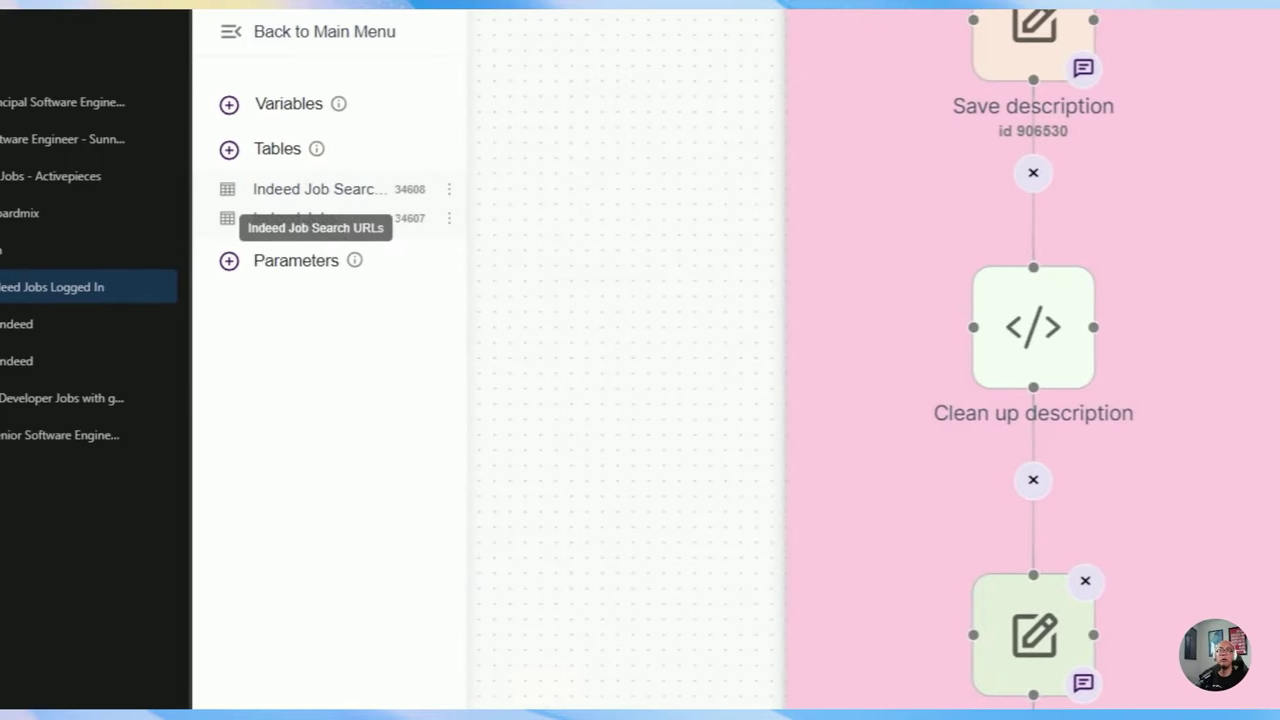
Examine the markFavorite column in the Indeed Jobs table and the matching nested record path in Send to AP's saved response, and save the block.
left_click(300, 218)
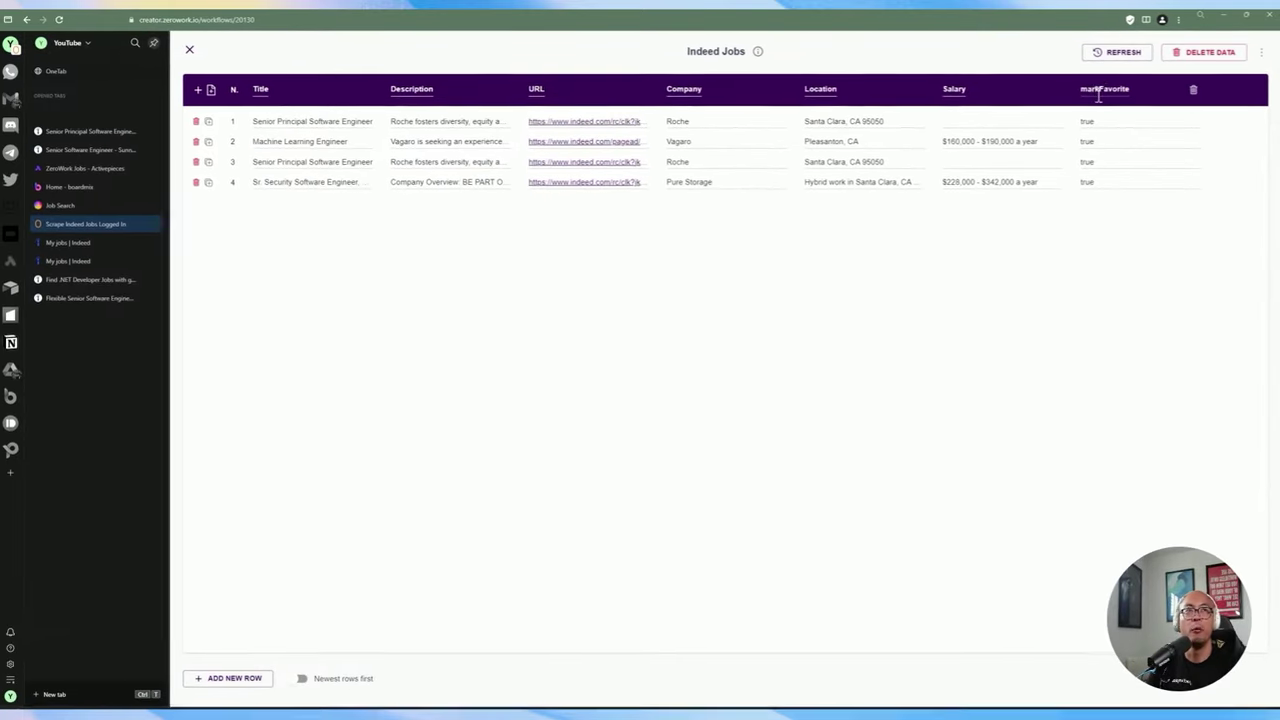
left_click(1086, 100)
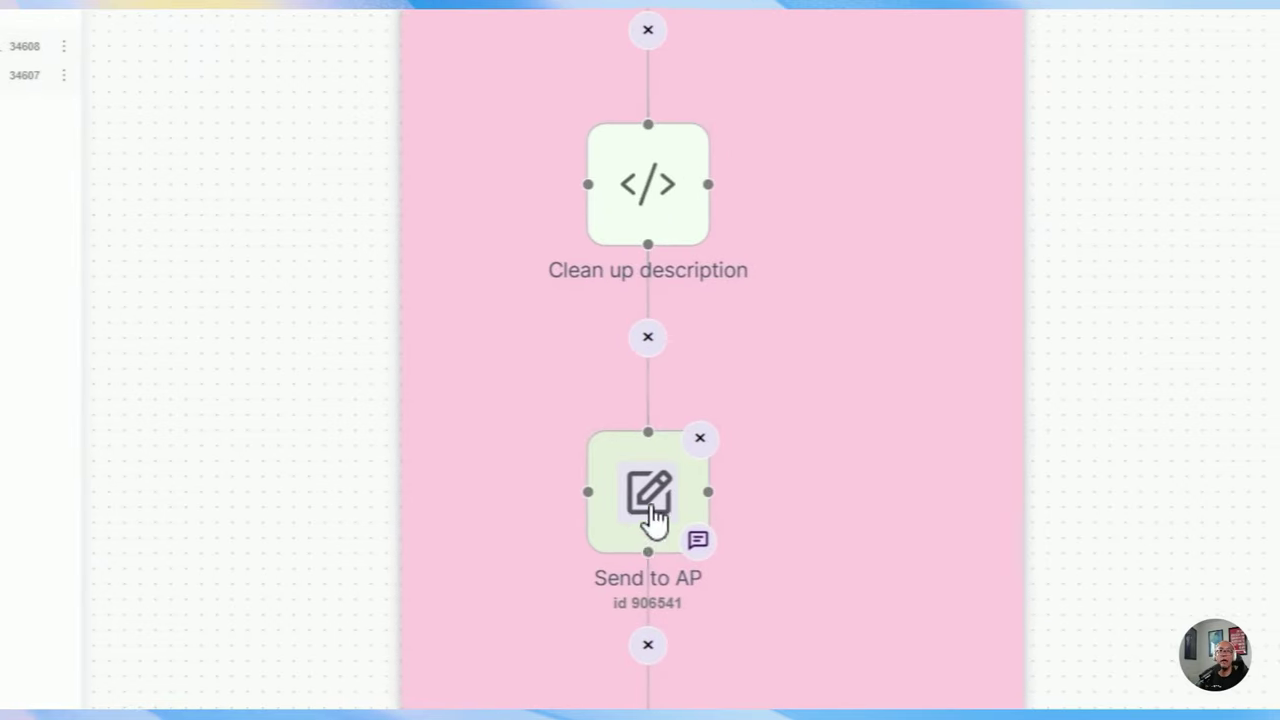
left_click(652, 515)
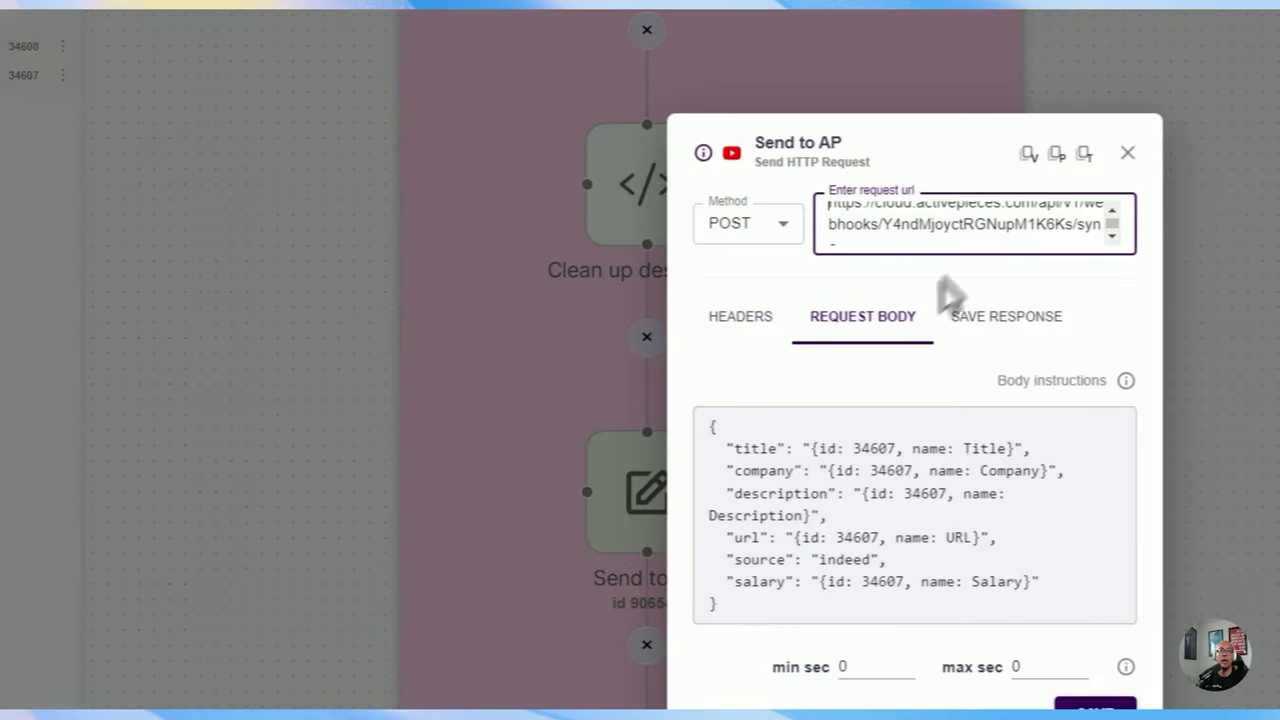
left_click(1006, 314)
double_click(705, 506)
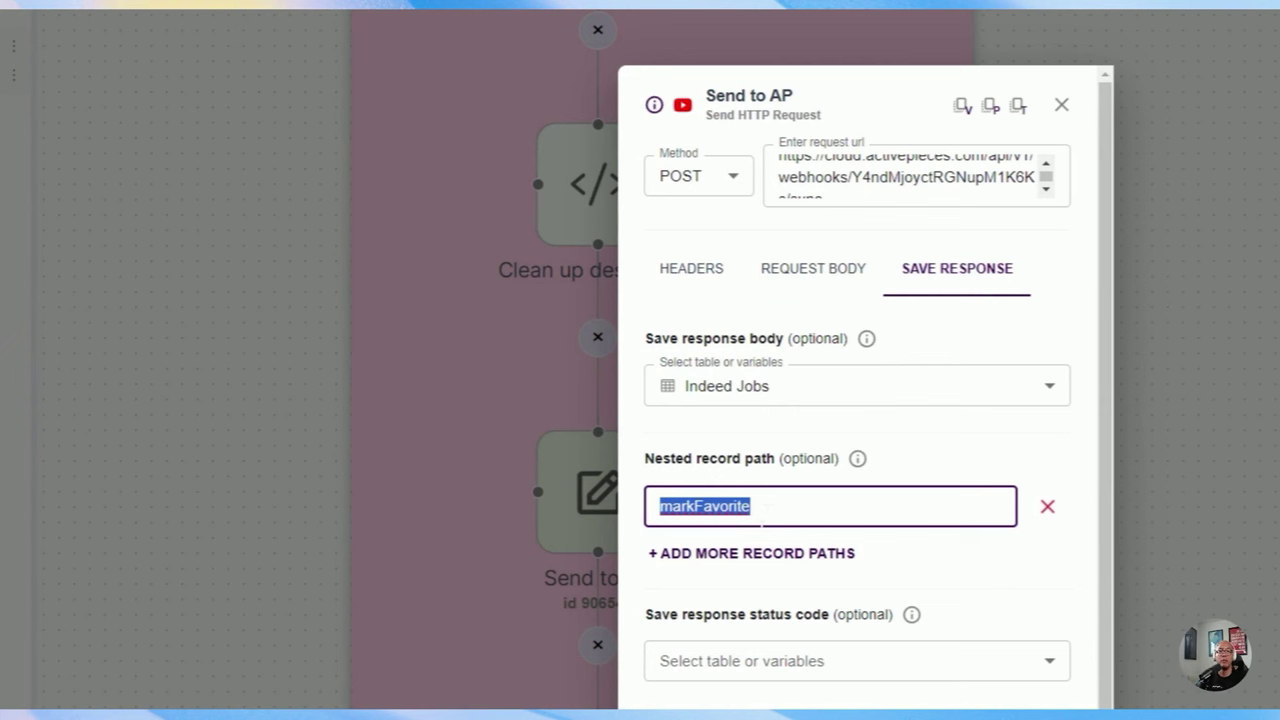
left_click(776, 510)
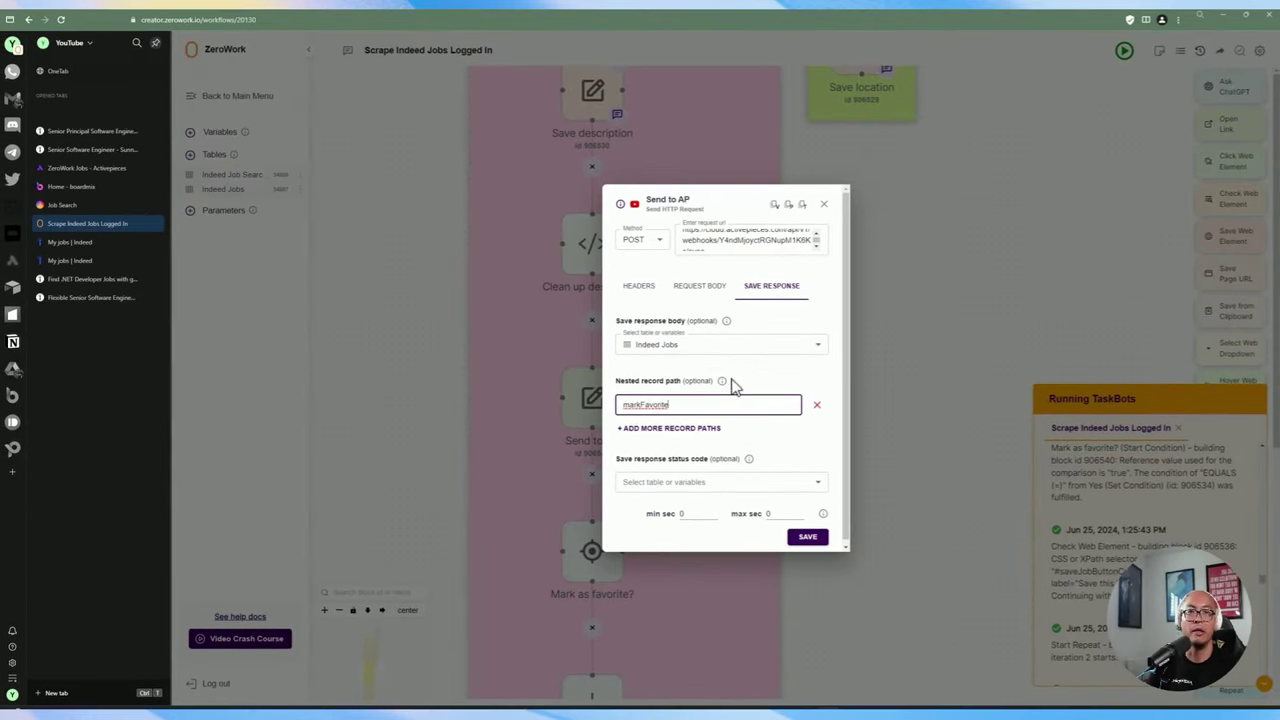
left_click_drag(689, 405, 640, 405)
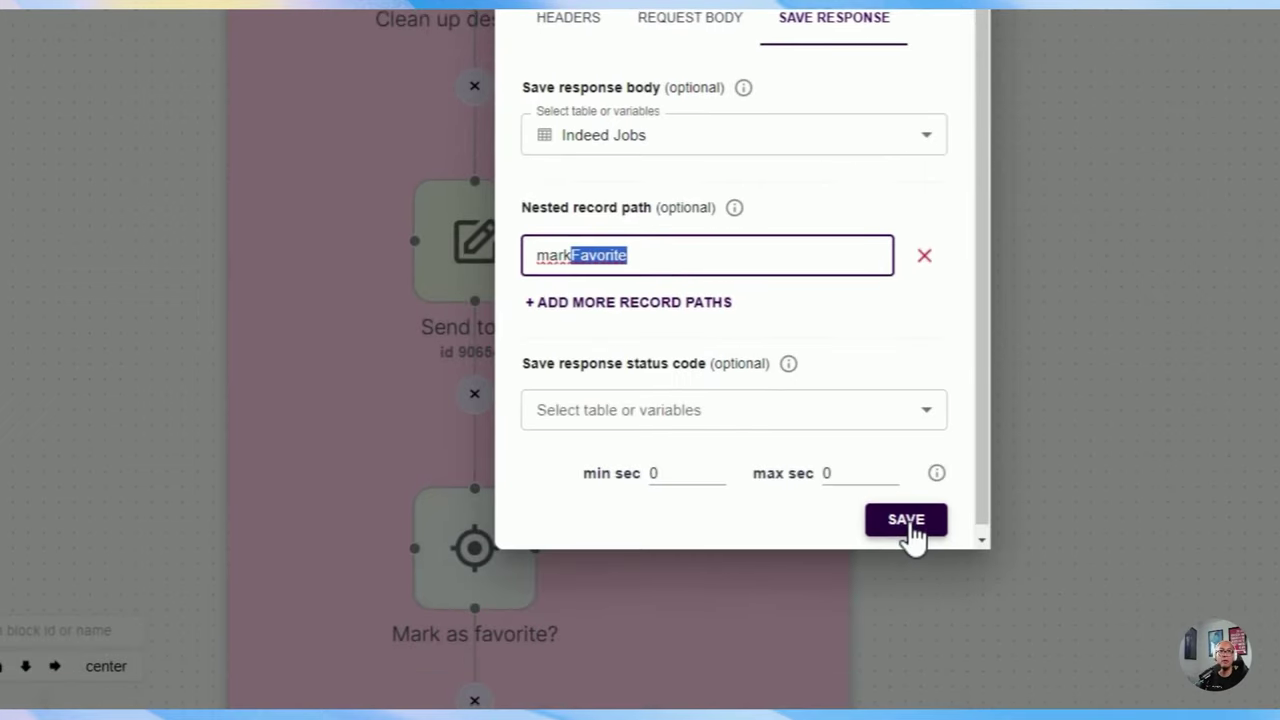
left_click(908, 520)
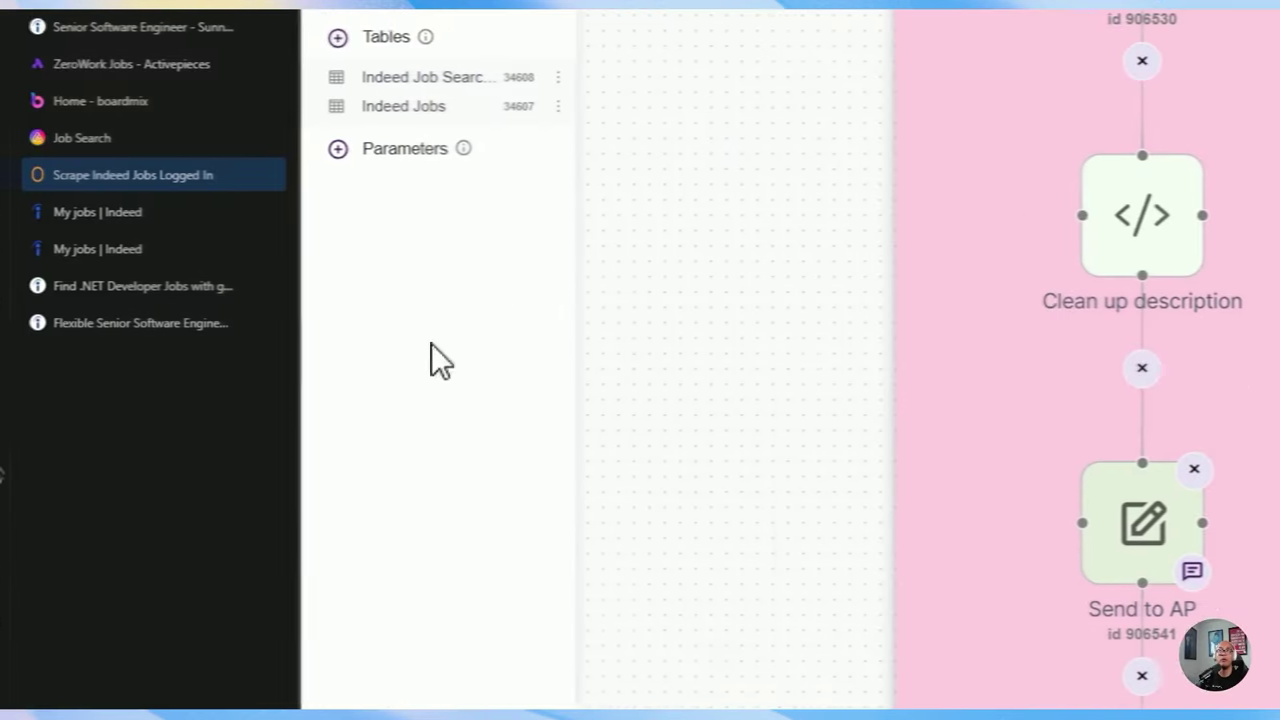
Switch to the ZeroWork Jobs flow in Activepieces, show its start at the Catch Webhook trigger, and highlight the flow name.
left_click(182, 186)
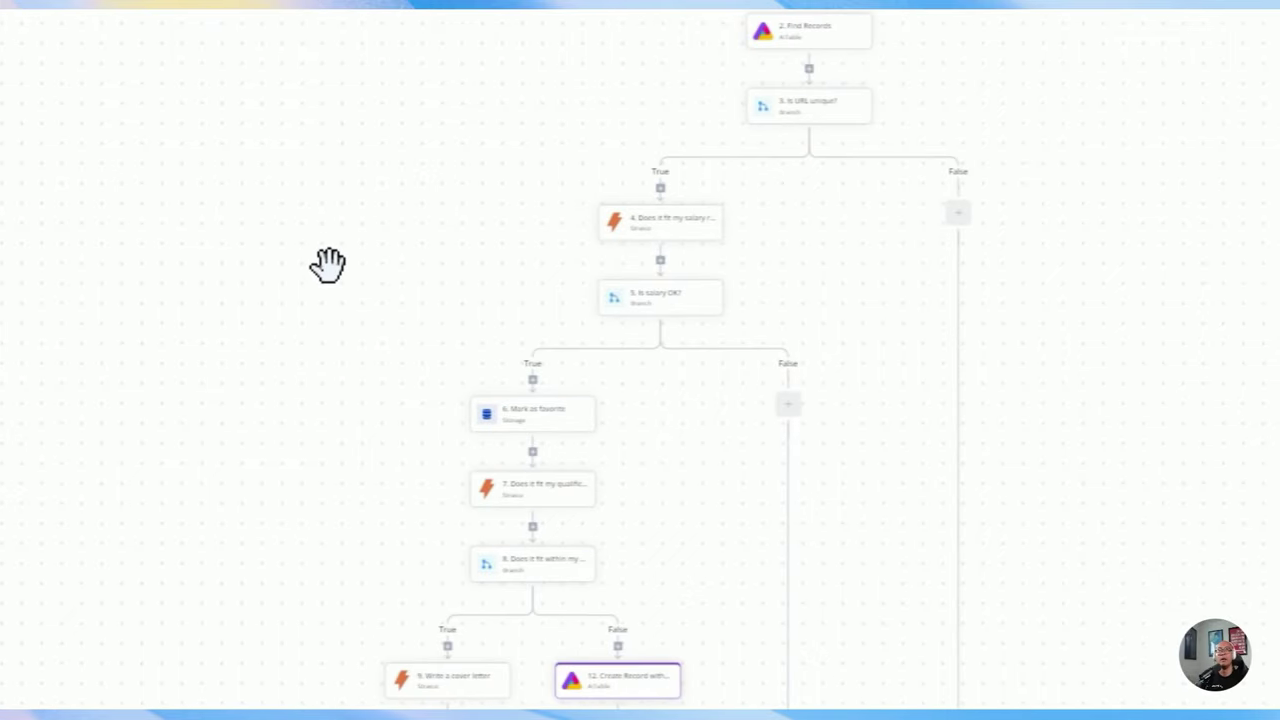
left_click_drag(328, 264, 318, 259)
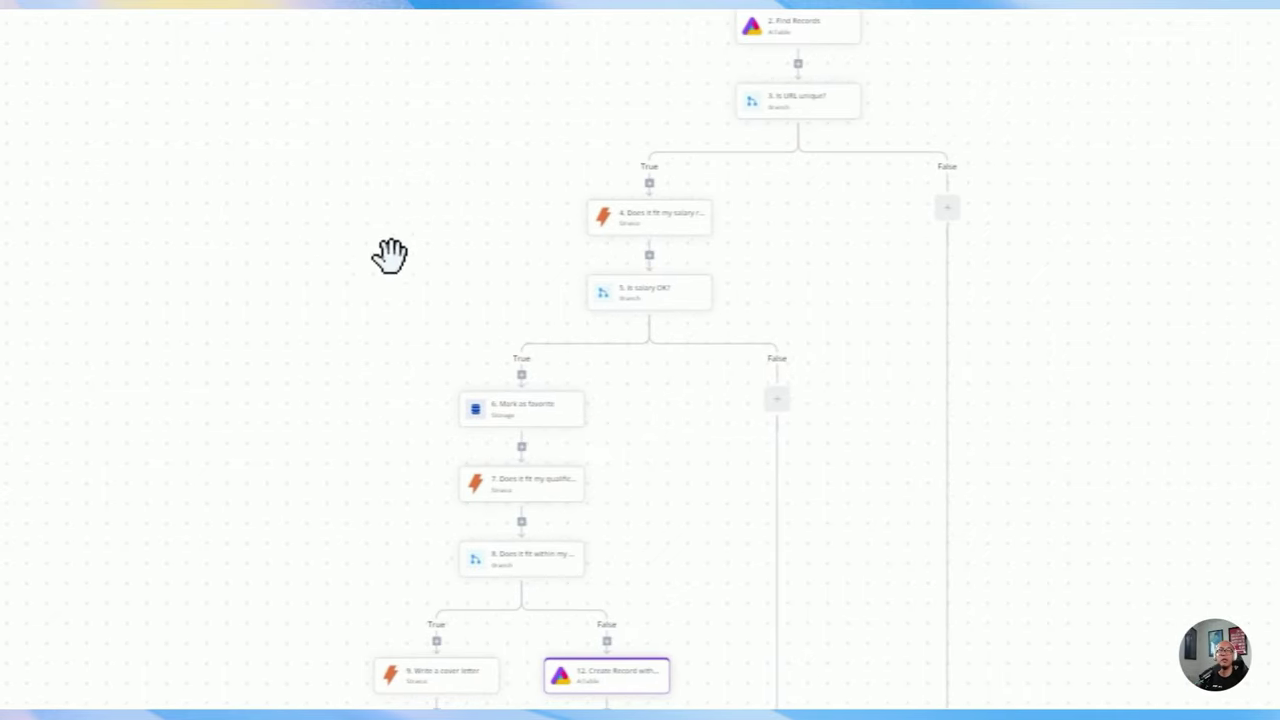
left_click_drag(404, 183, 483, 588)
scroll(449, 288, "up", 2)
scroll(523, 386, "up", 5)
scroll(469, 460, "up", 4)
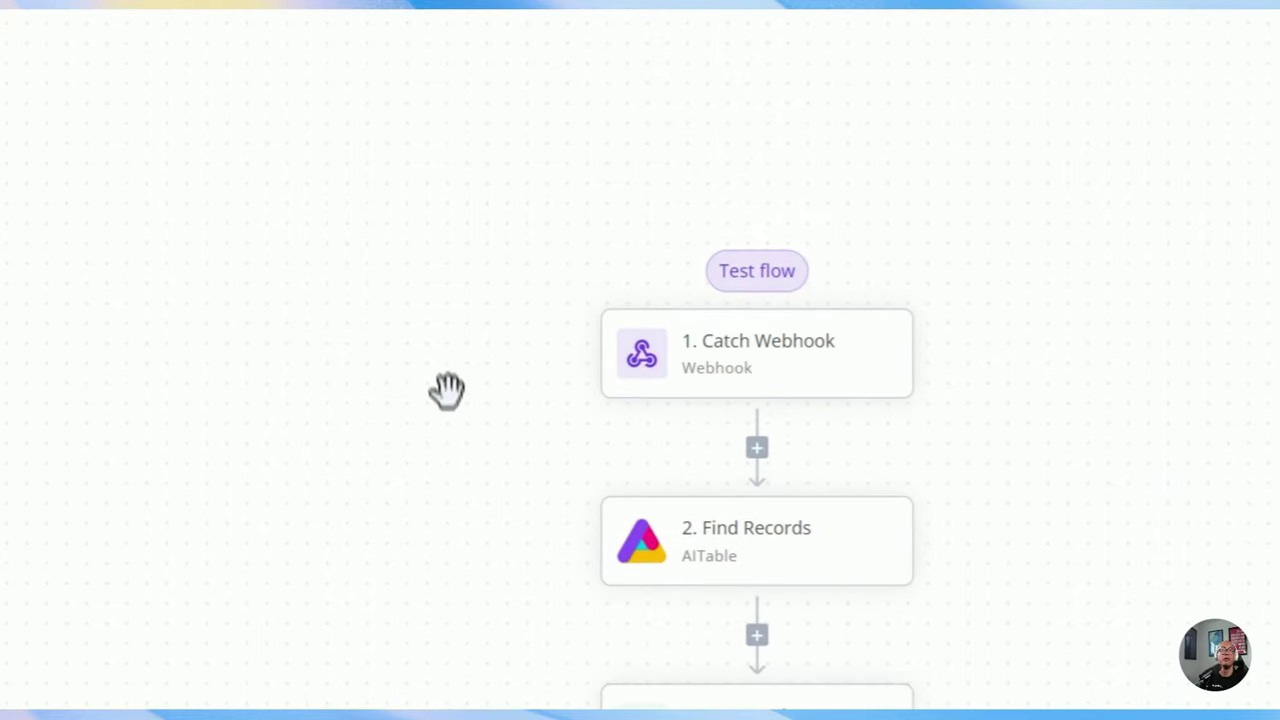
left_click(320, 87)
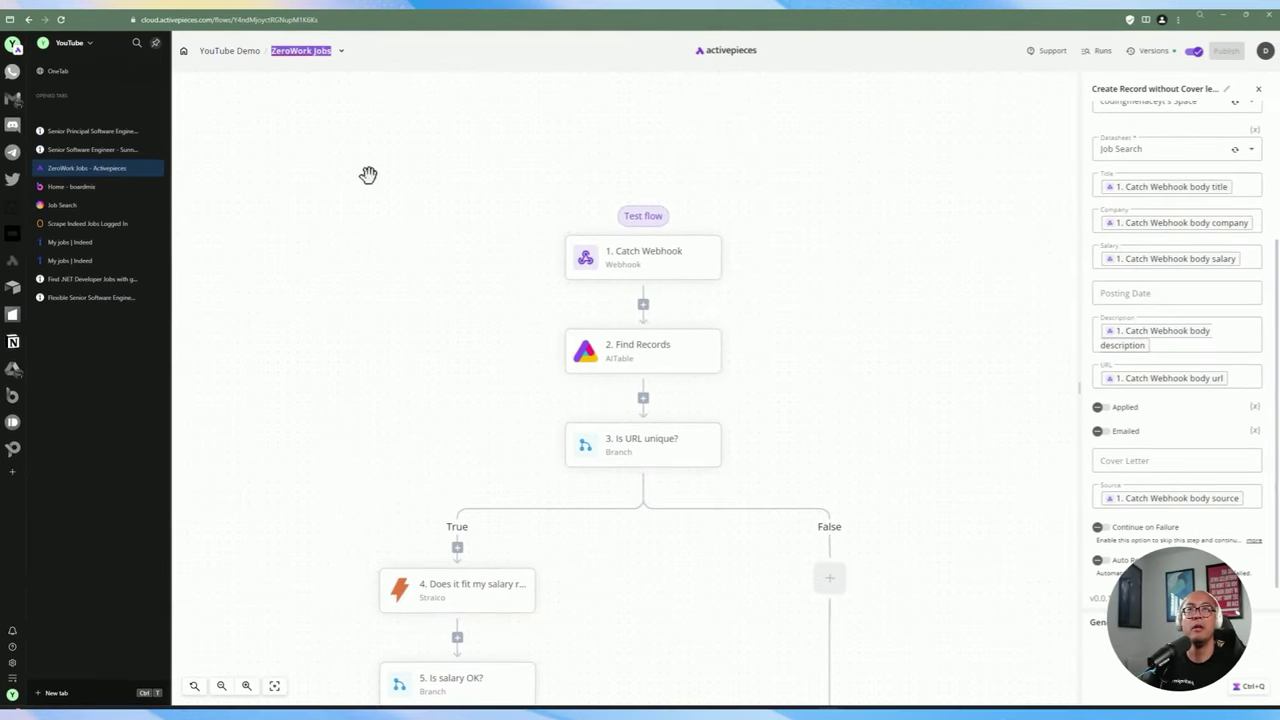
Examine the Catch Webhook trigger's URLs and sample data output, highlighting the salary and source entries of the body.
left_click_drag(414, 215, 391, 168)
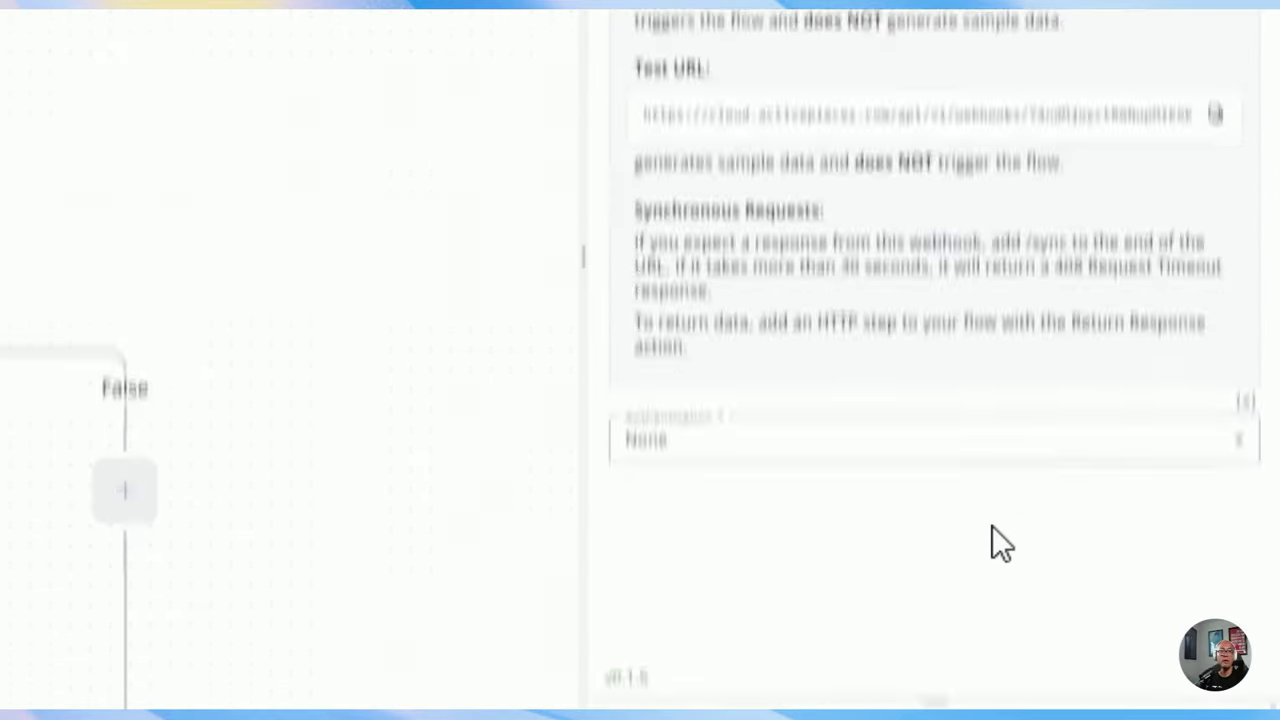
left_click_drag(938, 532, 912, 80)
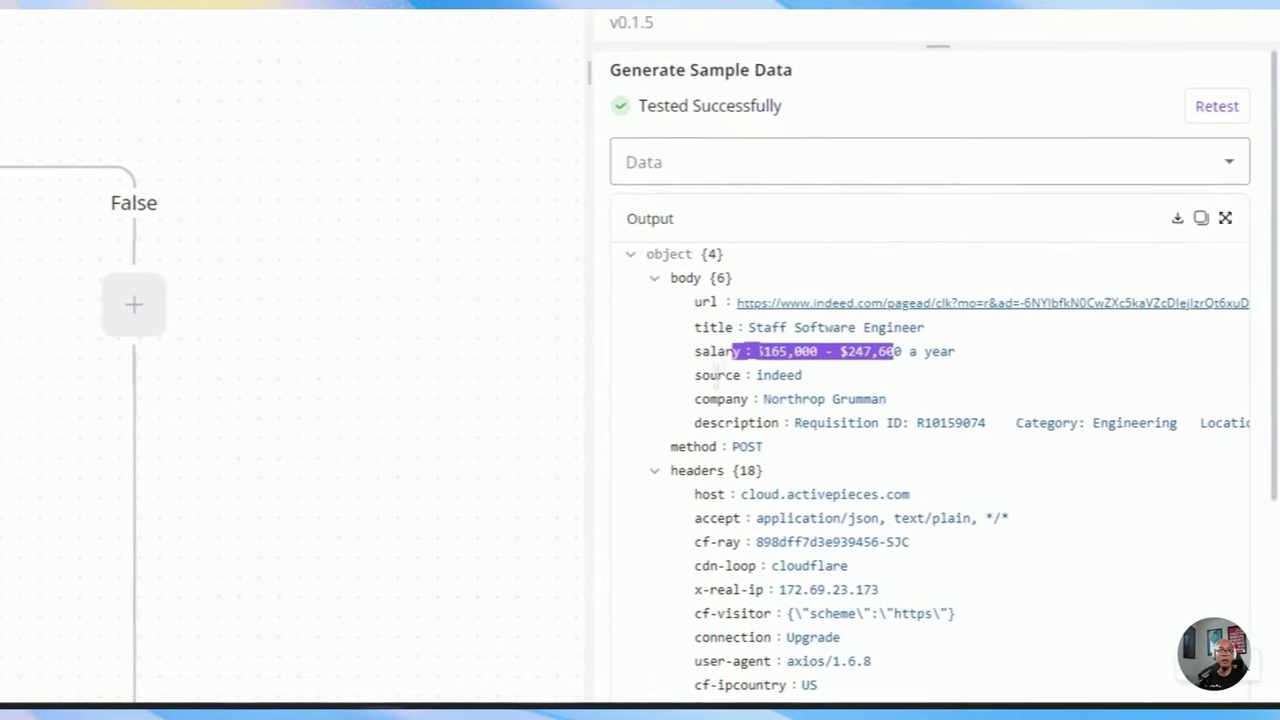
left_click_drag(993, 540, 1039, 540)
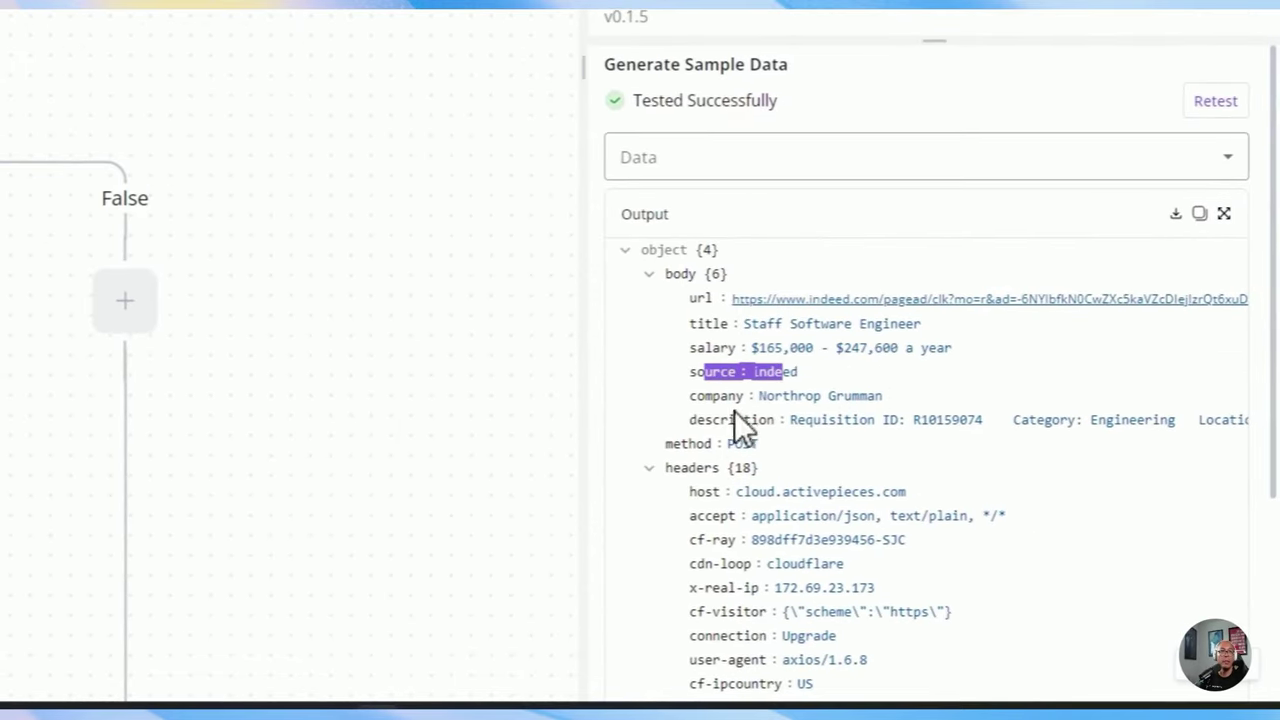
left_click_drag(713, 372, 783, 372)
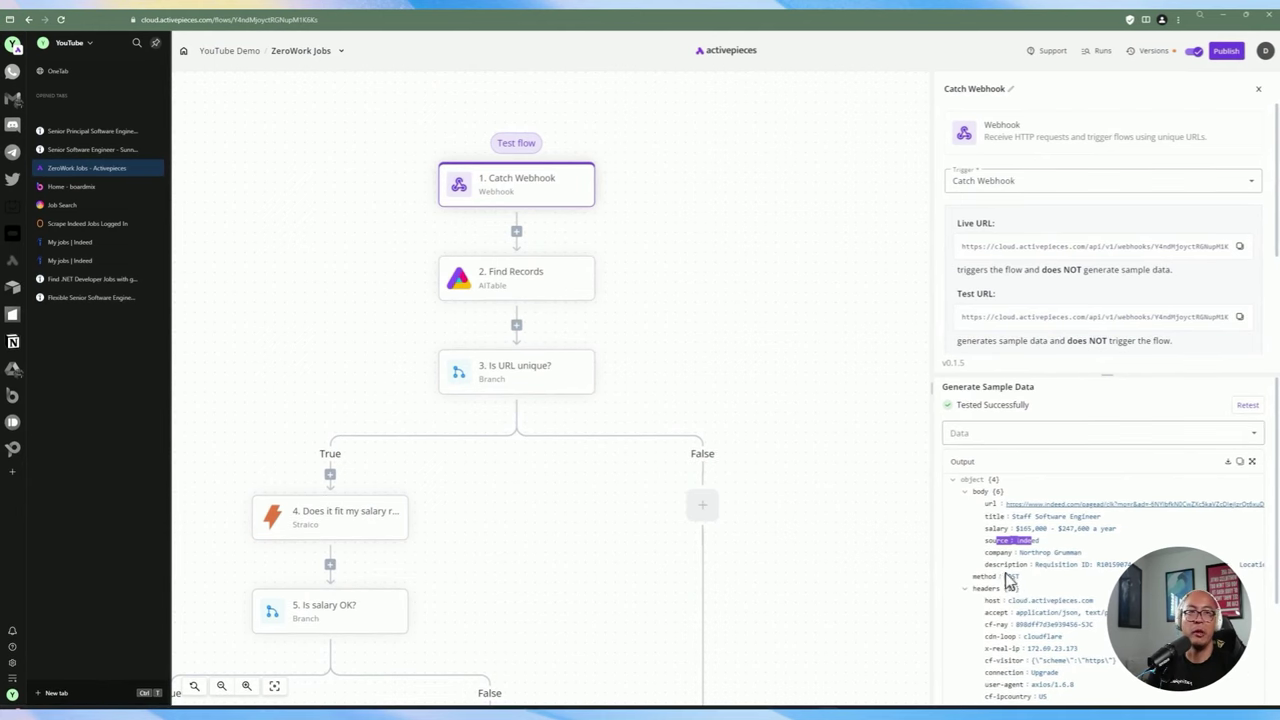
Open the Find Records step and highlight its filter comparing {URL} with the Catch Webhook body url.
left_click(515, 278)
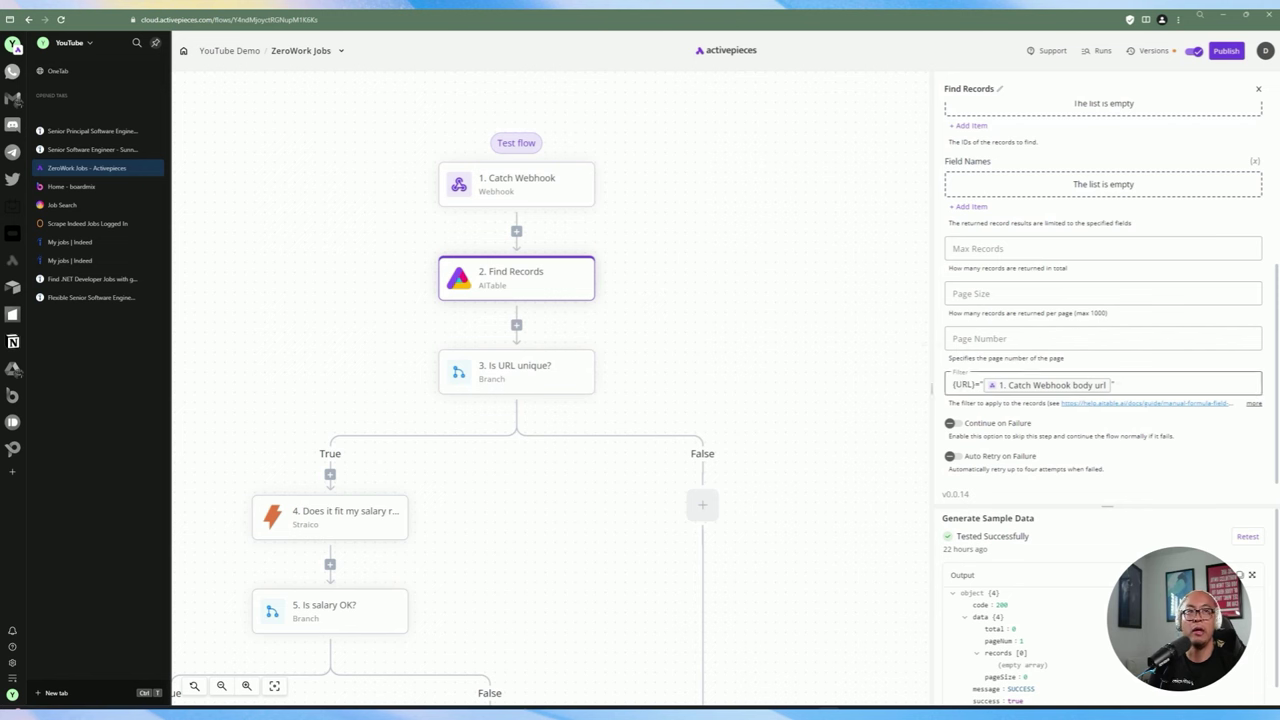
key("ctrl+a")
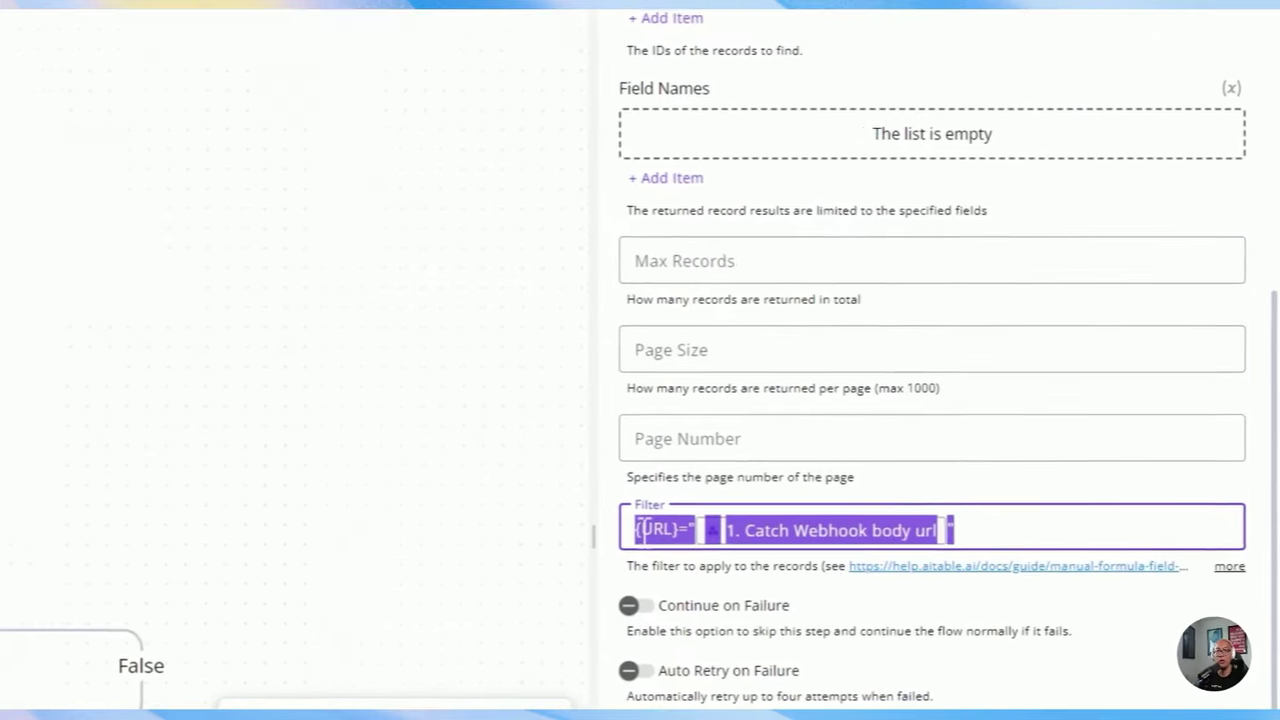
left_click(953, 385)
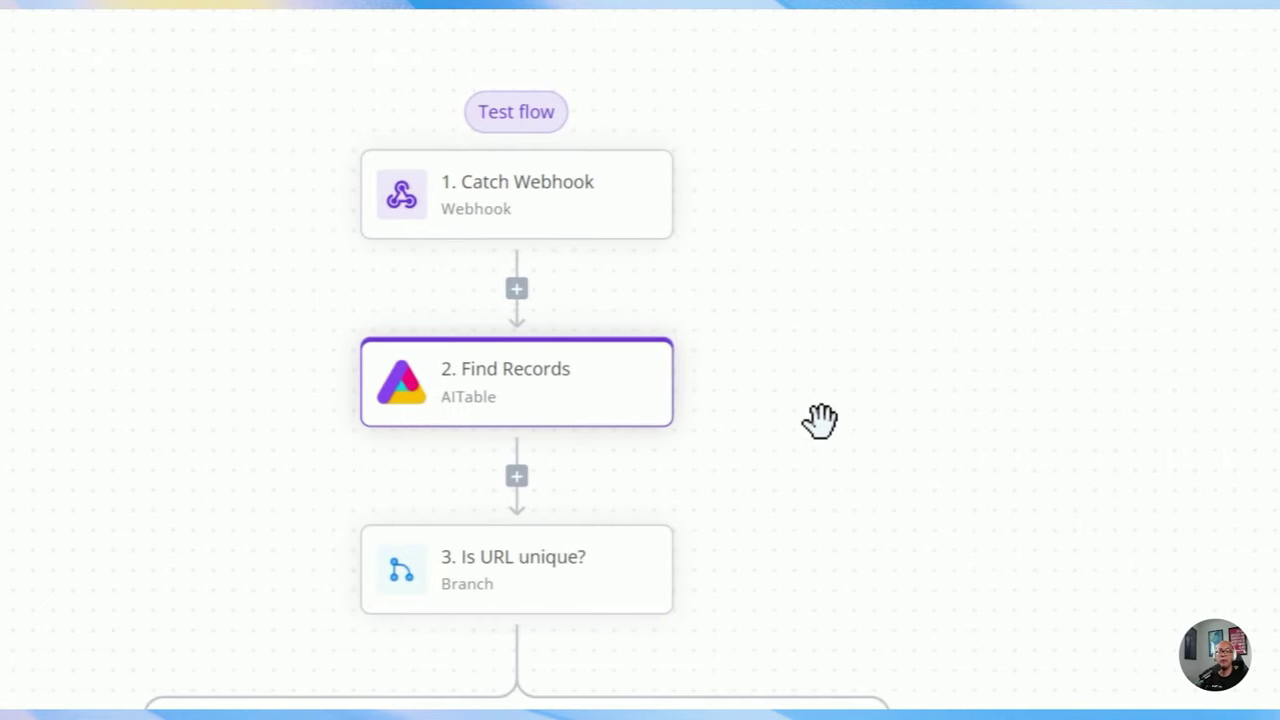
Examine the Find Records sample output, highlighting the data object and its total value.
left_click(590, 578)
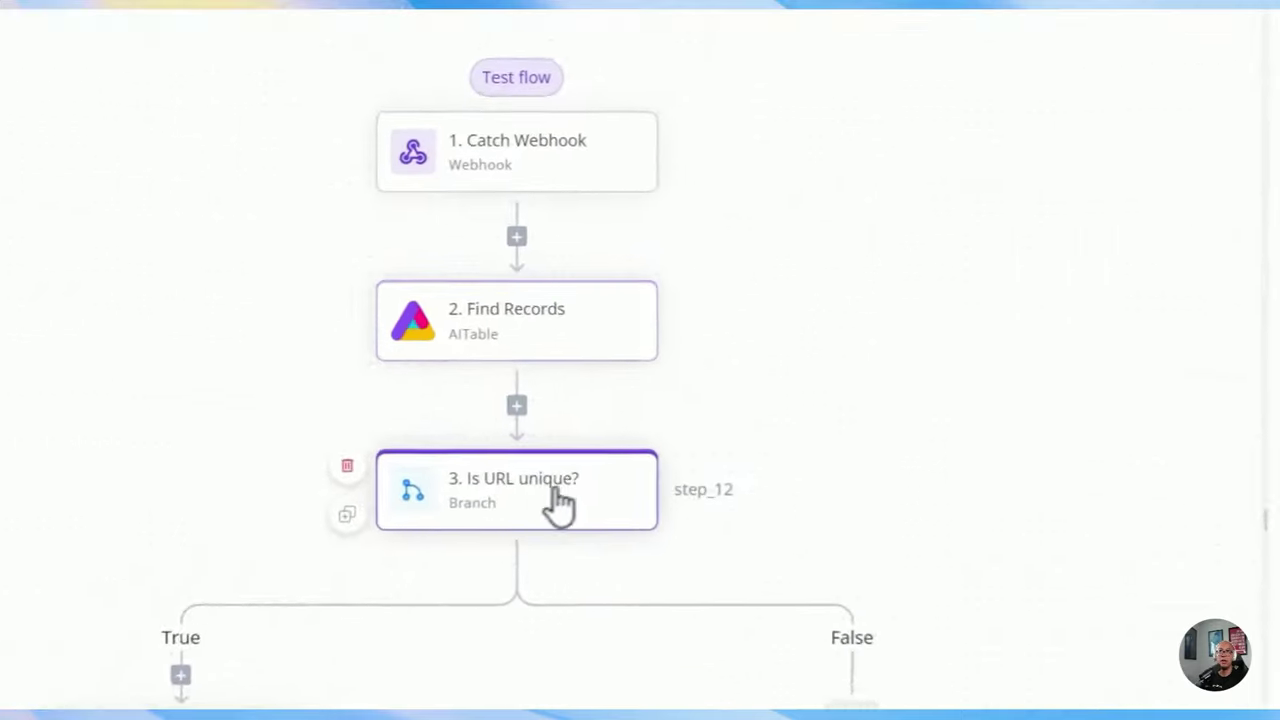
left_click(508, 350)
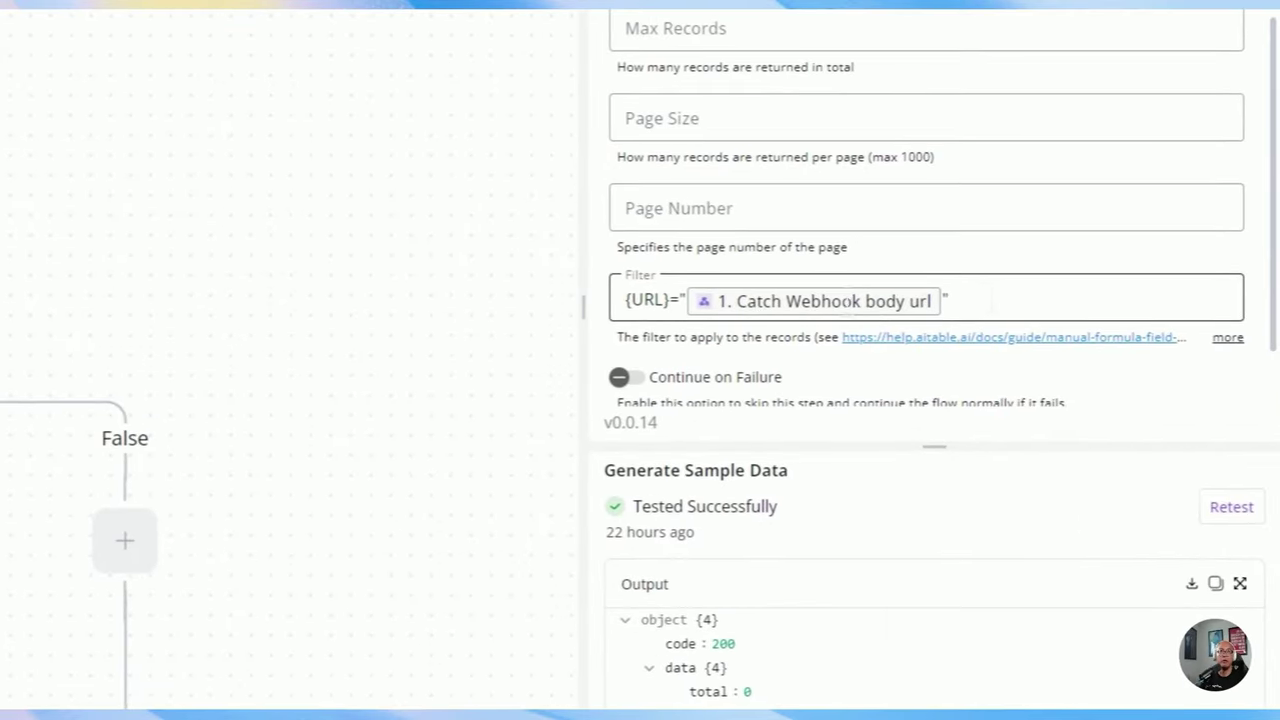
scroll(885, 380, "down", 2)
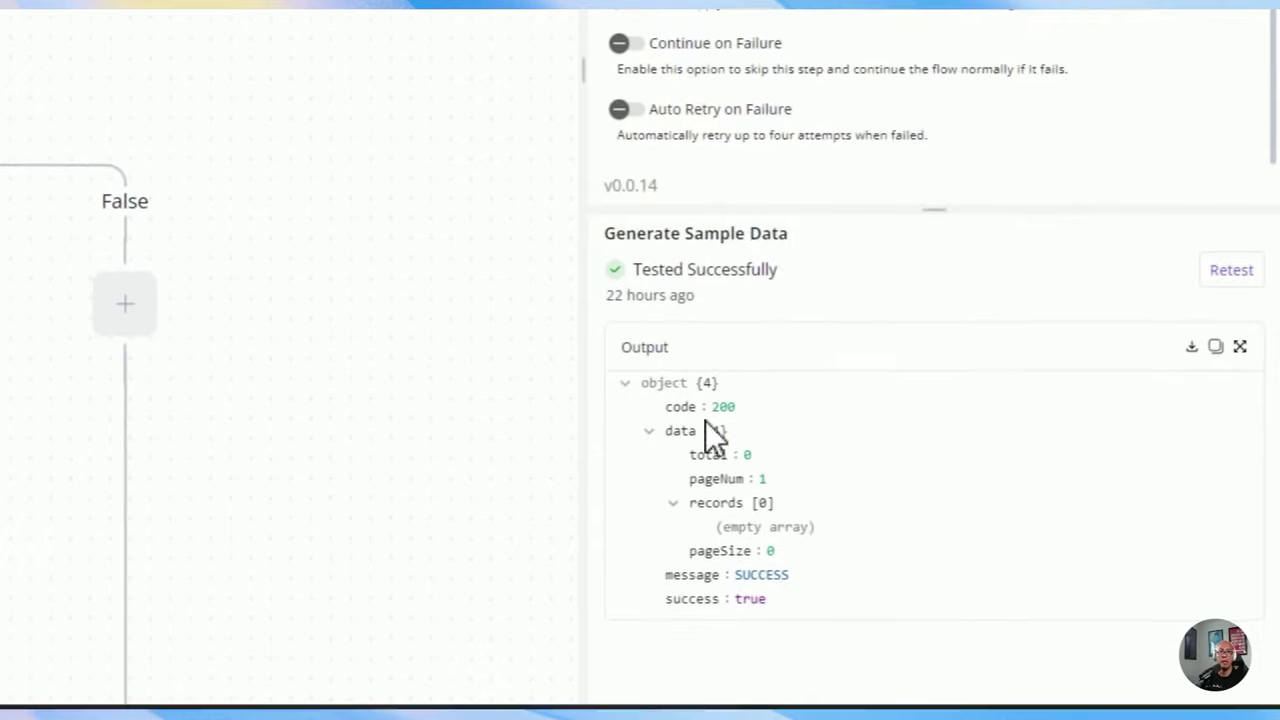
left_click_drag(673, 667, 727, 668)
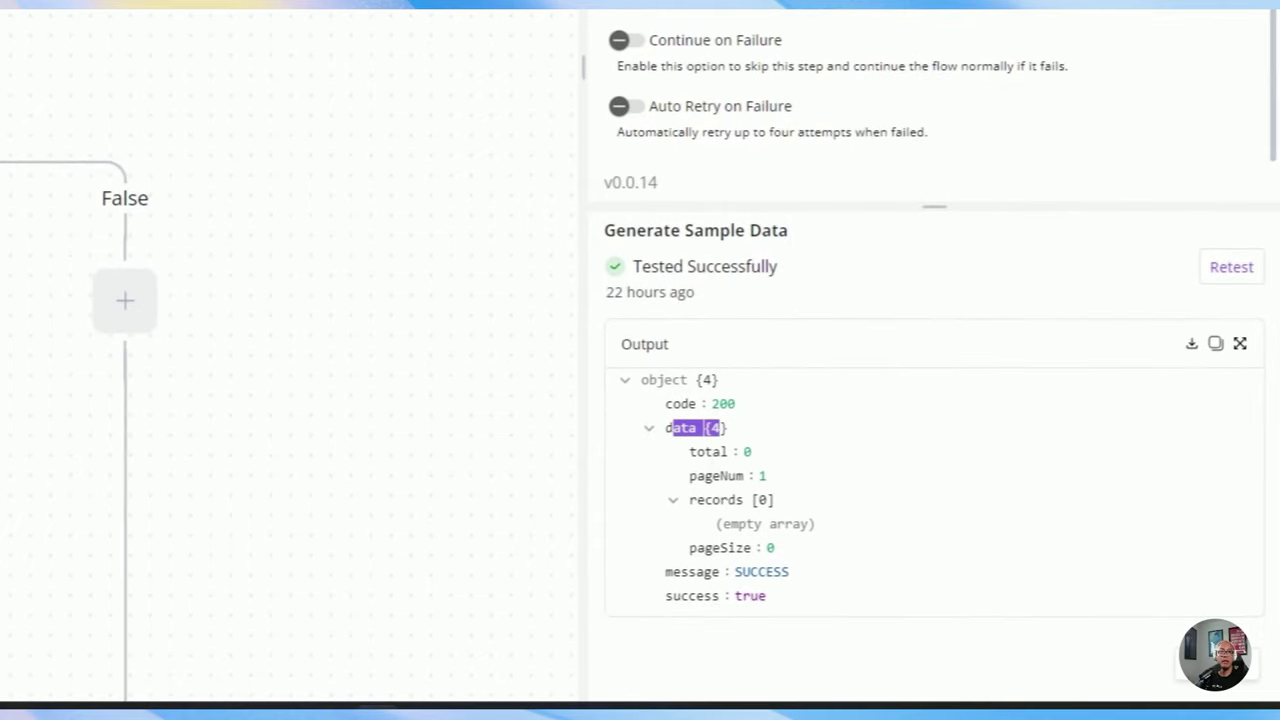
left_click_drag(704, 452, 737, 452)
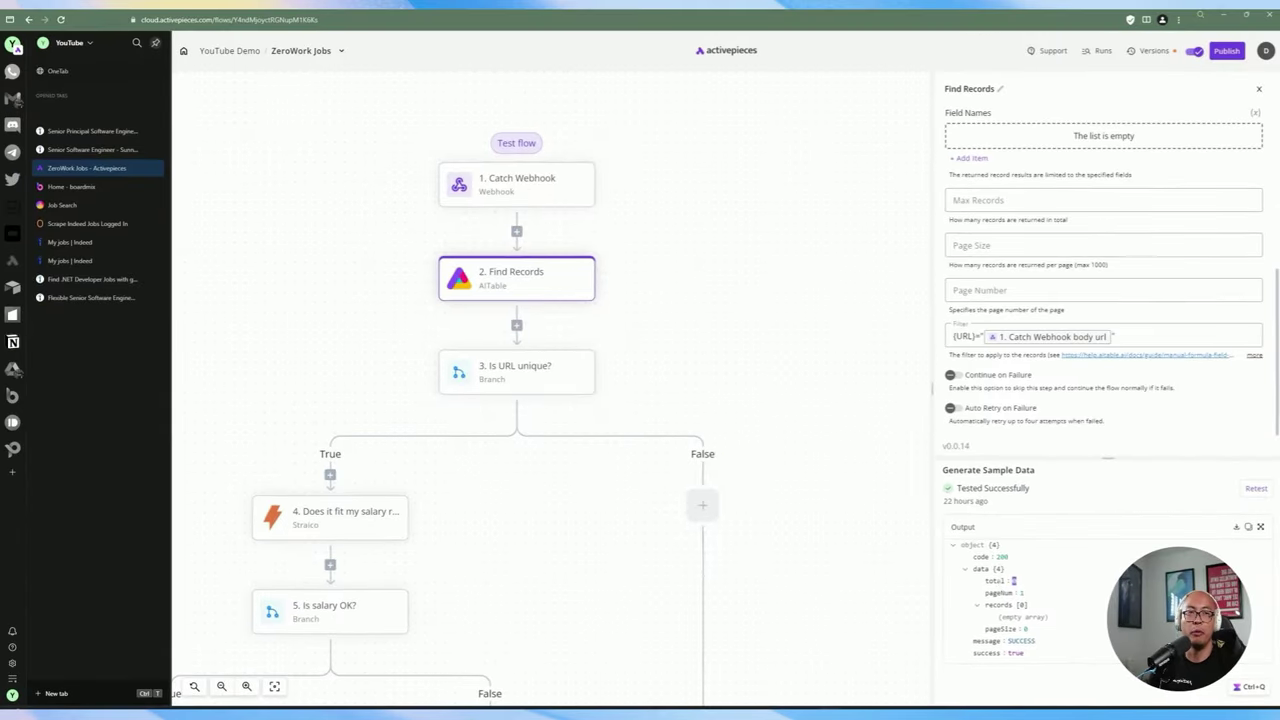
Examine the Is URL unique? branch condition on the Find Records data total and follow its True path to the salary check.
left_click(572, 368)
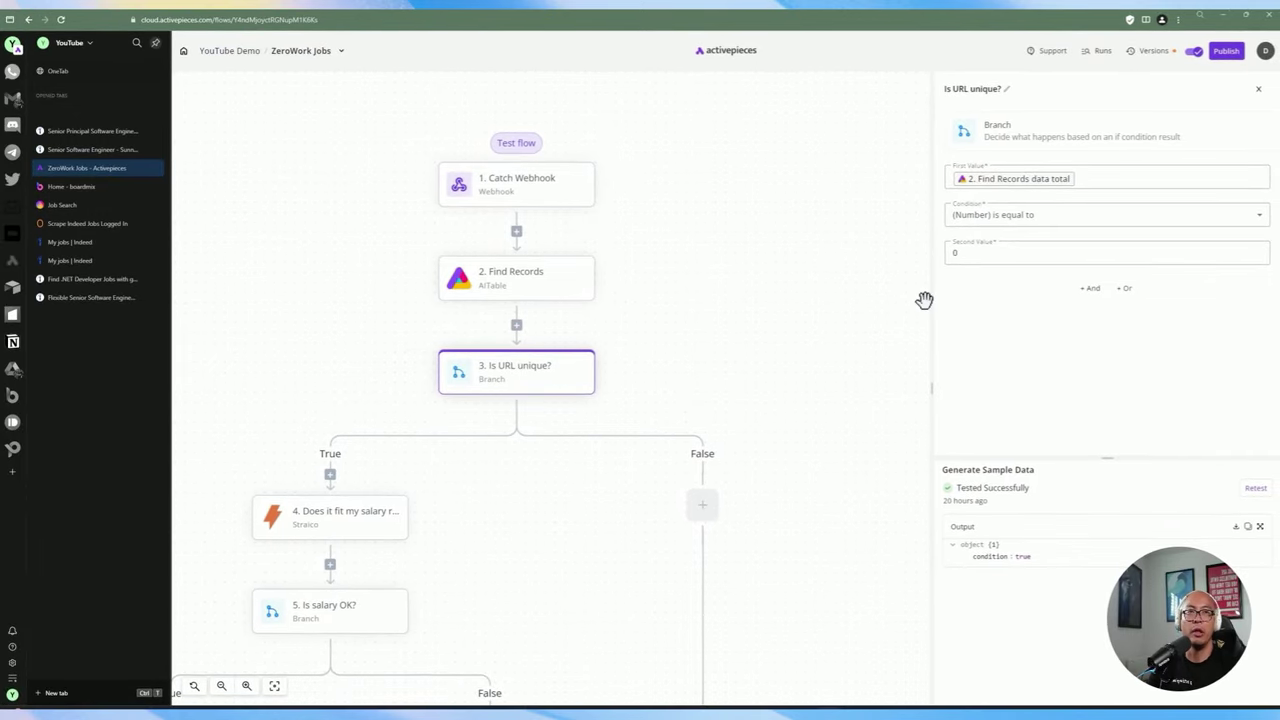
left_click_drag(666, 357, 737, 271)
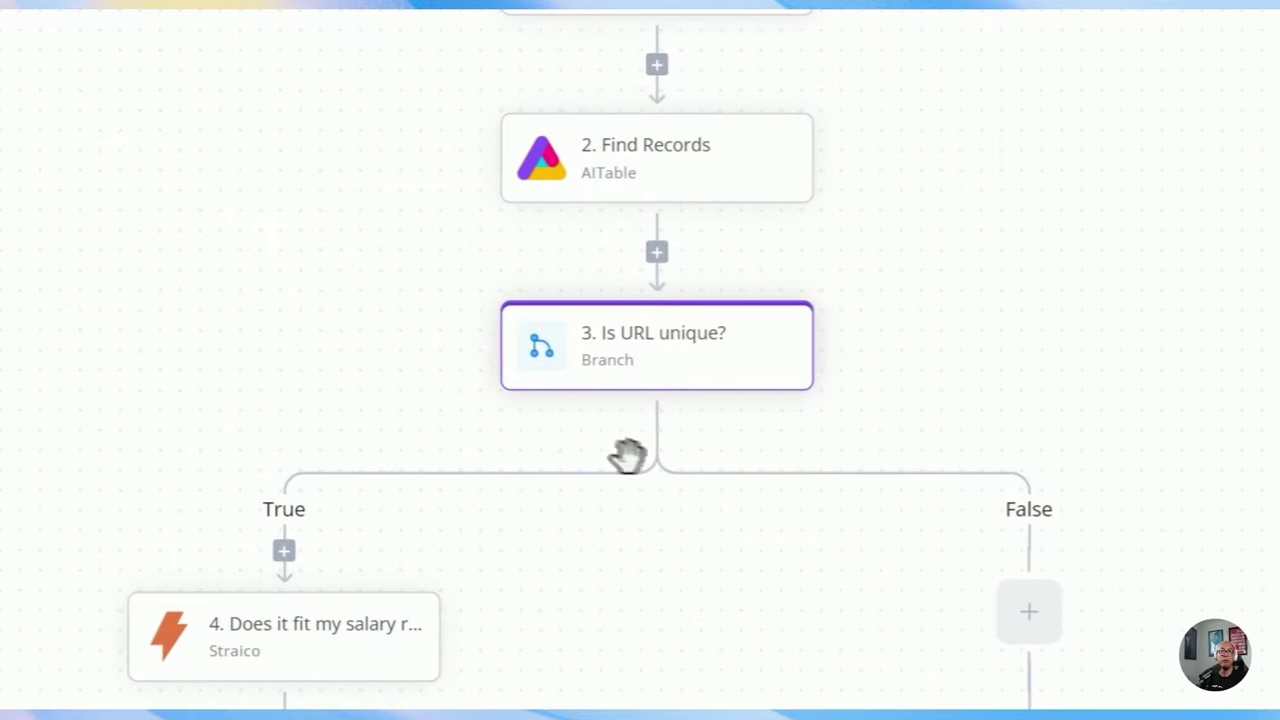
left_click_drag(311, 349, 366, 211)
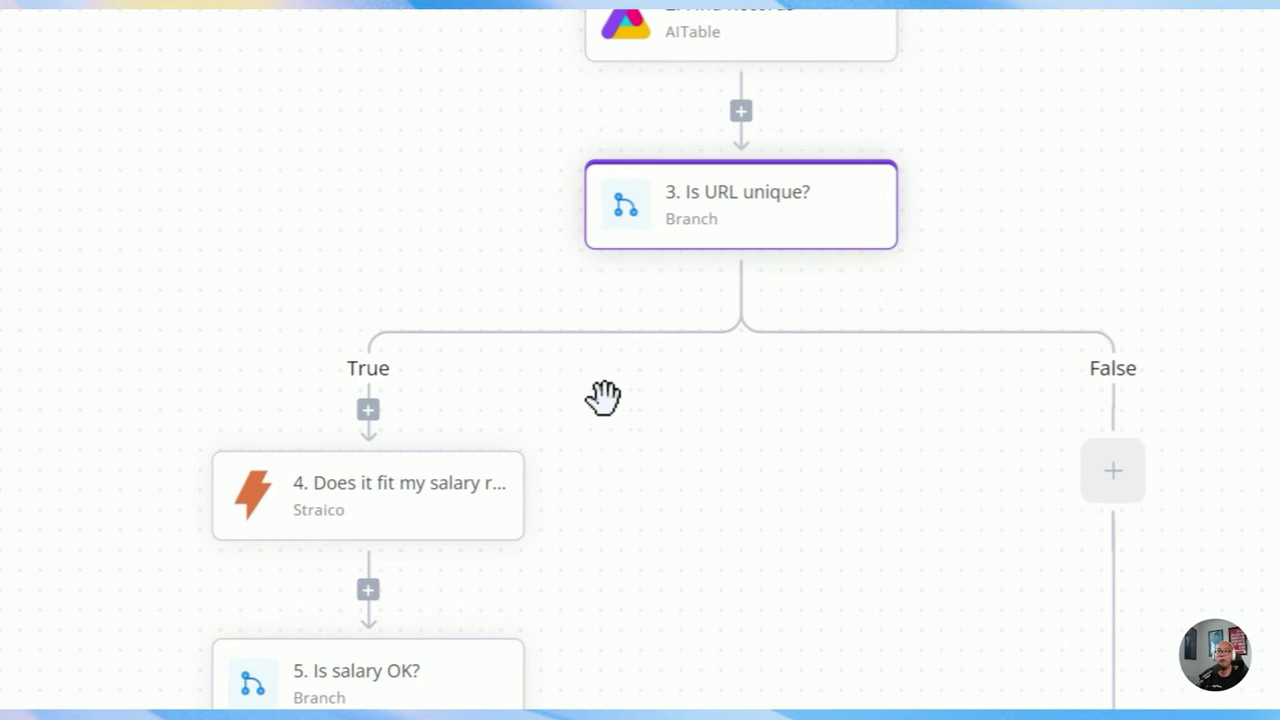
left_click_drag(597, 473, 574, 403)
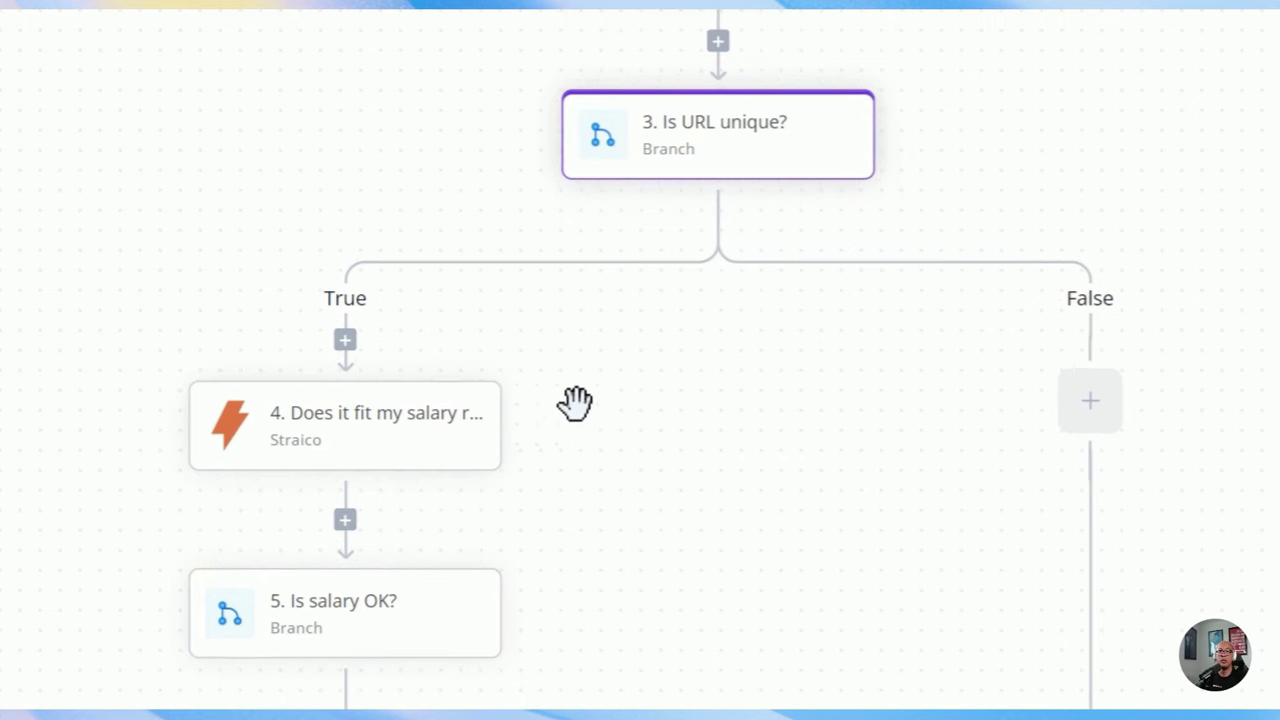
Examine the Straico prompt of the salary requirement step, highlighting the $100,000 minimum in its first paragraph.
left_click(376, 440)
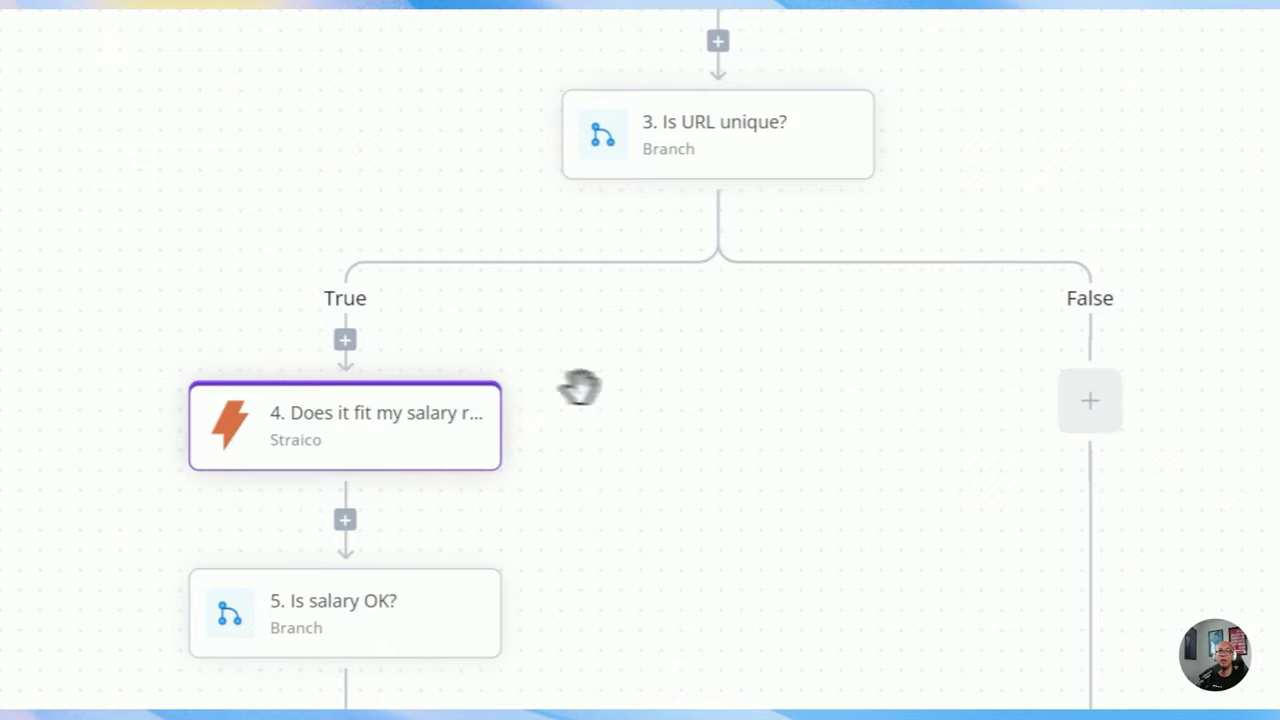
scroll(937, 323, "down", 1)
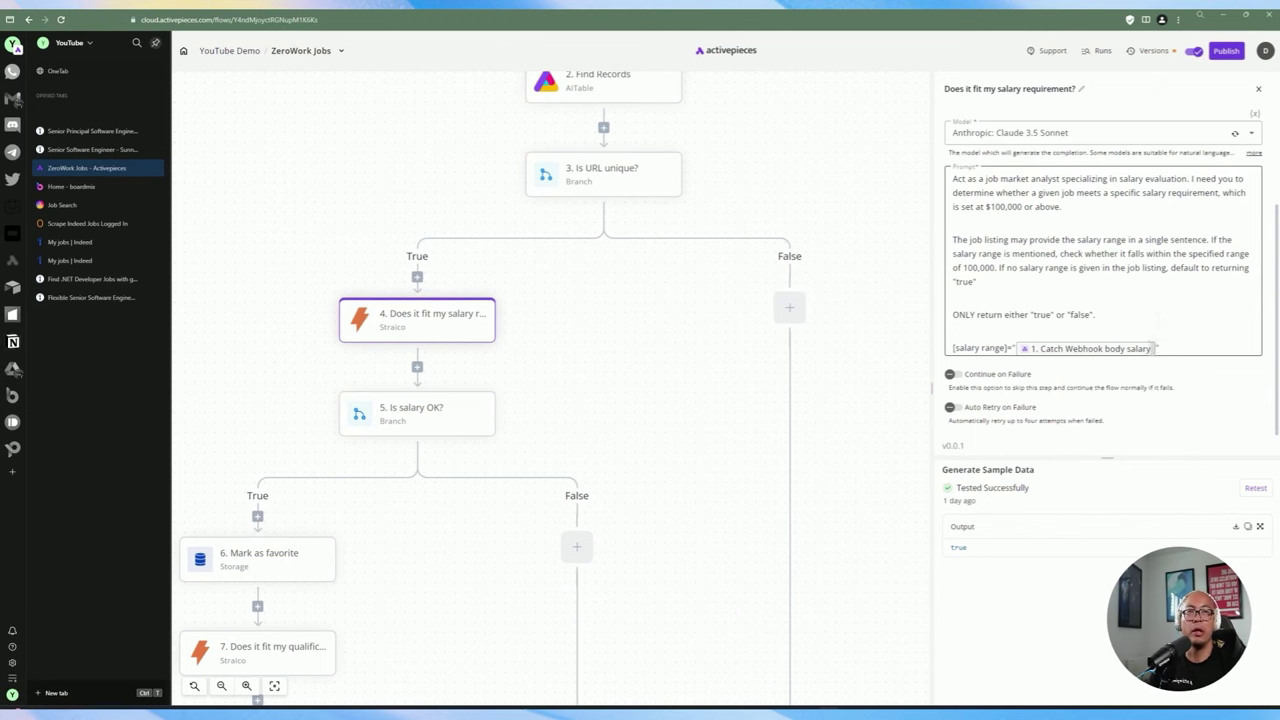
scroll(1036, 292, "up", 1)
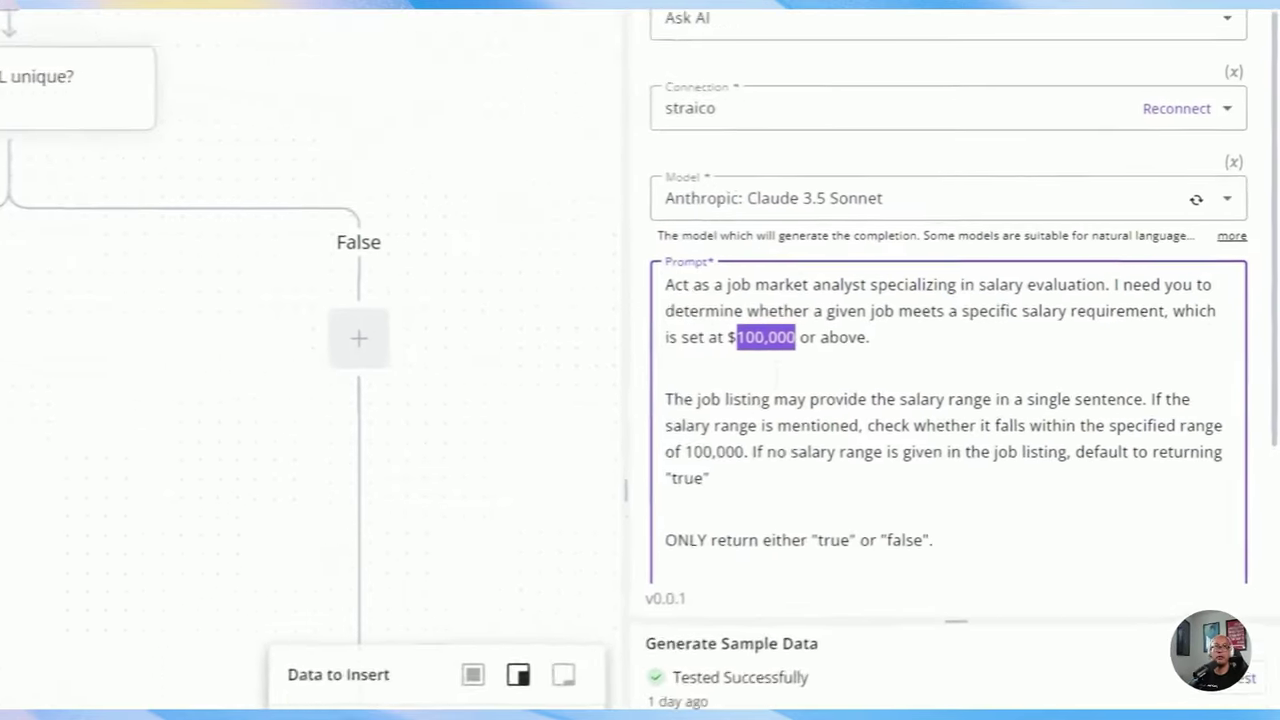
left_click(997, 323)
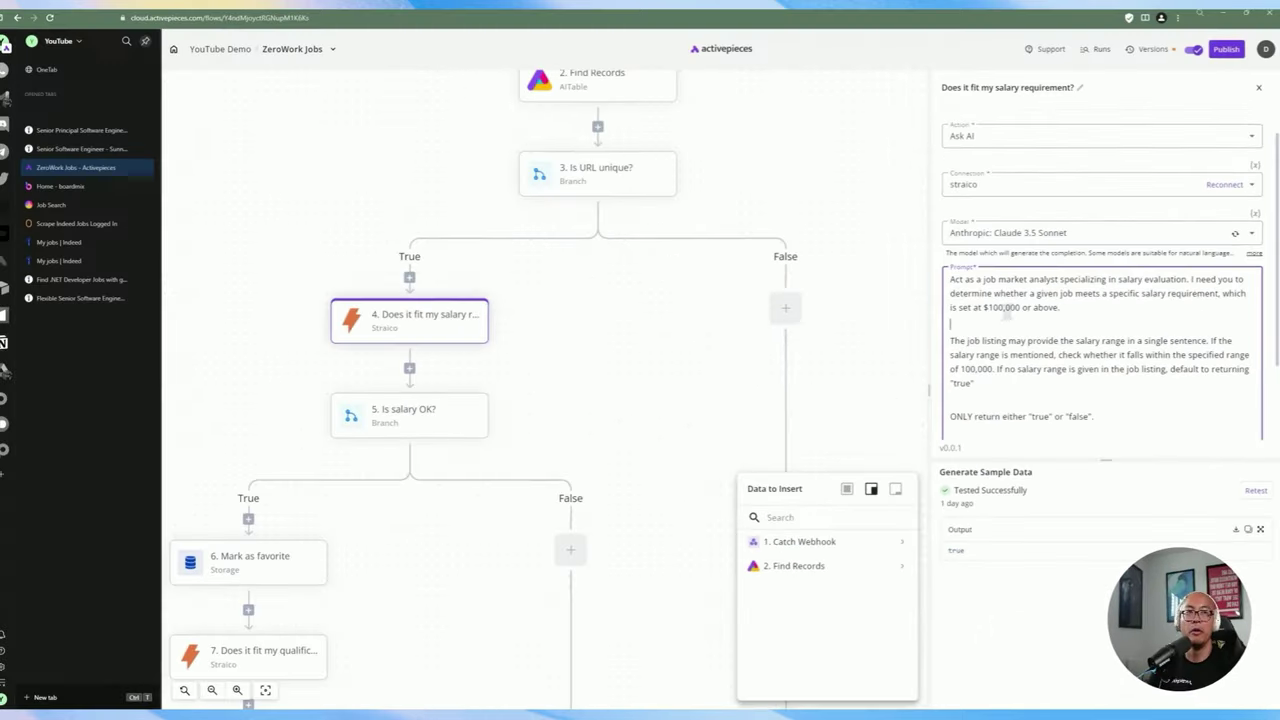
left_click_drag(986, 307, 1024, 307)
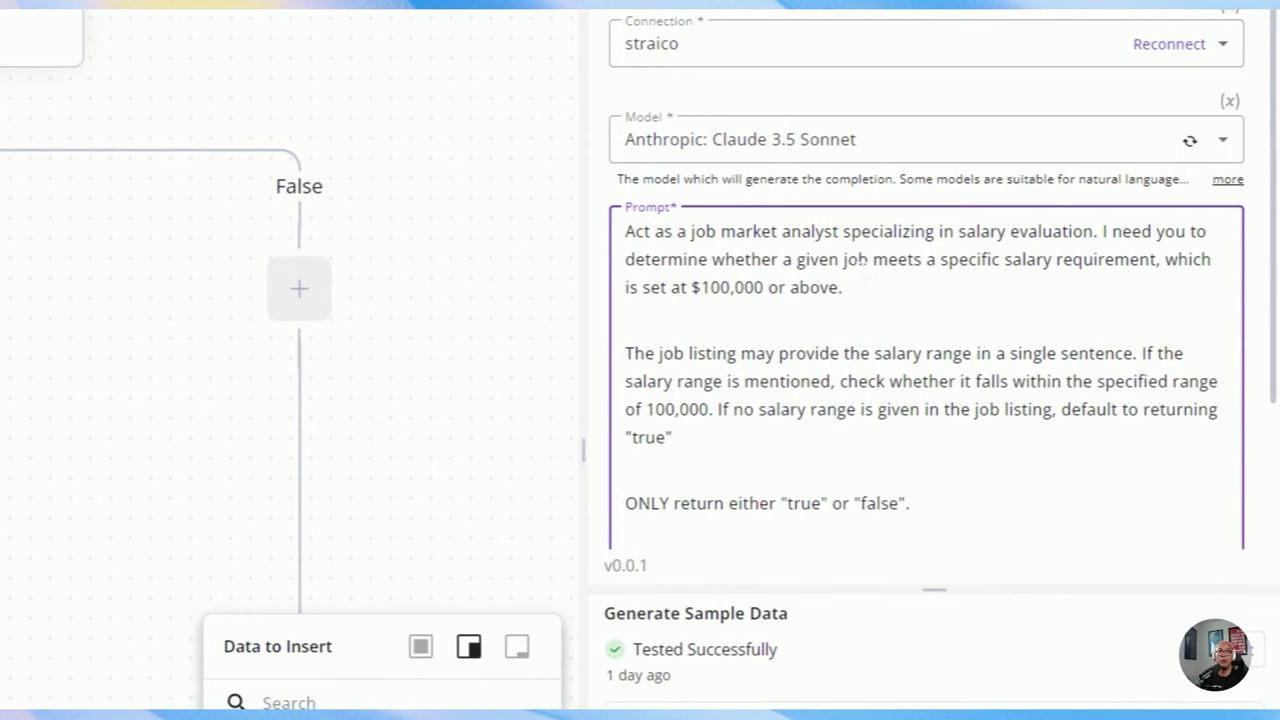
left_click_drag(810, 287, 637, 259)
left_click(790, 283)
Highlight the prompt's instruction to return only "true" or "false" and the value in the step's sample output.
scroll(727, 291, "down", 1)
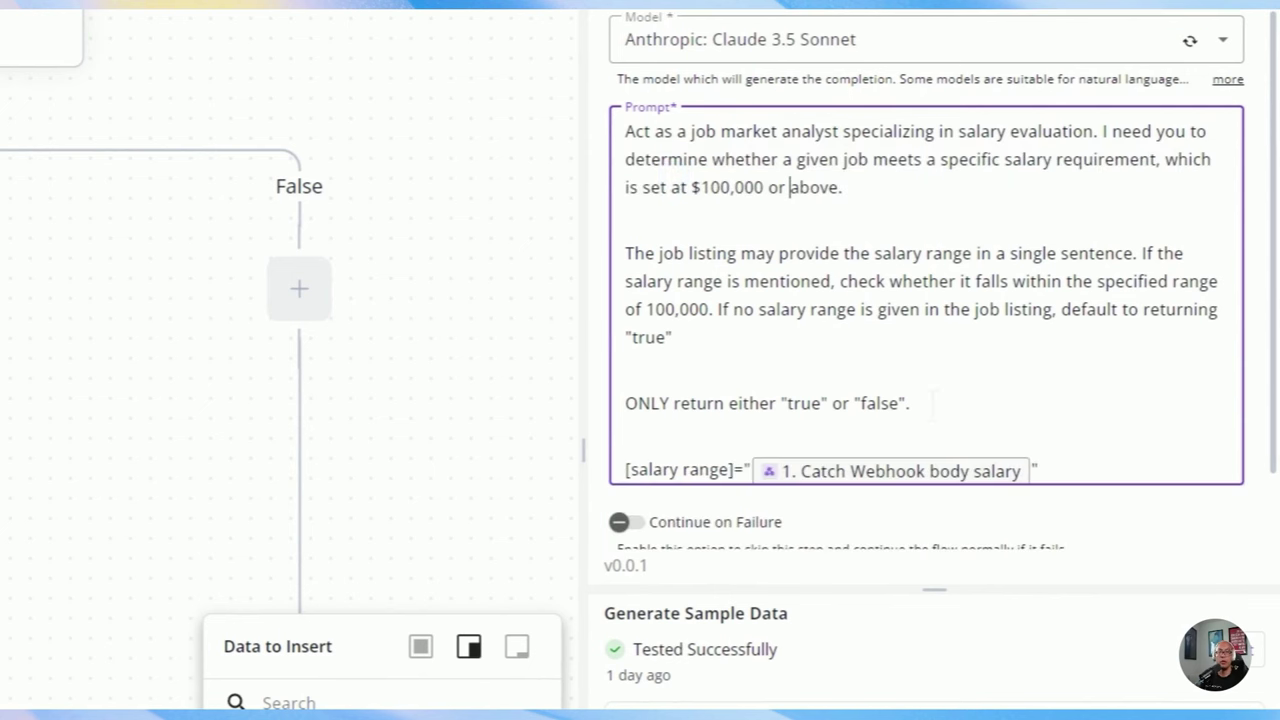
left_click_drag(928, 403, 805, 403)
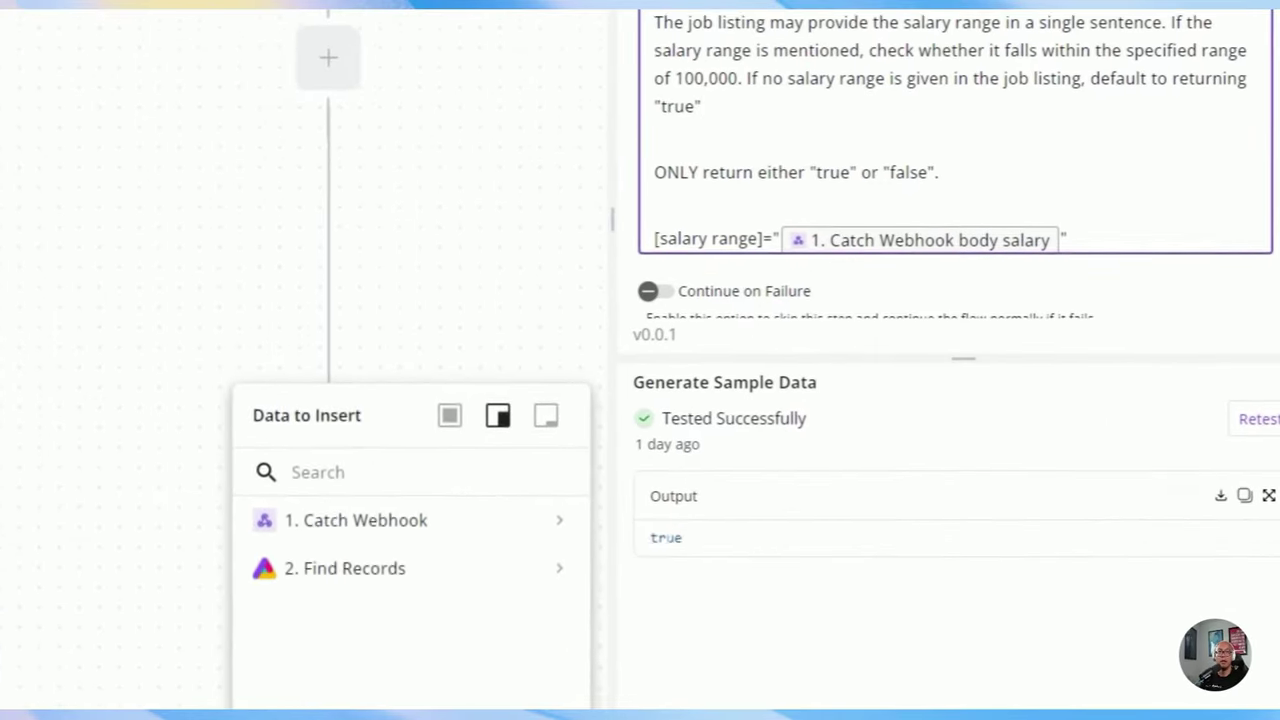
double_click(958, 547)
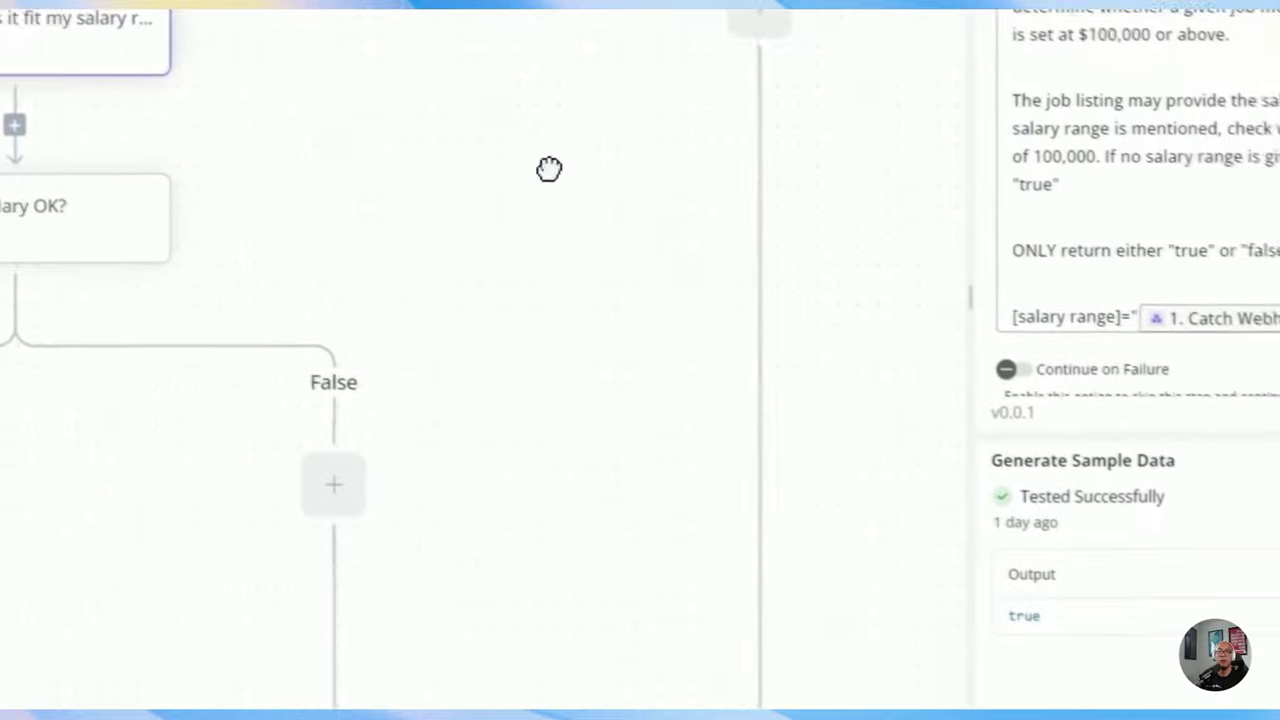
Examine the Is salary OK? branch condition, which compares the salary requirement result with the text true.
left_click(313, 237)
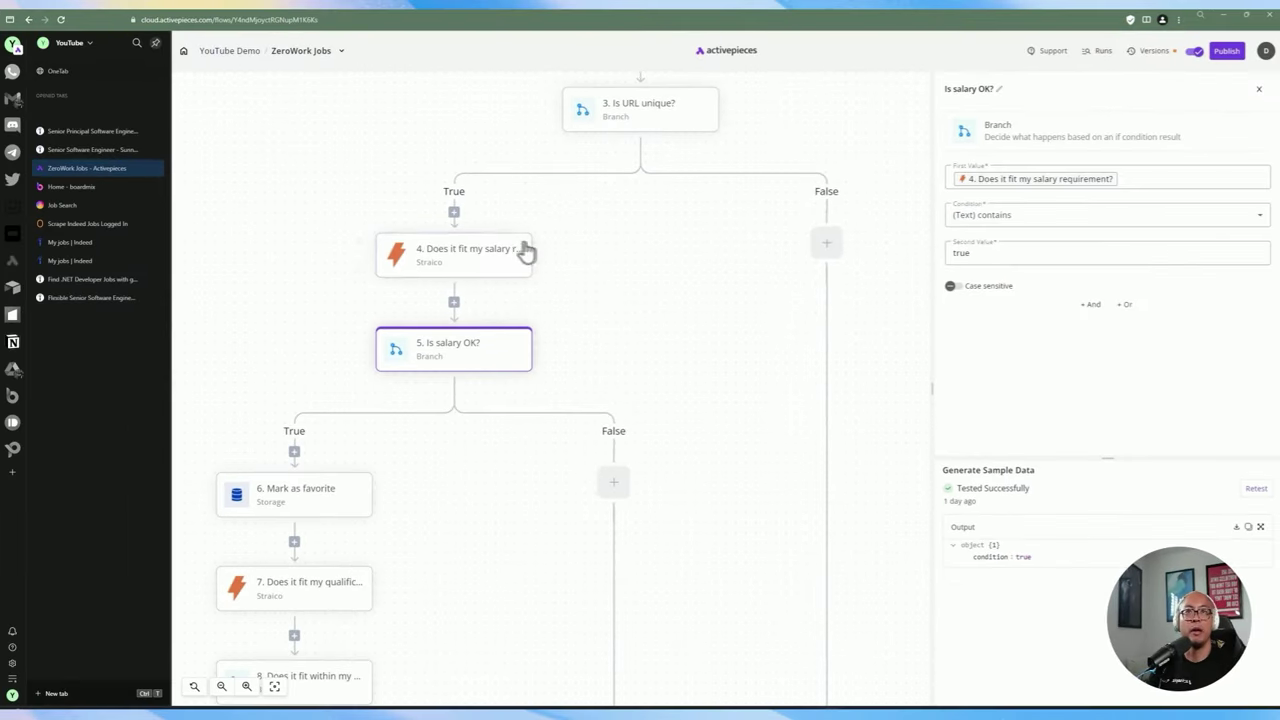
left_click(1027, 219)
left_click(1012, 206)
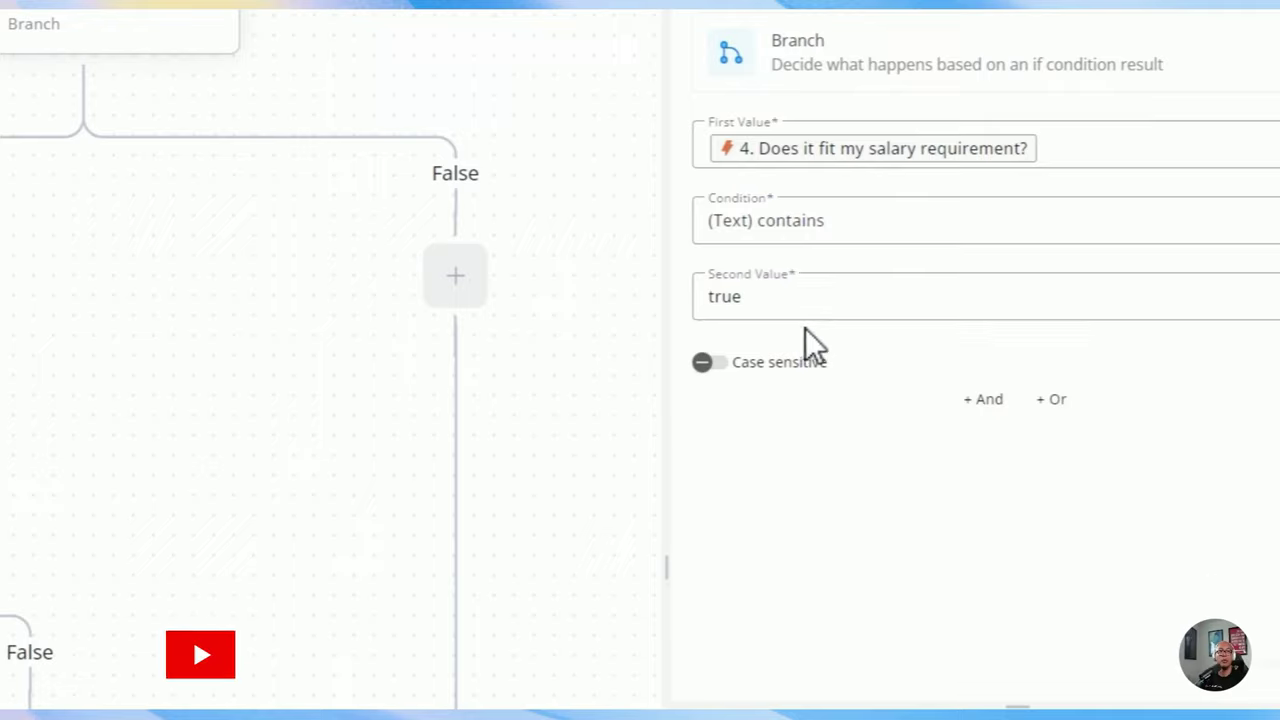
left_click_drag(433, 265, 709, 141)
left_click_drag(523, 376, 417, 274)
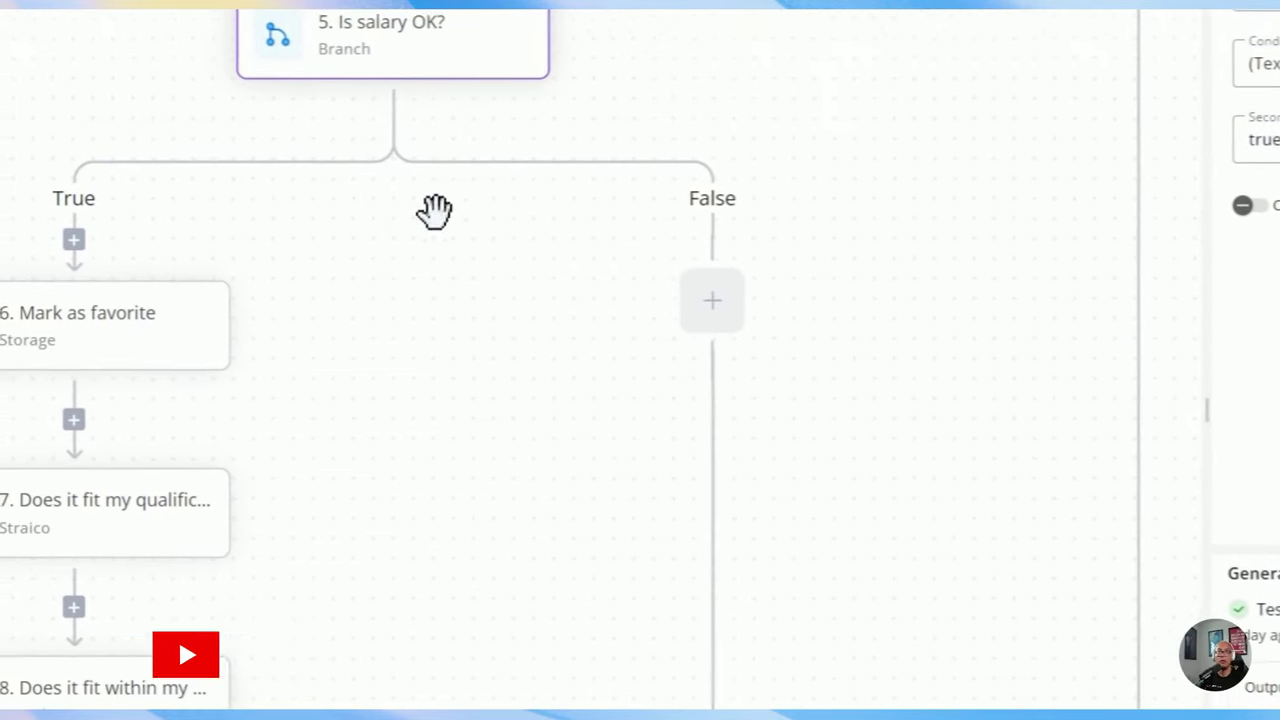
Follow the salary branch's True path to the Mark as favorite storage step and examine its key and value.
left_click_drag(886, 490, 798, 83)
left_click_drag(360, 62, 450, 240)
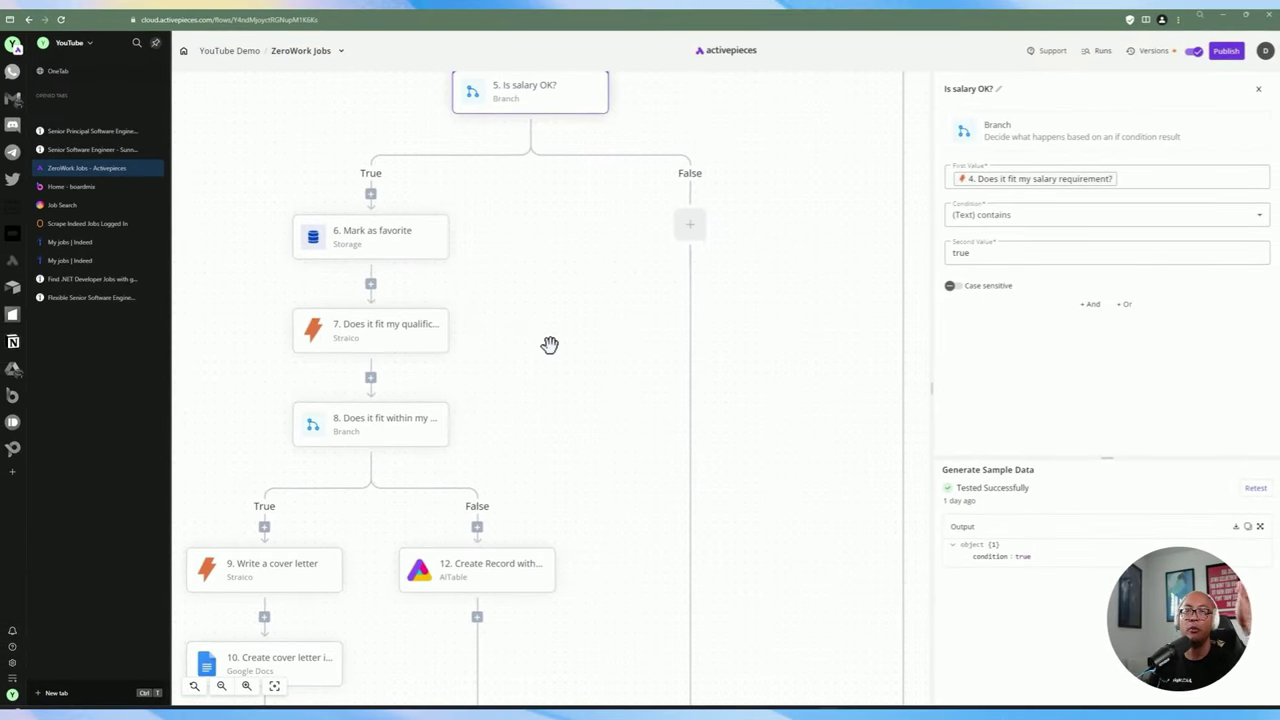
left_click_drag(548, 290, 578, 313)
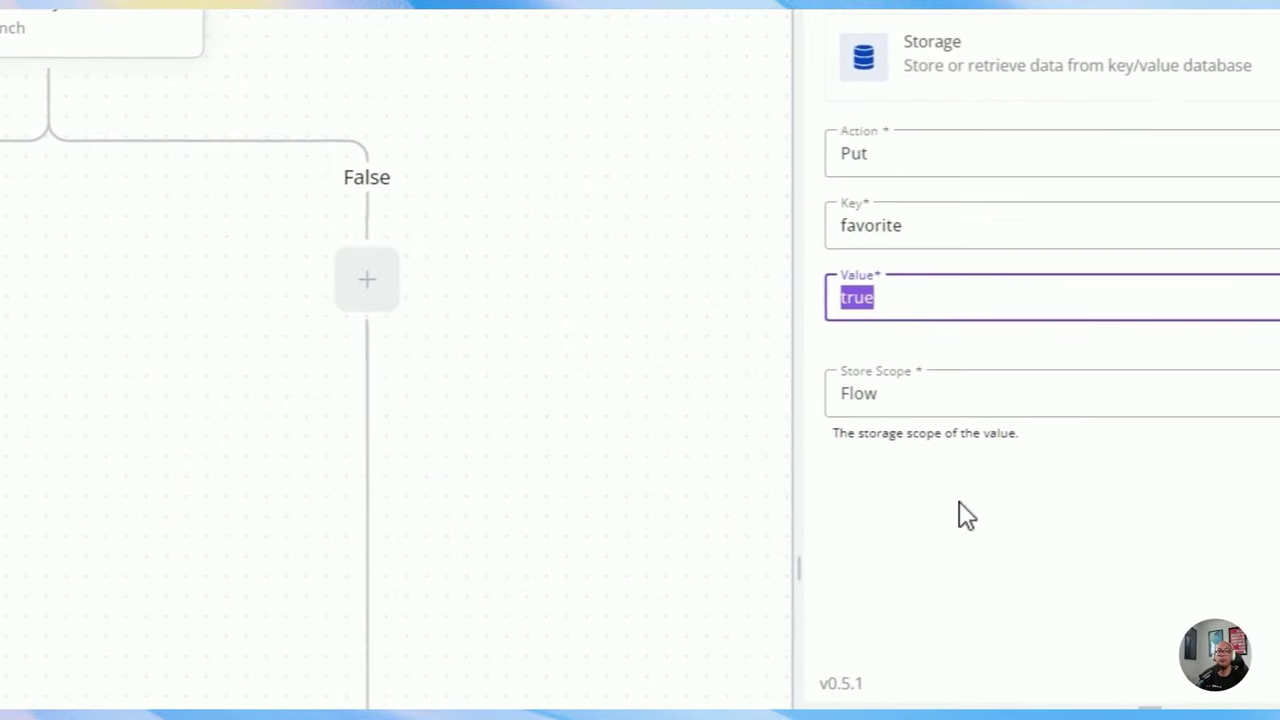
left_click(662, 332)
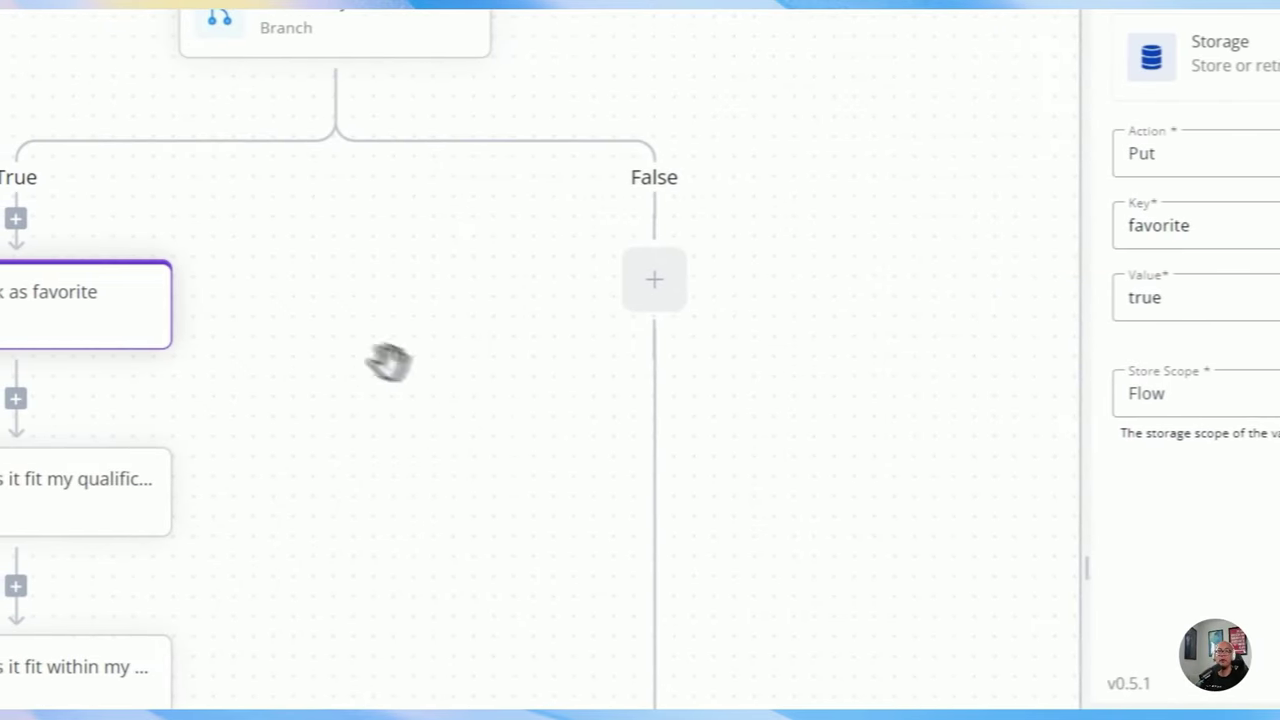
Examine the Mark as favorite storage step near the end of the flow, highlighting its key and default value.
left_click_drag(511, 497, 319, 150)
left_click_drag(580, 531, 499, 176)
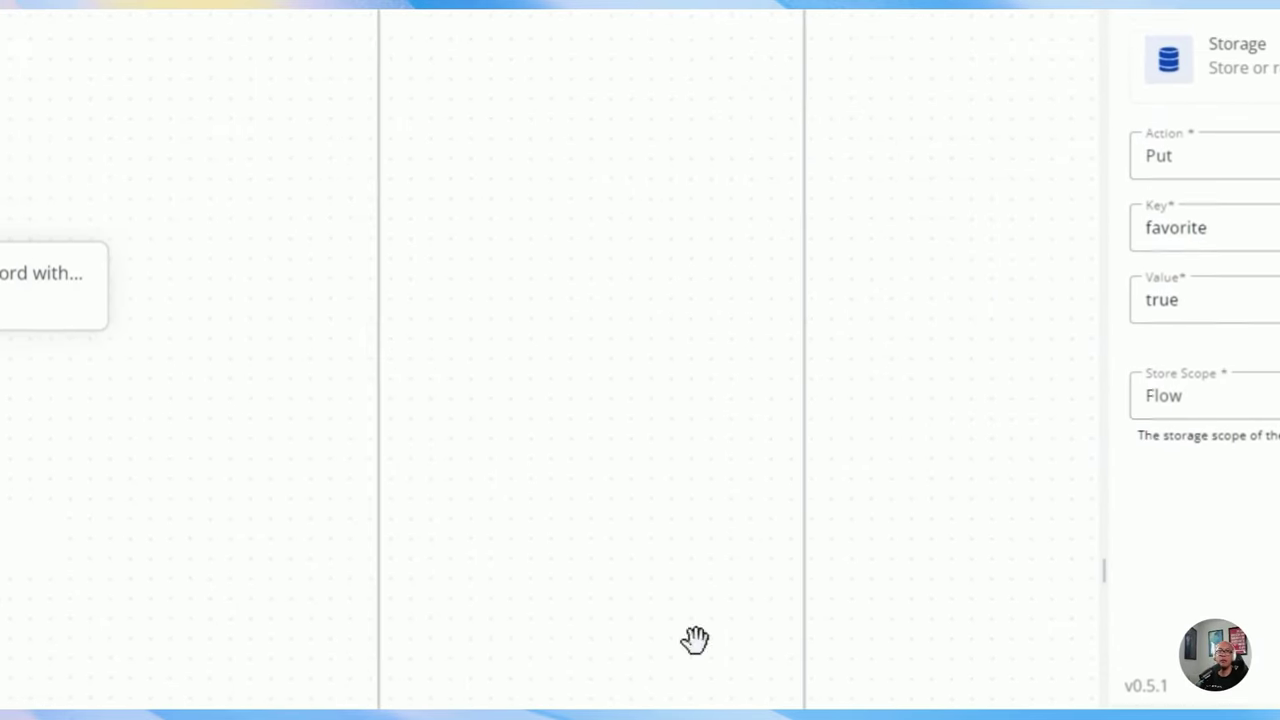
left_click_drag(695, 640, 574, 300)
left_click(403, 540)
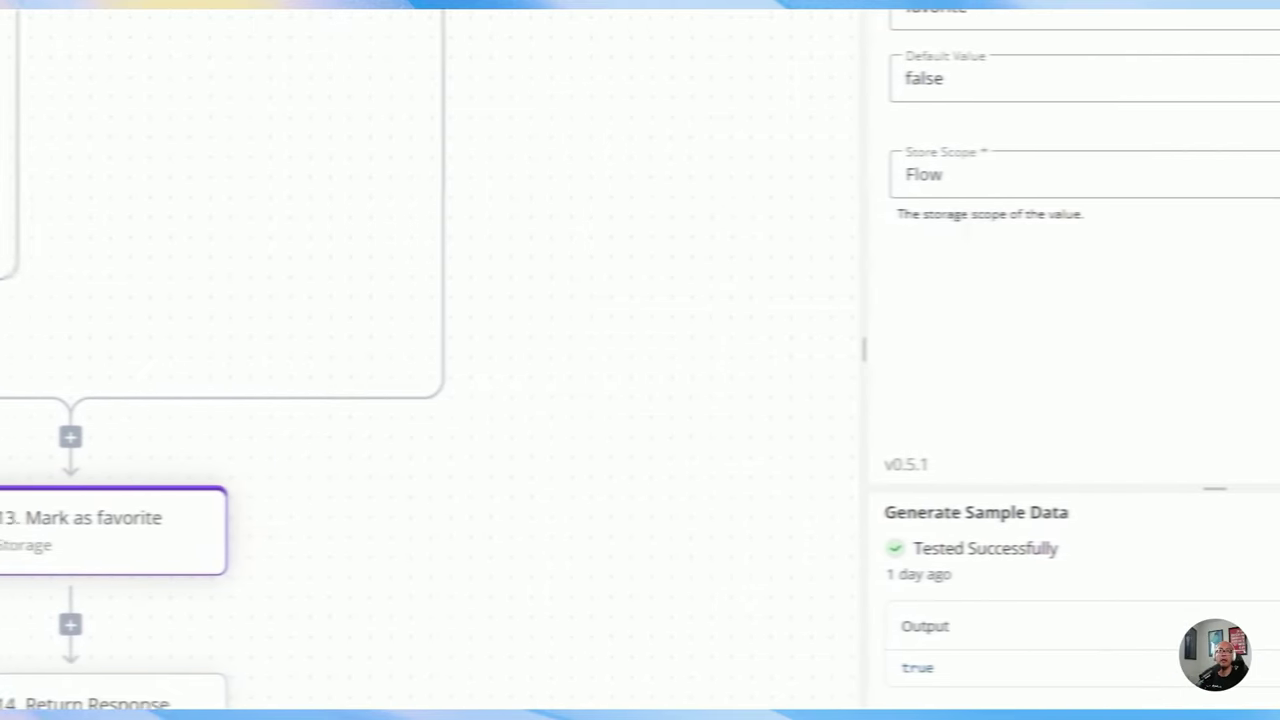
left_click(944, 78)
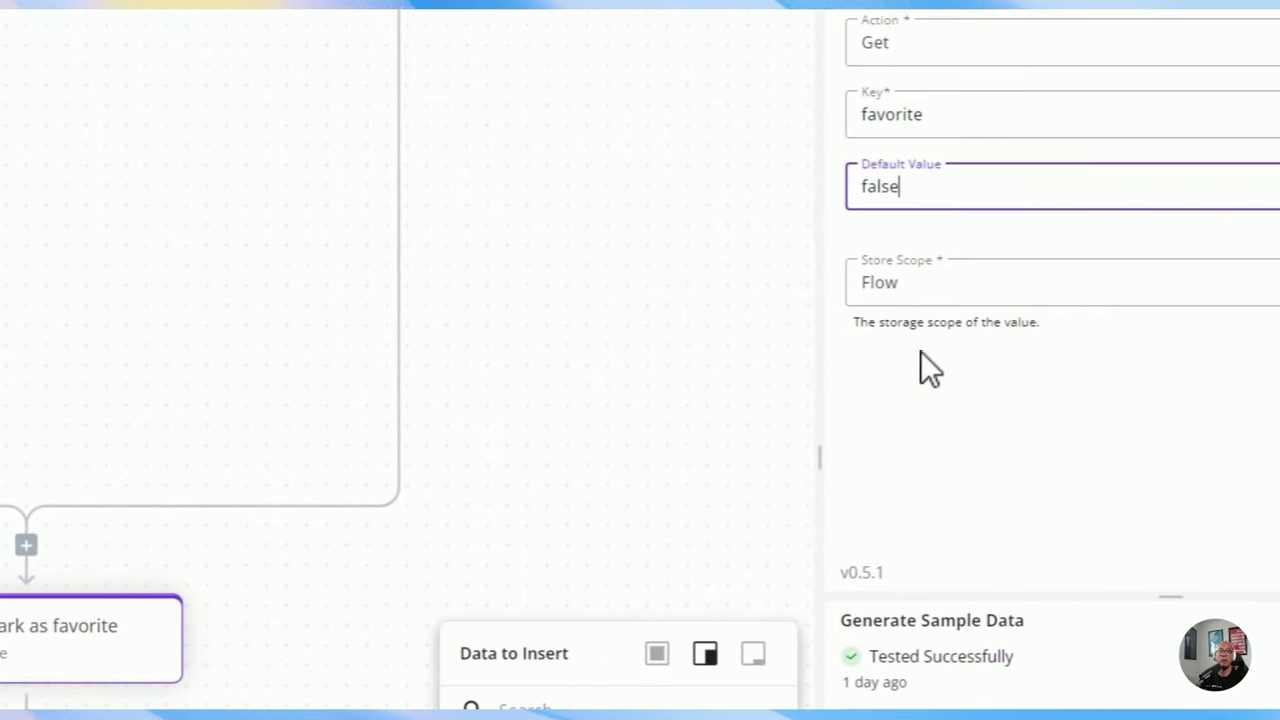
left_click_drag(876, 114, 925, 114)
left_click(925, 400)
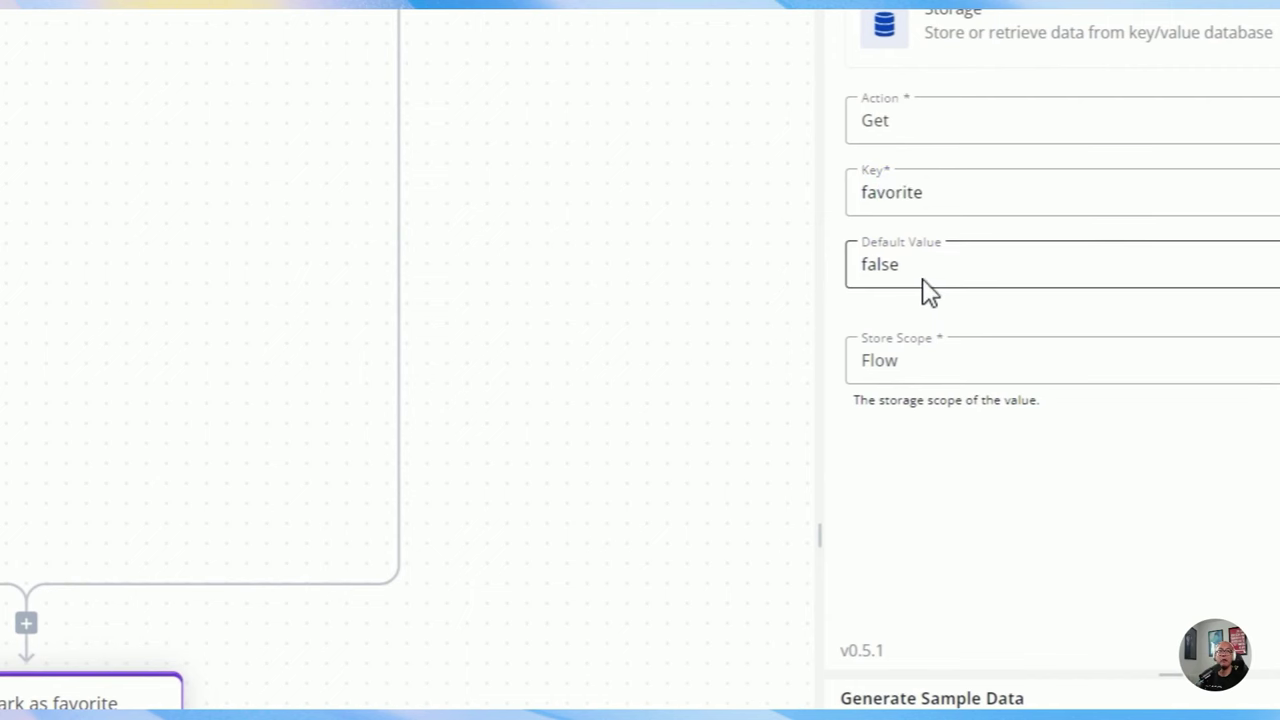
key("Return")
key("Return")
key("Return")
key("ctrl+z")
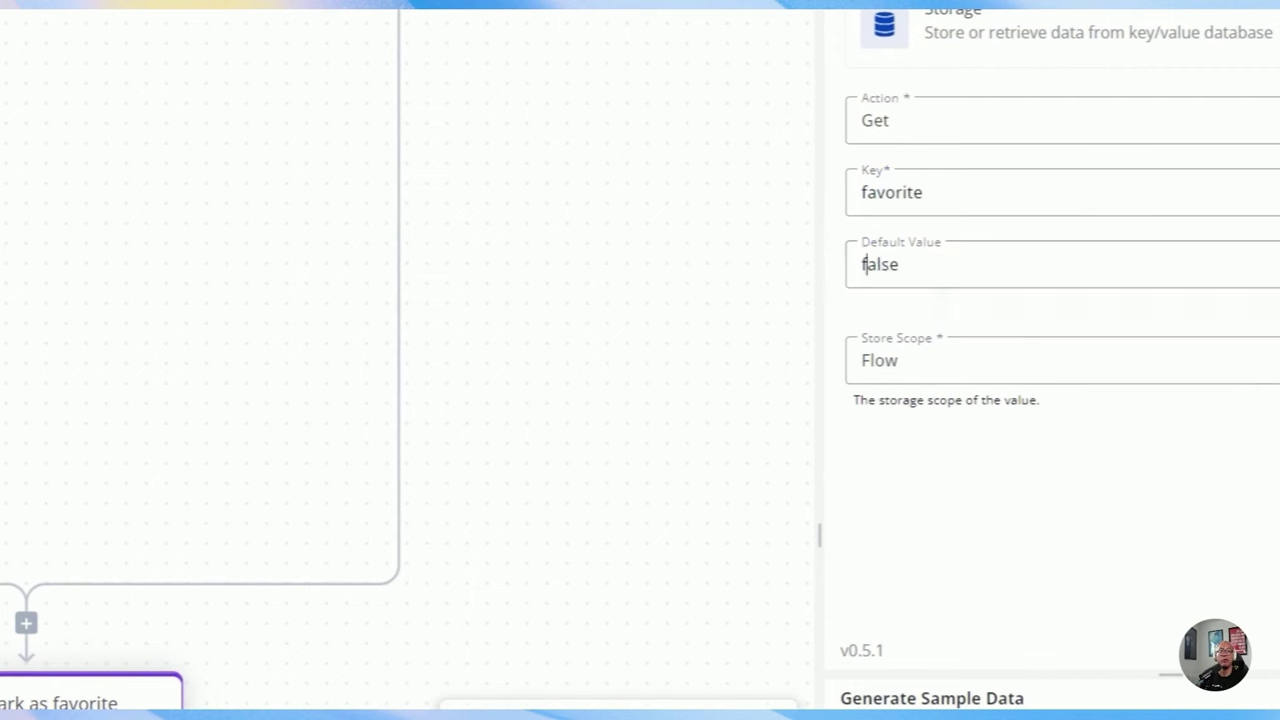
Return to the first Mark as favorite step and open the Straico qualifications requirement step below it.
left_click_drag(101, 278, 327, 550)
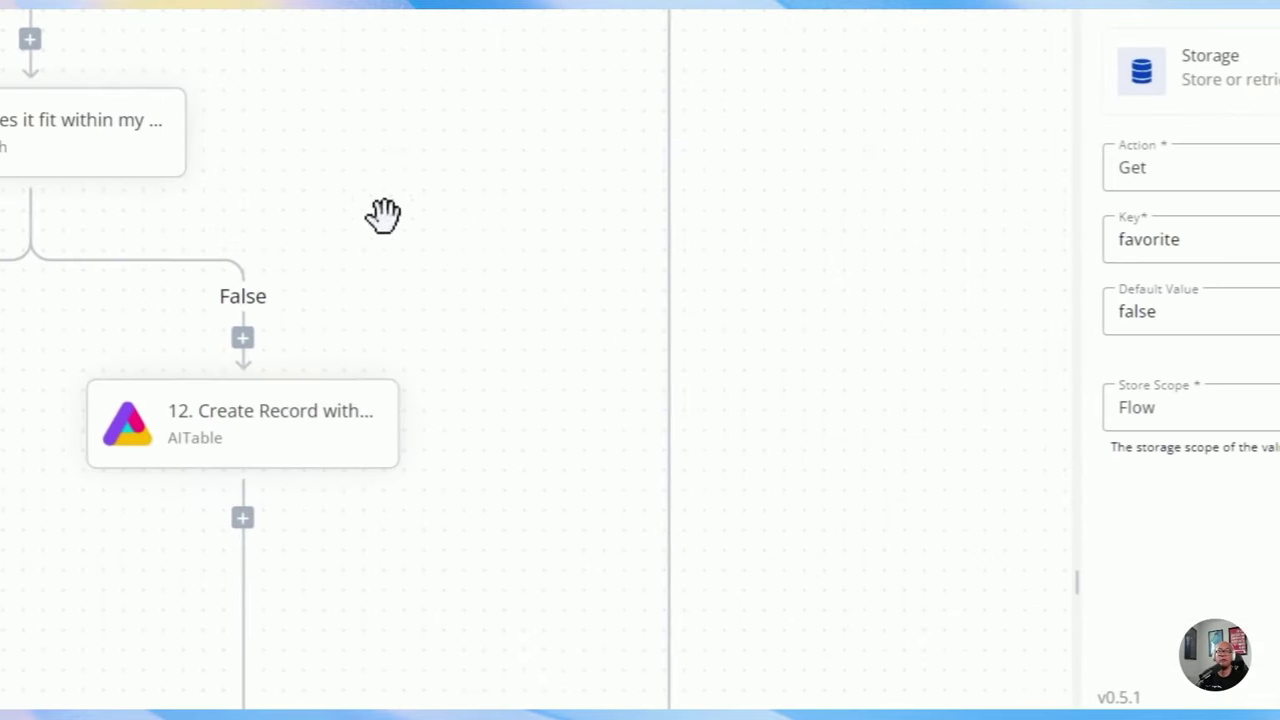
left_click_drag(383, 205, 537, 547)
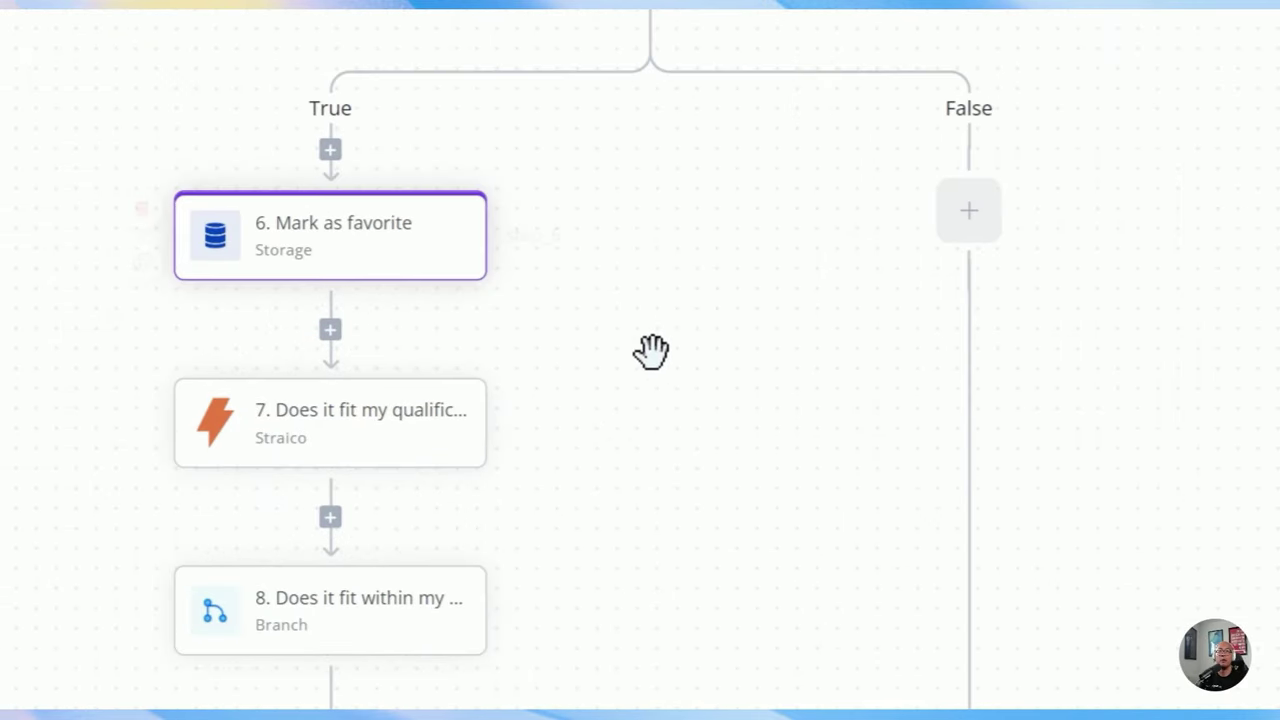
mouse_move(352, 253)
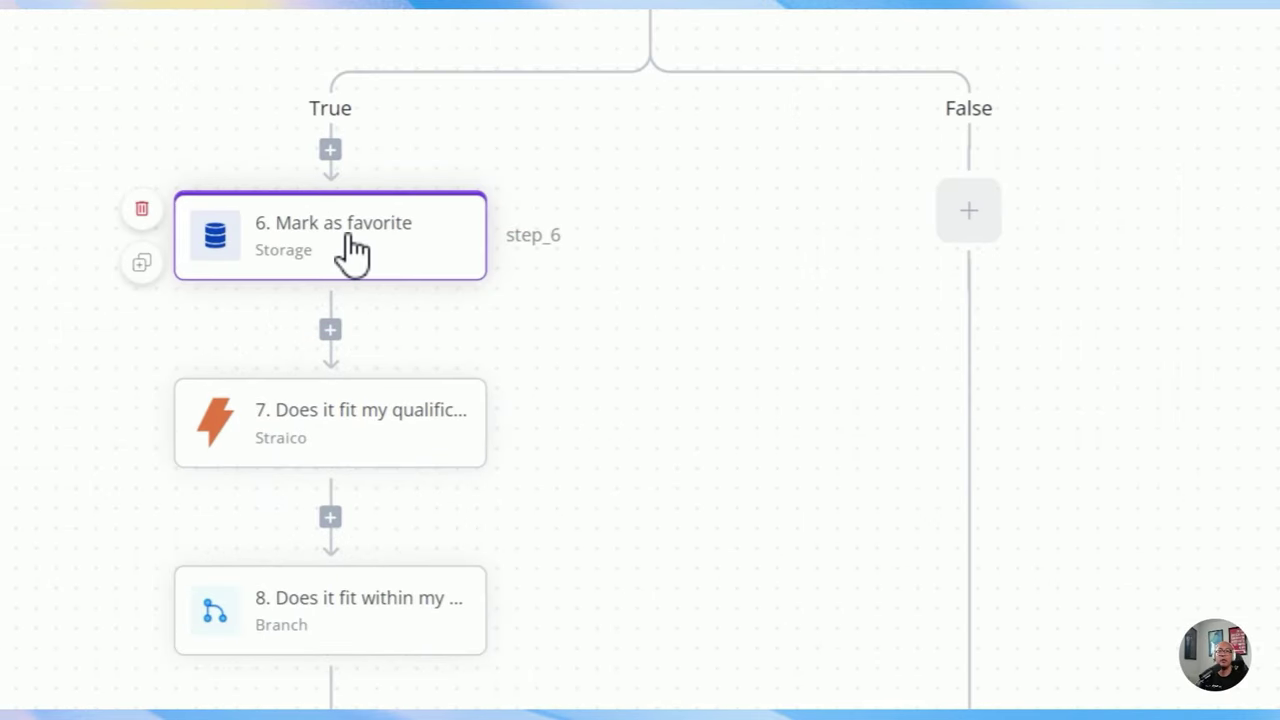
left_click(414, 412)
scroll(565, 345, "down", 2)
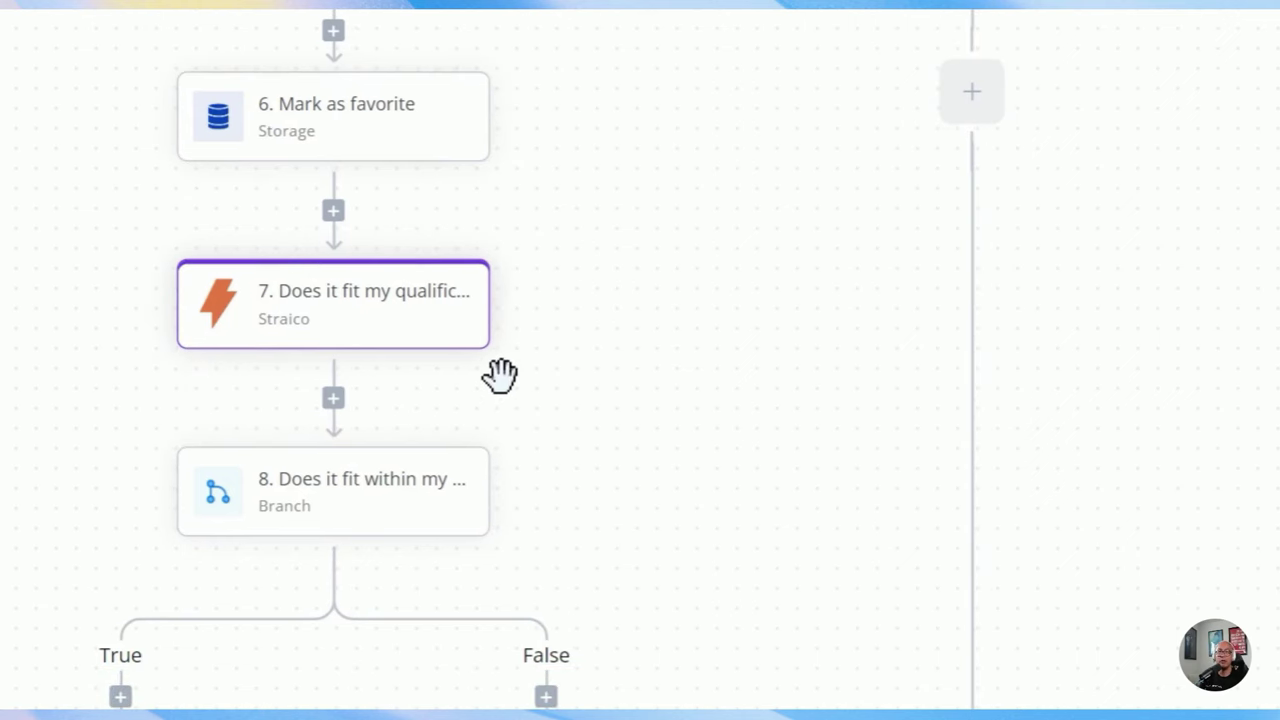
Trace the True and False paths after the qualifications check and examine the condition of the step 8 branch.
left_click_drag(578, 374, 609, 290)
mouse_move(394, 438)
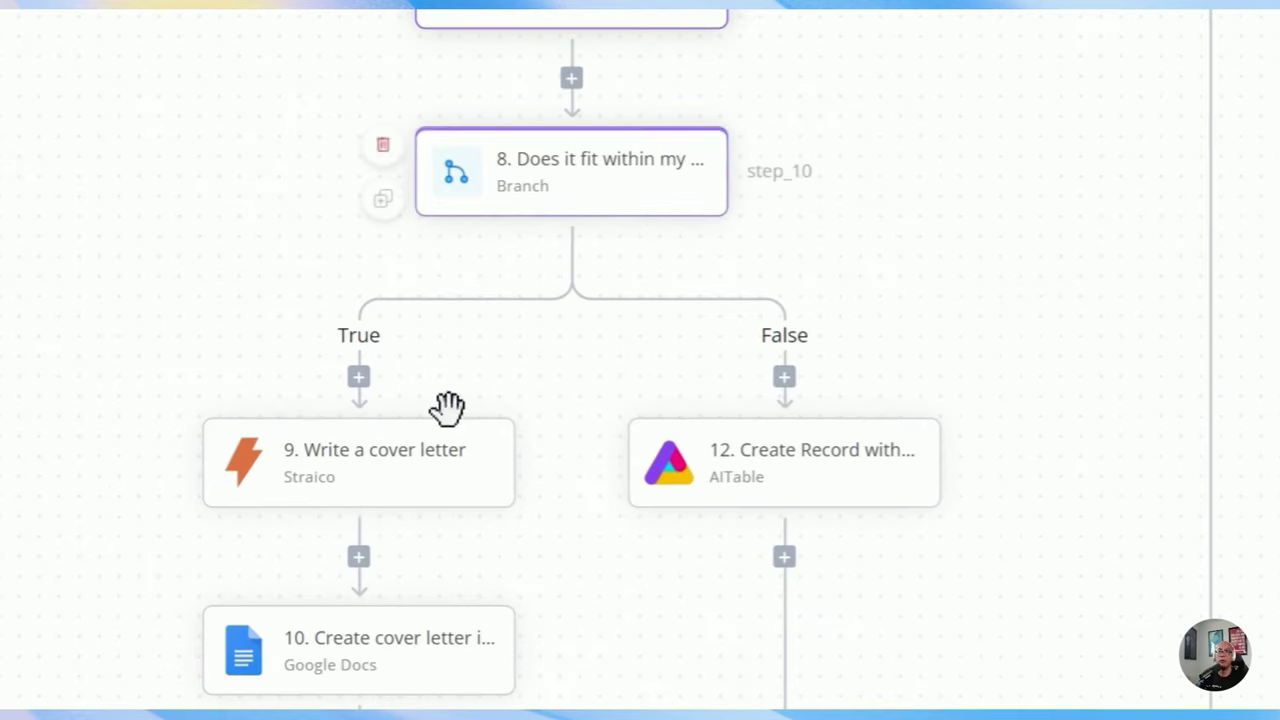
mouse_move(404, 495)
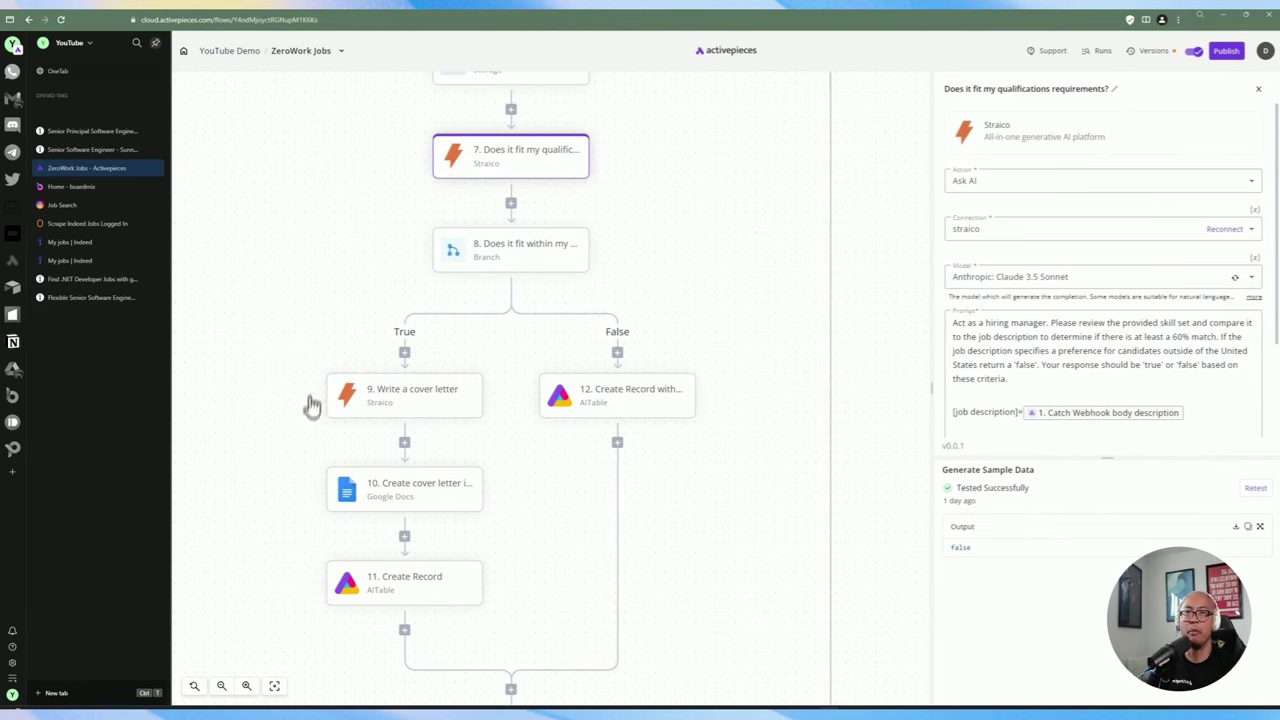
left_click(508, 251)
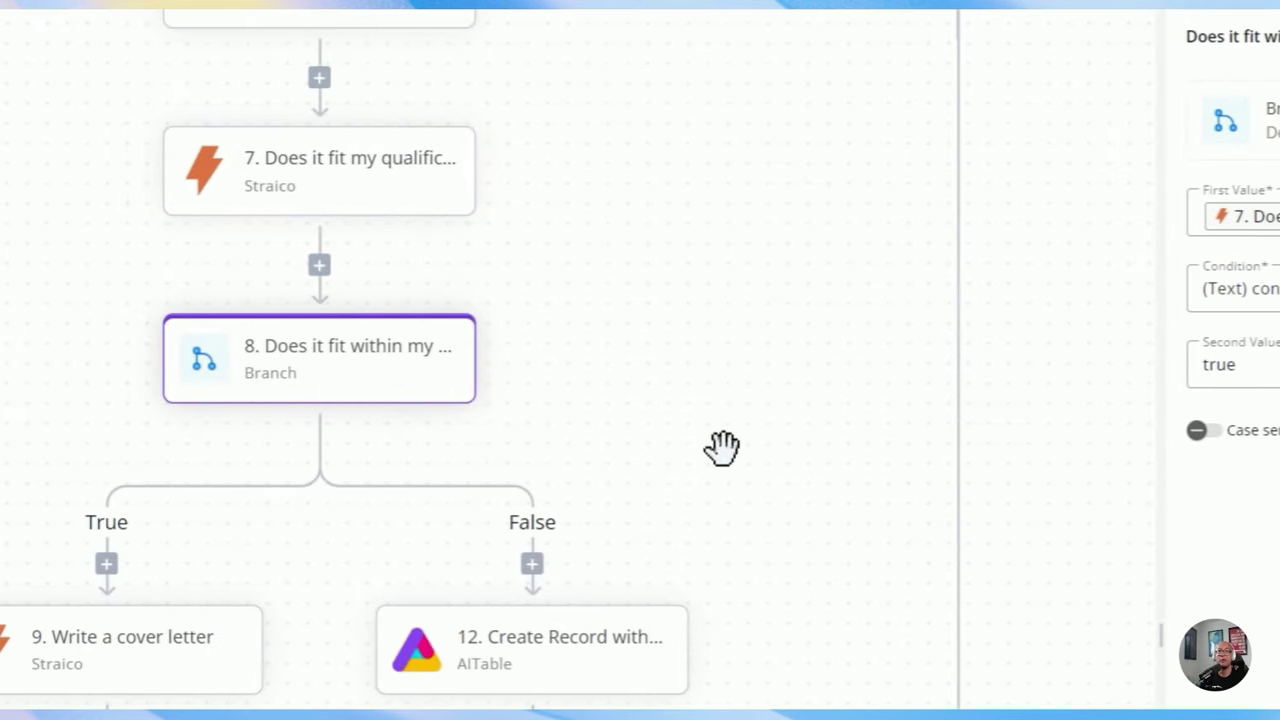
left_click_drag(657, 325, 651, 361)
Examine the qualifications step's Straico prompt, highlighting the 60% match requirement and the hiring manager instructions.
left_click(328, 230)
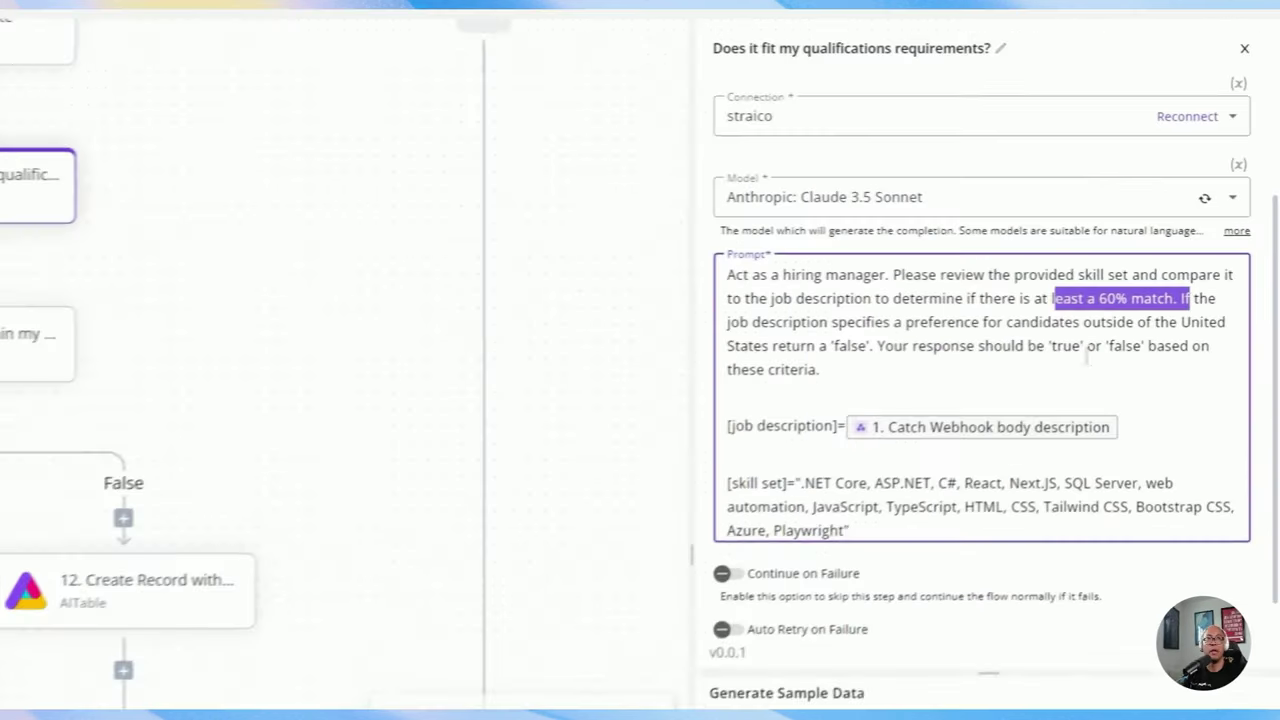
left_click(1164, 265)
left_click(1106, 278)
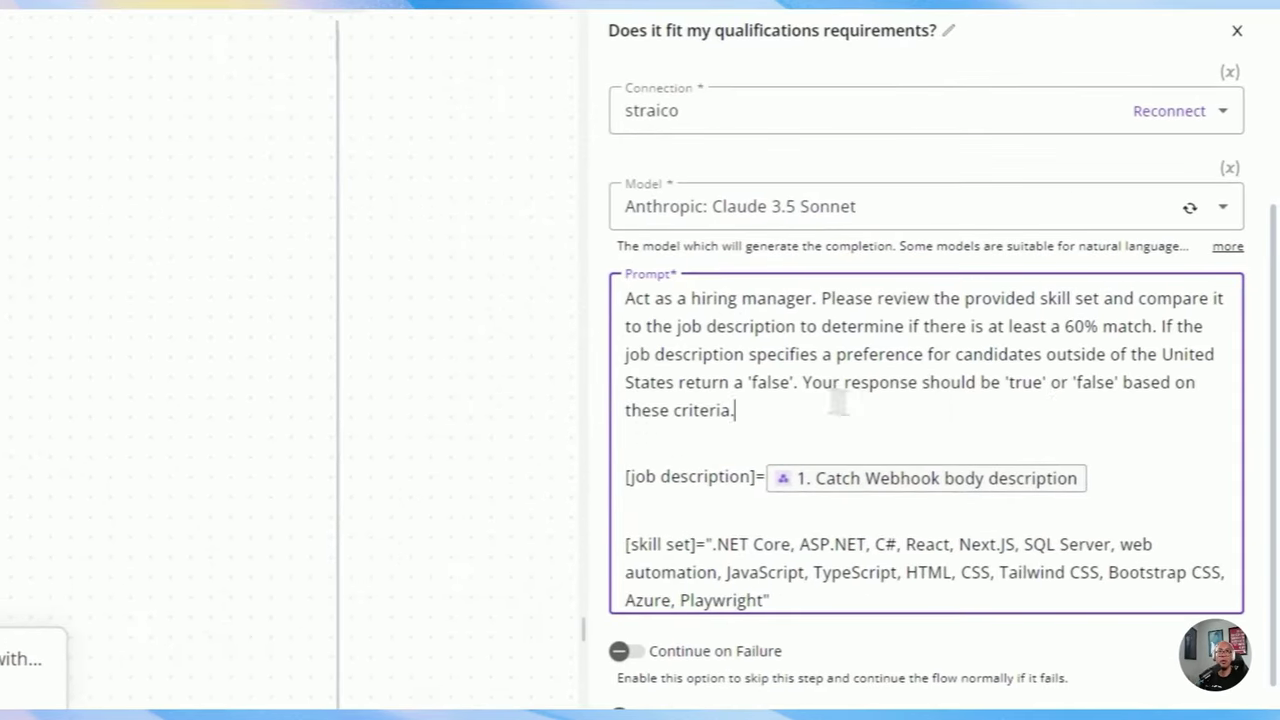
left_click_drag(839, 402, 645, 298)
left_click(757, 354)
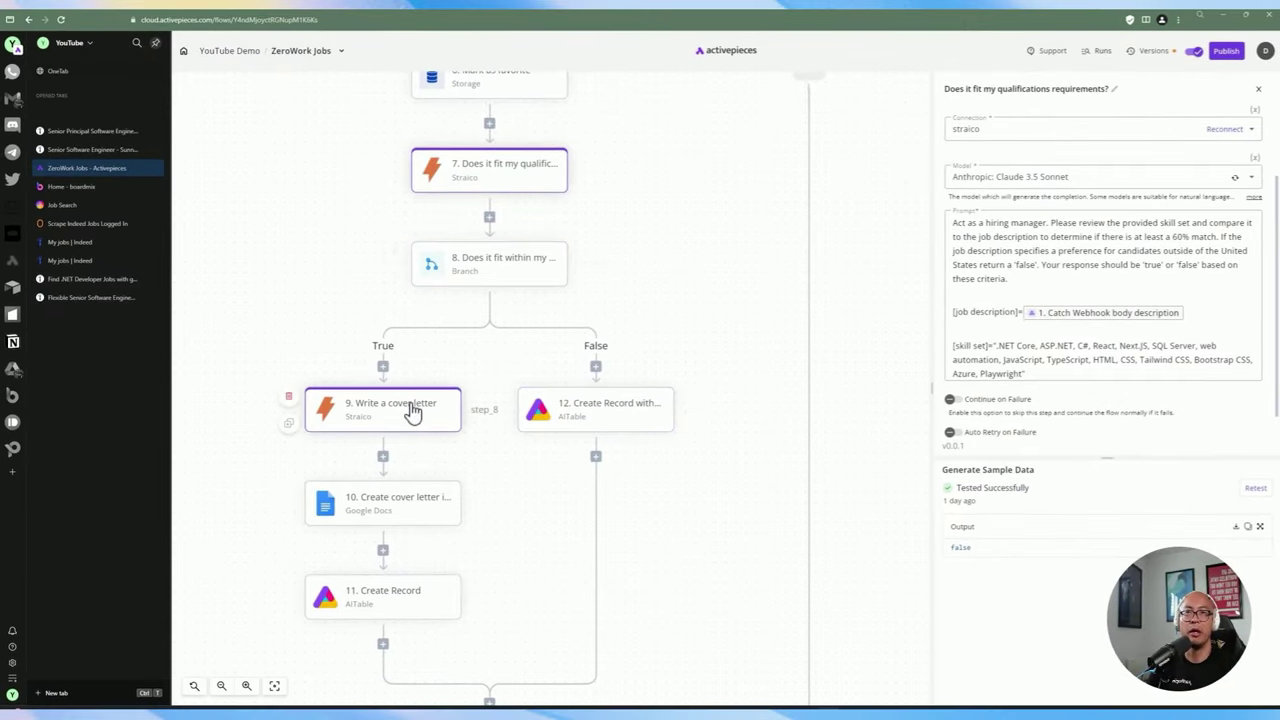
Examine the Google Docs cover letter step and highlight the document link in the Create Record step's Cover Letter field.
left_click(398, 500)
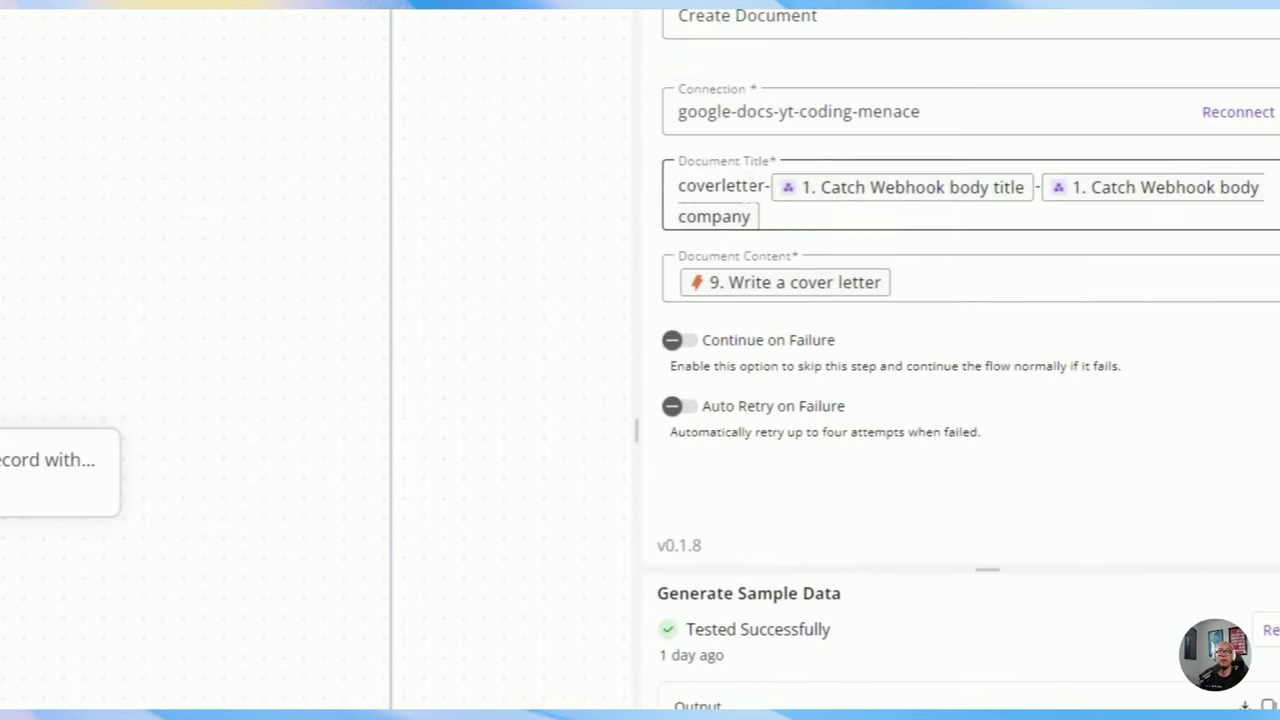
left_click(745, 127)
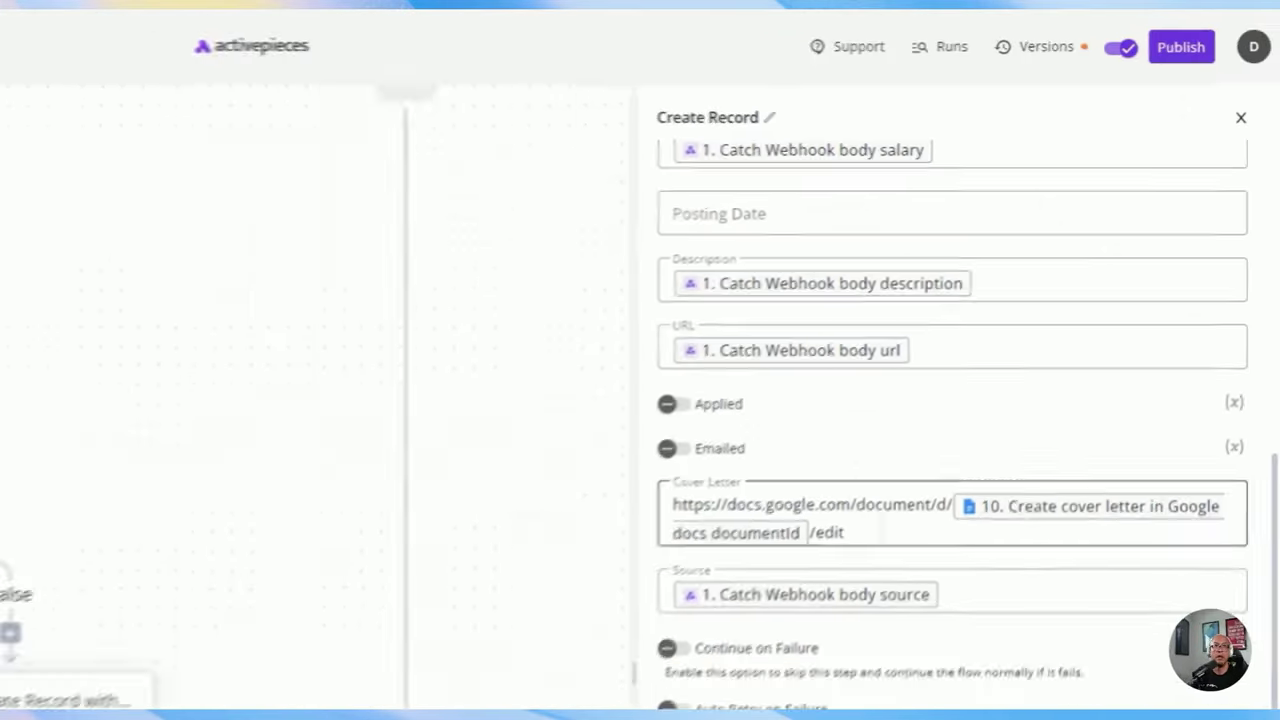
left_click_drag(1032, 326, 950, 300)
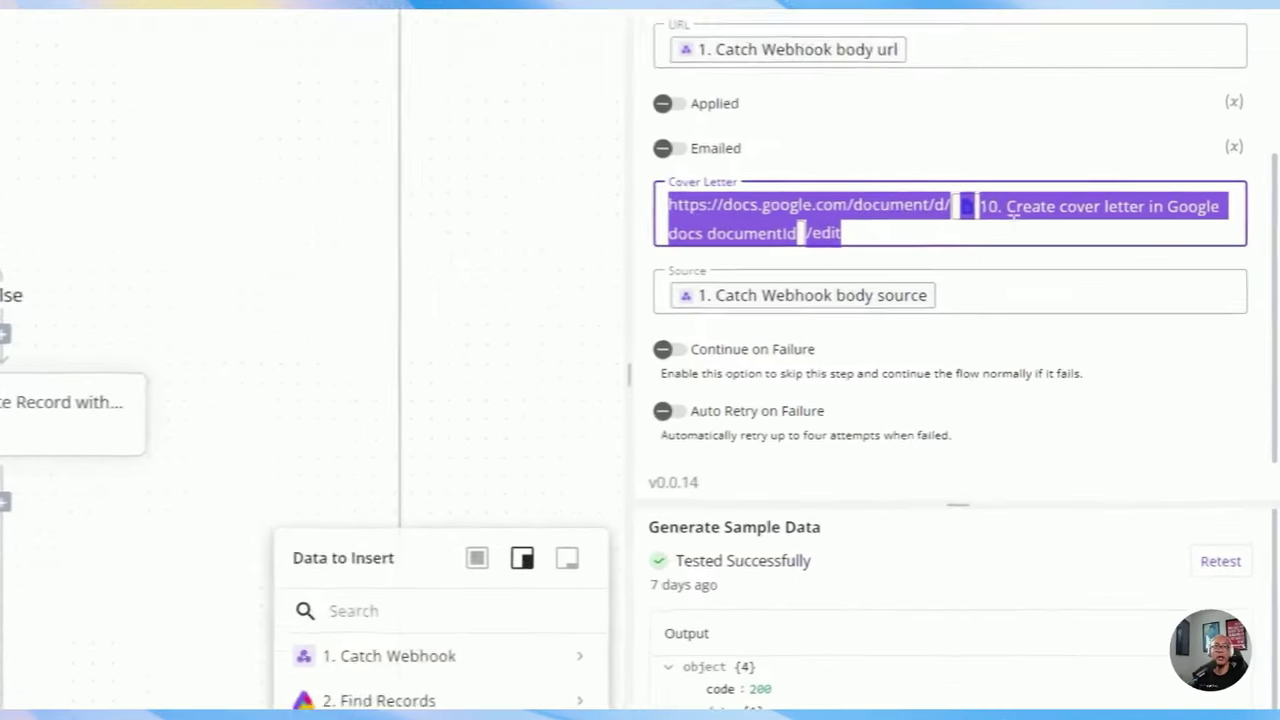
left_click(990, 198)
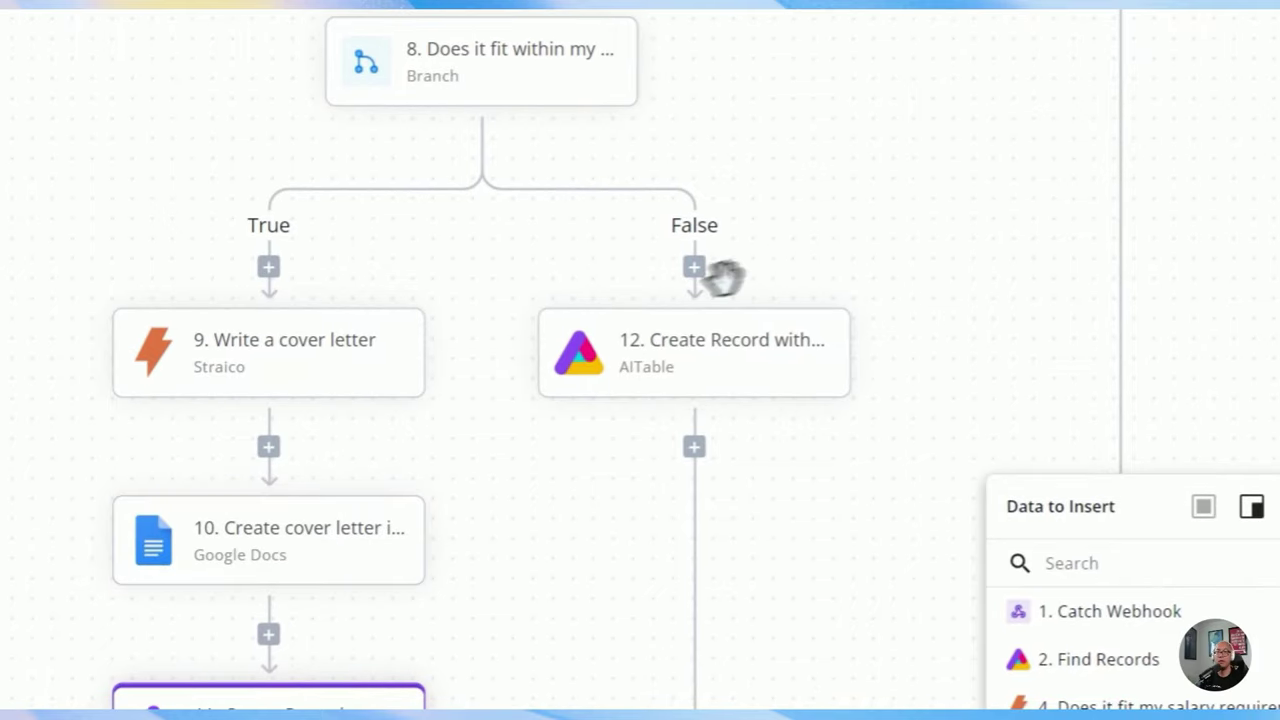
Examine the False path's Create Record without Cover letter step and follow the flow down to its final steps.
left_click(690, 350)
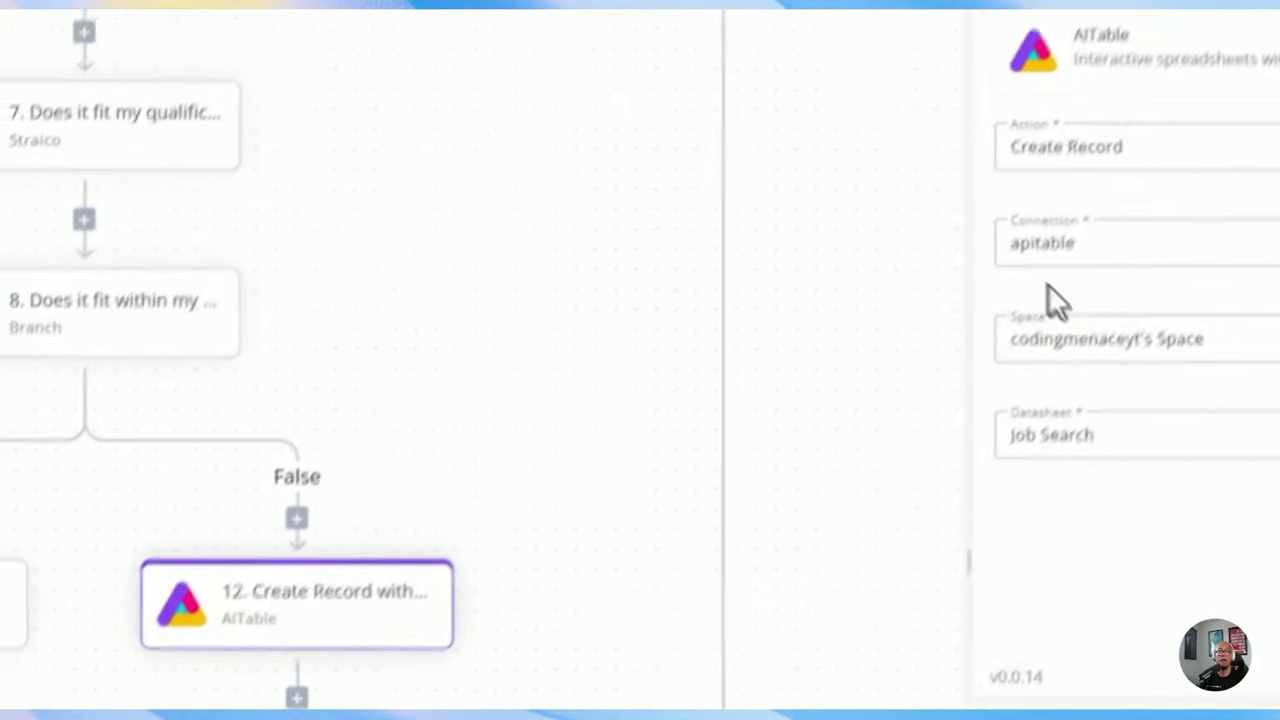
scroll(1013, 327, "down", 5)
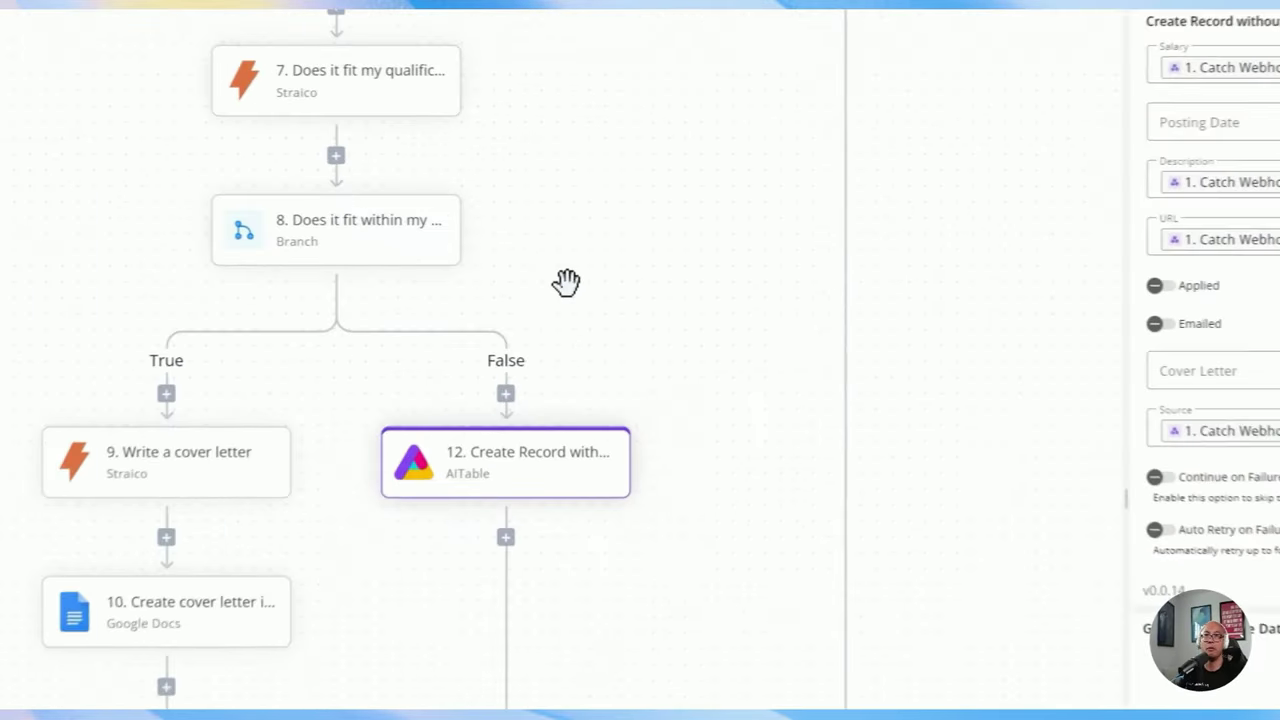
scroll(570, 295, "down", 1)
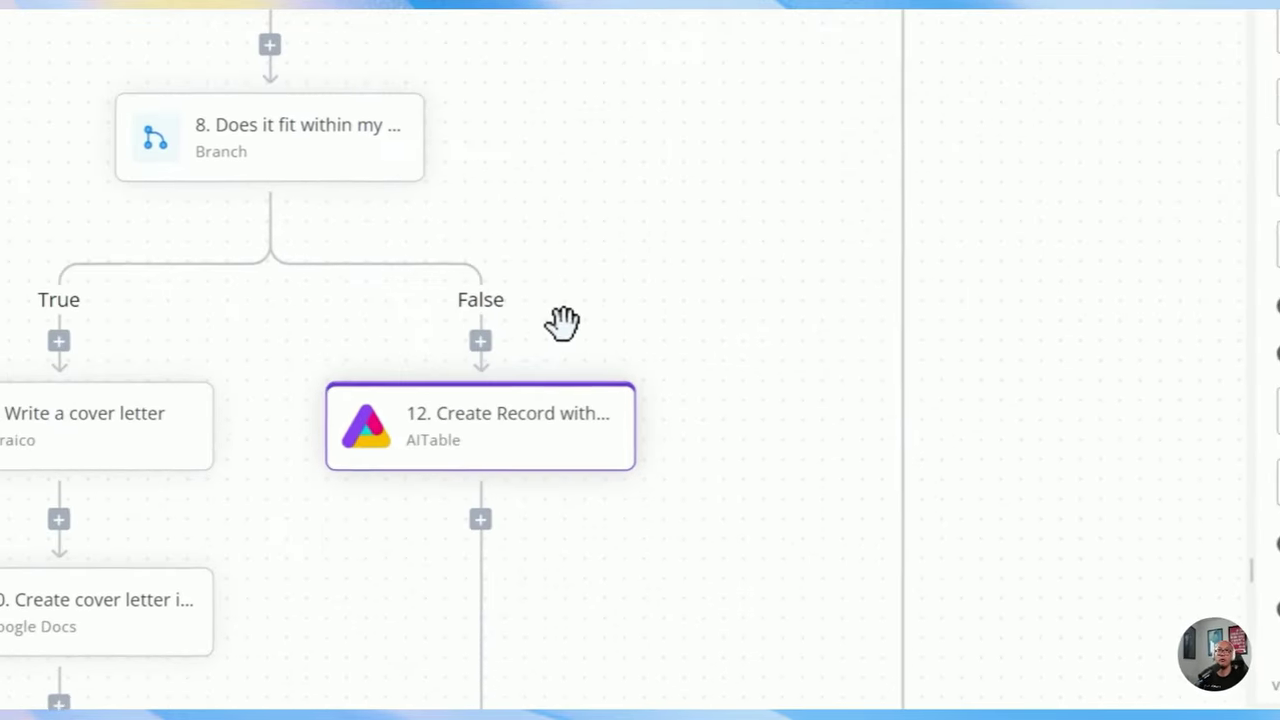
left_click_drag(573, 300, 522, 414)
scroll(498, 418, "down", 5)
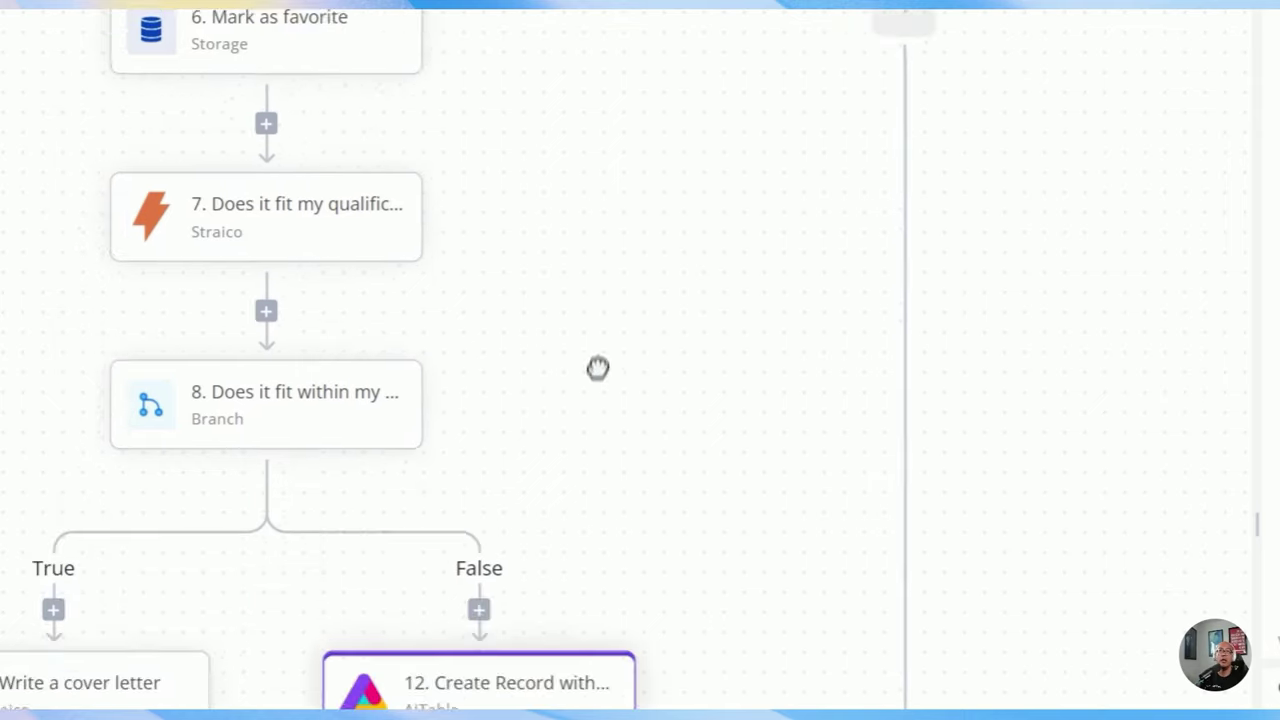
scroll(723, 511, "down", 10)
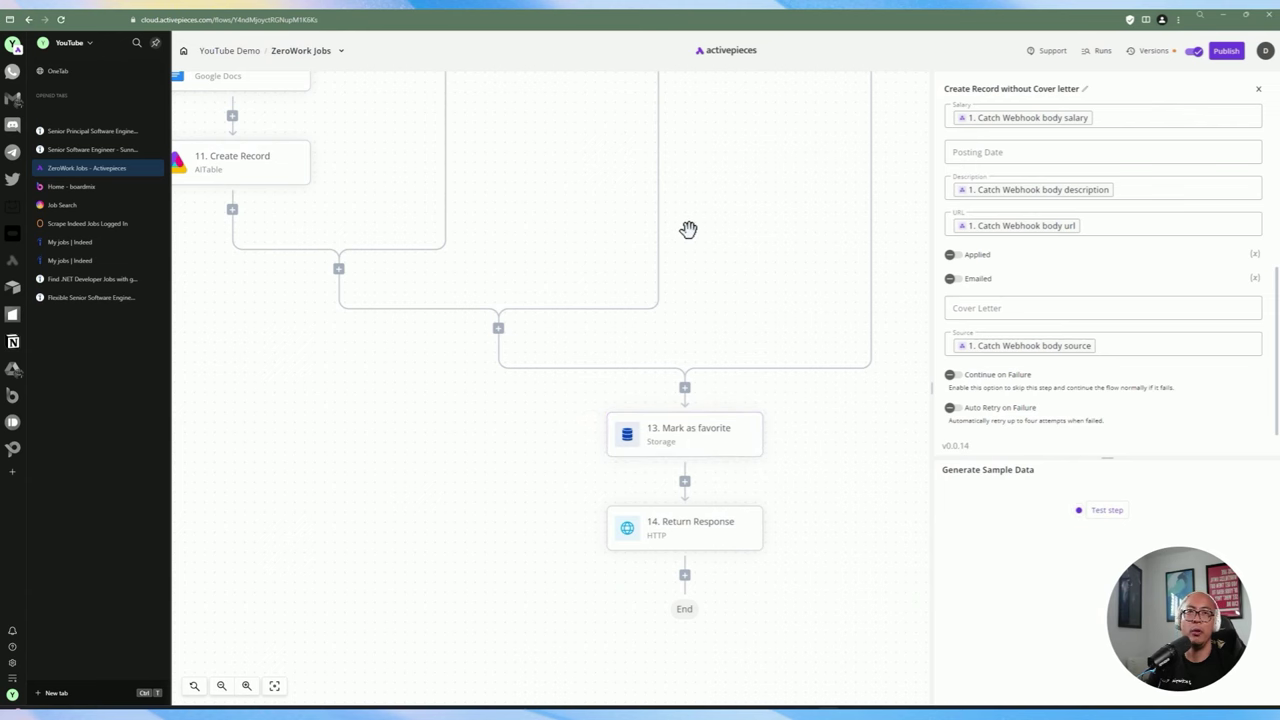
Reopen the final Mark as favorite storage step and highlight its favorite key and false default value.
left_click(687, 432)
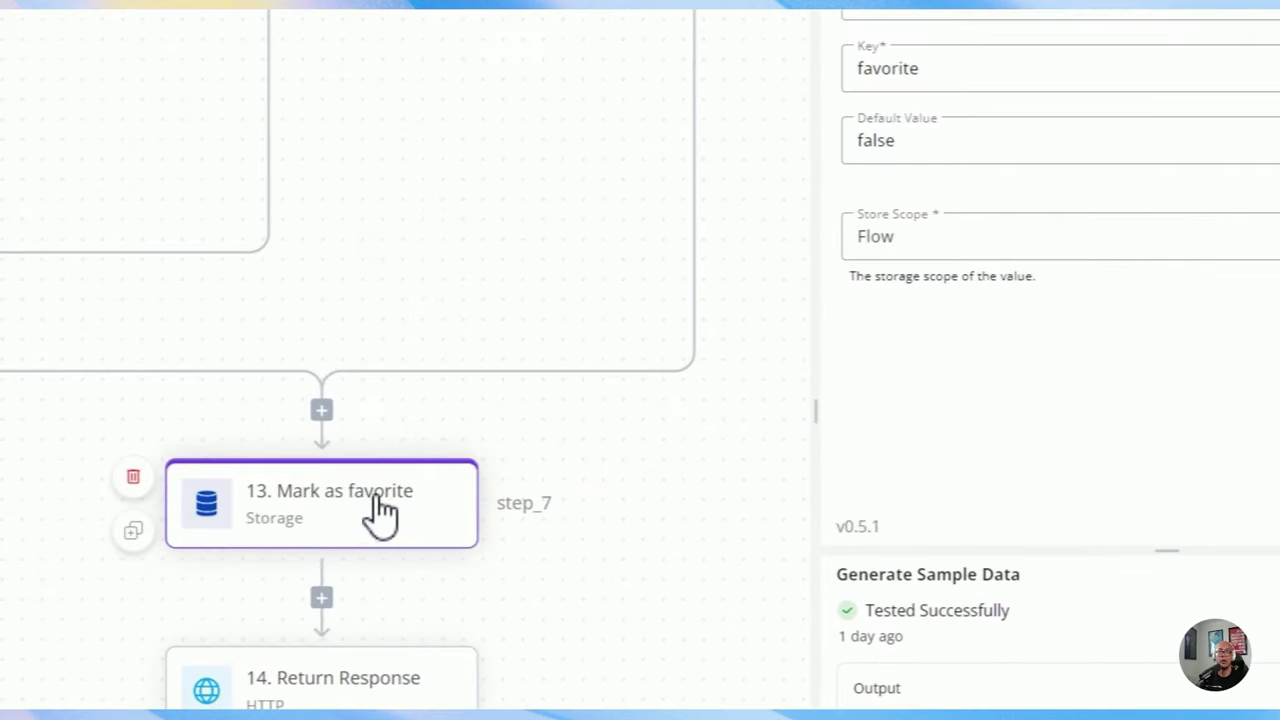
left_click_drag(922, 68, 864, 70)
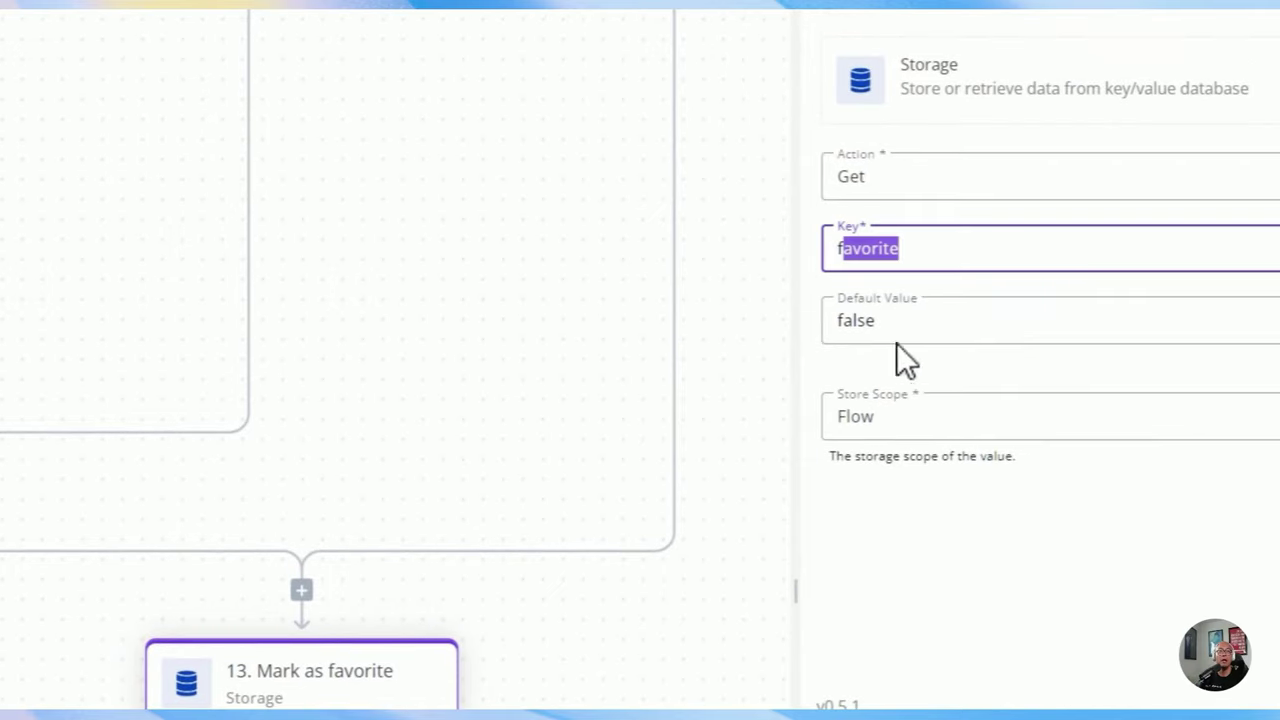
left_click_drag(845, 320, 835, 322)
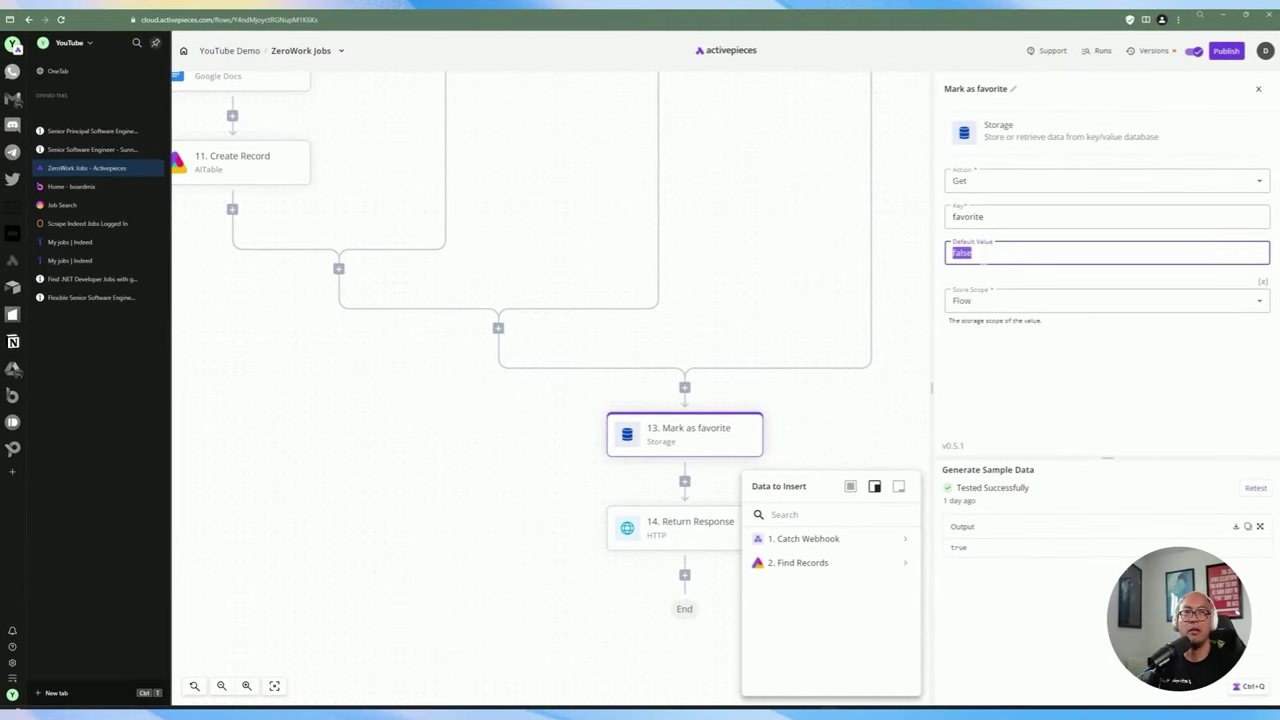
left_click(984, 258)
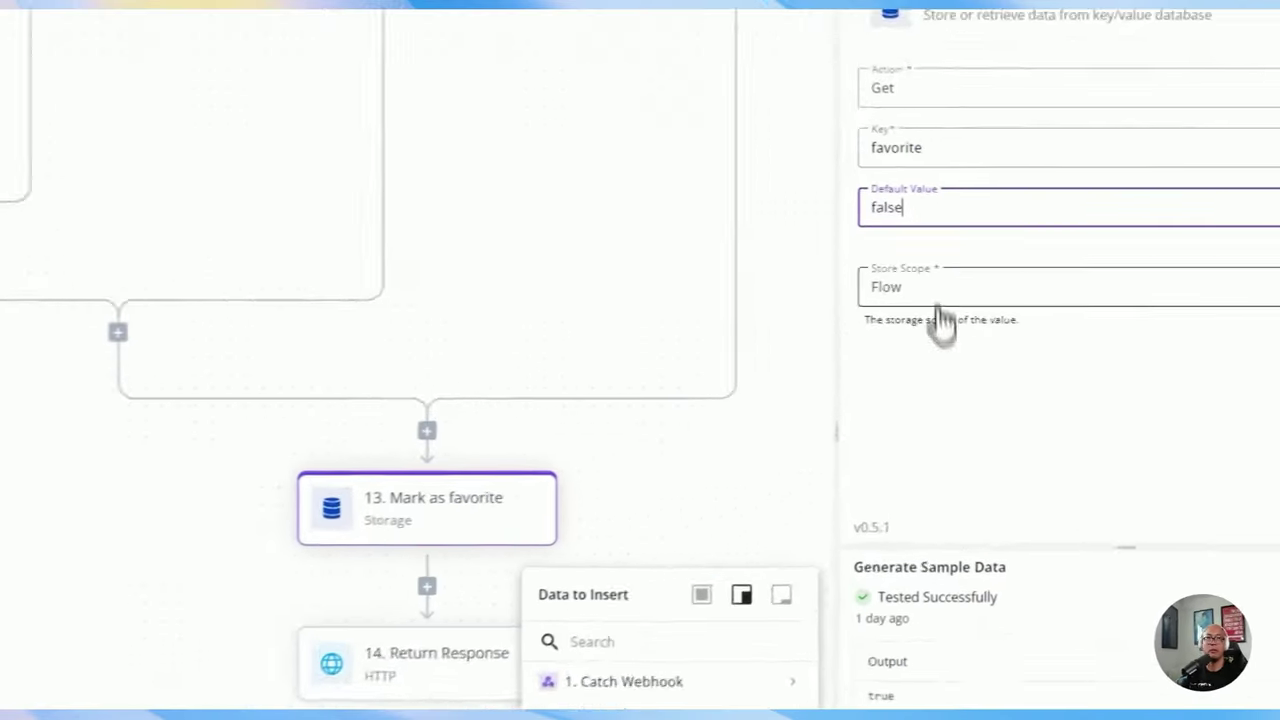
left_click(835, 413)
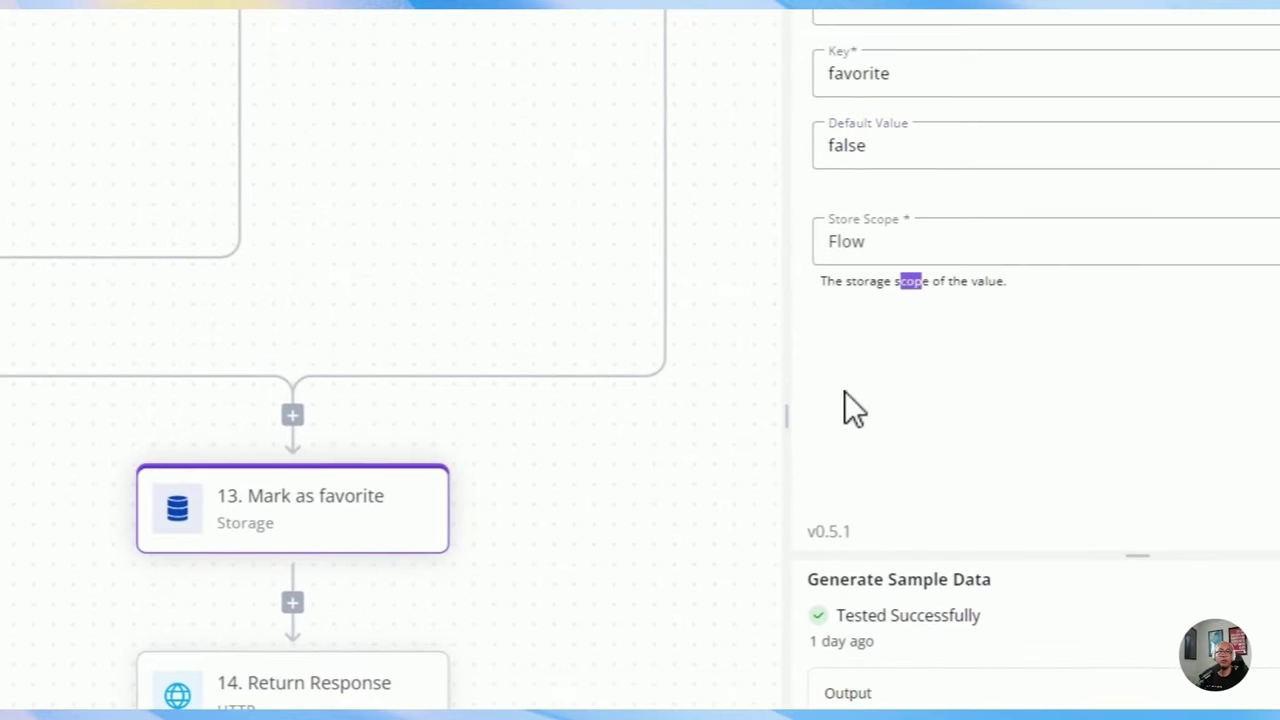
Open the flow's Return Response step and highlight the markFavorite key in its JSON body.
left_click(385, 678)
left_click(742, 288)
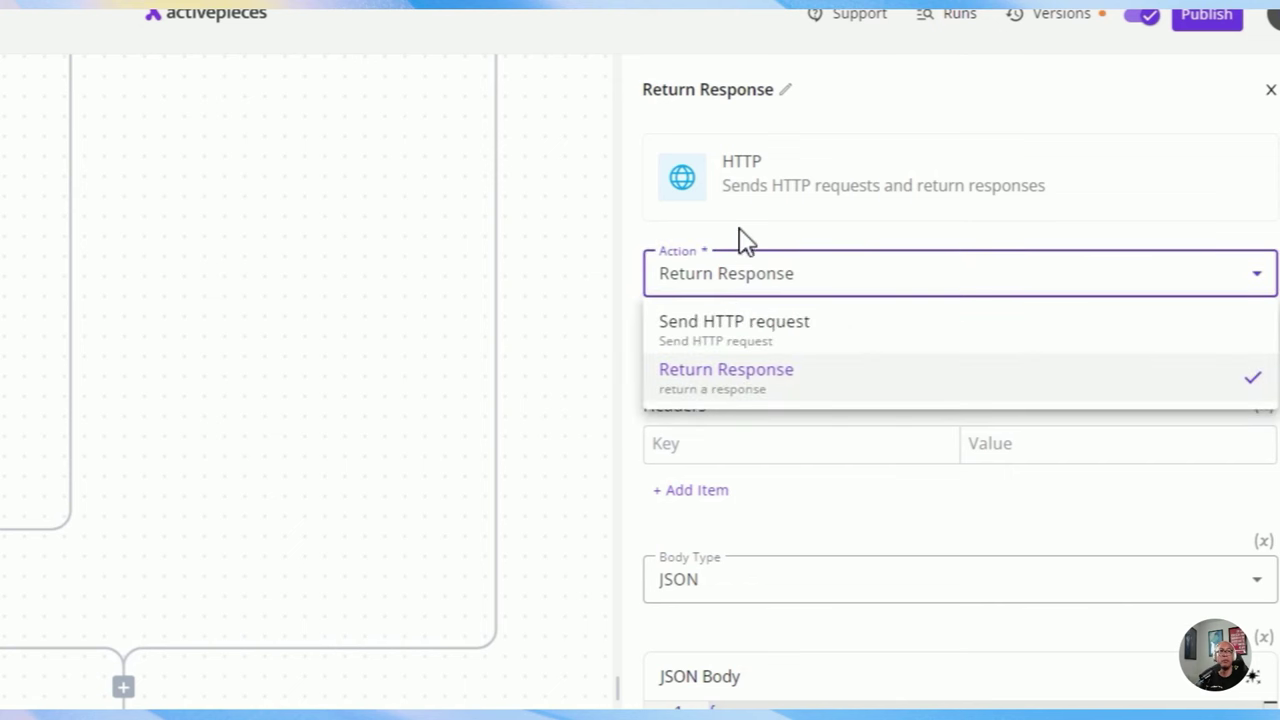
left_click(760, 375)
scroll(911, 479, "down", 3)
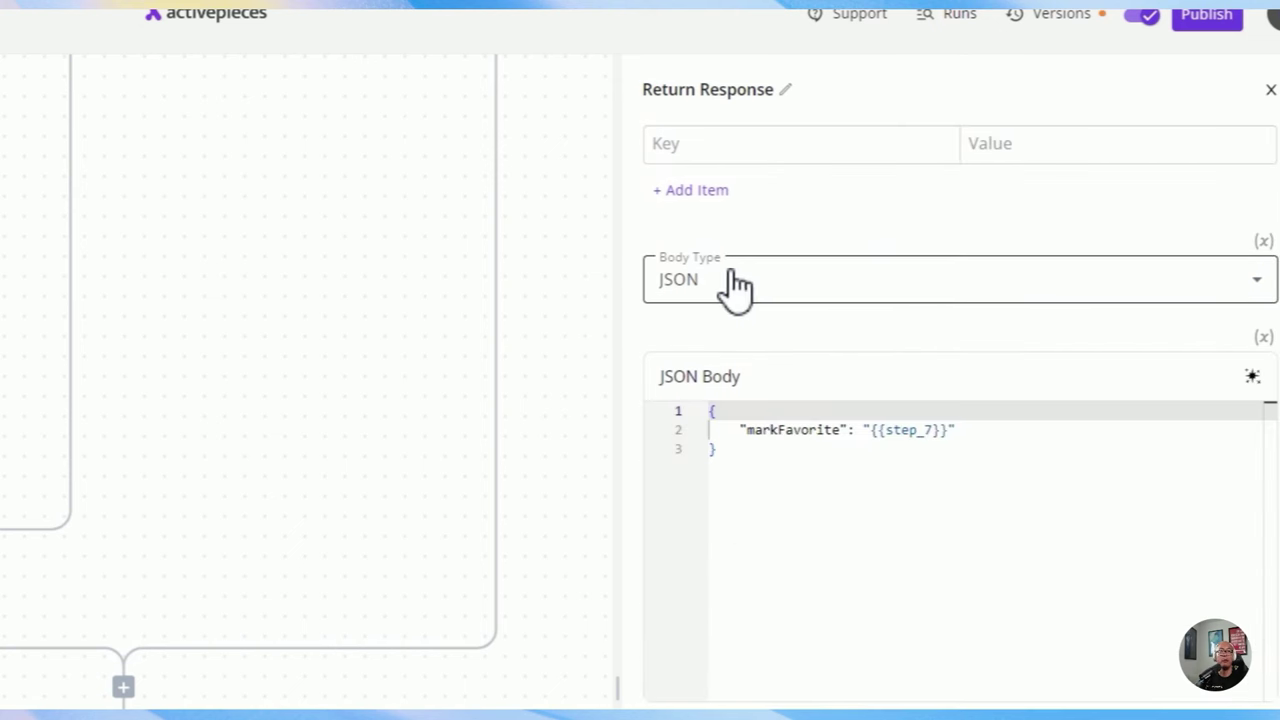
left_click(795, 466)
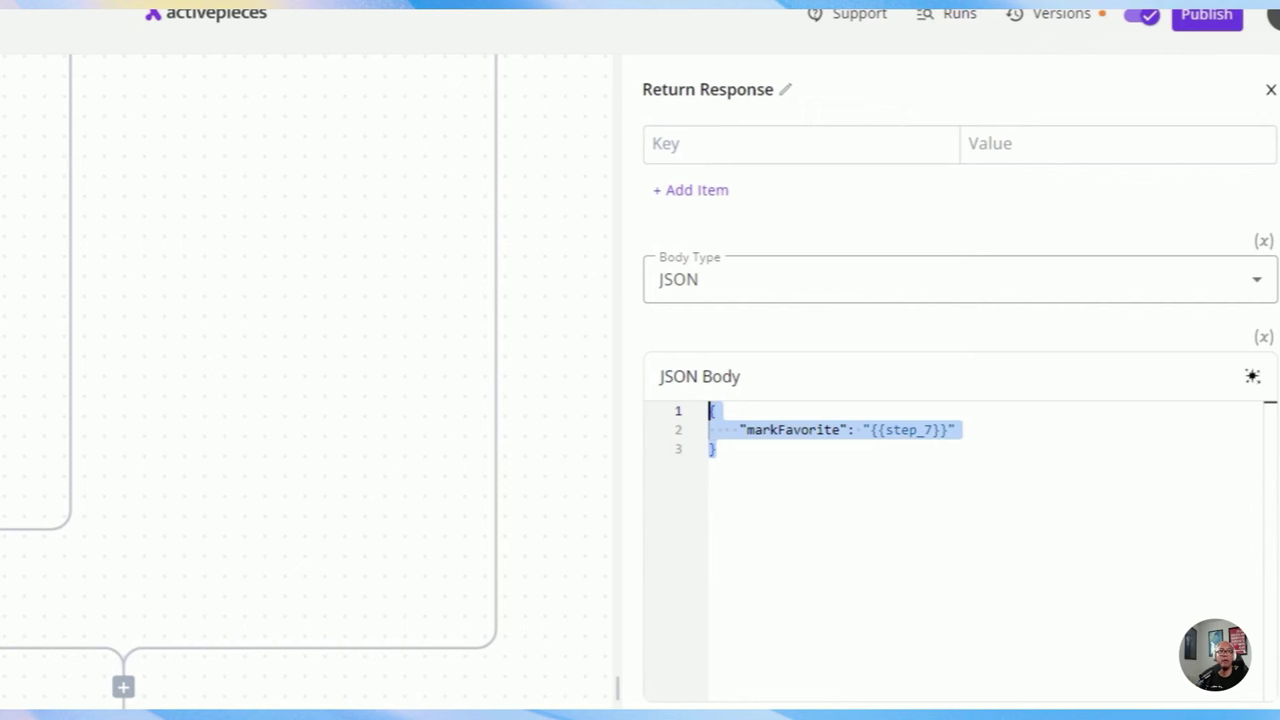
left_click(784, 476)
double_click(812, 430)
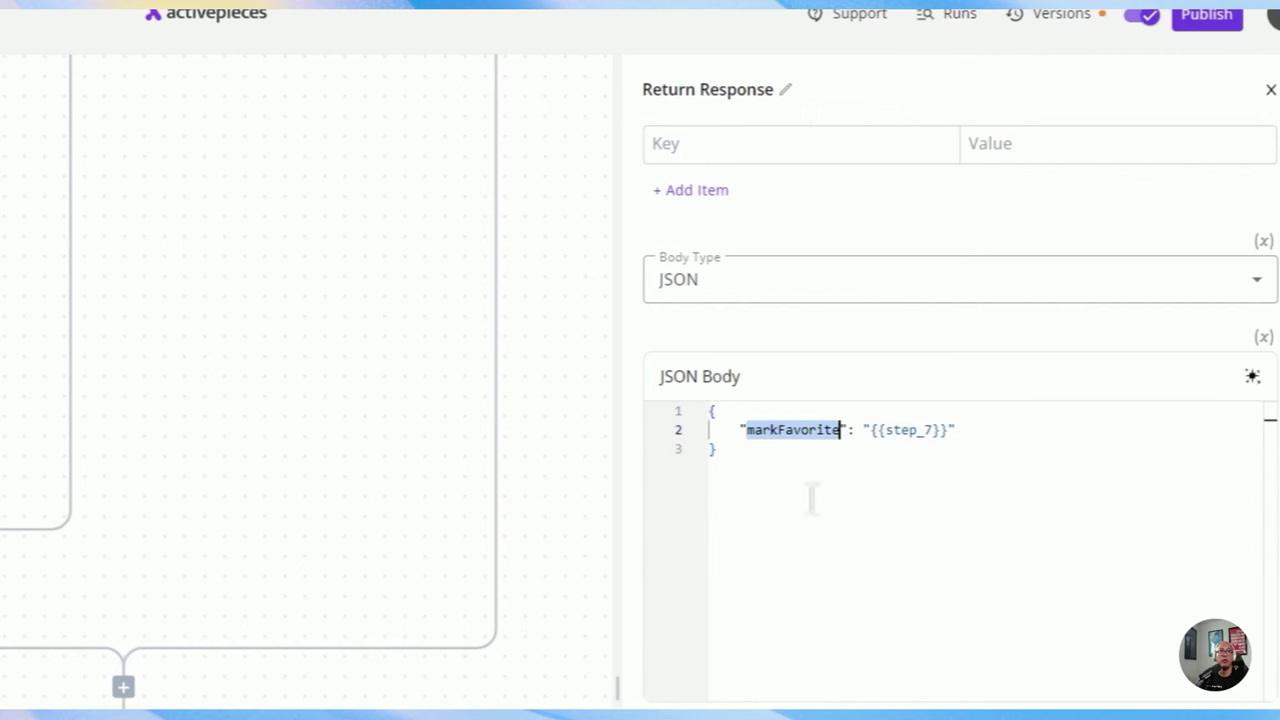
left_click(804, 472)
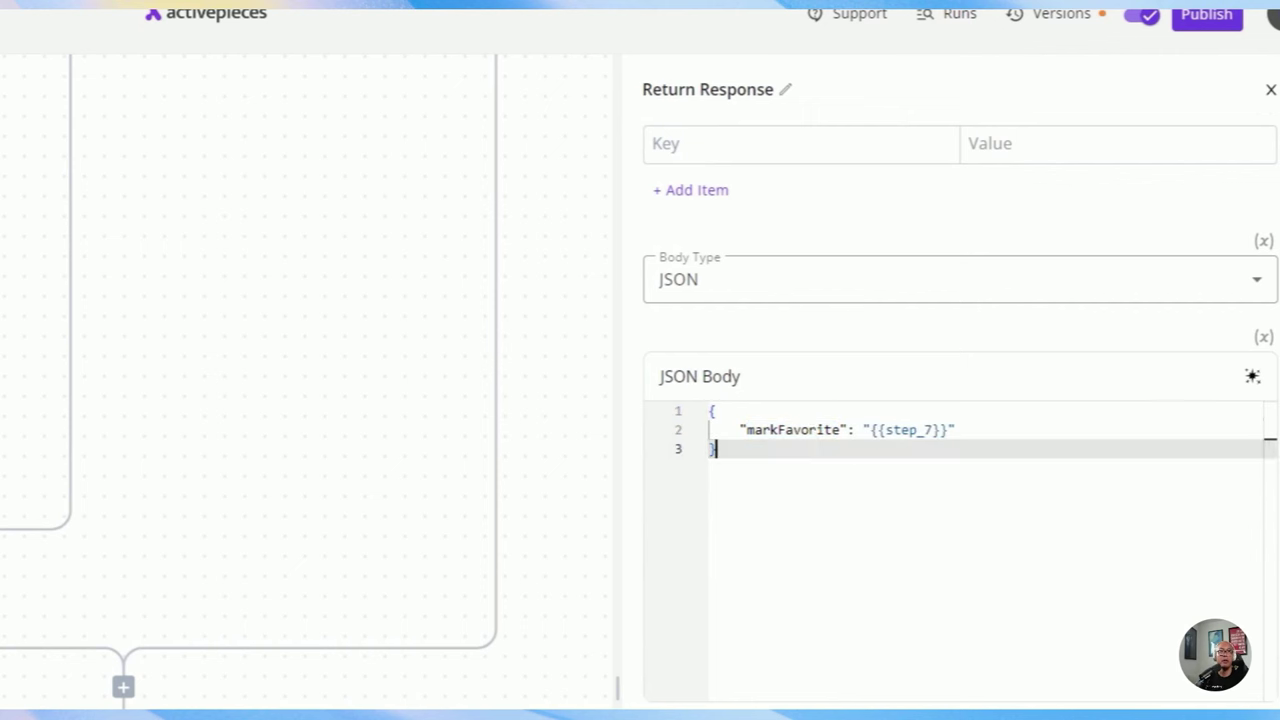
double_click(812, 430)
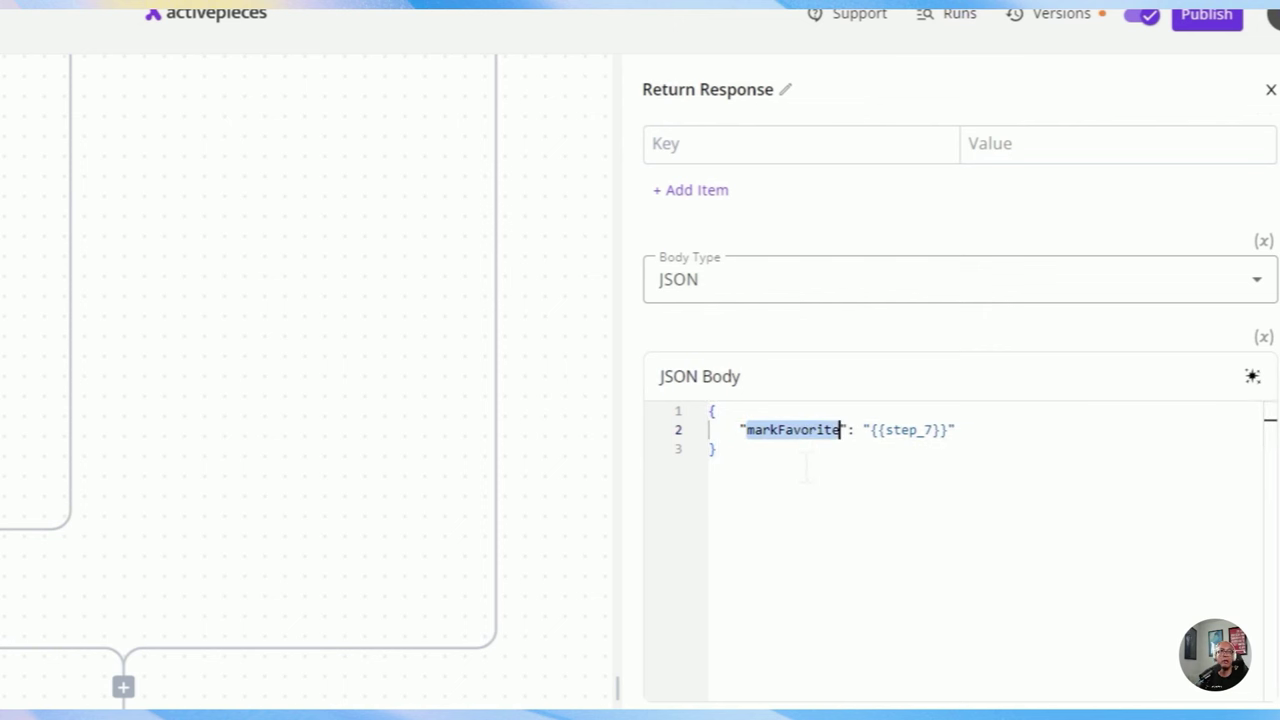
Highlight the {{step_7}} value in the JSON body and compare the Mark as favorite storage step with Return Response.
left_click_drag(957, 430, 862, 430)
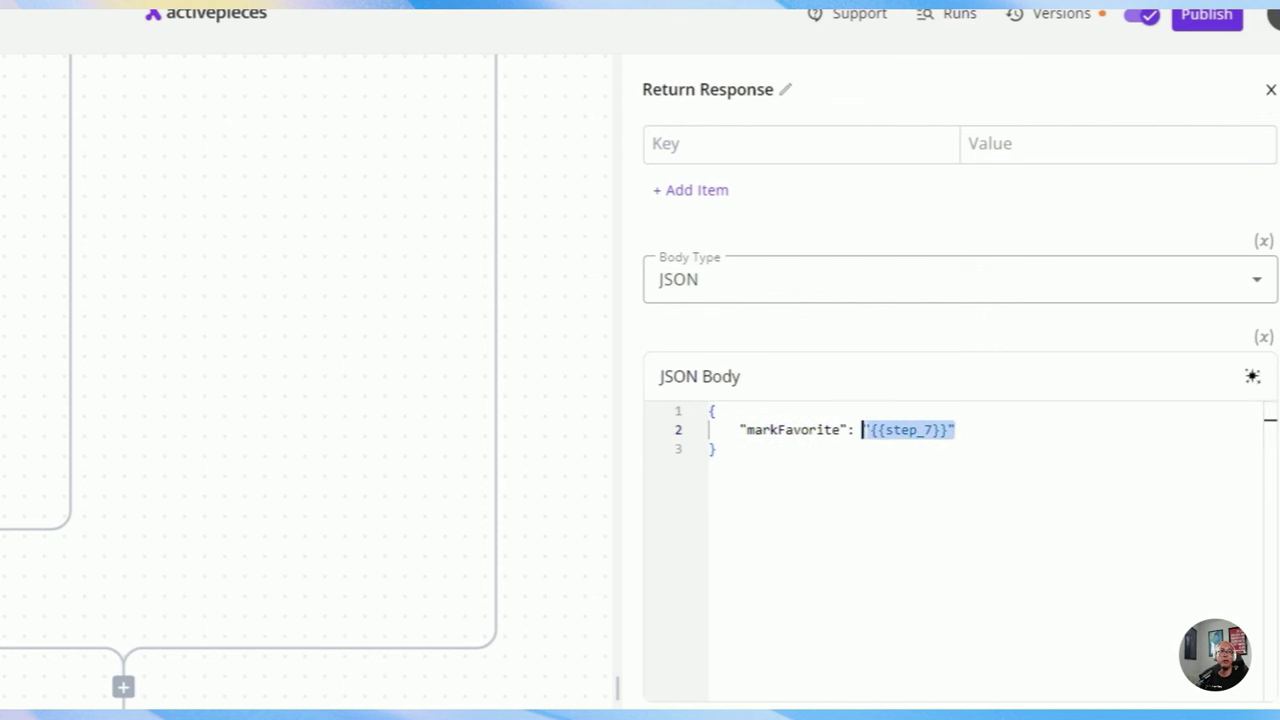
key("Down")
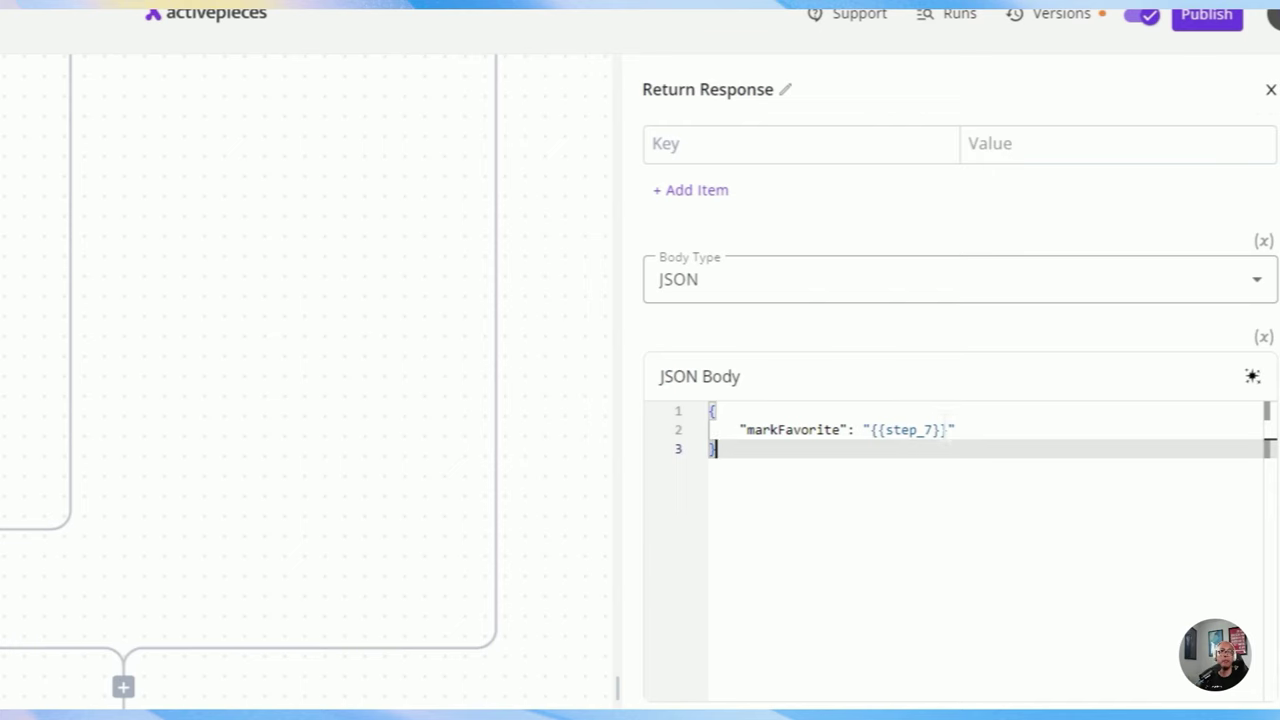
left_click_drag(946, 430, 898, 430)
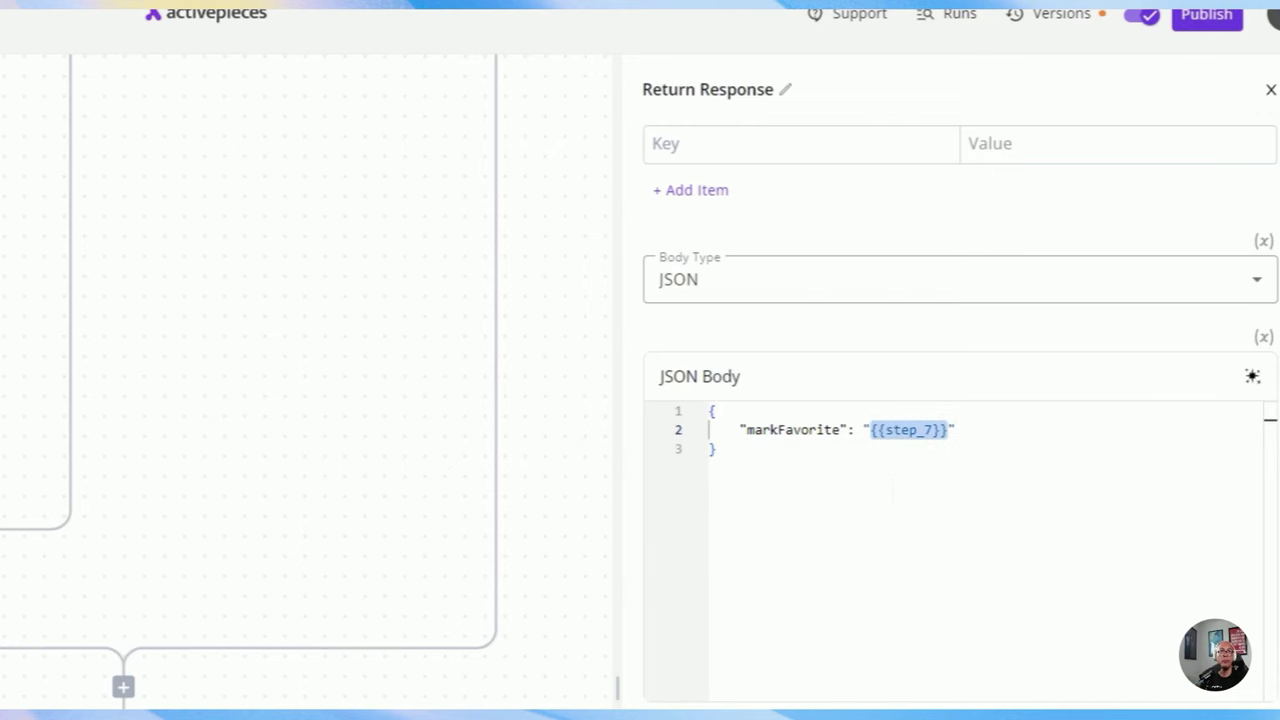
scroll(374, 200, "down", 5)
left_click(340, 205)
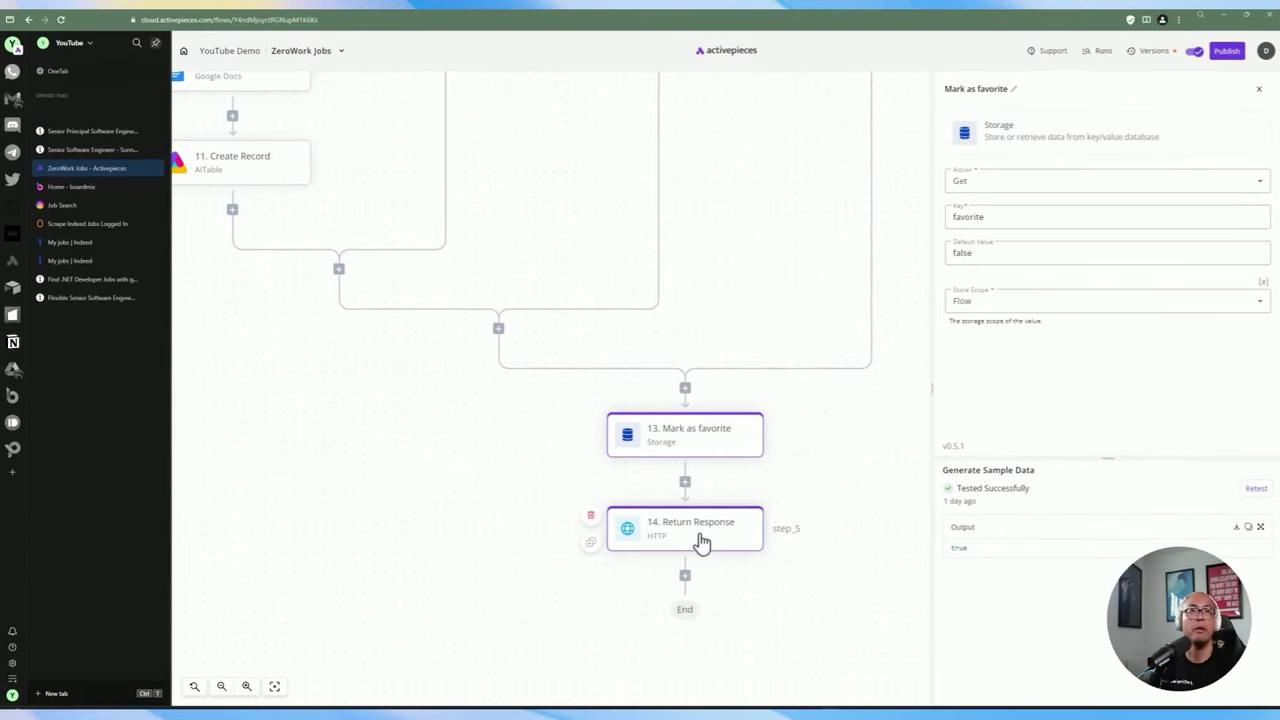
left_click(701, 538)
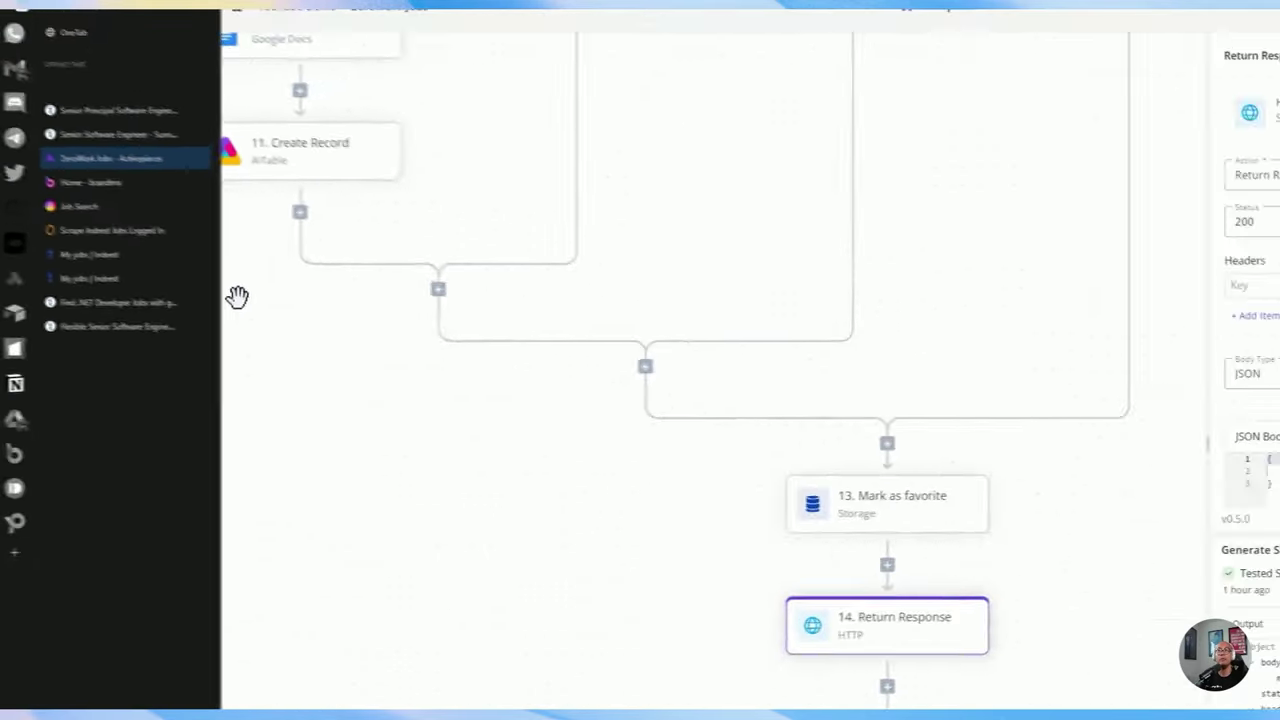
Switch to the ZeroWork scraper, highlight markFavorite in the Send to AP block's saved response, and inspect that column in the Indeed Jobs table.
left_click(88, 230)
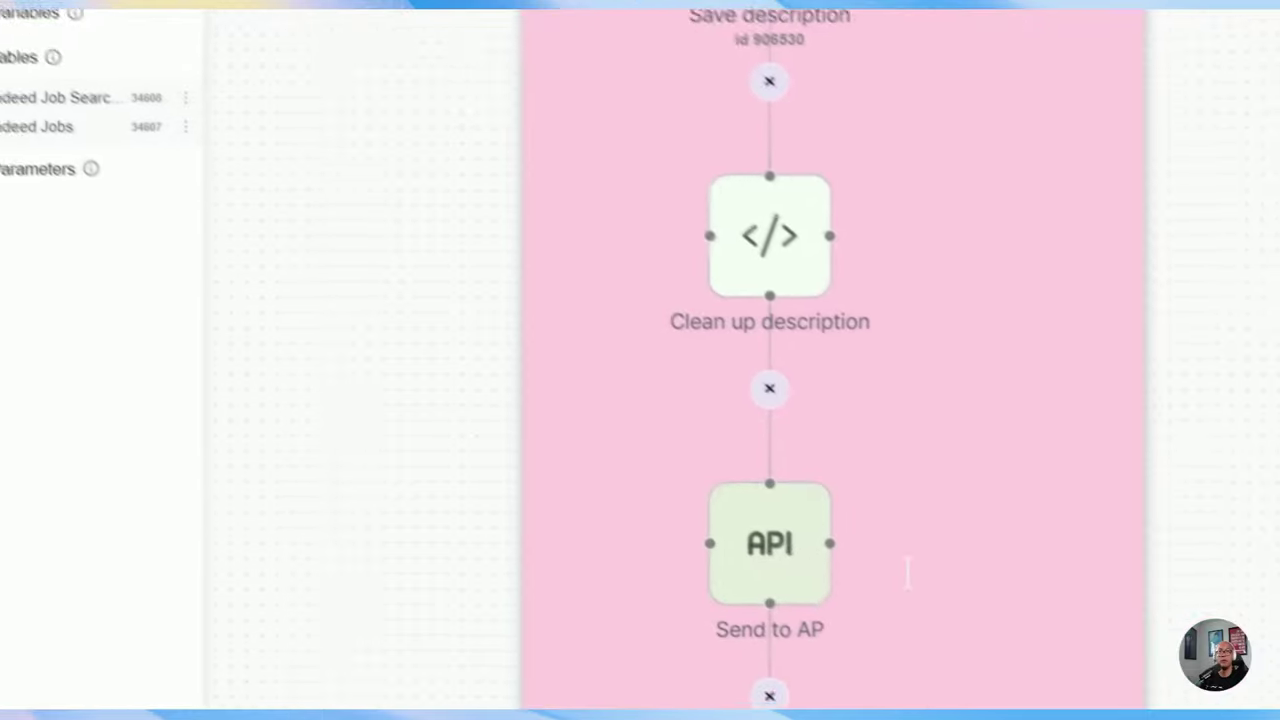
left_click(760, 565)
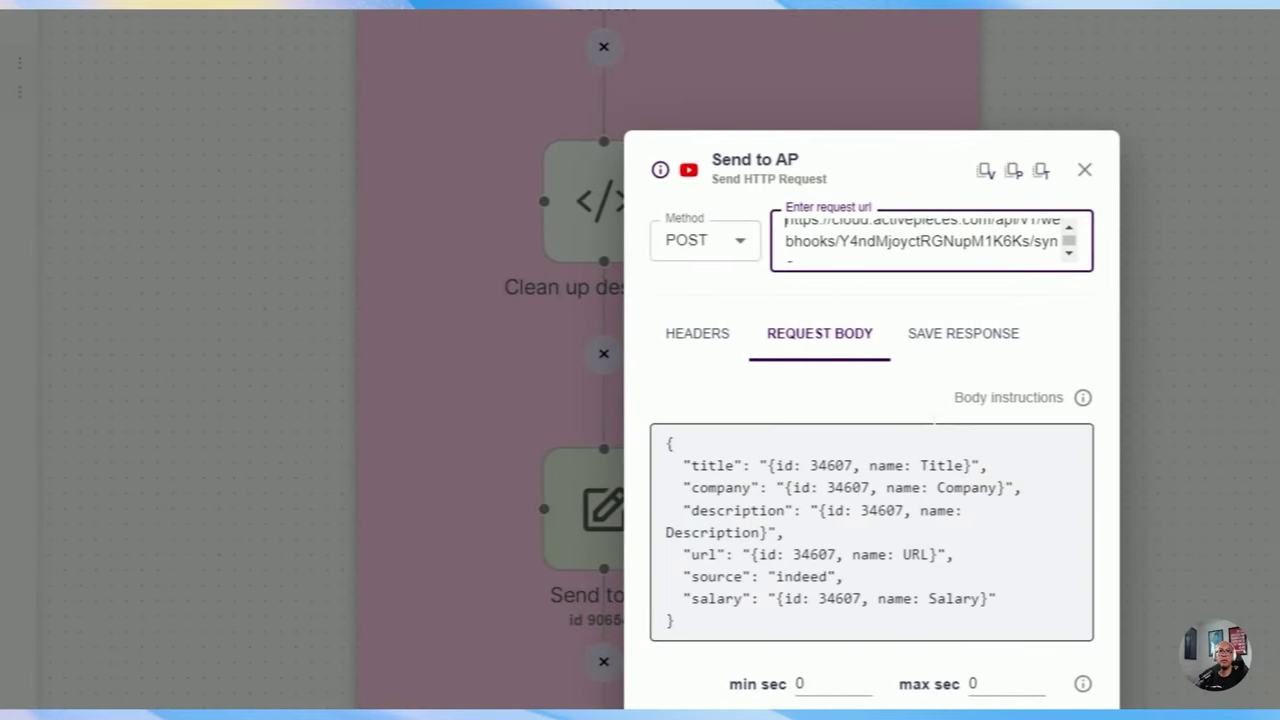
left_click(963, 335)
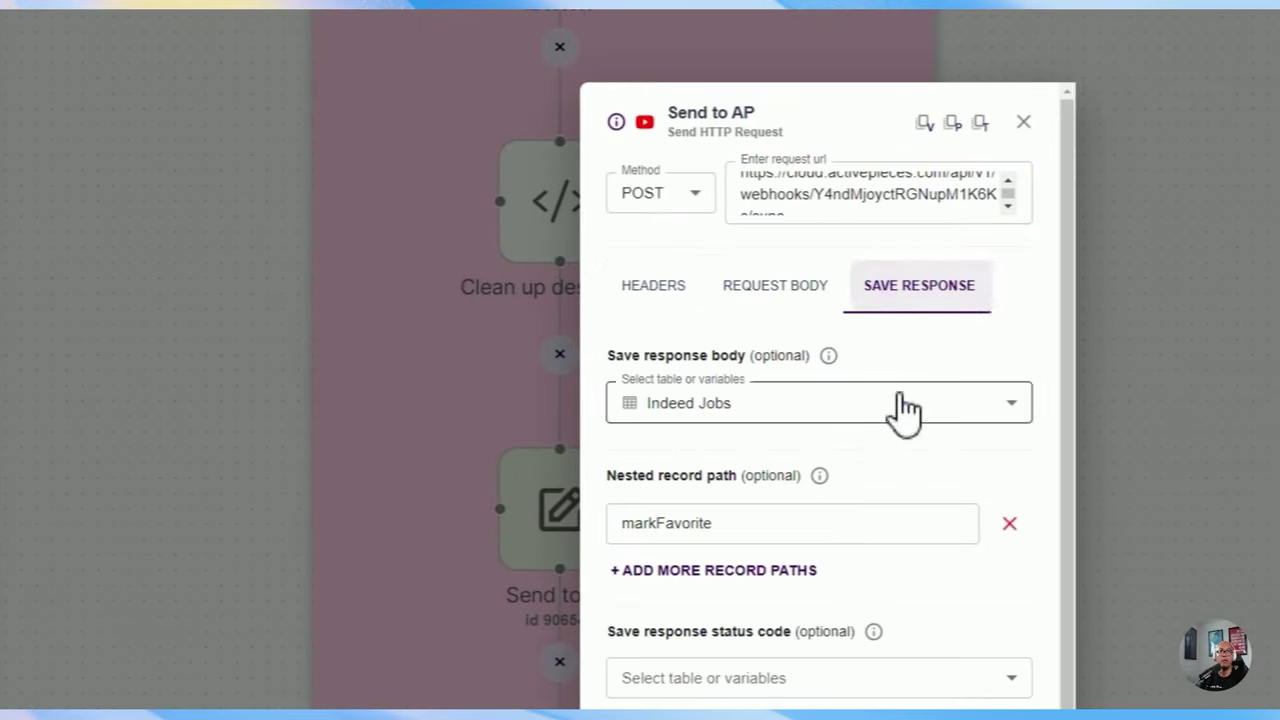
left_click_drag(728, 523, 642, 523)
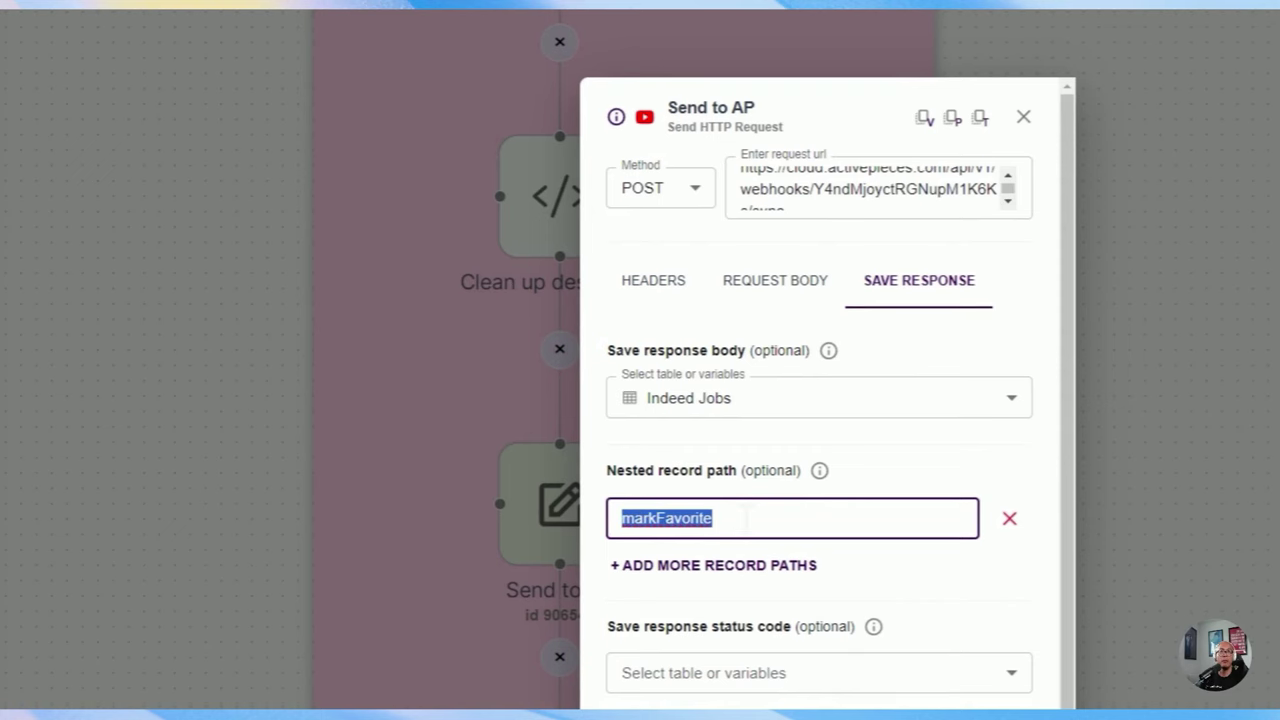
left_click(1023, 116)
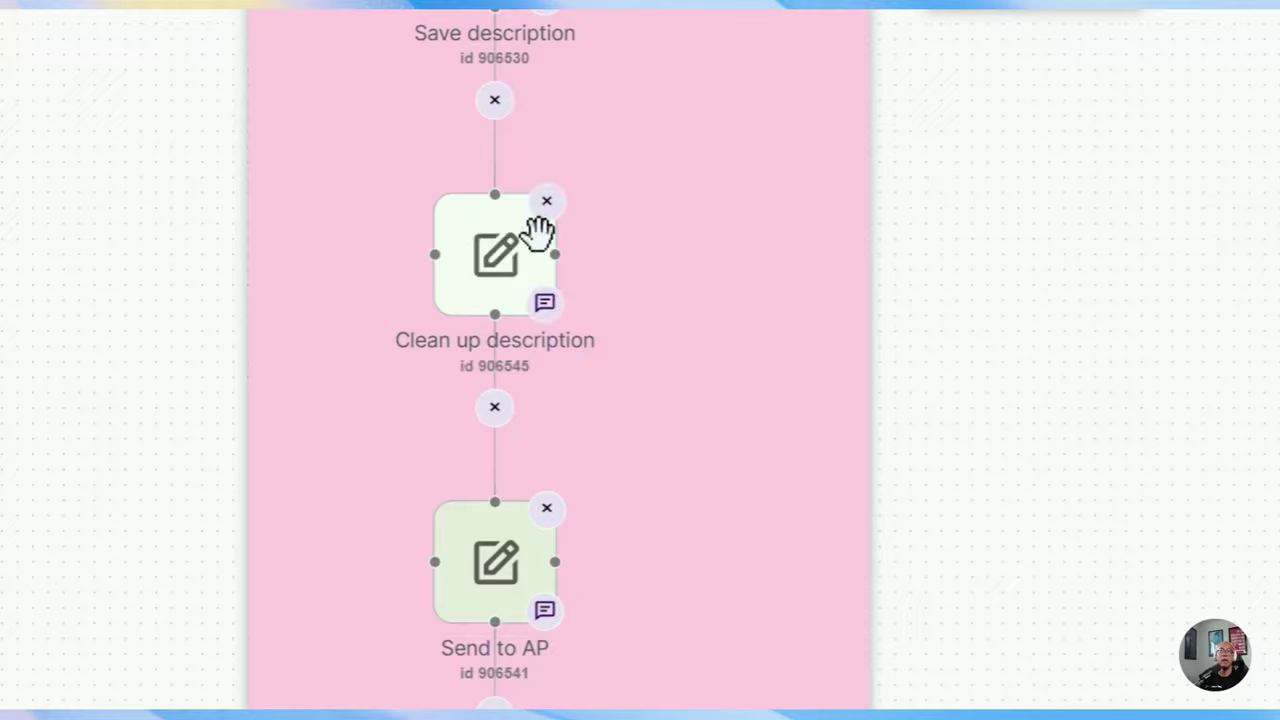
left_click(316, 372)
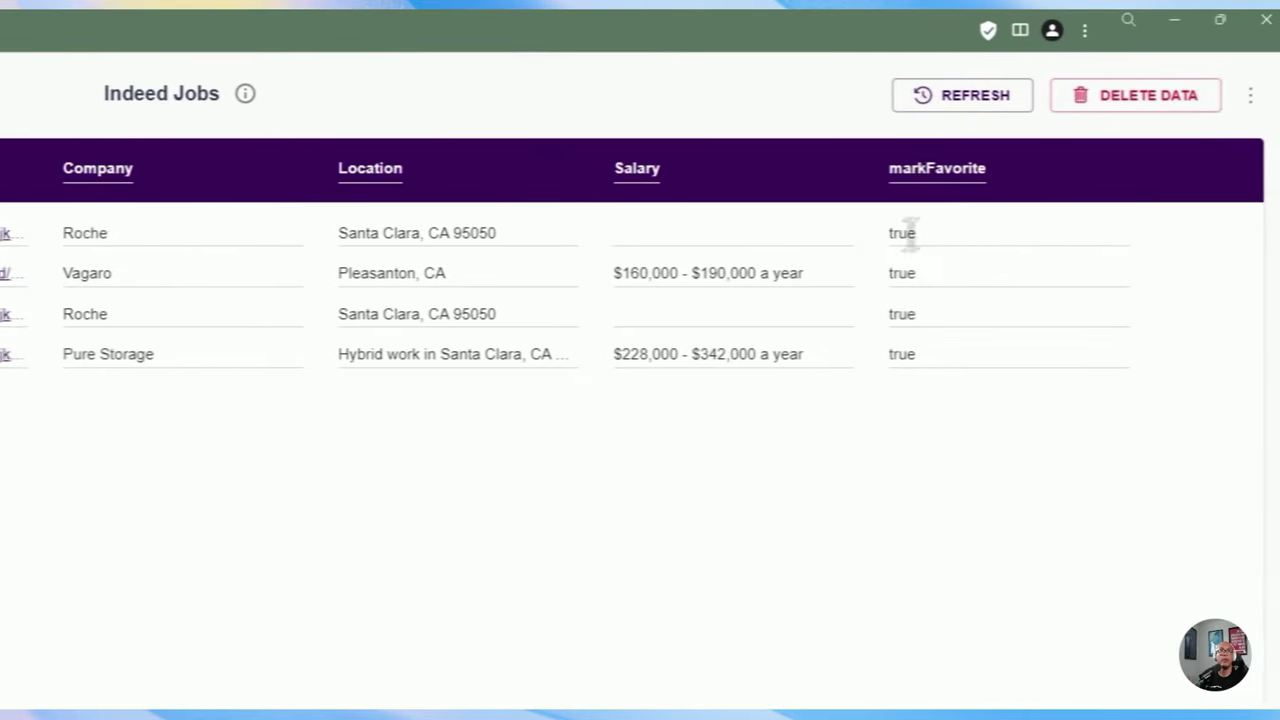
left_click(924, 168)
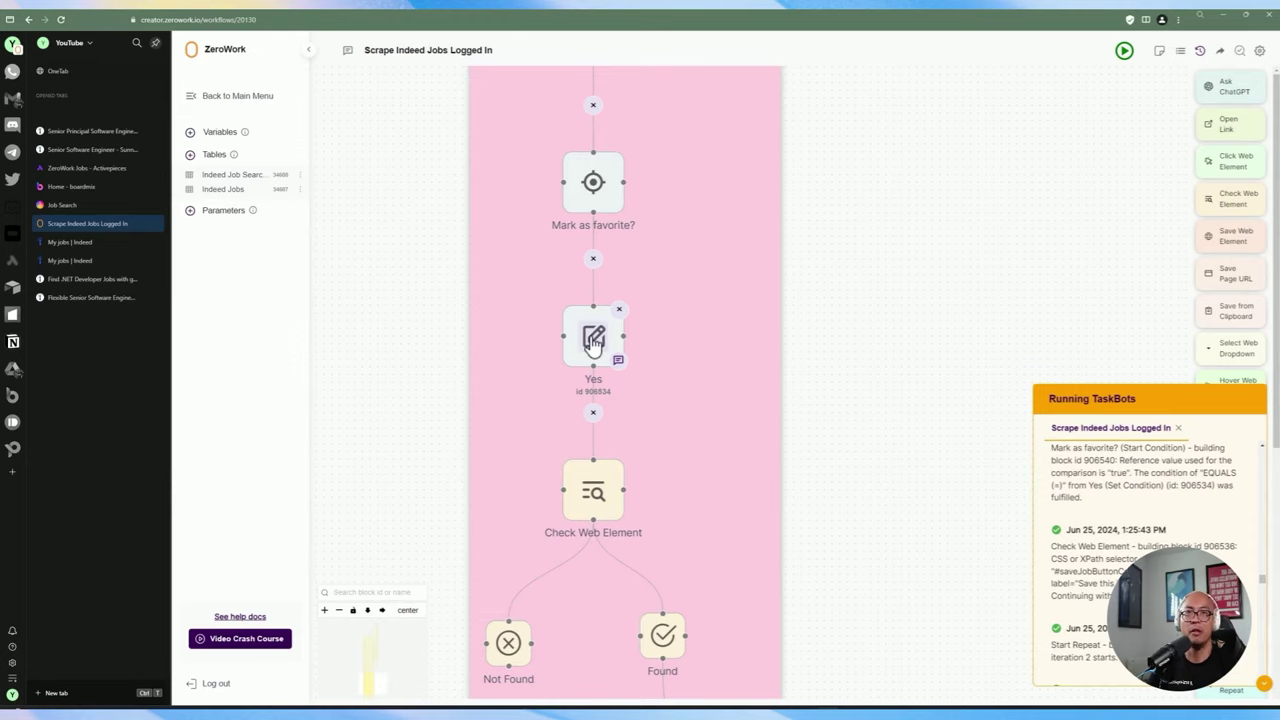
View the Yes condition below Mark as favorite? and close the Running TaskBots log covering the canvas.
left_click(593, 339)
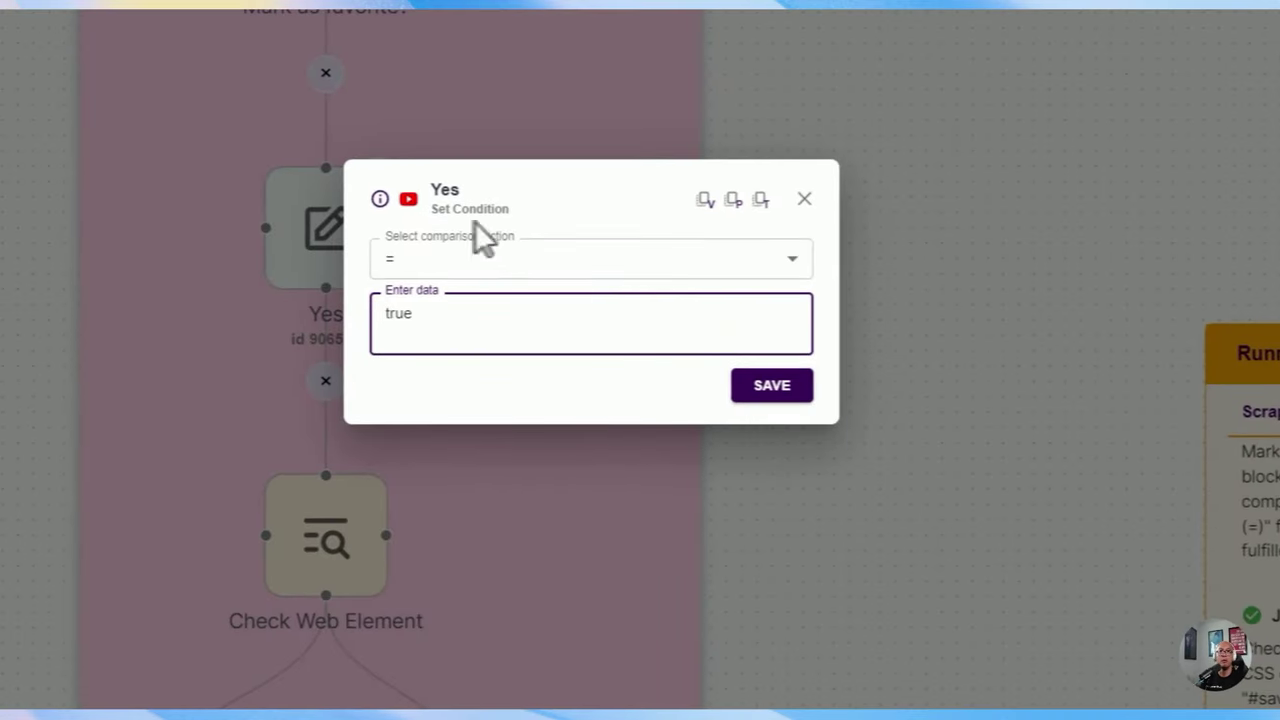
left_click(805, 203)
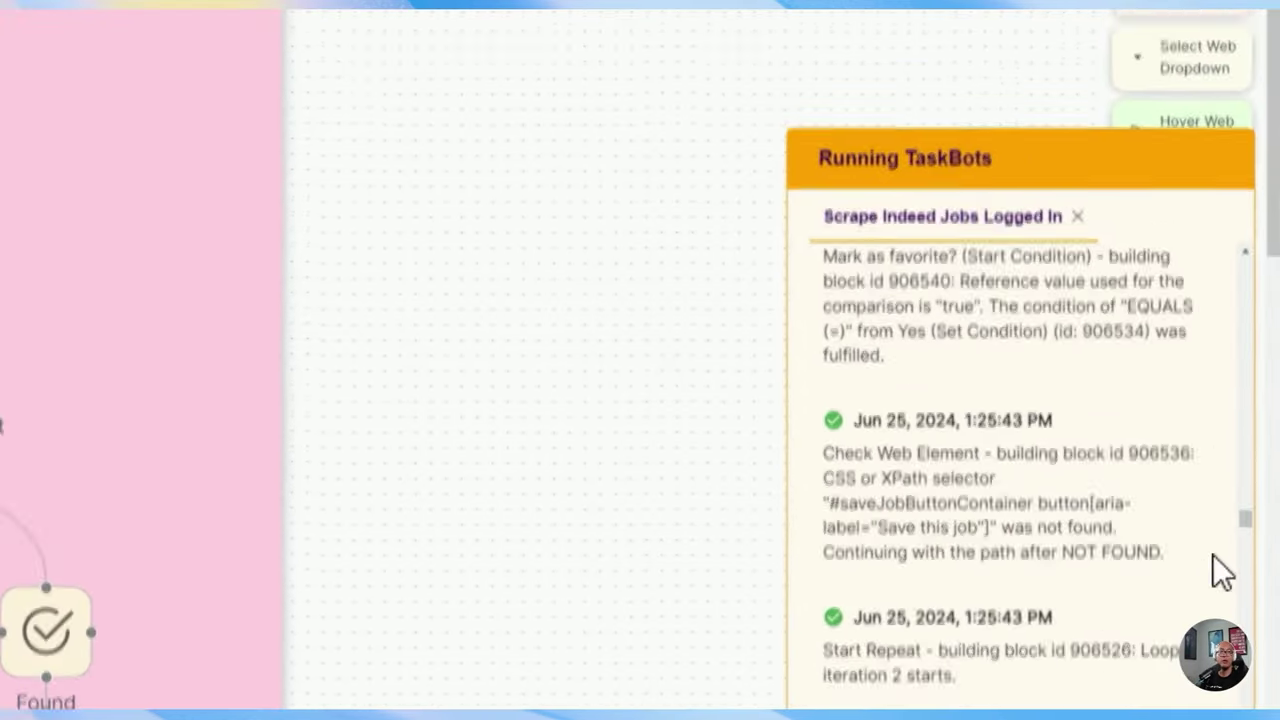
left_click(1248, 668)
left_click_drag(724, 163, 657, 194)
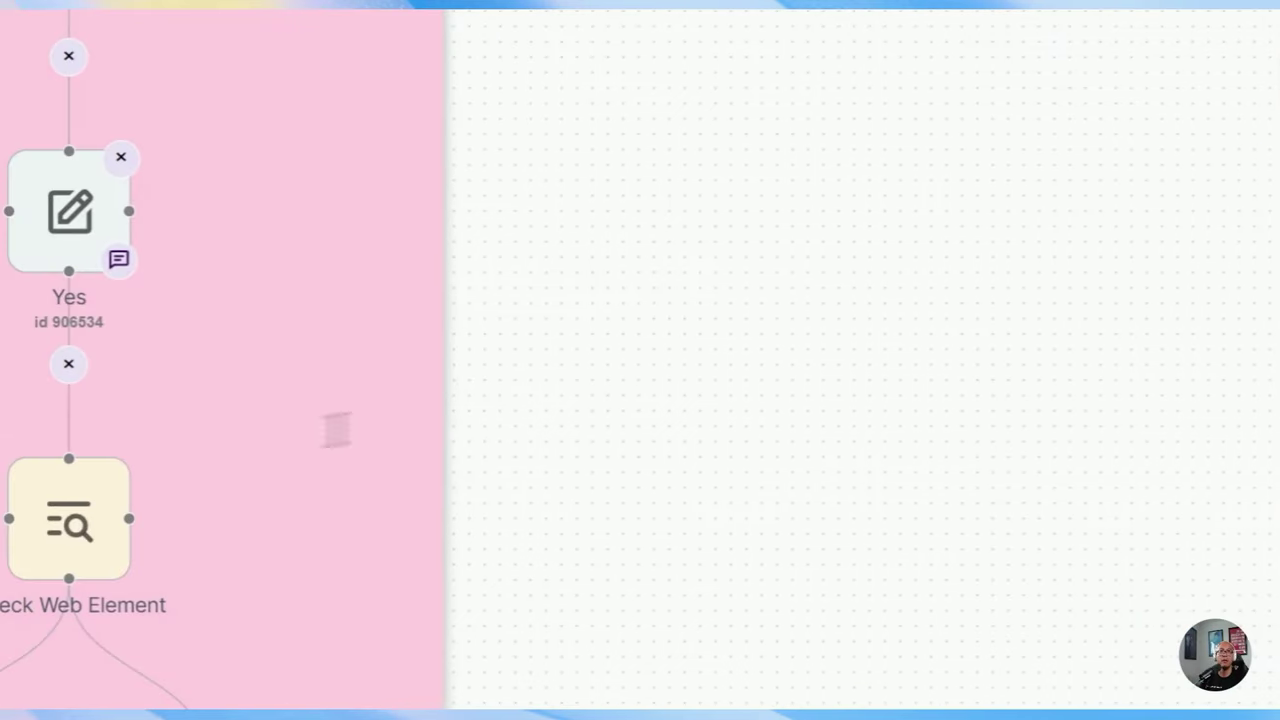
left_click(75, 218)
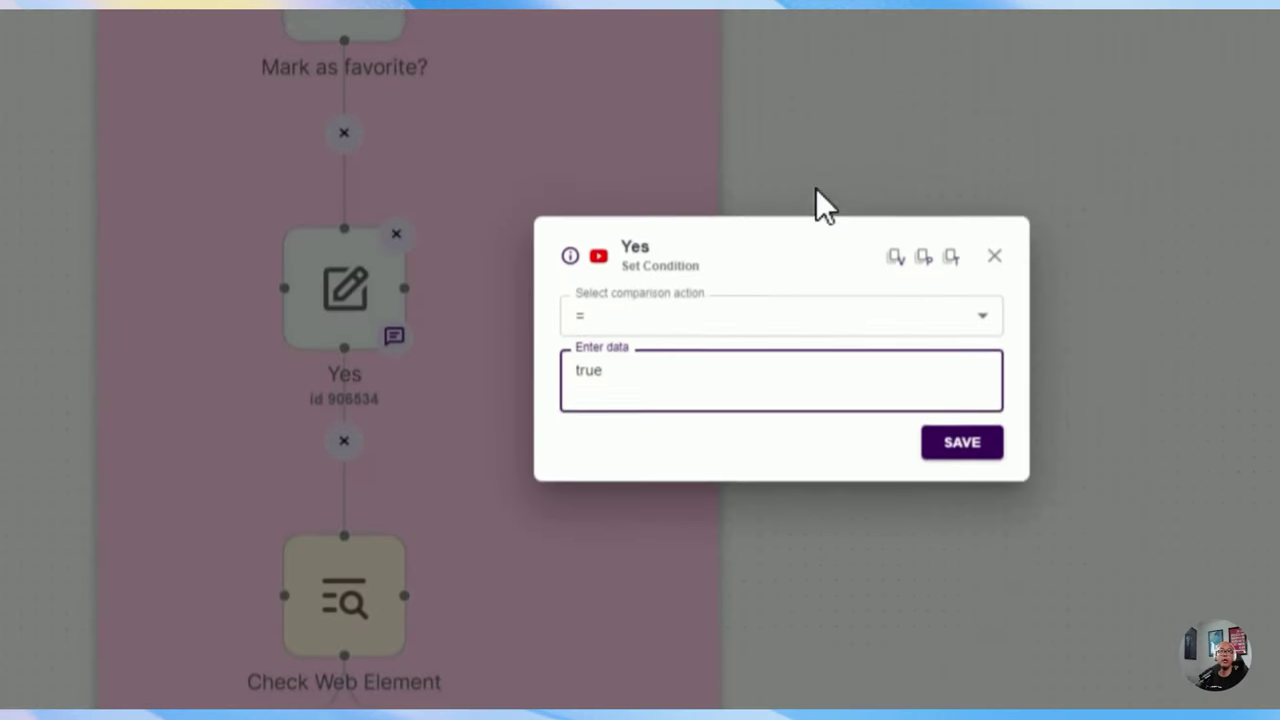
left_click(968, 279)
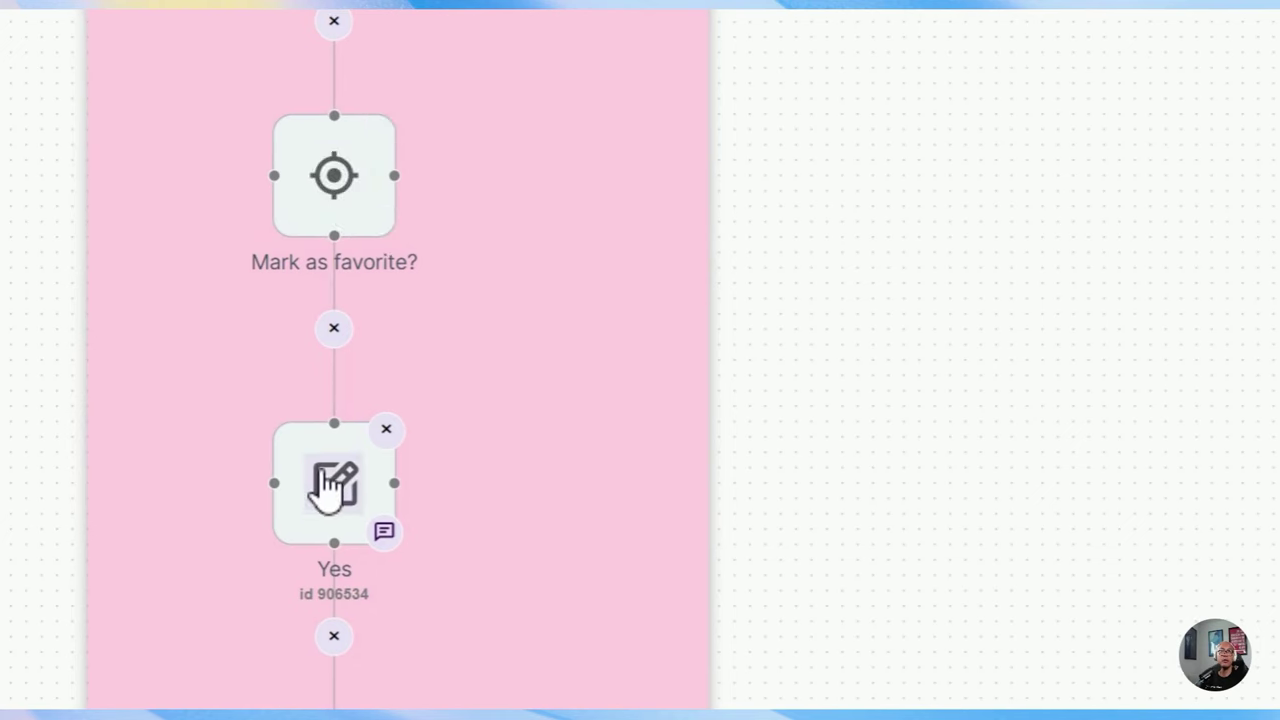
Review the Yes condition's comparison options and save it with = and the value true.
left_click(330, 490)
left_click(568, 444)
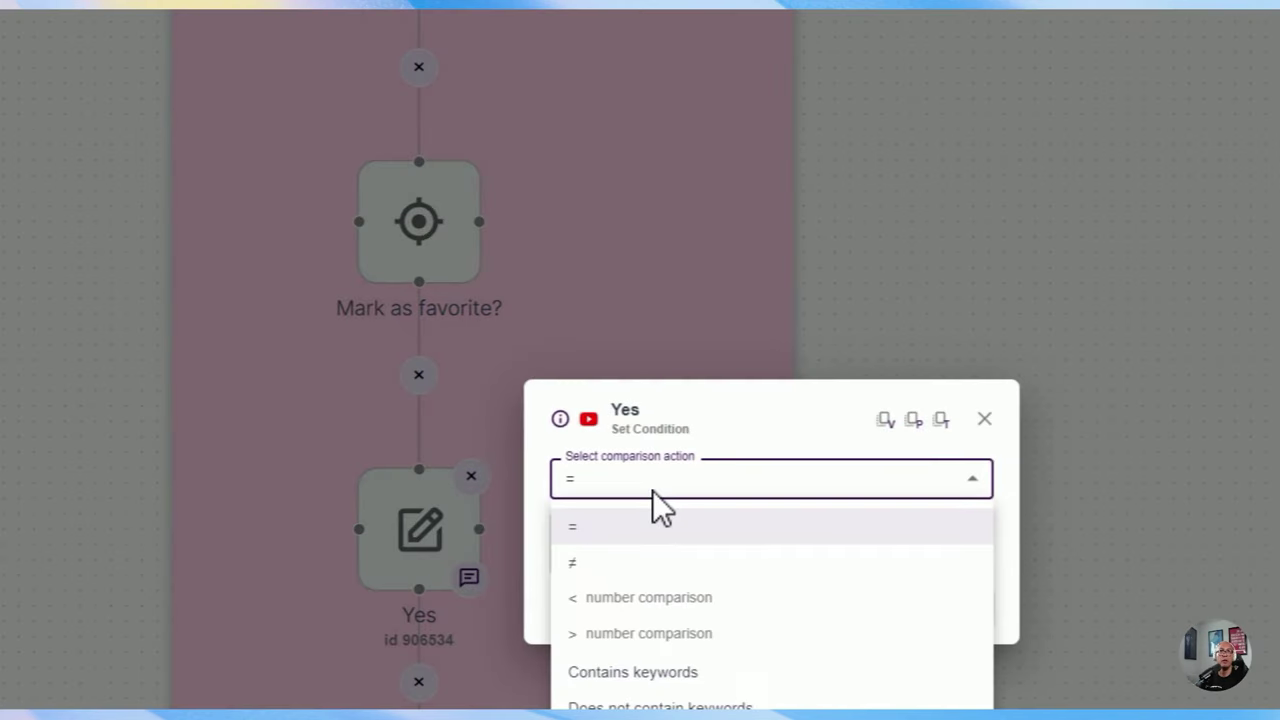
left_click(644, 462)
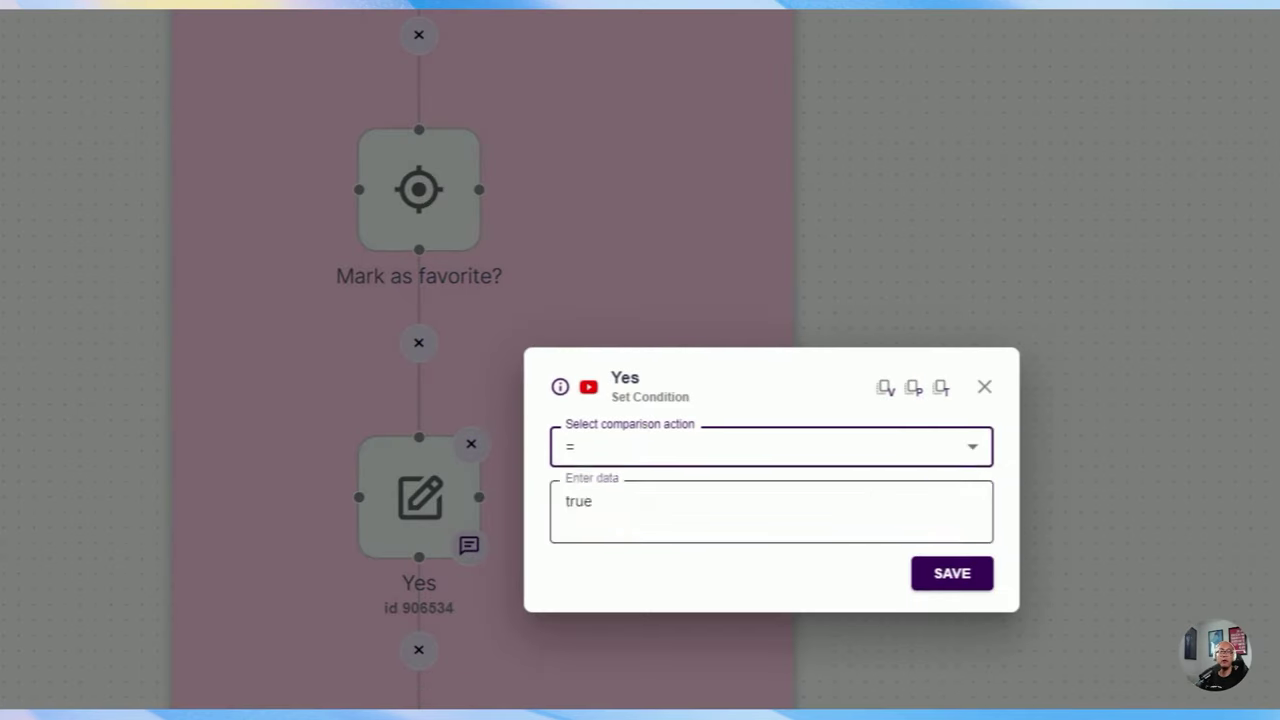
double_click(606, 554)
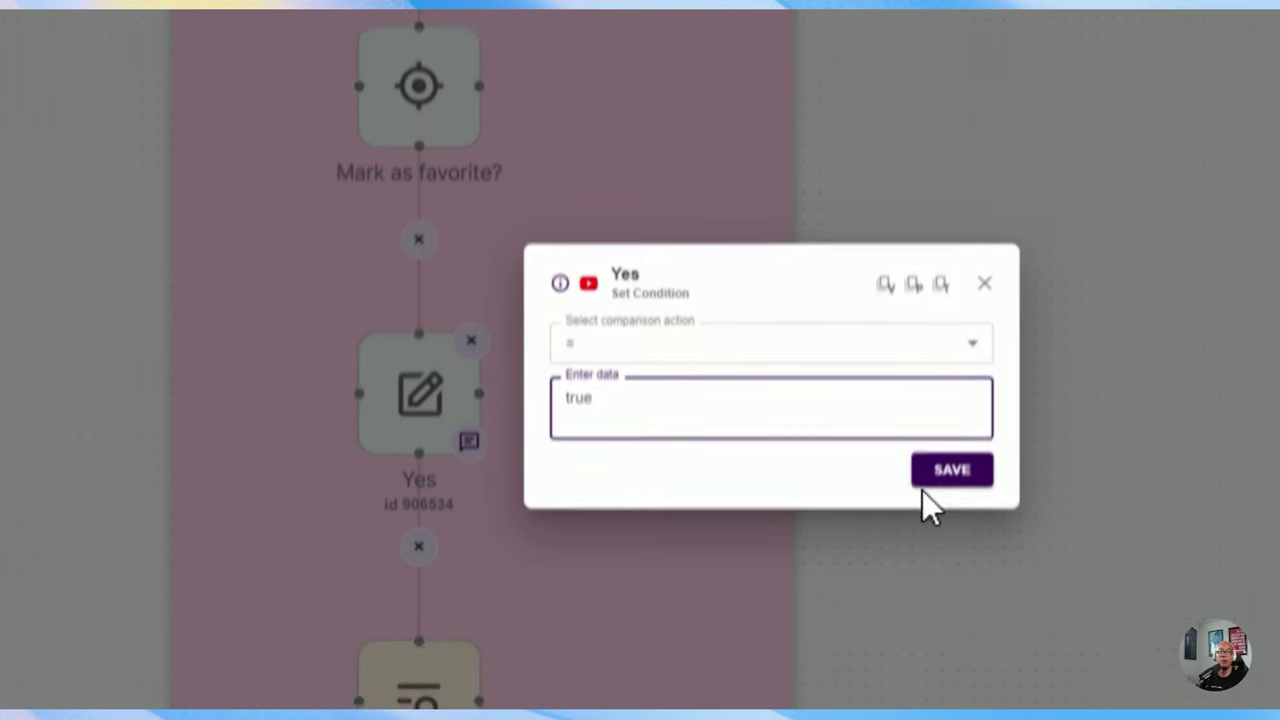
left_click(932, 582)
Copy the #saveJobButtonContainer button[aria-label="Save this job"] selector from the Check Web Element block and close its settings.
left_click_drag(952, 519, 957, 189)
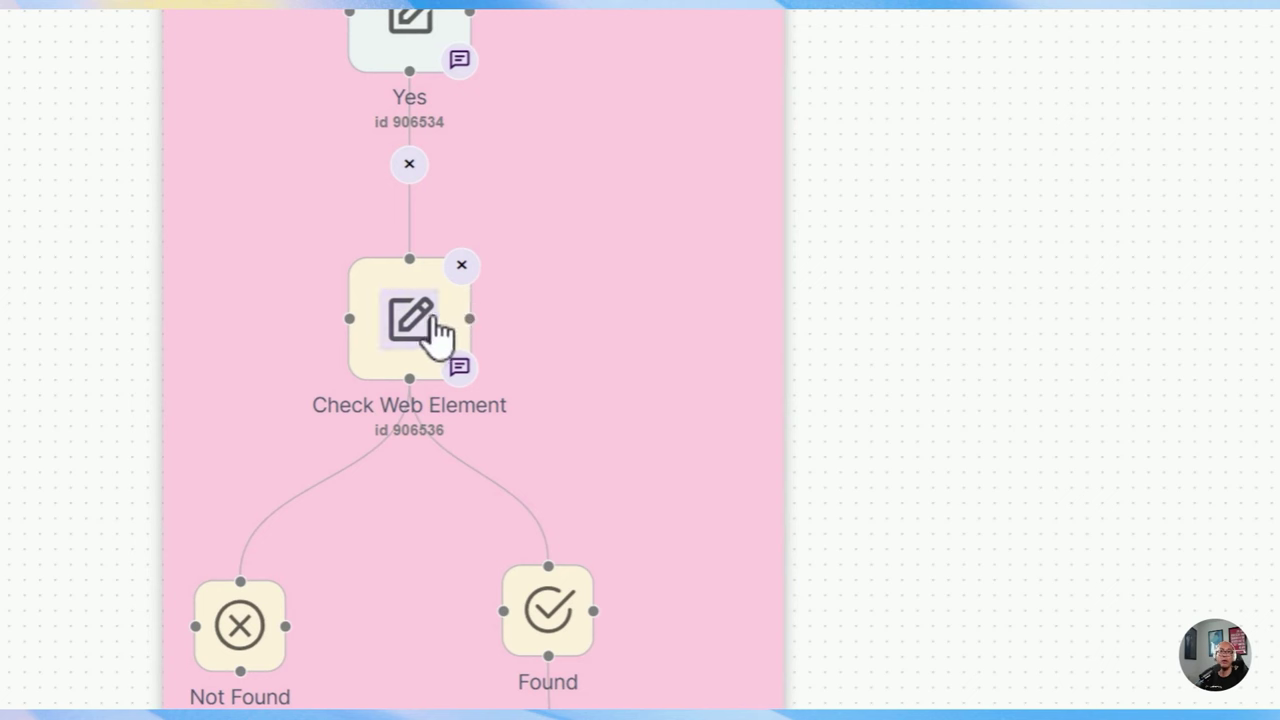
left_click(423, 322)
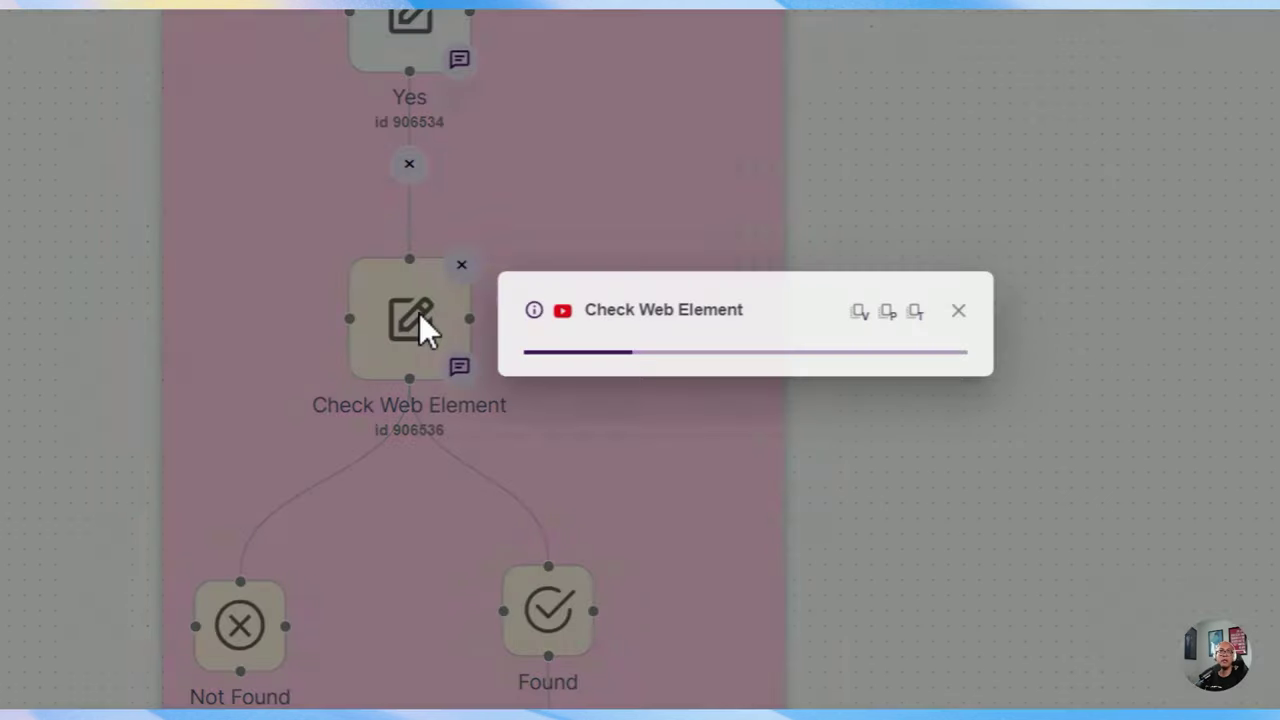
left_click_drag(752, 288, 497, 272)
key("ctrl+c")
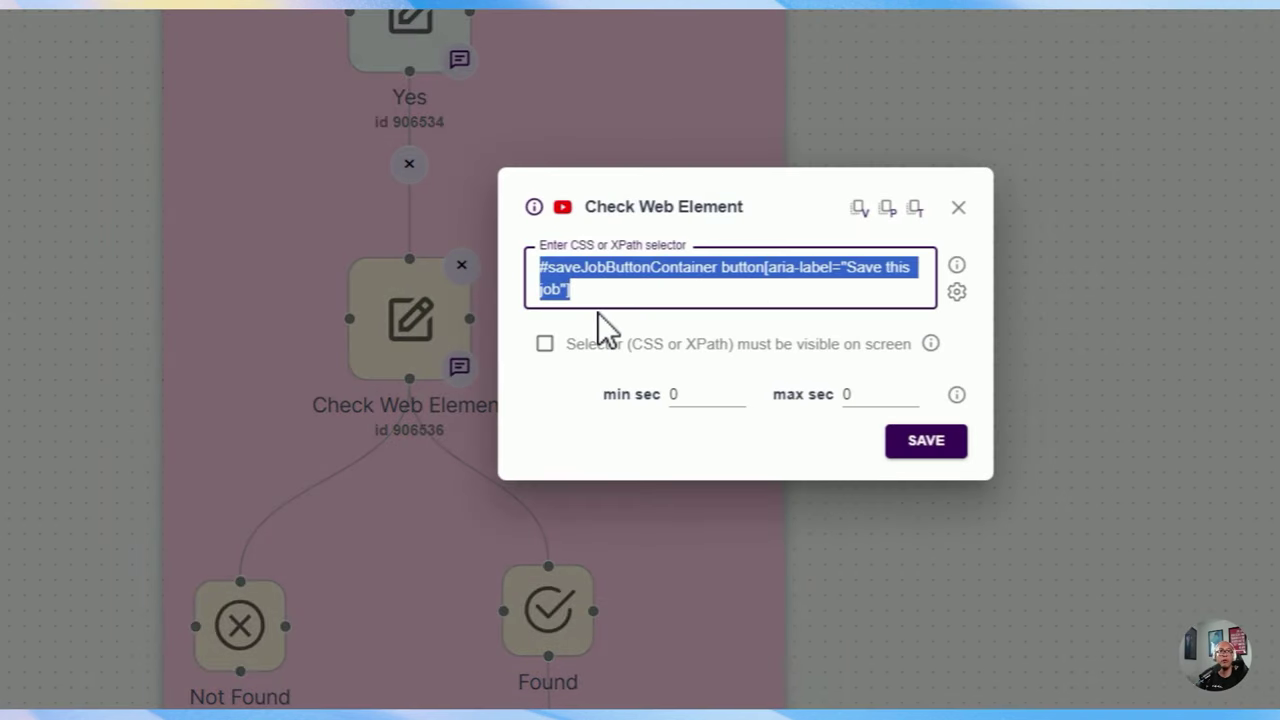
left_click(771, 290)
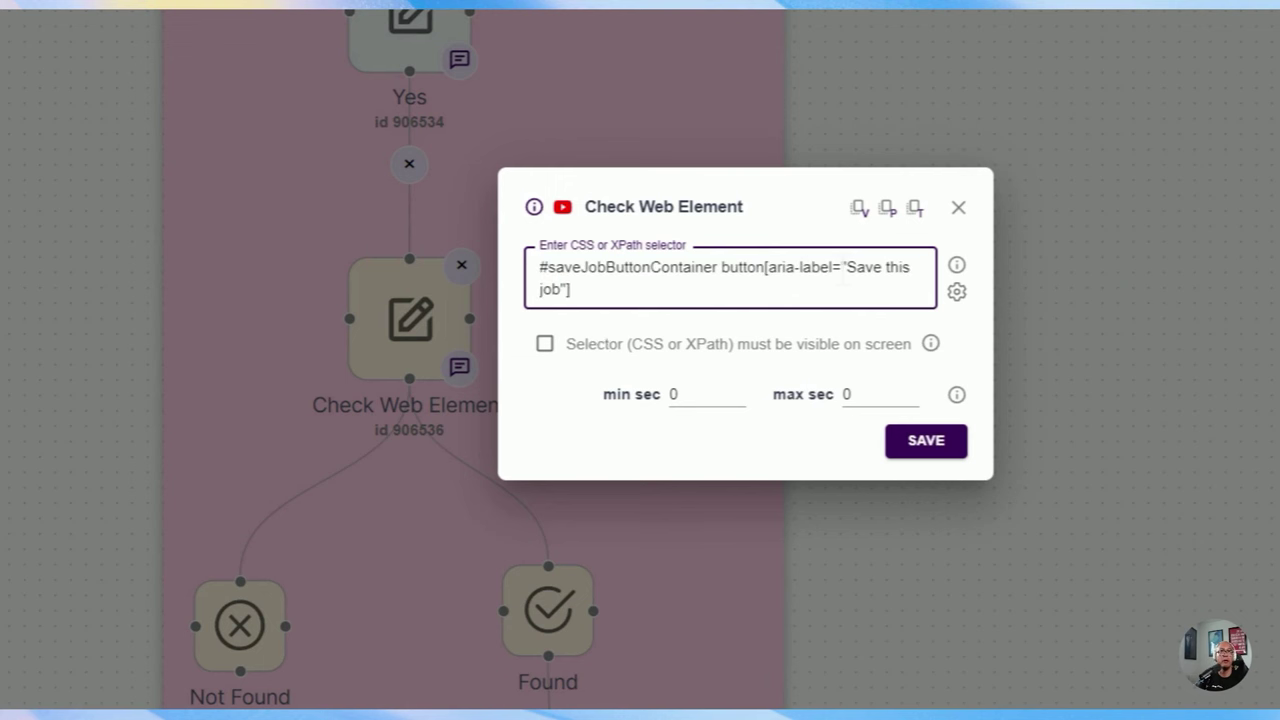
left_click(959, 209)
Switch to the Senior Software Engineer posting on Indeed and search its page elements for the copied selector.
left_click(175, 180)
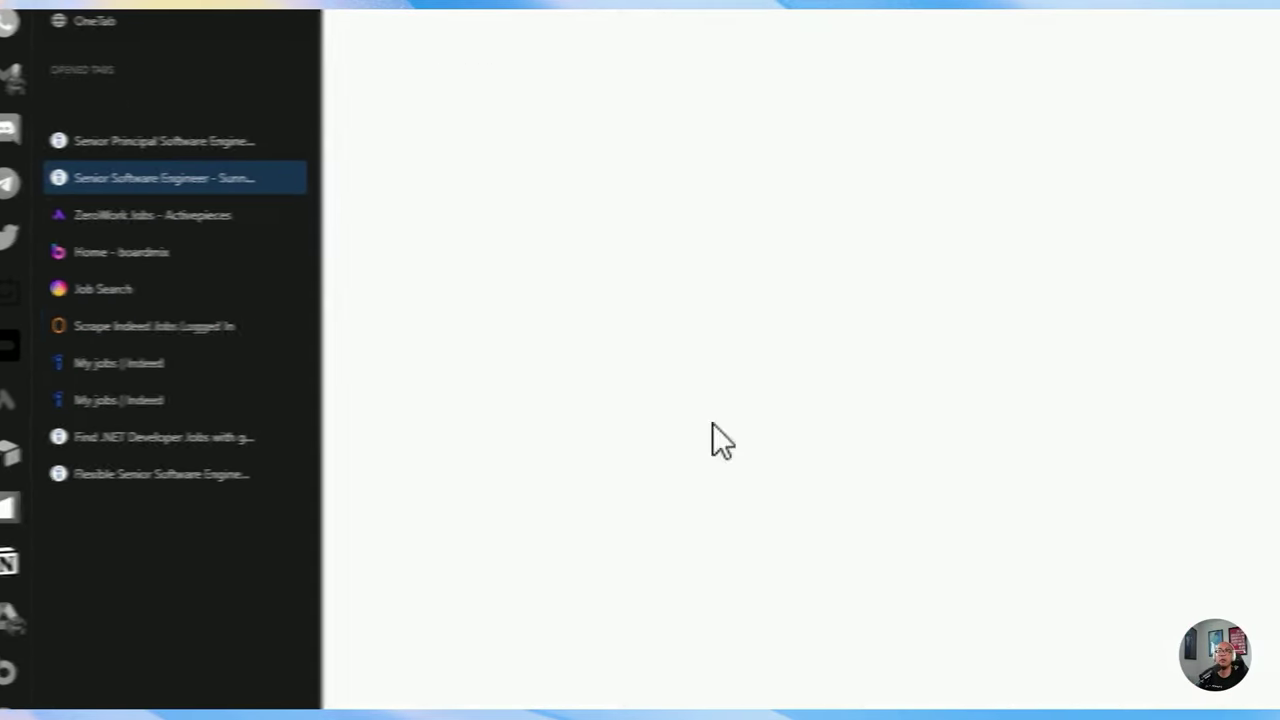
scroll(709, 209, "up", 2)
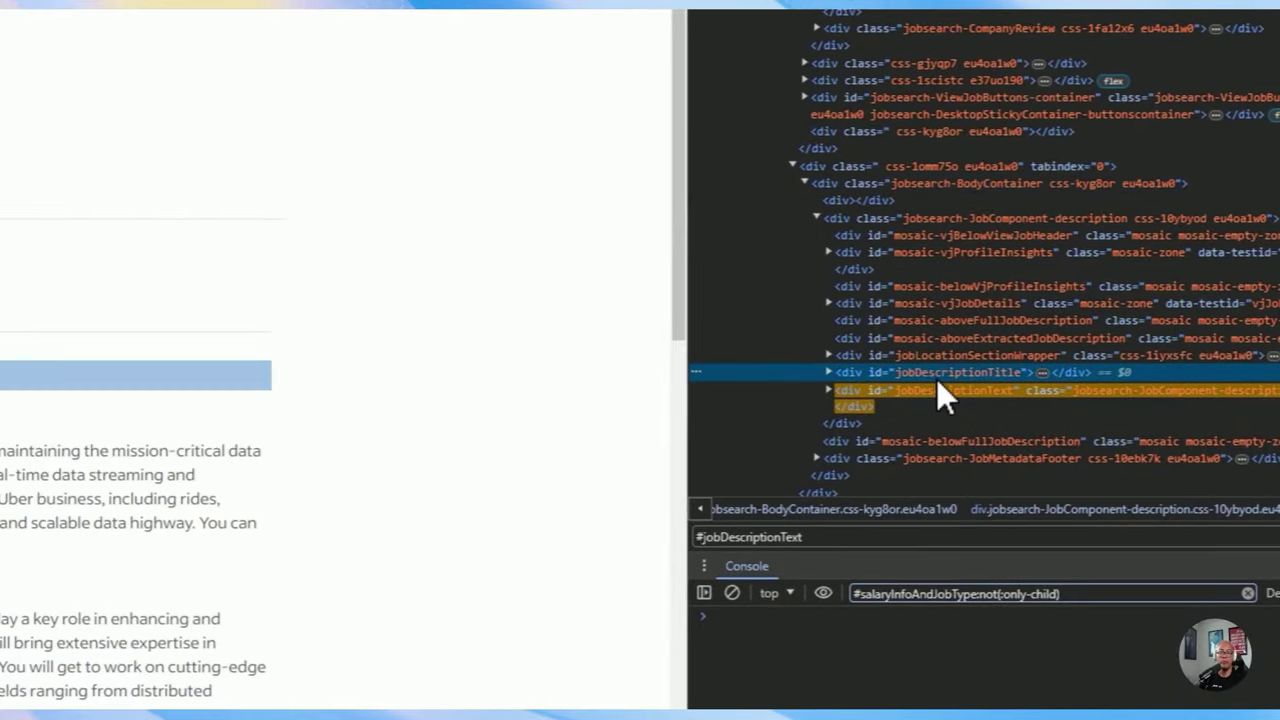
key("ctrl+f")
key("ctrl+v")
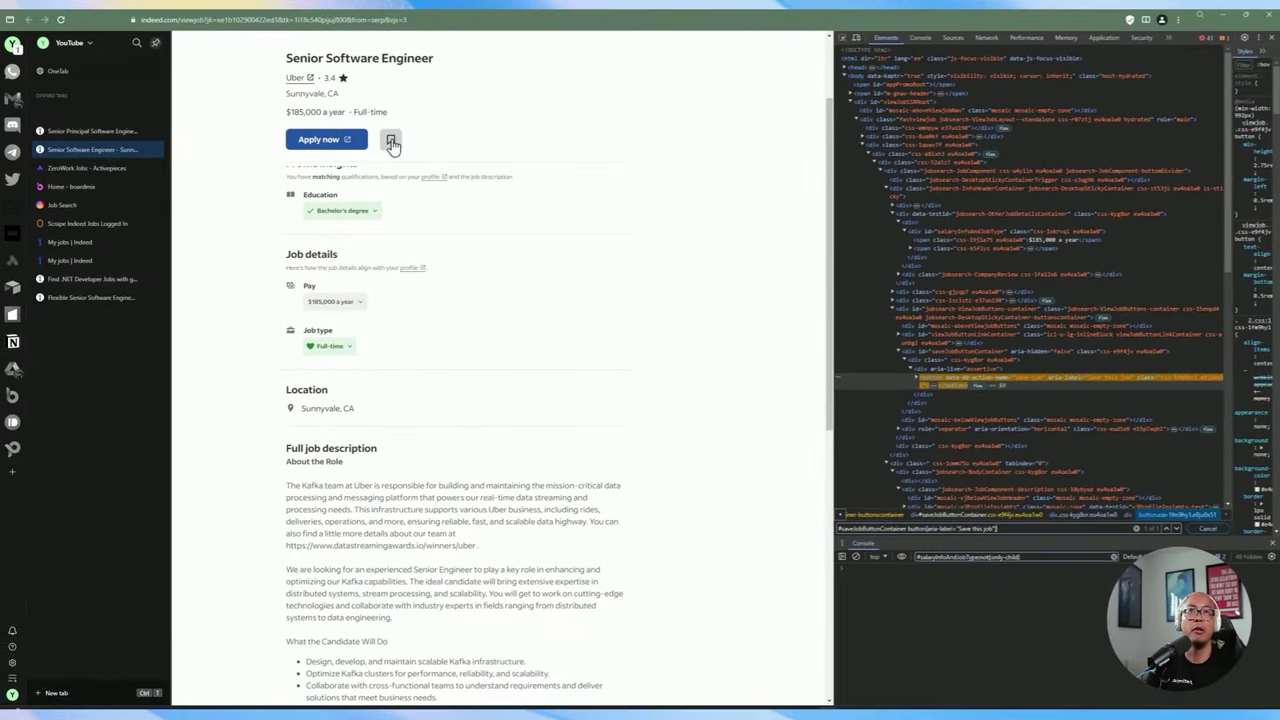
Save the Senior Software Engineer job and copy the save-button selector from the element search.
left_click(392, 141)
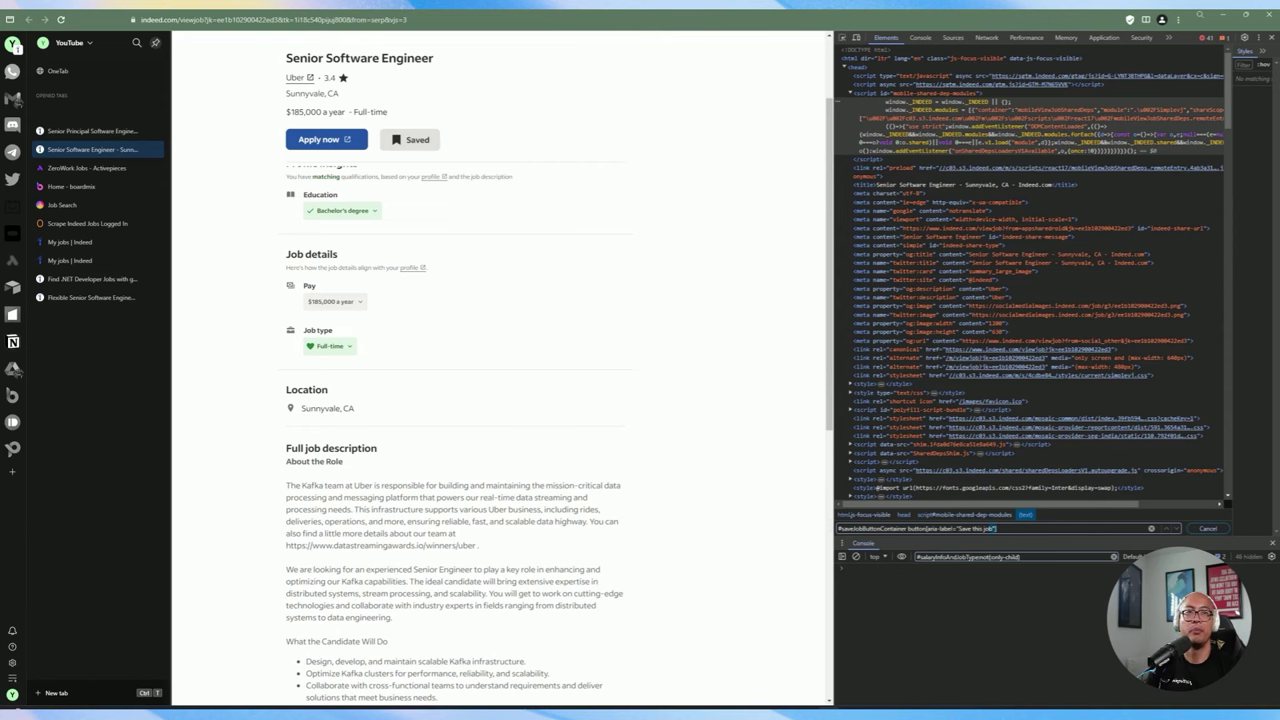
left_click_drag(993, 529, 820, 527)
key("ctrl+c")
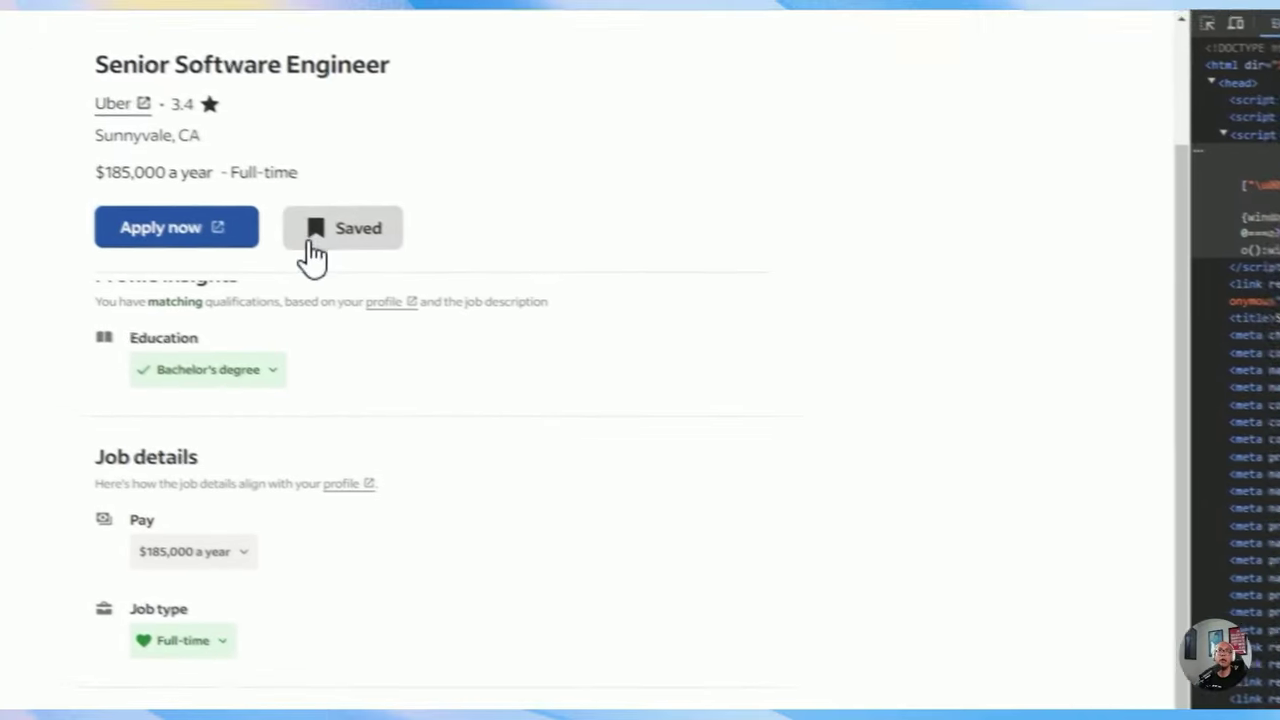
Toggle the saved state of the Senior Software Engineer job and search its page elements for the copied save-button selector.
left_click(313, 250)
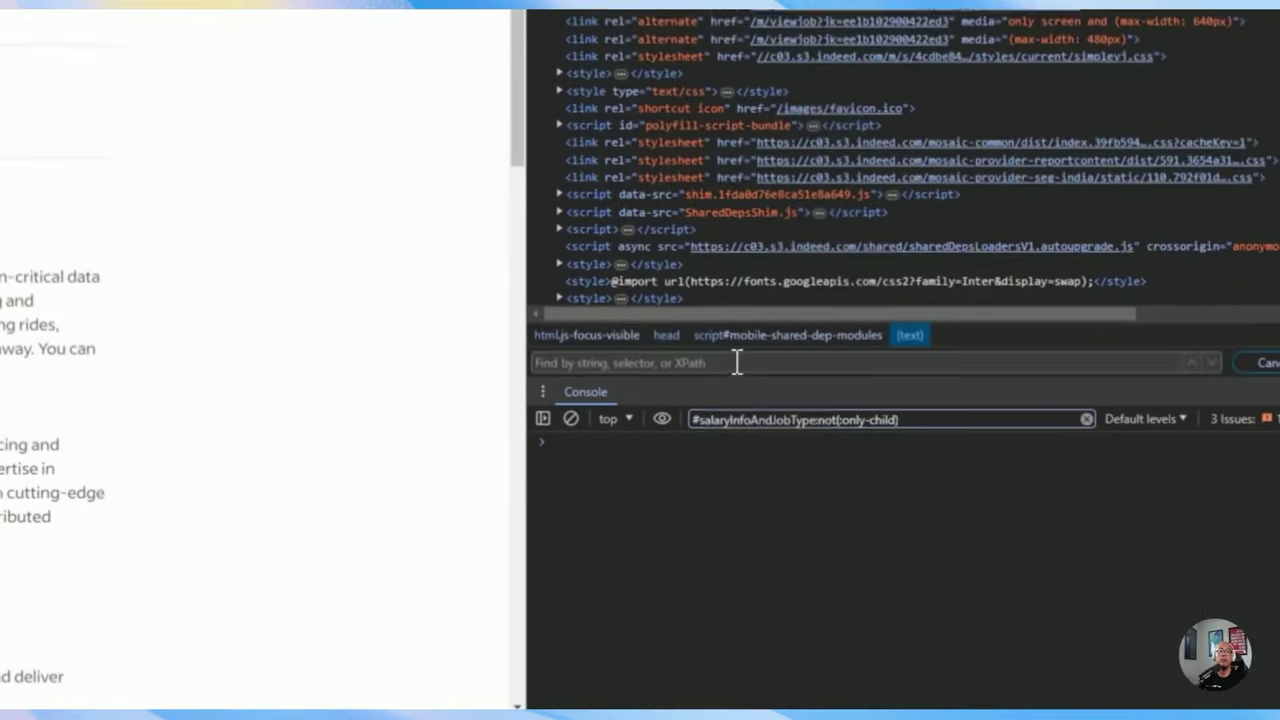
left_click(737, 362)
key("ctrl+v")
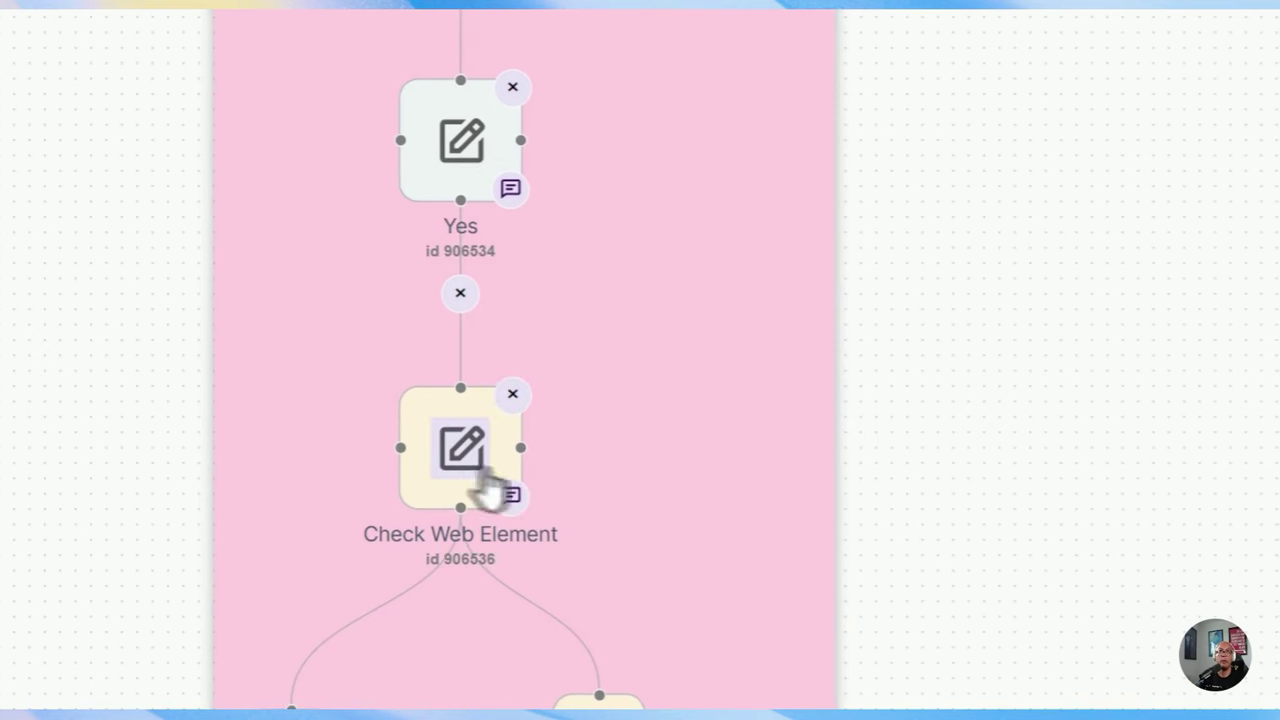
Examine the CSS selector in the Save as favorite block under the Found branch and close its settings without saving.
left_click_drag(929, 531, 955, 417)
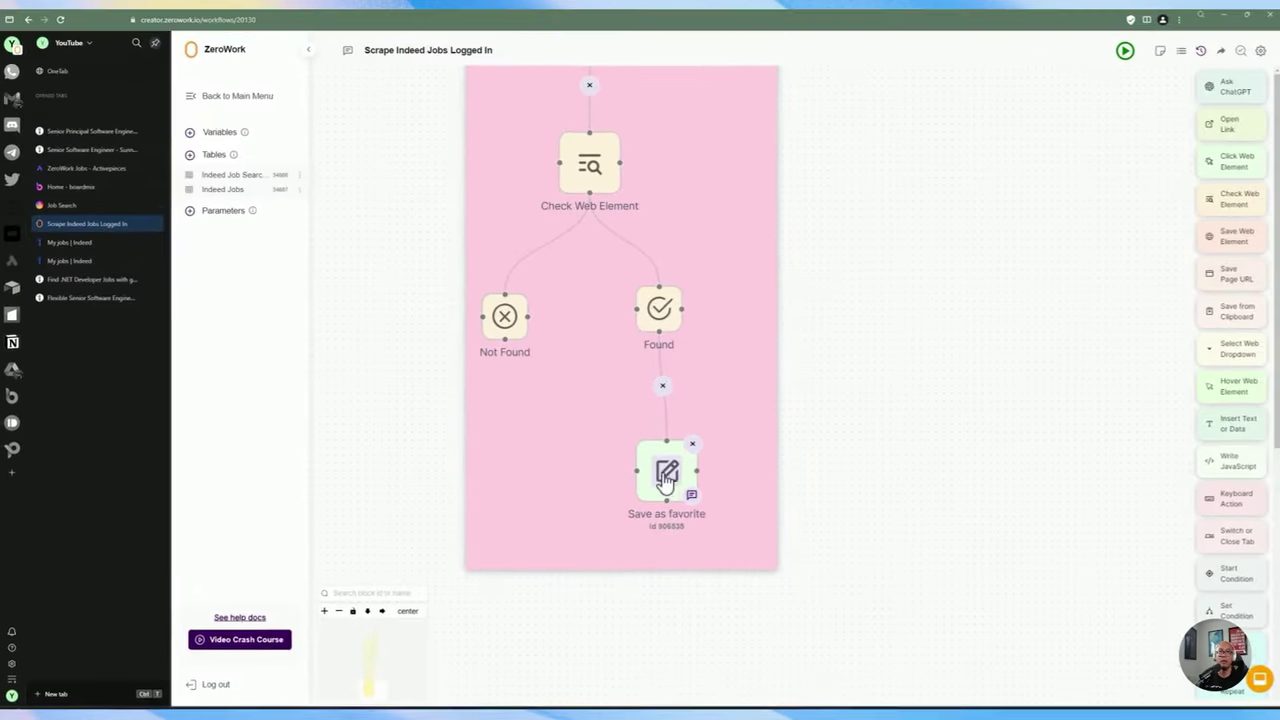
left_click(667, 475)
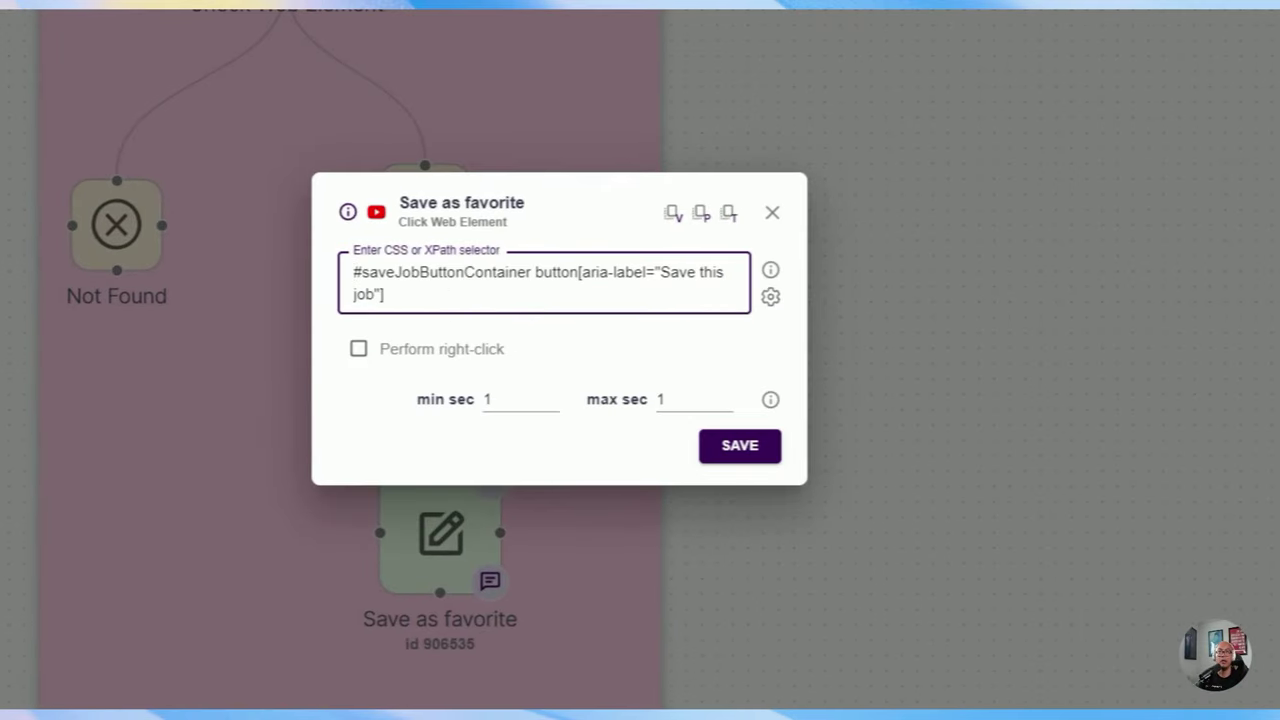
left_click_drag(480, 305, 343, 268)
left_click_drag(525, 305, 345, 268)
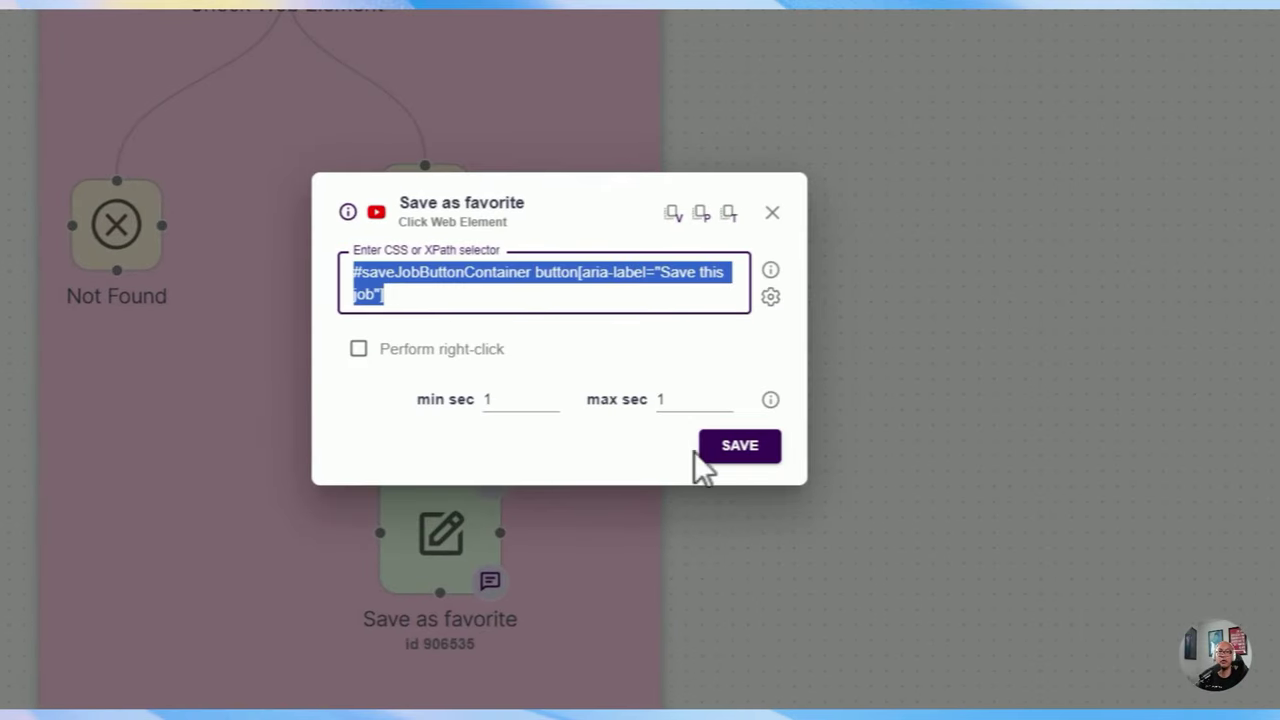
left_click(565, 287)
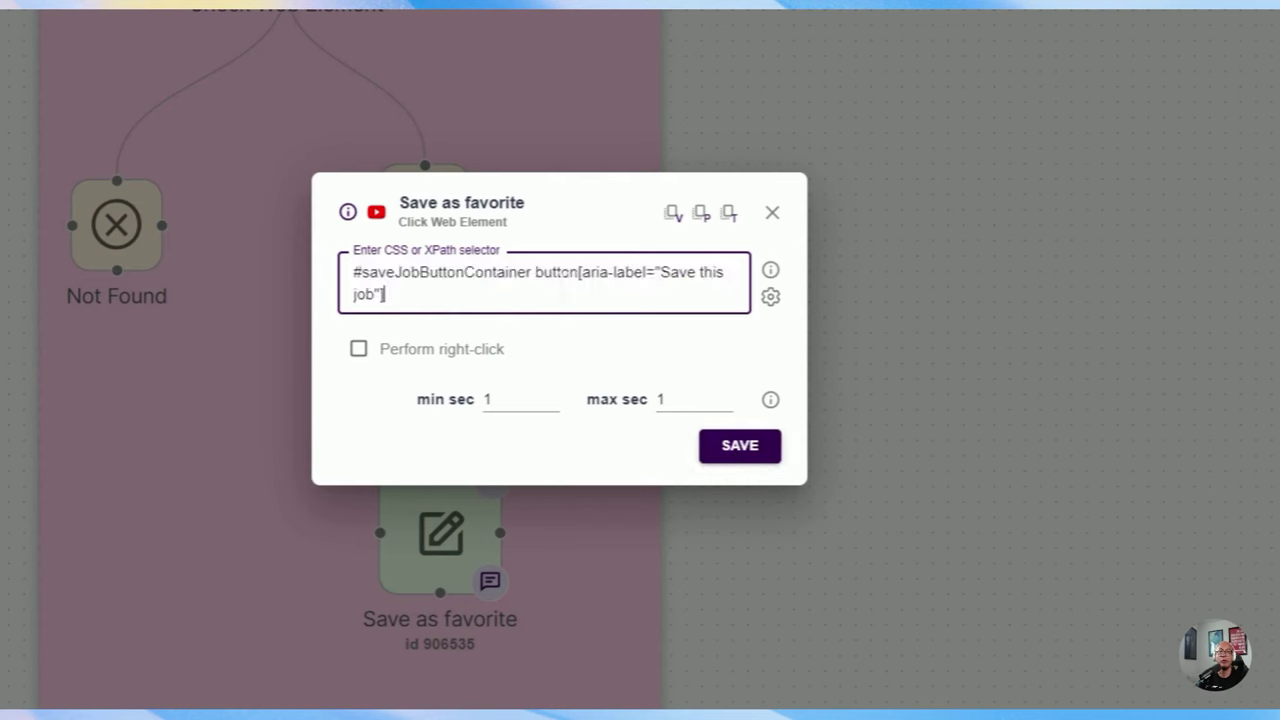
left_click(772, 215)
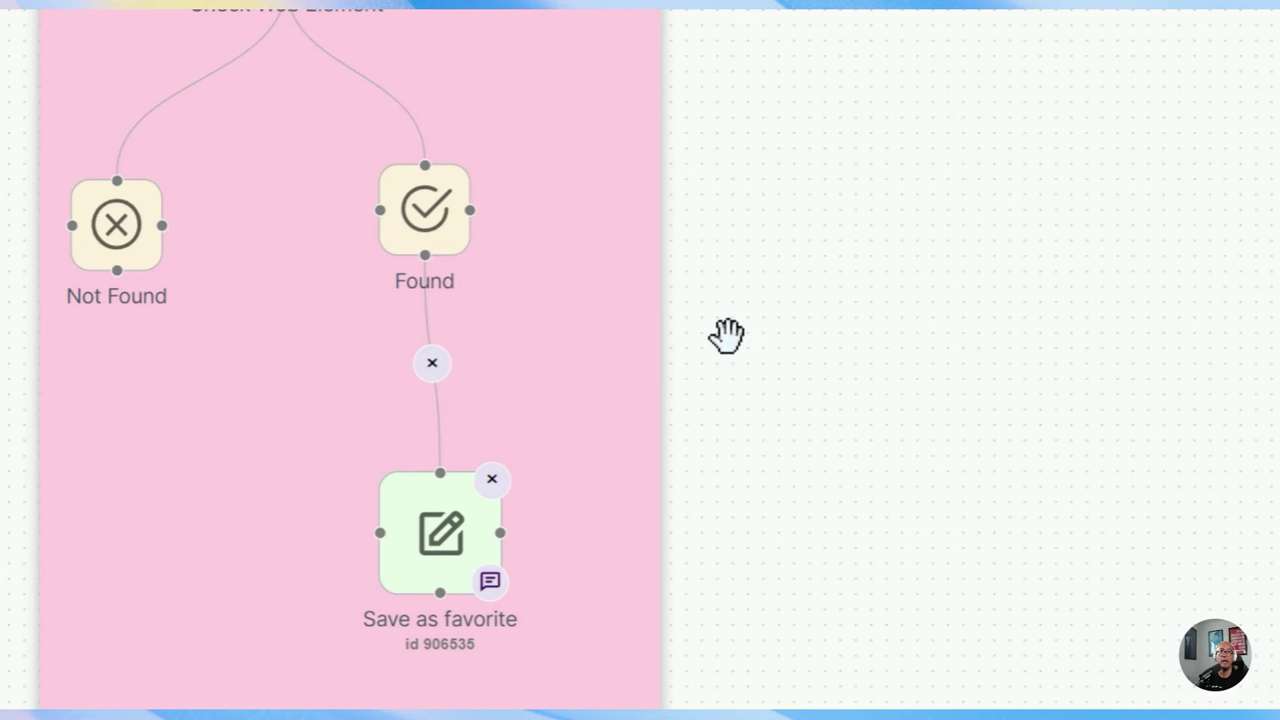
Look over the scraping workflow from the Check Web Element branches back up to the Open Link block.
scroll(727, 335, "down", 2)
left_click_drag(786, 199, 689, 582)
scroll(740, 323, "down", 6)
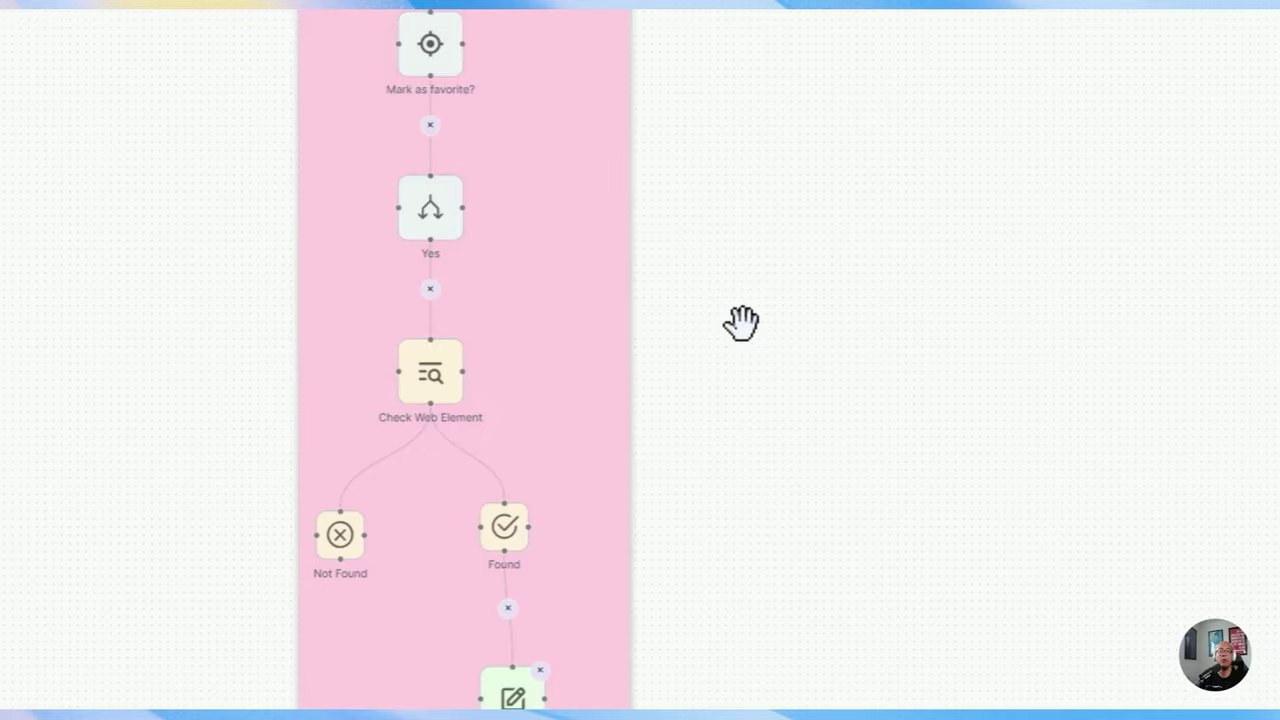
left_click_drag(783, 199, 601, 427)
scroll(740, 307, "down", 2)
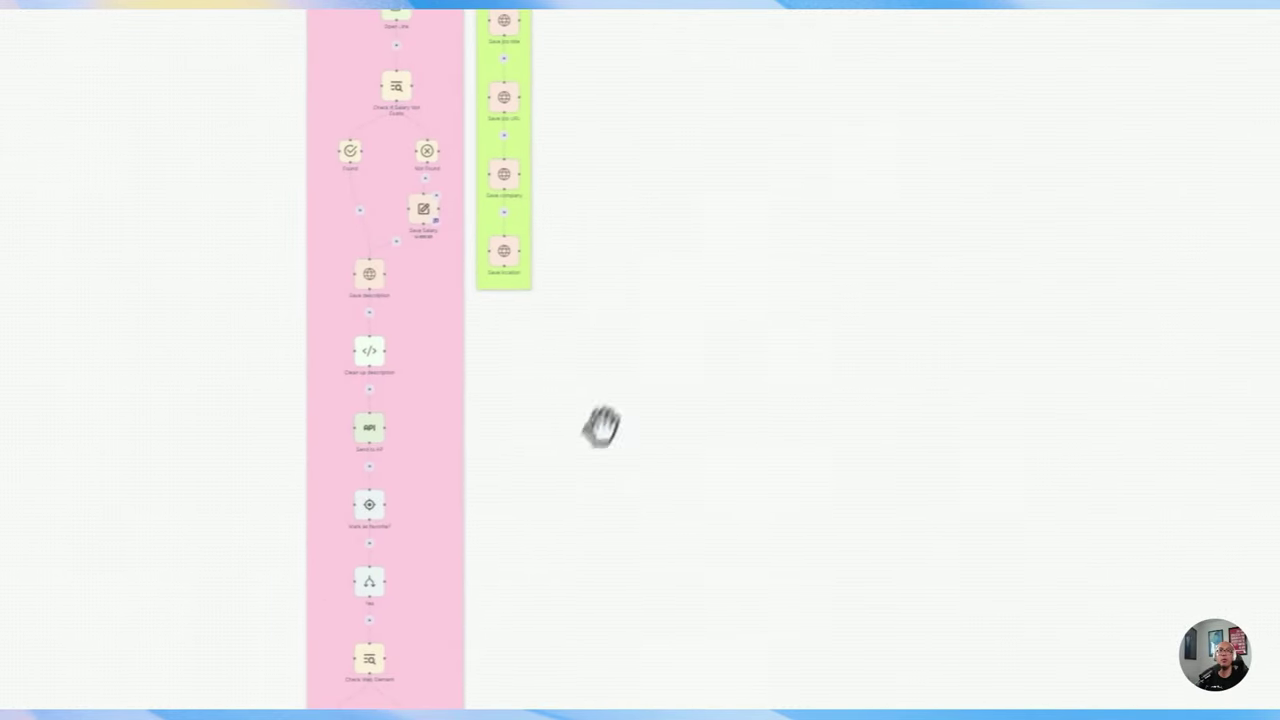
scroll(628, 330, "down", 1)
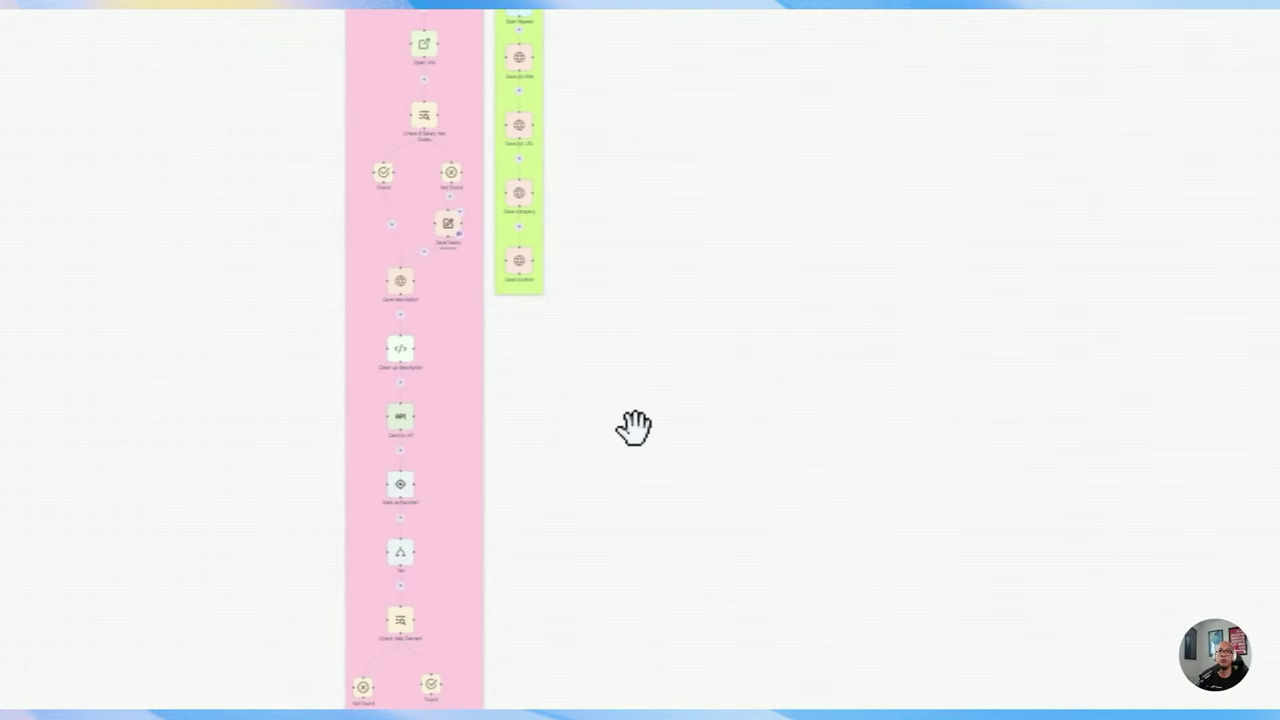